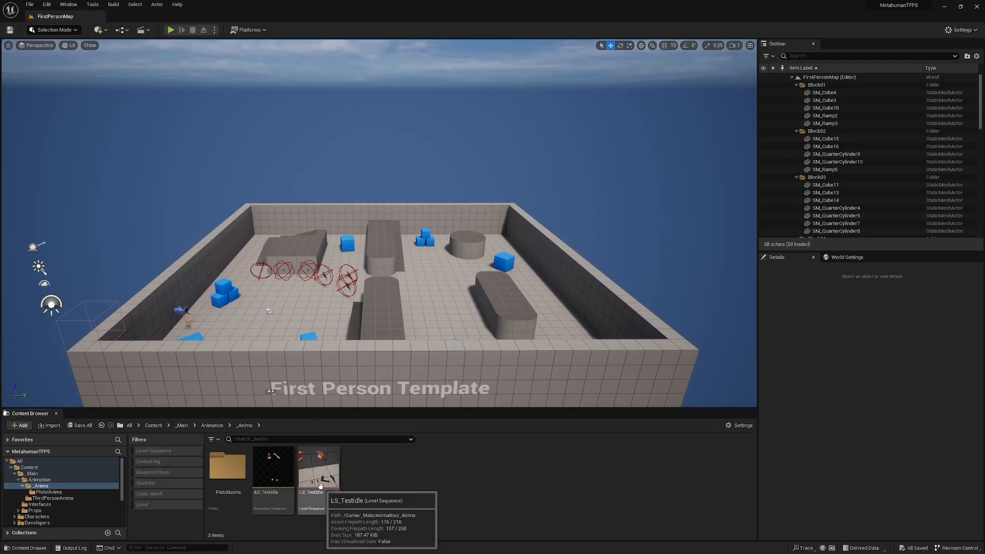
- Open the LS_PistolAimPose level sequence from the PistolAnims folder and show the CameraActor's view beside the perspective viewport
double_click(238, 469)
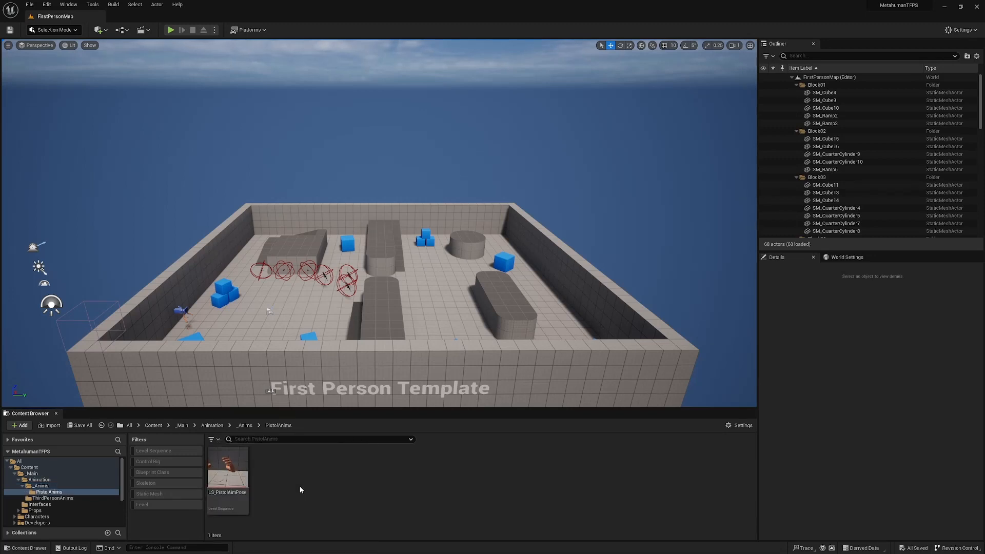
double_click(229, 471)
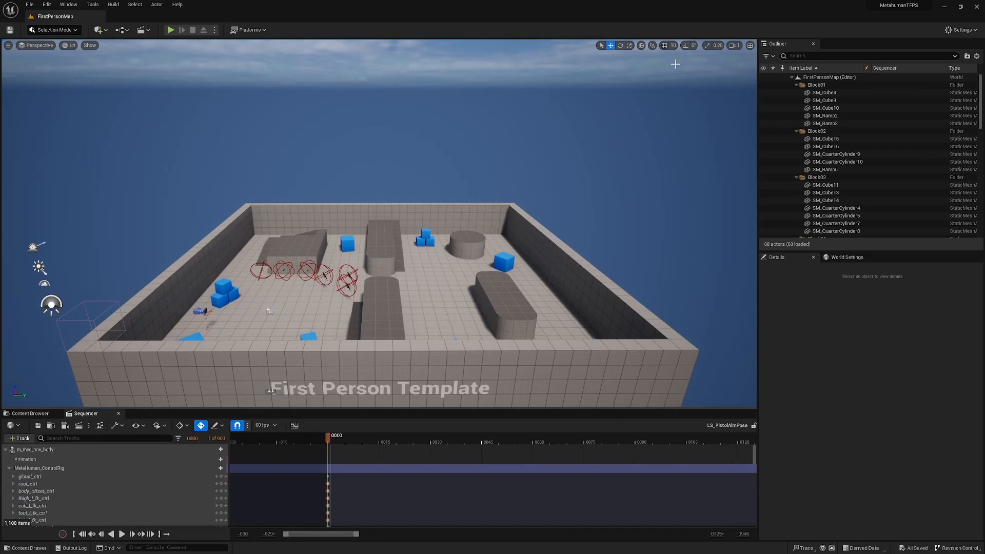
click(749, 45)
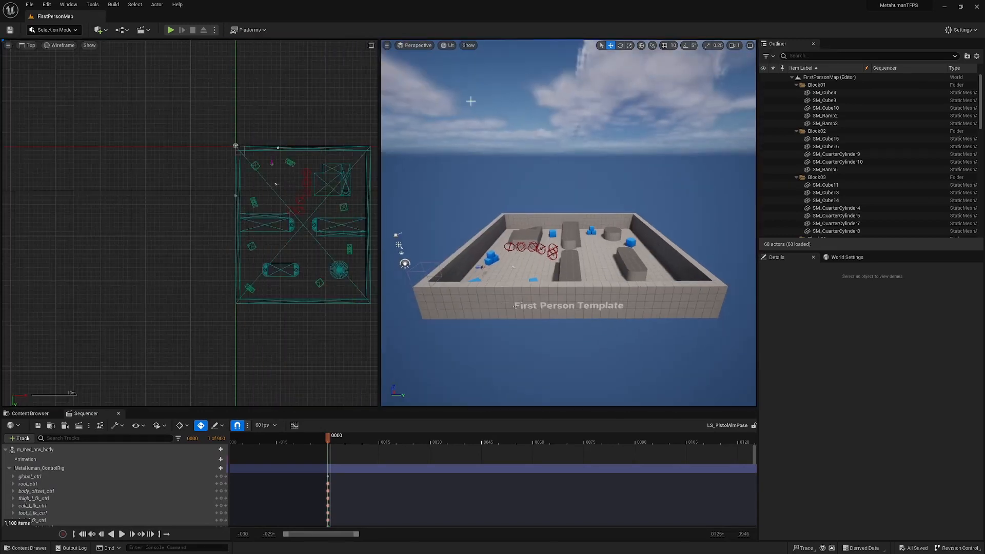
click(29, 45)
click(59, 129)
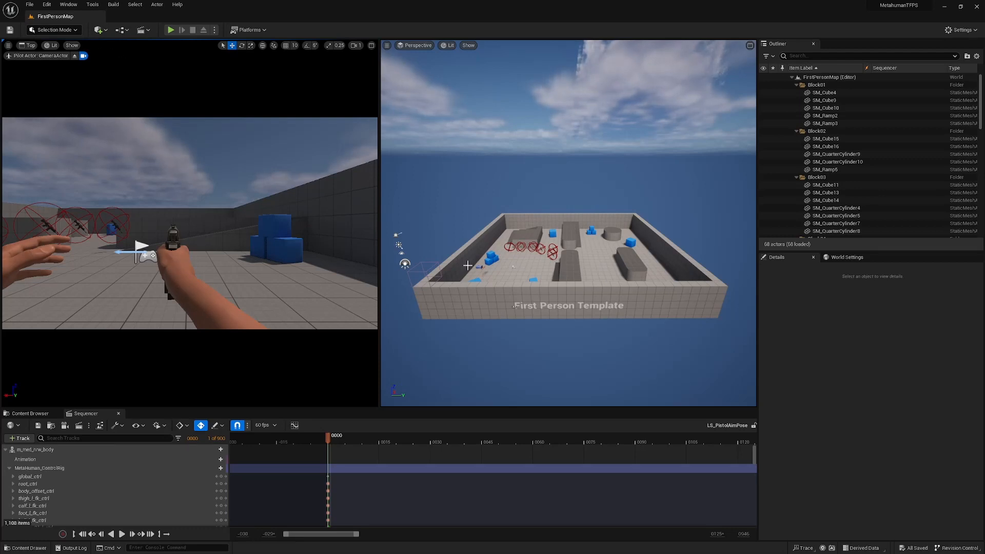
- Bring the perspective view down into the arena, close behind the character's hands and pistol, to examine the current pose
right_drag(467, 266, 590, 289)
key(w)
key(w)
key(w)
scroll(441, 259, down, 1)
key(w)
key(d)
scroll(442, 257, down, 2)
key(a)
key(w)
scroll(425, 264, down, 1)
key(w)
key(s)
key(a)
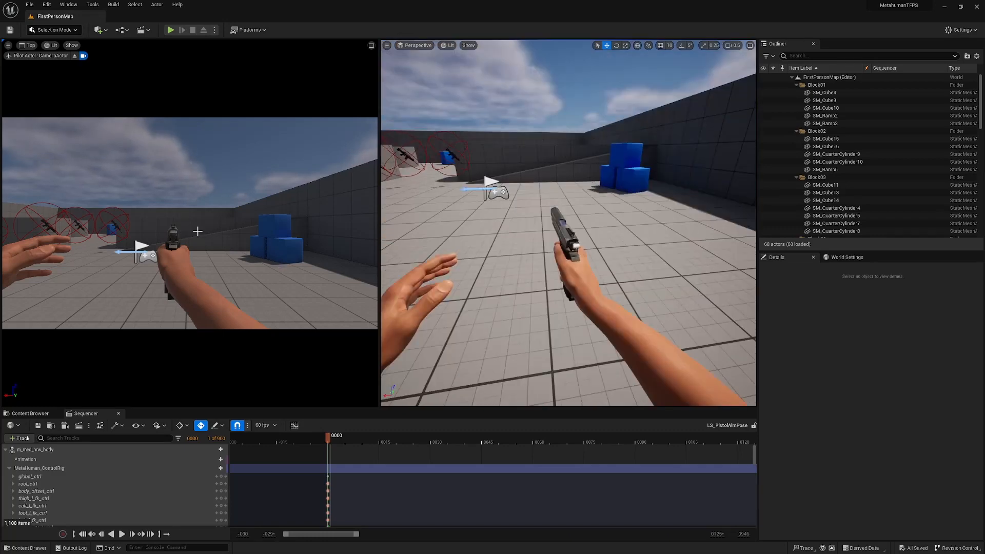
- Adjust the split between the viewports to give the perspective view most of the space, and select the MetaHuman_ControlRig track
drag(380, 225, 568, 226)
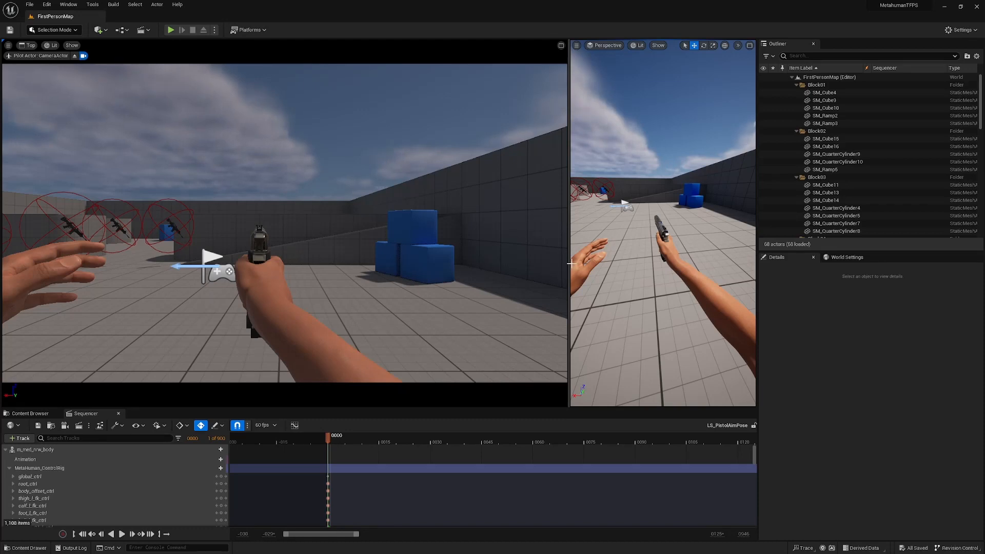
drag(568, 259, 564, 259)
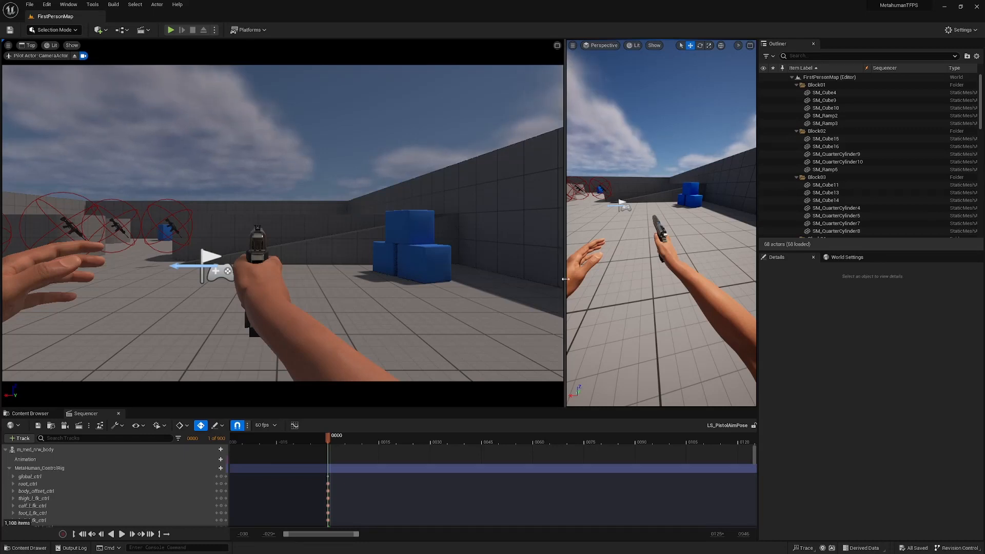
click(41, 467)
drag(565, 291, 186, 291)
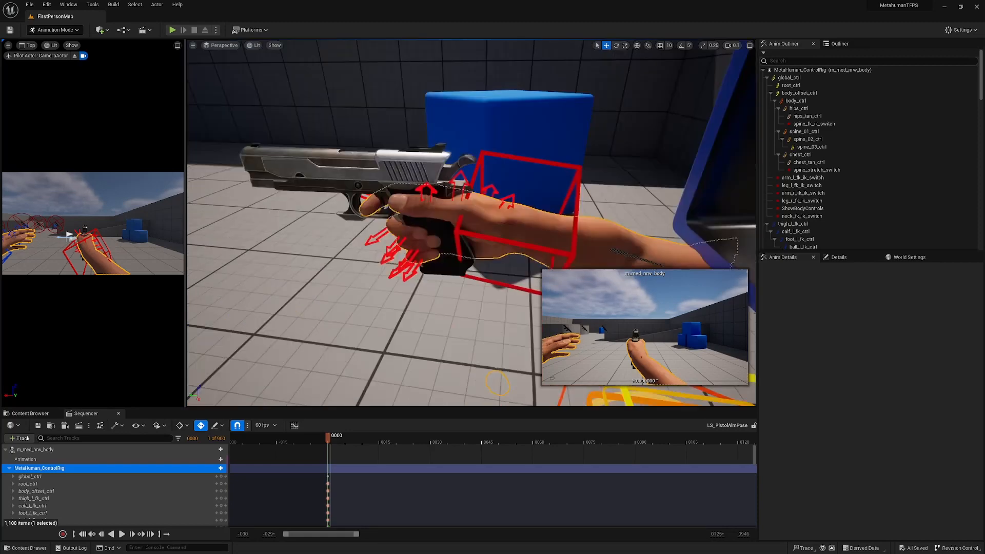
- Try rotating the right middle fingertip control middle_03_r_ctrl, undo the rotation, and save the sequence
right_drag(410, 230, 389, 231)
key(w)
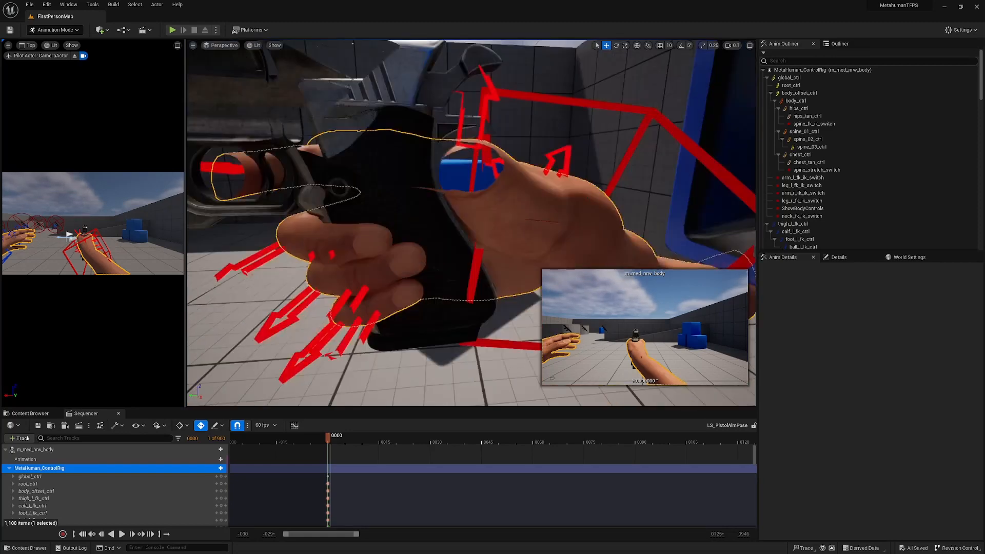
right_drag(458, 318, 466, 318)
key(s)
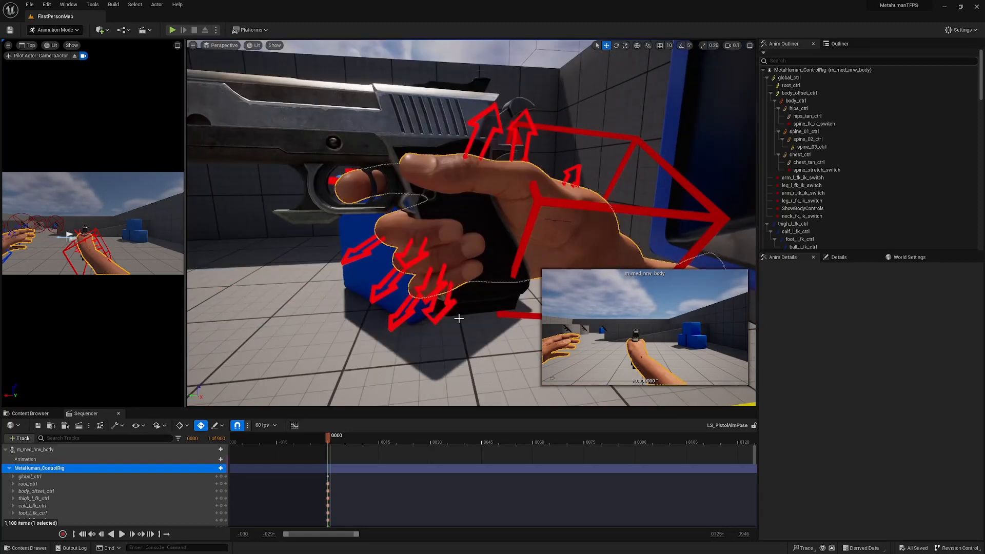
click(412, 259)
key(e)
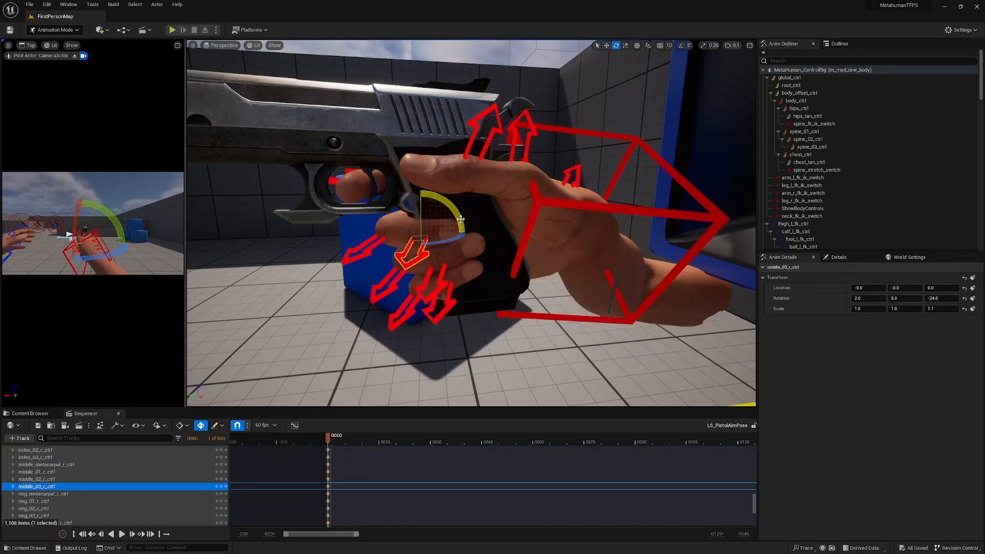
drag(461, 219, 451, 199)
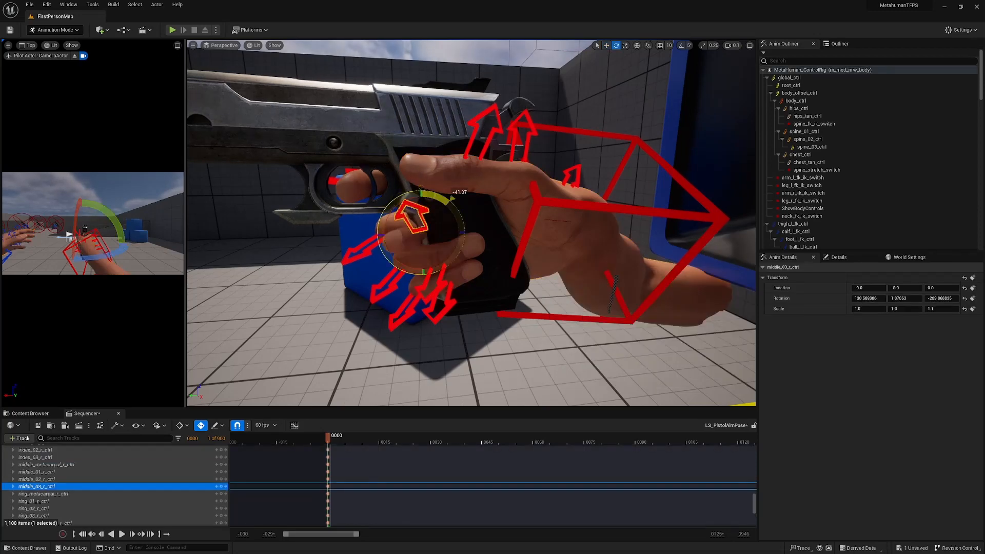
key(ctrl+z)
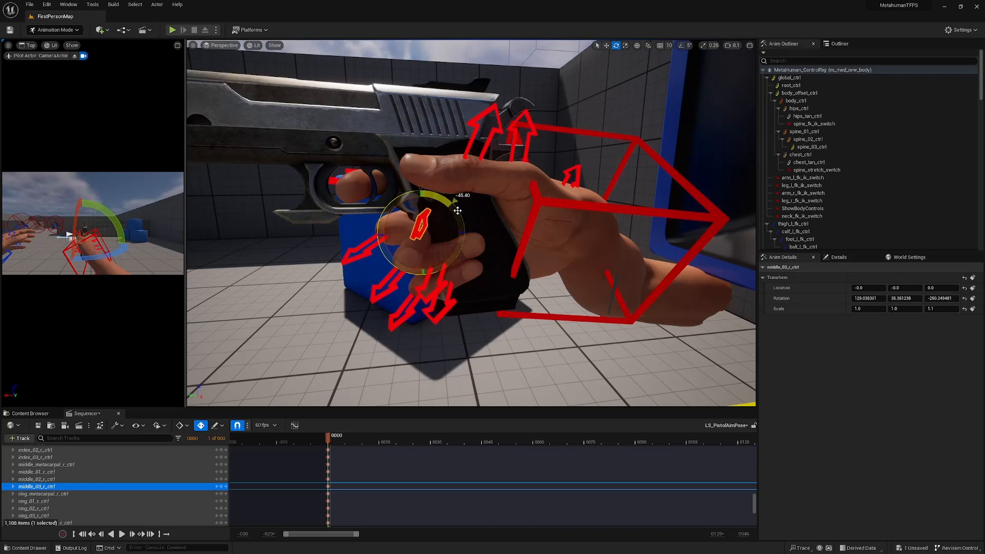
key(ctrl+s)
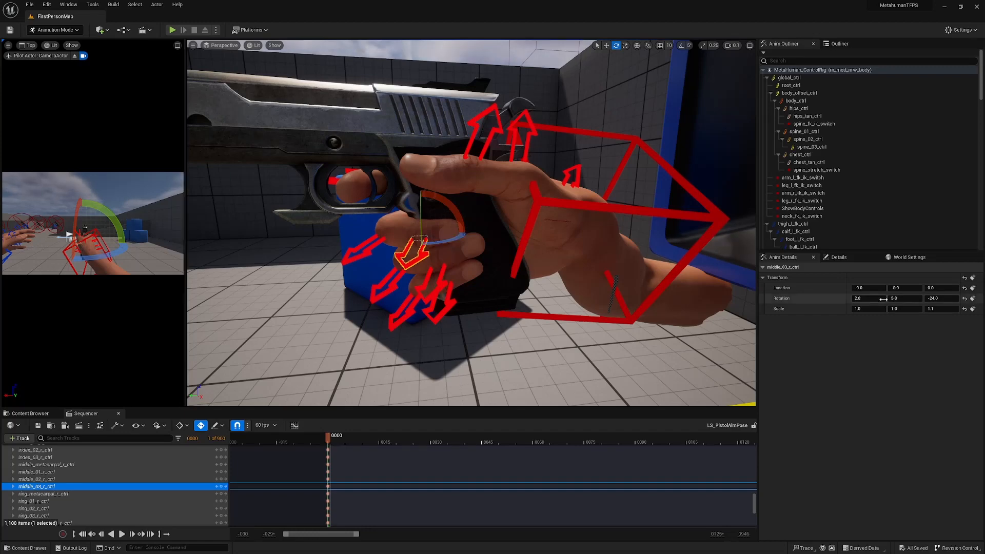
- Try a Z rotation of -22 on the right middle fingertip control and set it back to -24
click(940, 299)
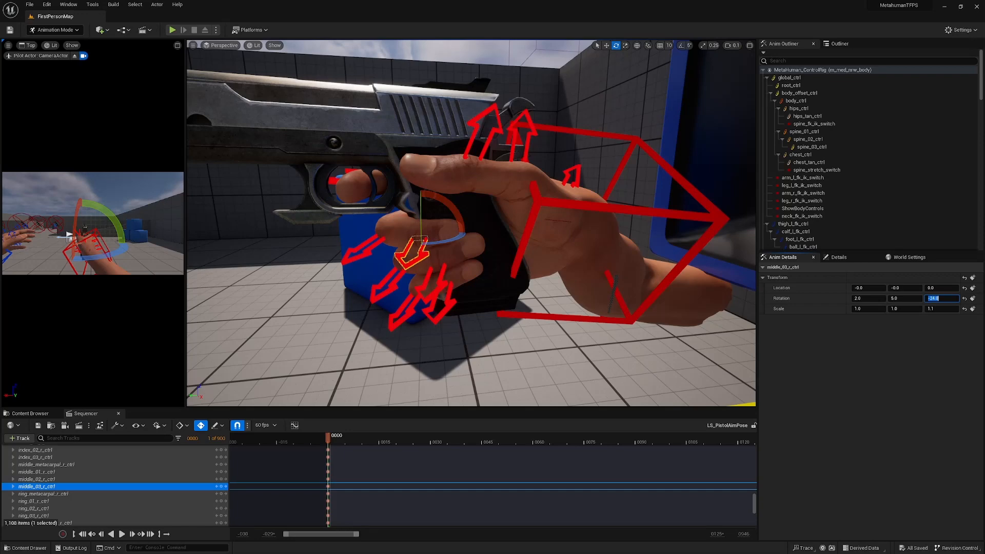
text(-22)
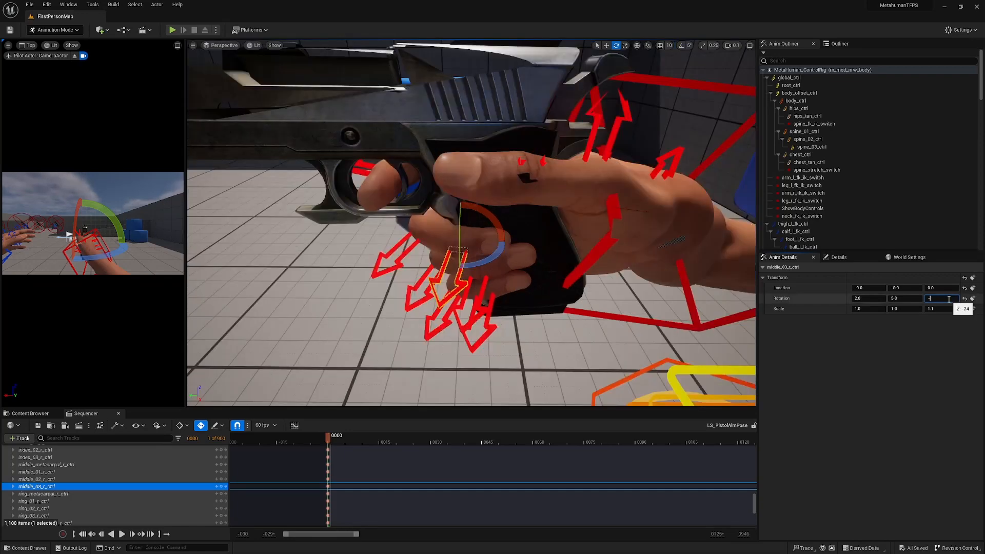
key(Return)
text(-1)
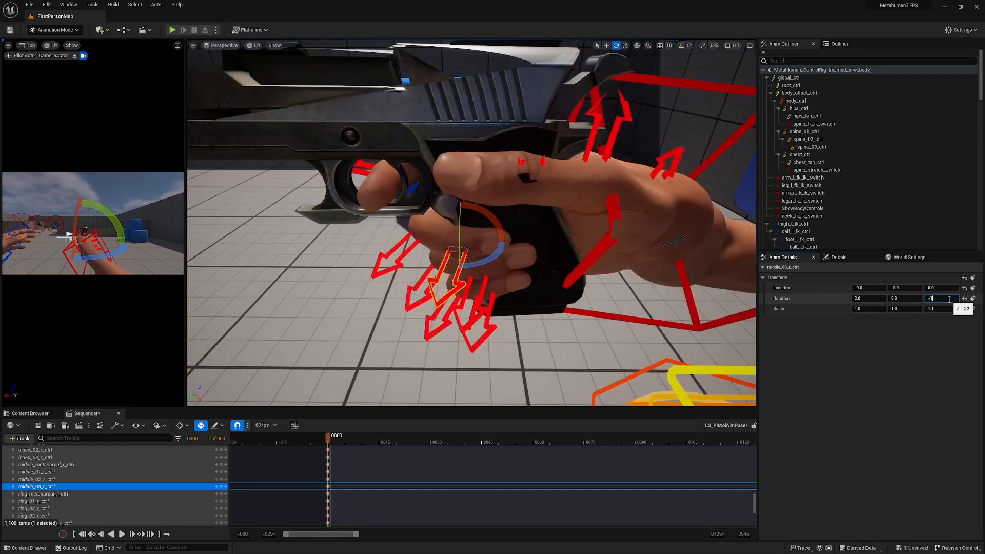
text(4)
key(Return)
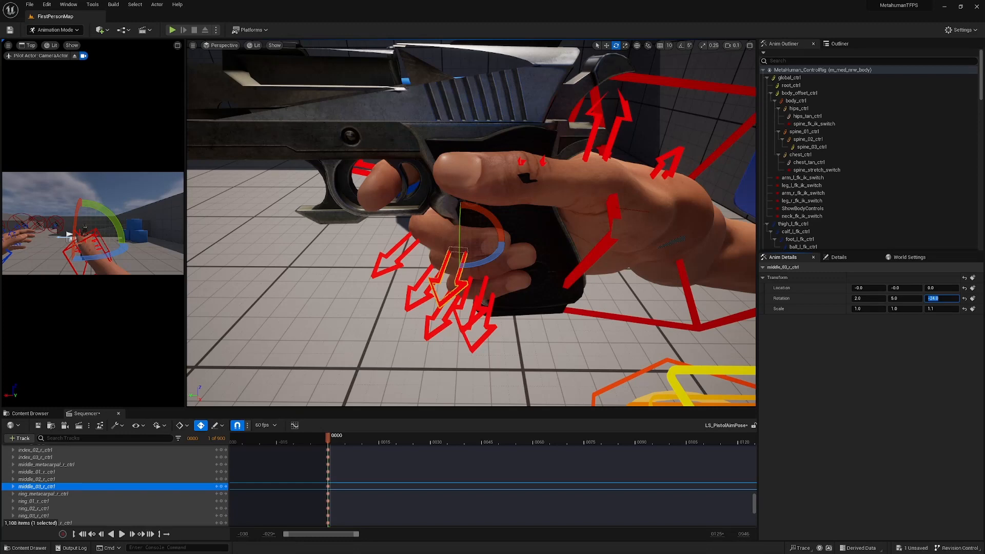
- Move the left hand control hand_l_ik_ctrl to the right hand on the pistol grip, at about -33.2, 54.7, 29.8
alt+drag(462, 247, 589, 247)
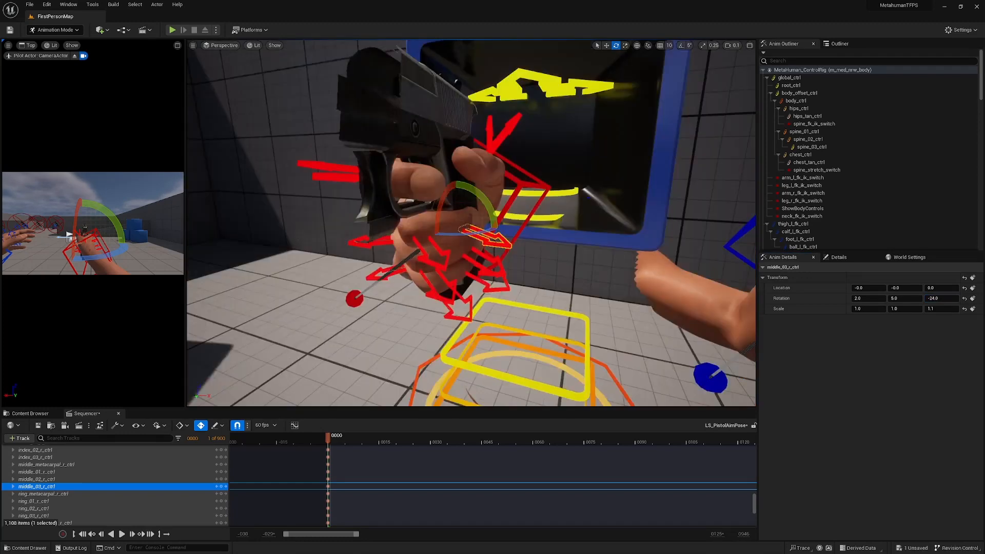
alt+drag(461, 246, 595, 241)
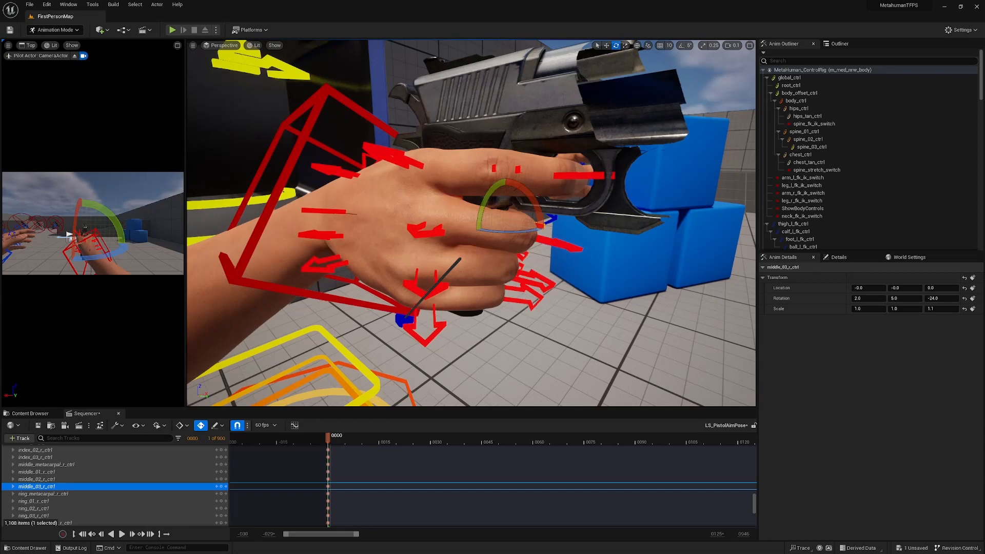
alt+drag(461, 246, 287, 241)
click(513, 231)
key(w)
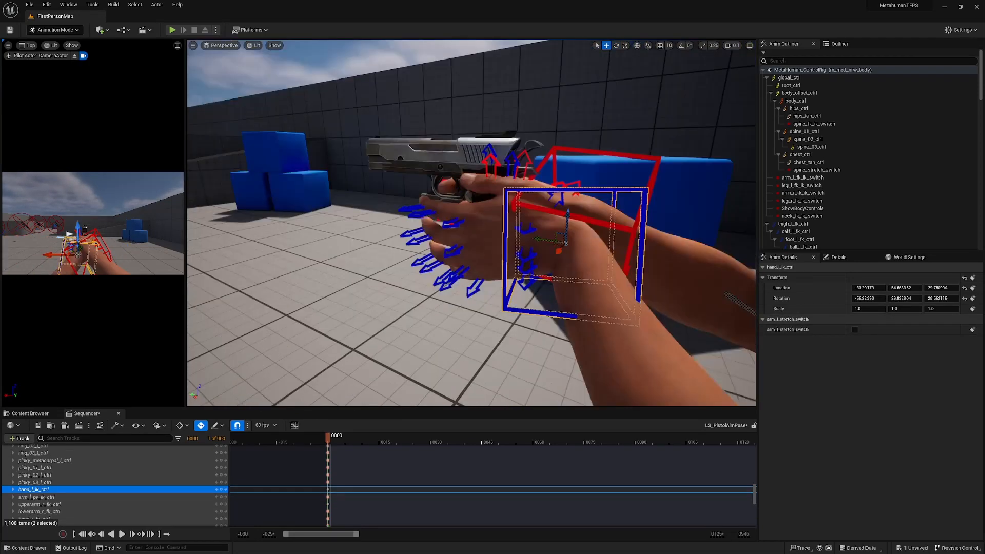
- Rotate the left hand control from behind to about -90, 20.8, 28.5 and shift it slightly against the right hand
alt+drag(492, 241, 410, 238)
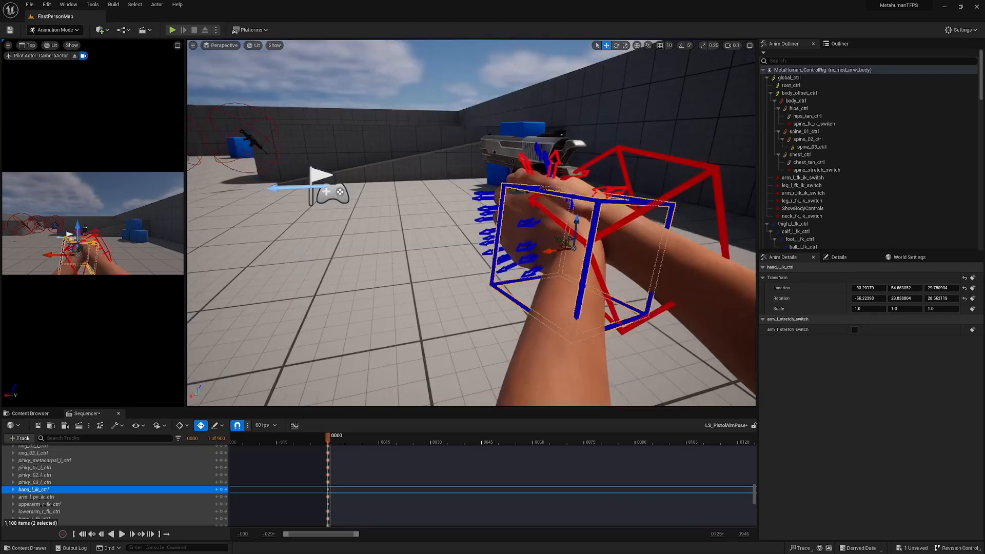
alt+drag(492, 241, 420, 240)
key(e)
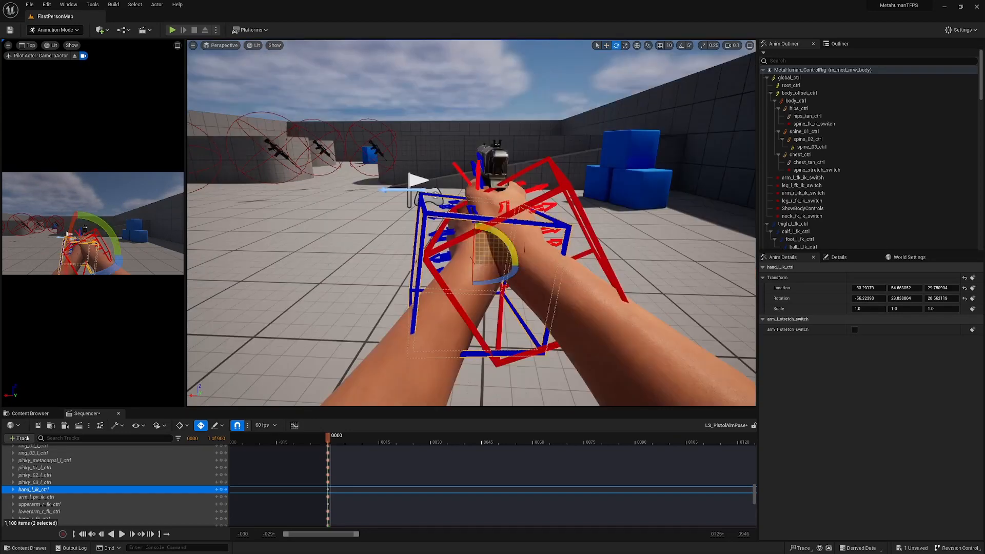
drag(505, 235, 471, 253)
key(w)
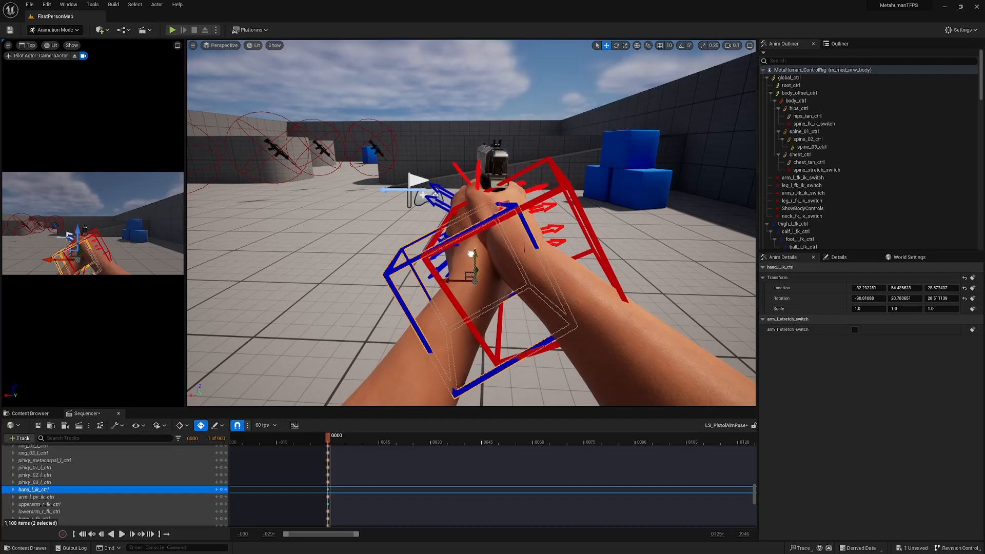
- Enlarge the camera viewport to examine the two-handed pose from the player's view, and restore the large perspective viewport
right_drag(471, 254, 492, 257)
scroll(503, 257, up, 1)
drag(185, 273, 722, 273)
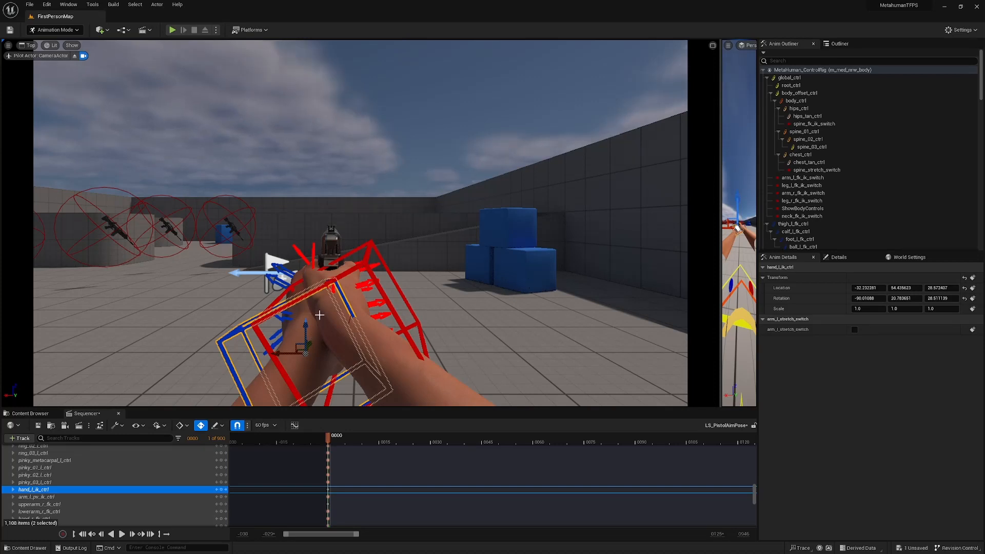
drag(720, 252, 51, 287)
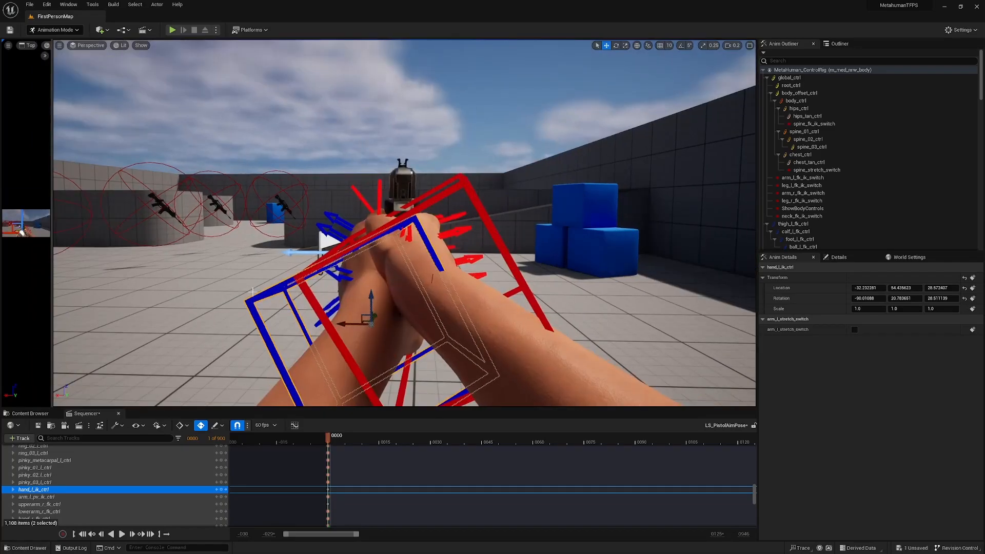
- Rotate the left hand control further so the palm lines up with the side of the pistol grip
right_drag(252, 292, 288, 277)
key(e)
drag(405, 279, 418, 292)
right_drag(418, 292, 508, 288)
drag(510, 285, 503, 298)
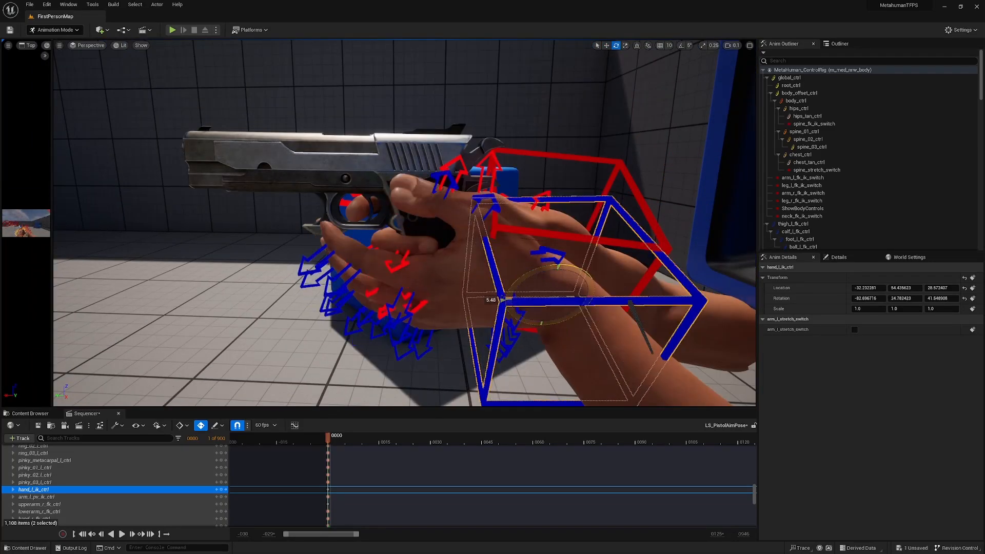
- Refine the left hand's position and rotation from the side view to fit it around the right hand's fingers
click(548, 254)
drag(505, 256, 500, 267)
right_drag(499, 267, 462, 266)
click(433, 264)
drag(505, 302, 492, 315)
key(w)
mouse_move(492, 315)
right_down()
mouse_move(462, 298)
mouse_move(544, 277)
mouse_move(492, 298)
right_up()
click(538, 238)
key(e)
drag(499, 298, 492, 305)
- Select the right thumb base control, widen the camera viewport slightly, and examine the grip from the front
click(485, 228)
right_drag(524, 385, 595, 318)
click(640, 217)
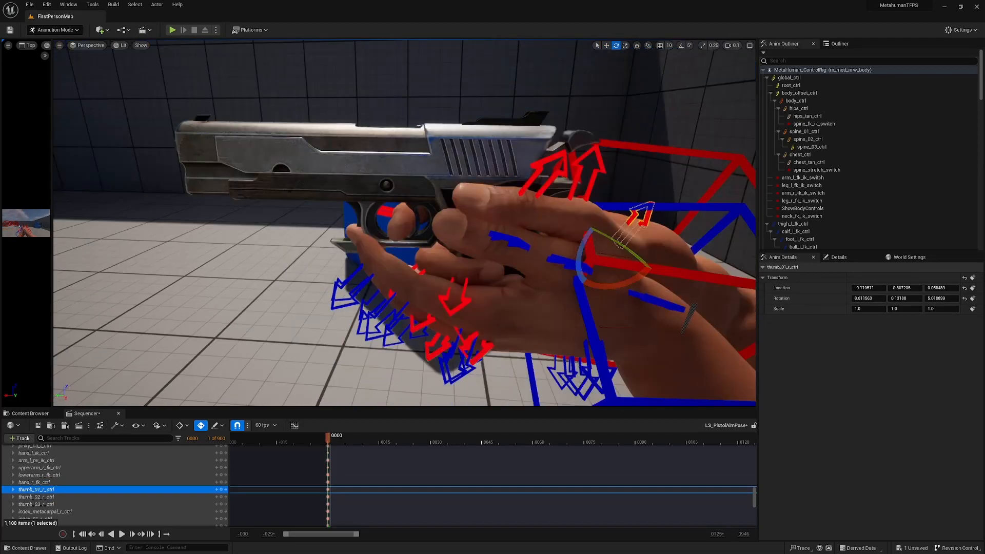
right_drag(640, 216, 513, 231)
drag(52, 246, 99, 246)
right_drag(390, 246, 487, 287)
right_drag(355, 188, 414, 214)
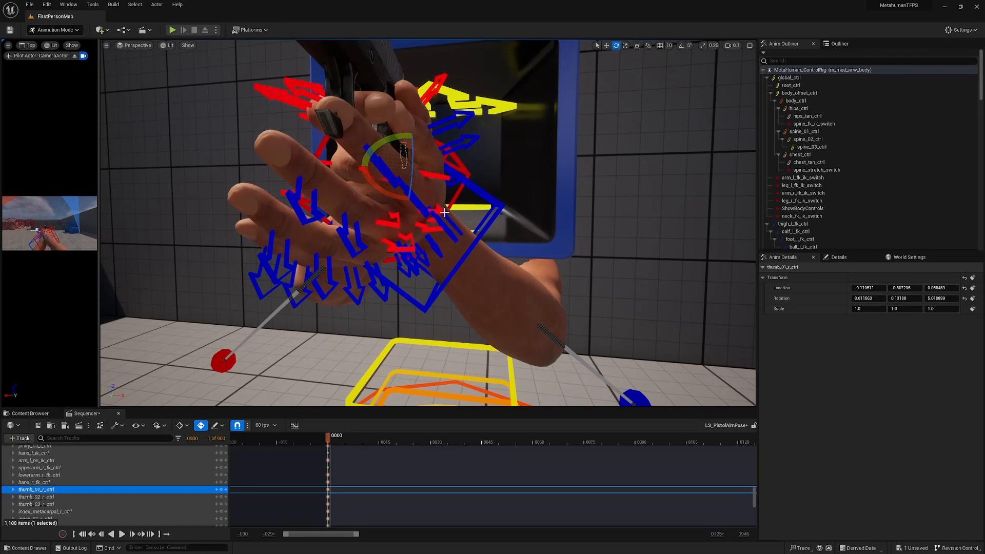
- Rotate the left hand control about the wrist and move it to about -31.4, 52.9, 29.6 beside the grip
click(496, 207)
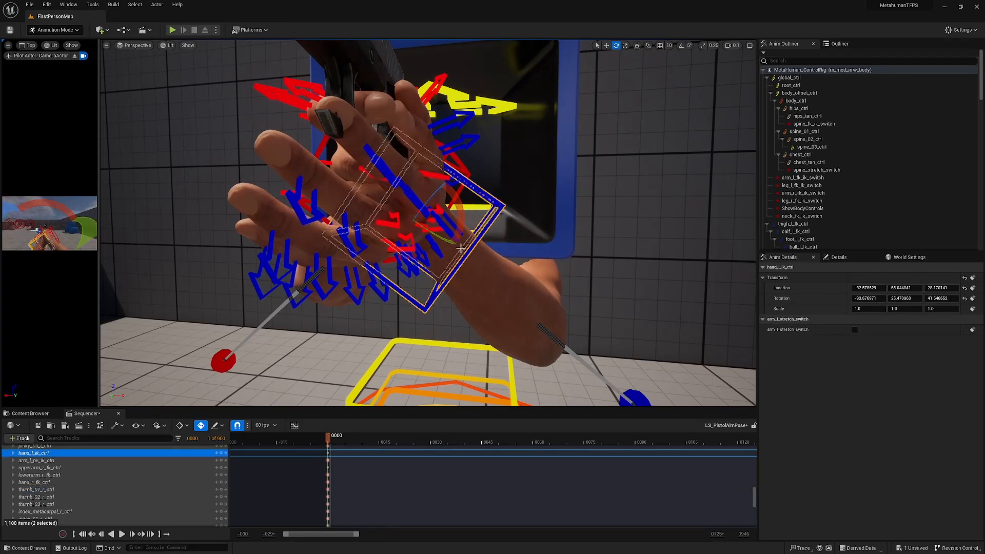
drag(460, 222, 465, 233)
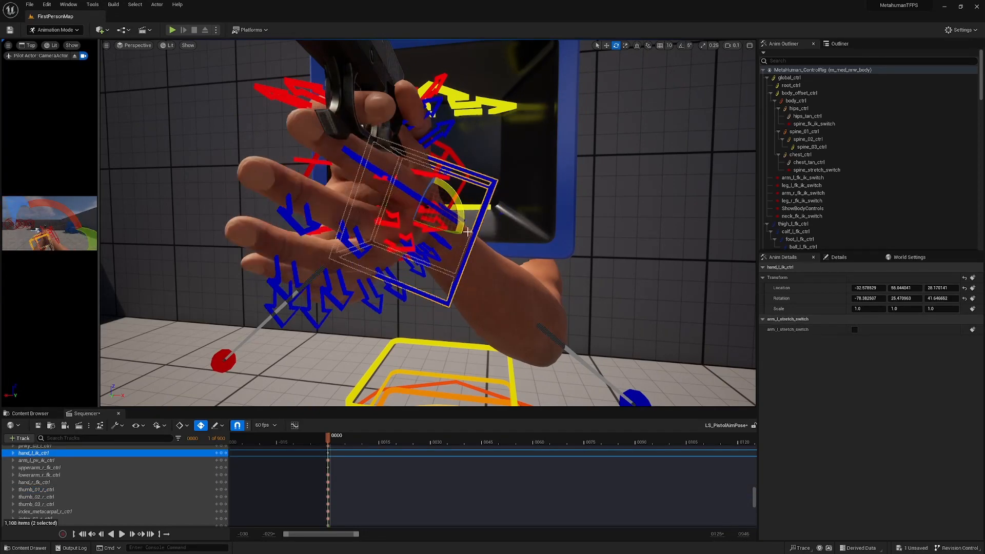
key(w)
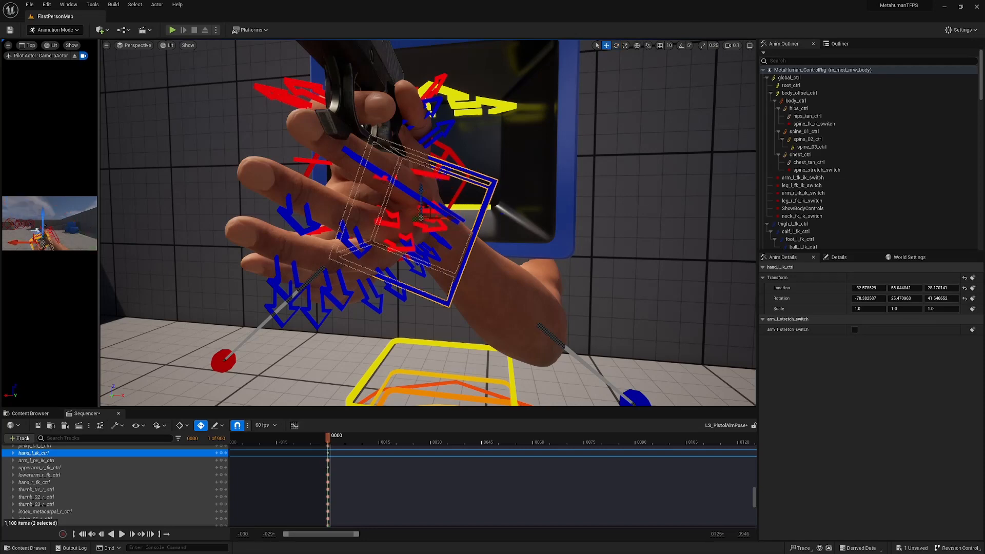
drag(456, 222, 444, 289)
- Rotate the left hand control to about -82, 27, 33 and move it to about -31.9, 53.8, 29.0 against the right hand
key(e)
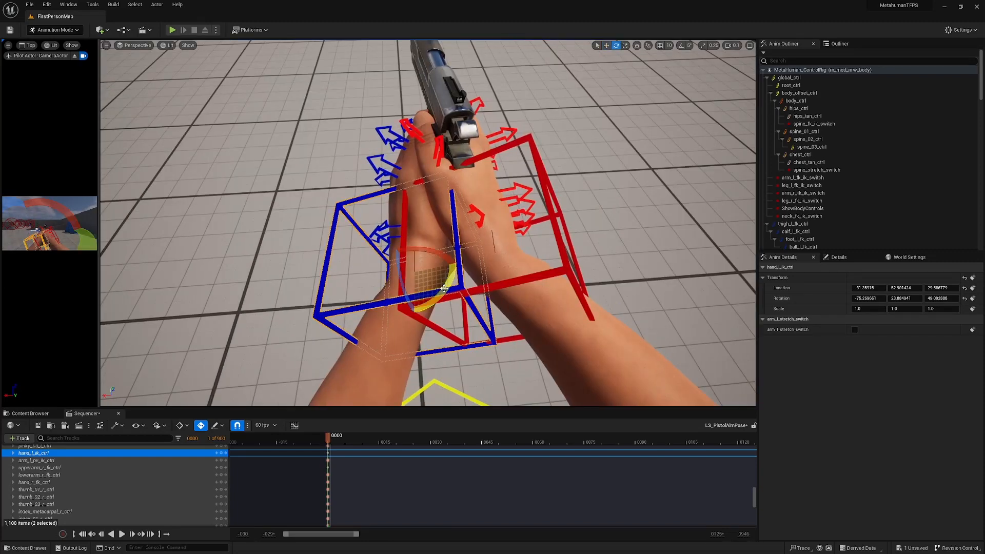
drag(444, 289, 432, 299)
key(w)
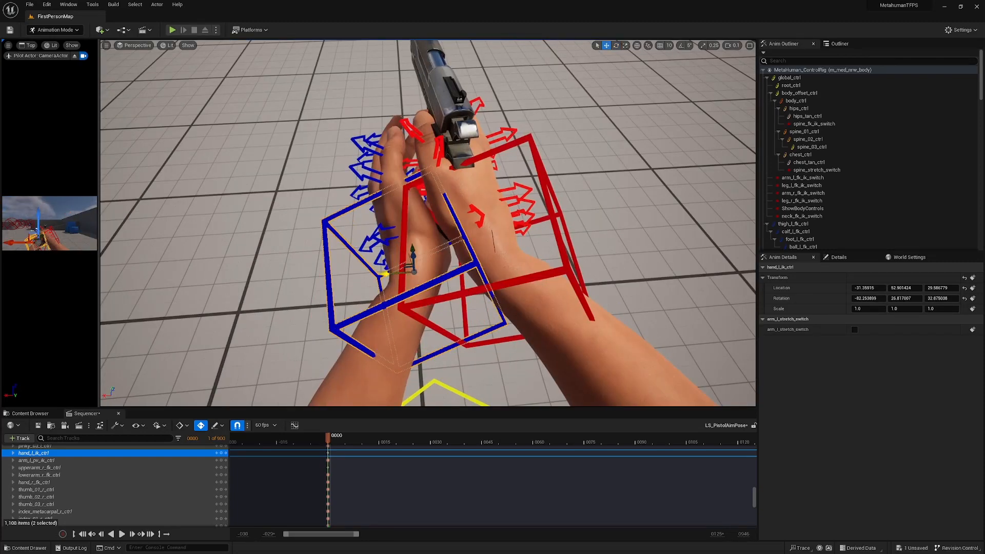
drag(385, 274, 564, 220)
alt+drag(427, 257, 518, 267)
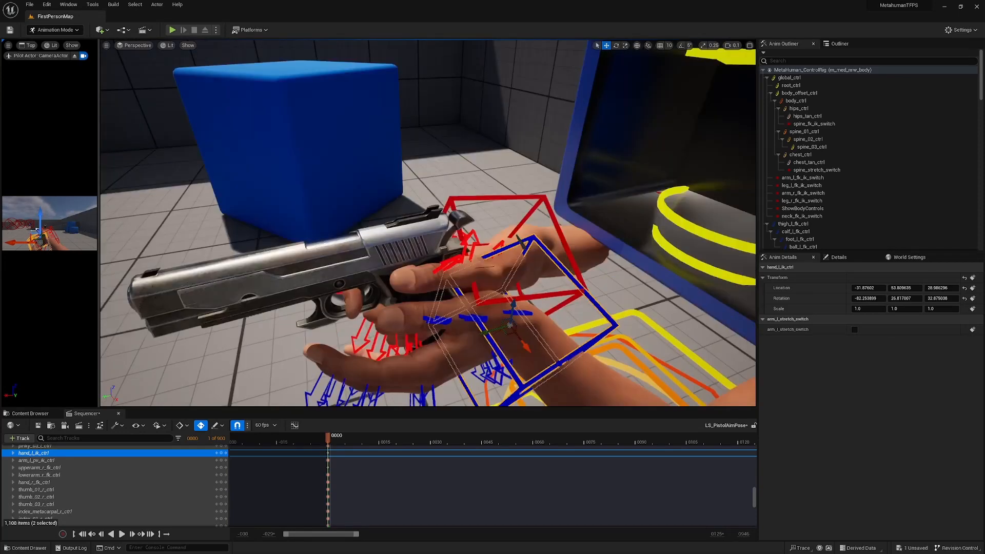
- Rotate the left thumb's base control, thumb_01_l_ctrl, to about -0.7, 6.1, -10.2, checking the grip from the front
alt+drag(428, 256, 512, 257)
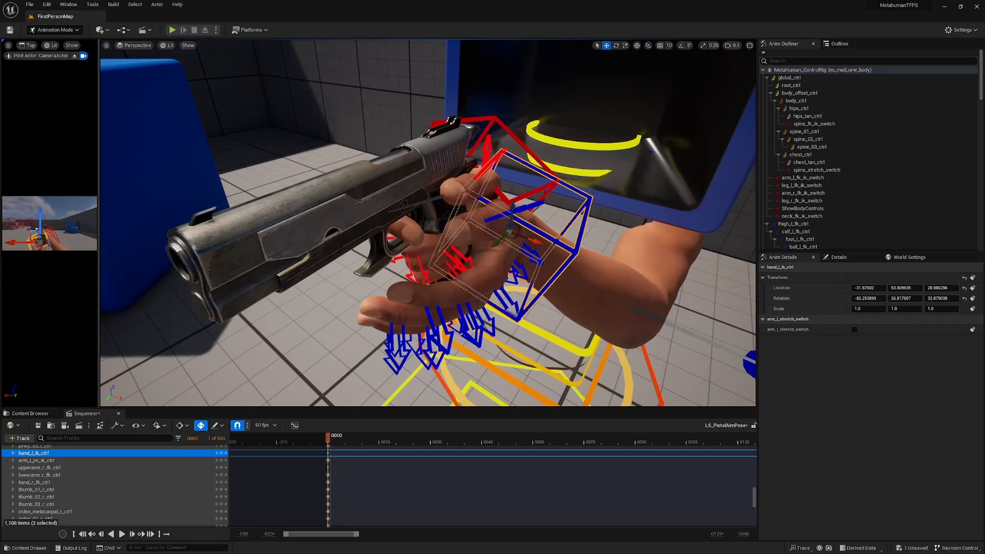
alt+drag(428, 257, 523, 252)
right_drag(427, 223, 428, 223)
key(d)
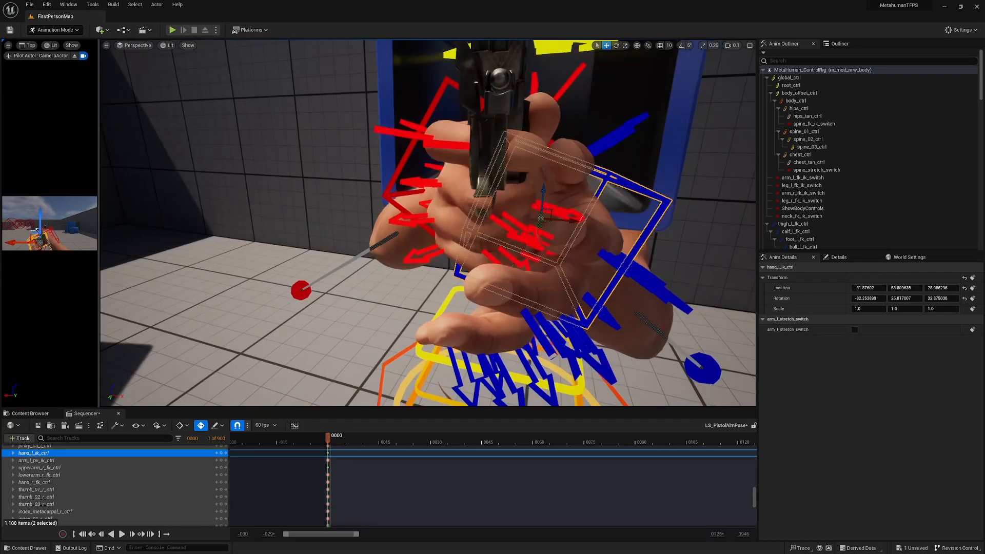
alt+drag(544, 256, 431, 249)
drag(569, 279, 554, 285)
mouse_move(555, 286)
alt+mouse_down()
mouse_move(513, 323)
mouse_move(554, 298)
alt+mouse_up()
click(608, 342)
key(e)
drag(600, 346, 718, 285)
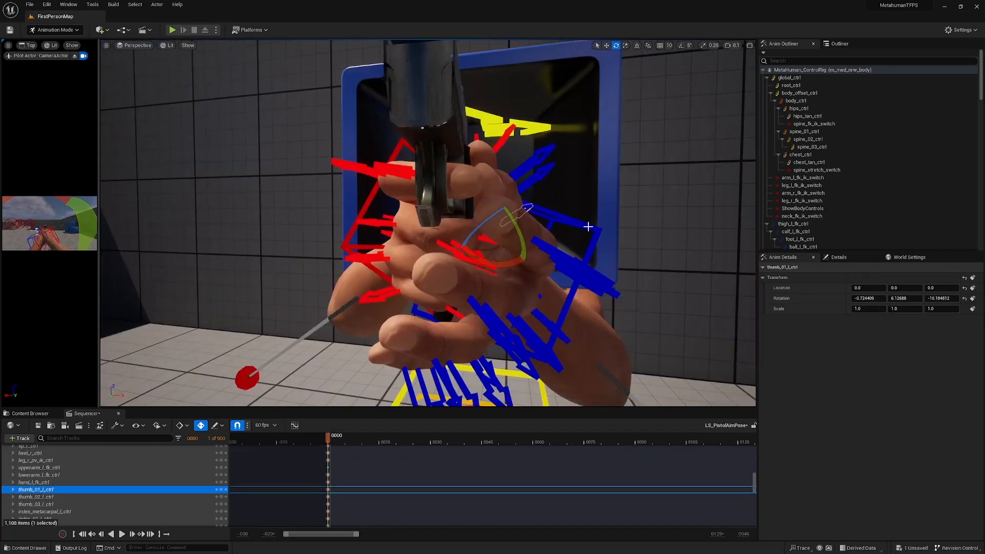
- Rotate the left thumb's middle joint, thumb_02_l_ctrl, to about -16 on X, working from the side of the pistol
click(588, 225)
key(w)
alt+drag(584, 228, 461, 231)
click(579, 273)
key(e)
alt+drag(536, 330, 440, 352)
click(491, 232)
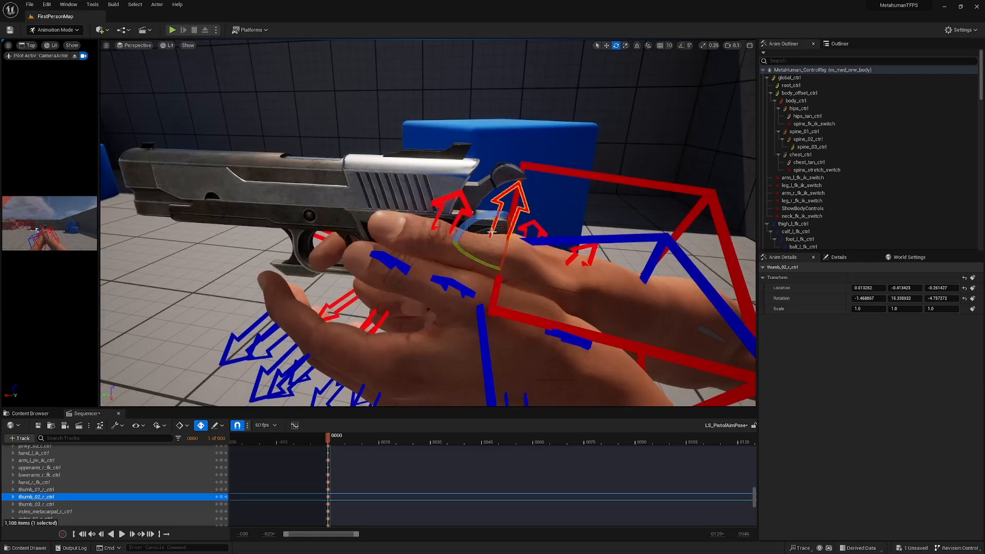
click(582, 254)
alt+drag(574, 252, 363, 165)
click(429, 157)
alt+drag(429, 157, 446, 205)
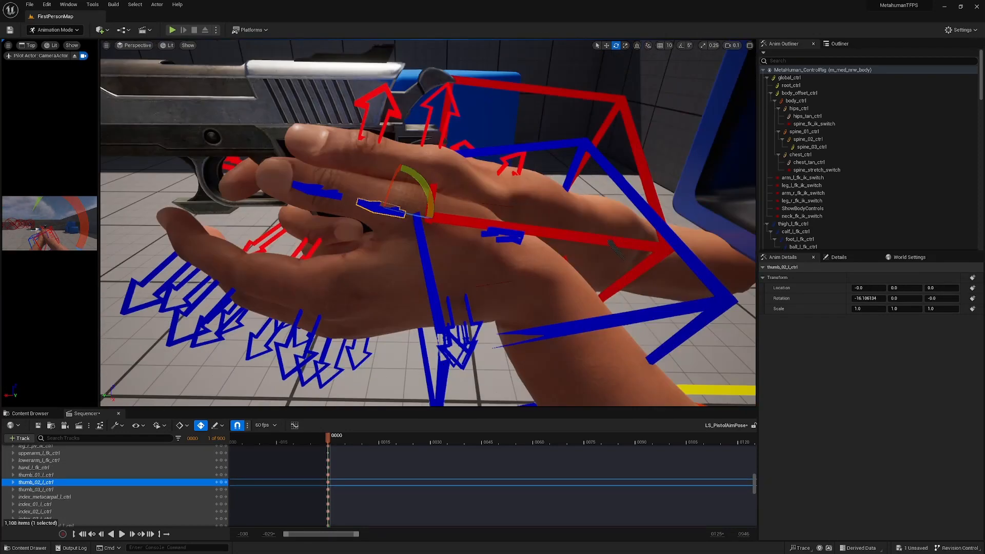
- Refine the left thumb's joints so that the thumb lies forward along the right hand below the slide
click(513, 261)
alt+drag(462, 246, 523, 272)
mouse_move(523, 272)
alt+mouse_down()
mouse_move(456, 195)
mouse_move(449, 200)
mouse_move(513, 261)
alt+mouse_up()
drag(570, 200, 505, 288)
click(533, 234)
drag(505, 287, 518, 300)
alt+drag(518, 300, 446, 237)
alt+drag(447, 237, 465, 160)
click(493, 196)
alt+drag(466, 160, 465, 160)
click(431, 235)
alt+drag(431, 235, 528, 288)
alt+drag(528, 287, 493, 264)
click(462, 205)
alt+drag(493, 264, 442, 226)
- Rotate the left index finger's base control, index_01_l_ctrl, to about 5, 8.3, -10
click(467, 245)
alt+drag(443, 226, 418, 295)
click(400, 279)
click(437, 268)
click(573, 240)
click(416, 253)
drag(453, 185, 554, 288)
drag(574, 344, 577, 344)
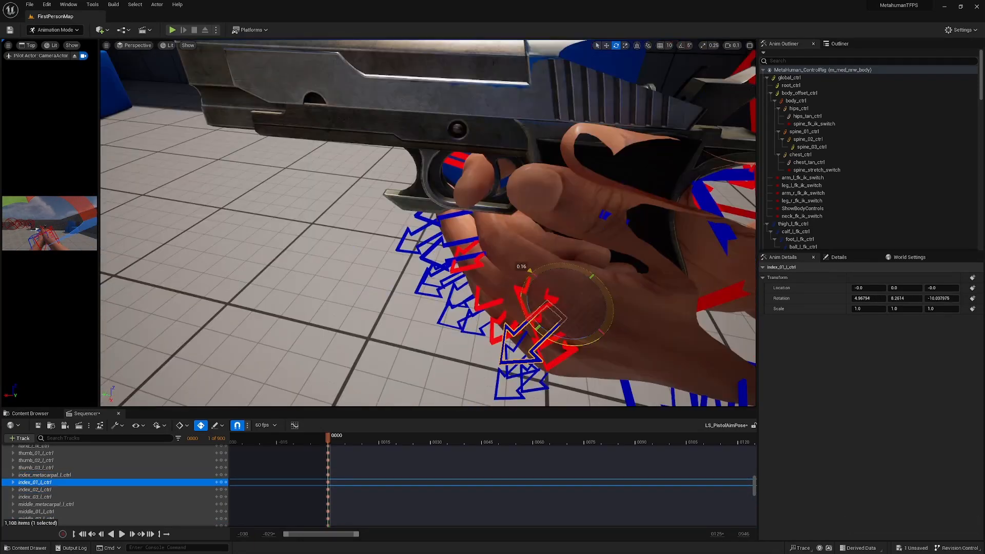
- Rotate the left middle finger's base control, middle_01_l_ctrl, to about 0, 5, -20.2
click(362, 236)
alt+drag(554, 287, 369, 241)
alt+drag(369, 241, 574, 241)
click(452, 249)
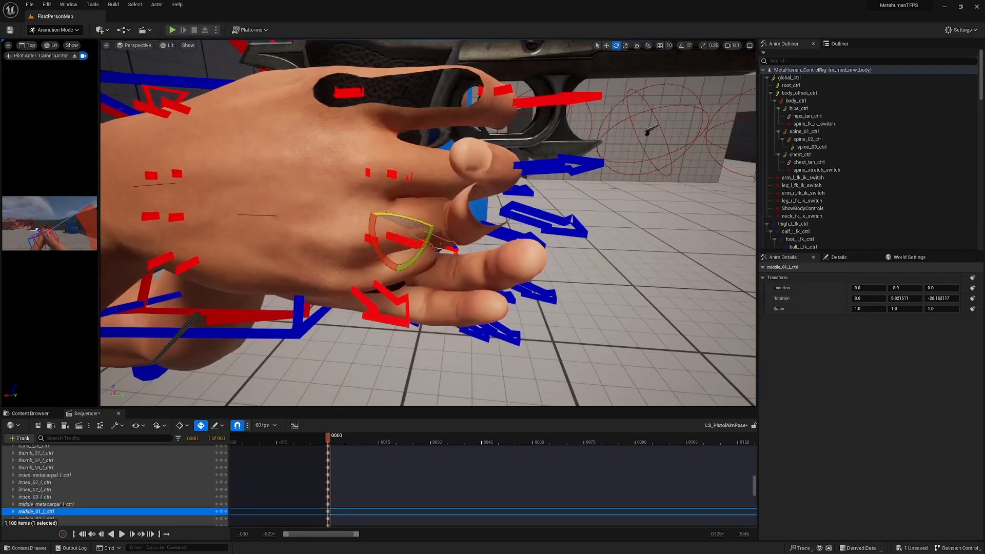
- Curl the left middle finger's outer joints around the right hand's fingers, undoing and redoing one of the rotations
click(513, 234)
alt+drag(513, 233, 400, 170)
click(468, 287)
click(436, 252)
click(349, 225)
click(294, 191)
click(436, 164)
click(395, 168)
key(ctrl+z)
drag(392, 161, 412, 172)
alt+drag(412, 171, 469, 213)
- Rotate the left ring finger's base control, ring_01_l_ctrl, to about 0.3, 1.6, -30.7
click(390, 159)
click(446, 220)
click(457, 228)
alt+drag(469, 213, 371, 200)
click(372, 200)
drag(371, 200, 442, 247)
click(438, 270)
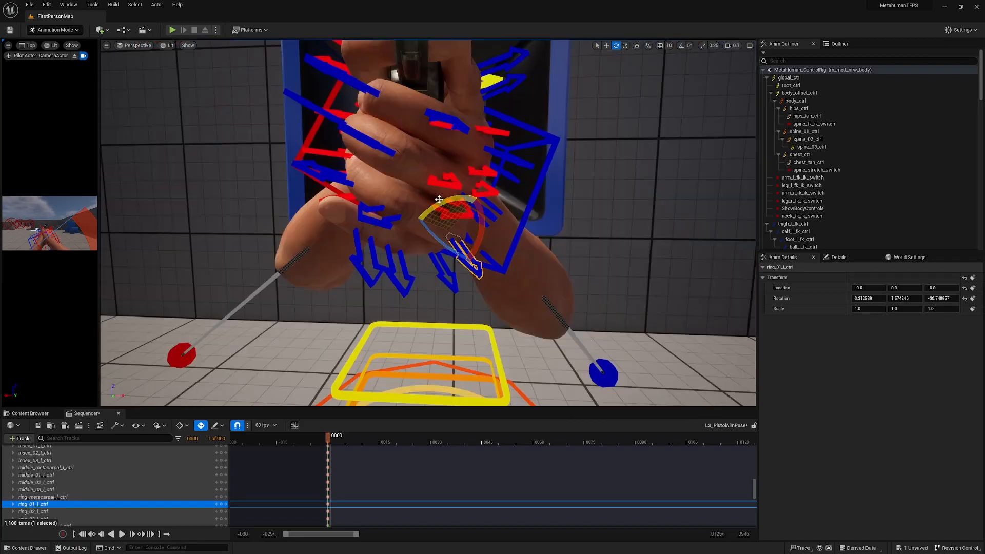
- Bend the left ring and pinky joints from the front so they wrap around the right hand's fingers
mouse_move(439, 200)
alt+mouse_down()
mouse_move(461, 221)
mouse_move(486, 150)
mouse_move(410, 154)
mouse_move(436, 210)
mouse_move(465, 205)
mouse_move(461, 220)
mouse_move(451, 189)
alt+mouse_up()
click(486, 150)
click(480, 153)
click(488, 150)
click(440, 213)
click(461, 223)
click(492, 231)
drag(451, 190, 468, 220)
click(487, 243)
alt+drag(467, 220, 438, 285)
mouse_move(438, 285)
mouse_down()
mouse_move(436, 294)
mouse_move(446, 290)
mouse_up()
click(464, 278)
alt+drag(446, 290, 377, 233)
- Curl the left ring fingertip control, ring_03_l_ctrl, to about -14.8 on Z against the right hand
click(469, 206)
click(380, 252)
mouse_move(377, 234)
alt+mouse_down()
mouse_move(395, 215)
mouse_move(374, 233)
alt+mouse_up()
click(382, 223)
alt+drag(375, 233, 289, 247)
click(289, 252)
drag(303, 241, 446, 174)
click(271, 213)
click(451, 174)
drag(401, 165, 378, 184)
click(459, 226)
click(444, 189)
alt+drag(380, 184, 436, 103)
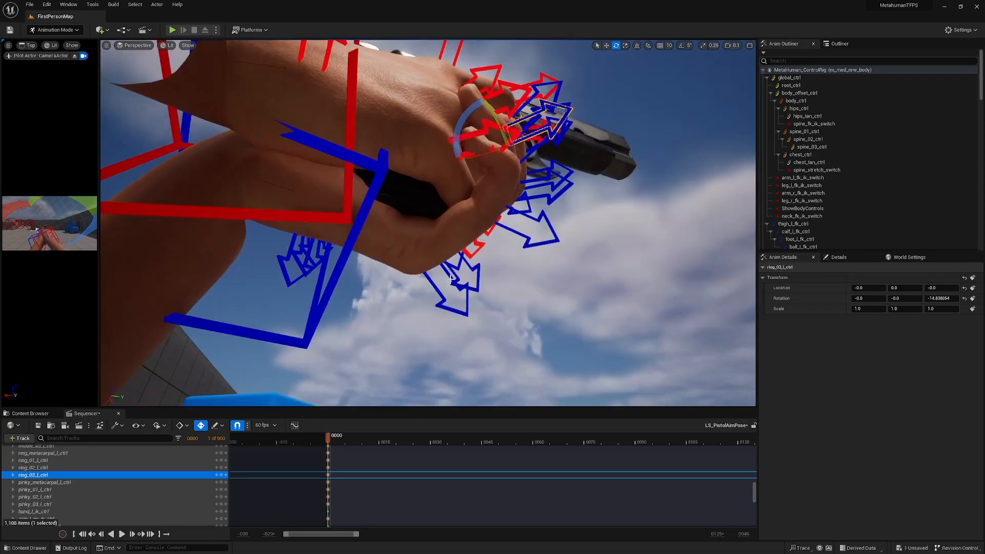
- Tighten the left pinky's curl around the bottom of the grip, check it from the side, and clear the selection
click(459, 287)
drag(443, 220, 402, 203)
click(439, 217)
click(484, 249)
click(418, 205)
alt+drag(403, 203, 516, 217)
click(483, 262)
click(492, 277)
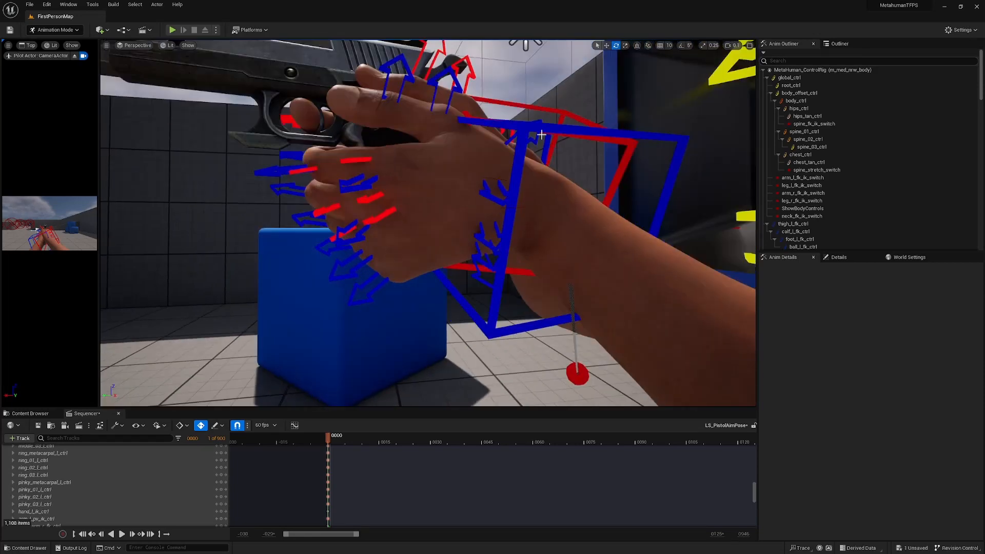
- Move the left hand IK control to about -32.6, 54.3, 29.5 so the palm sits against the grip
click(521, 142)
alt+drag(522, 142, 543, 228)
key(w)
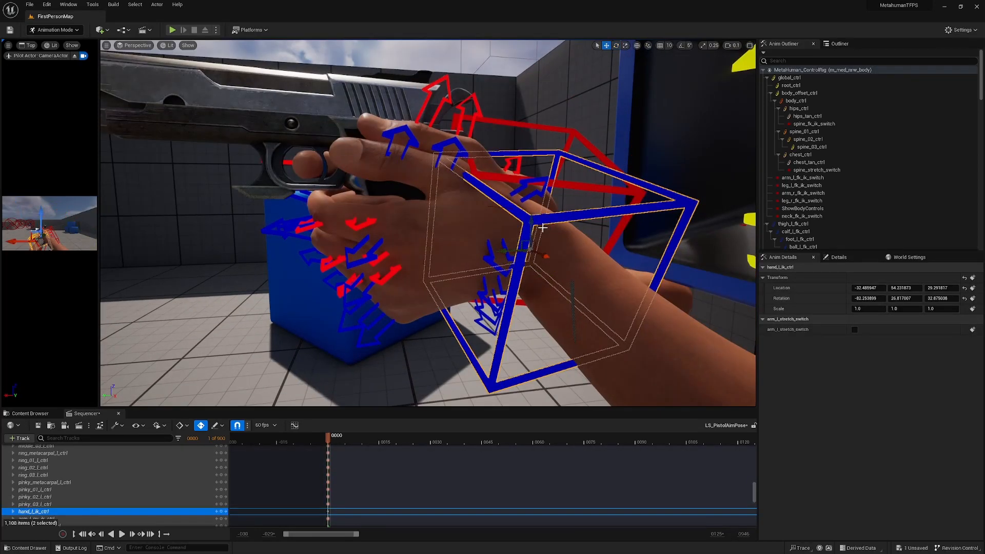
drag(531, 221, 616, 224)
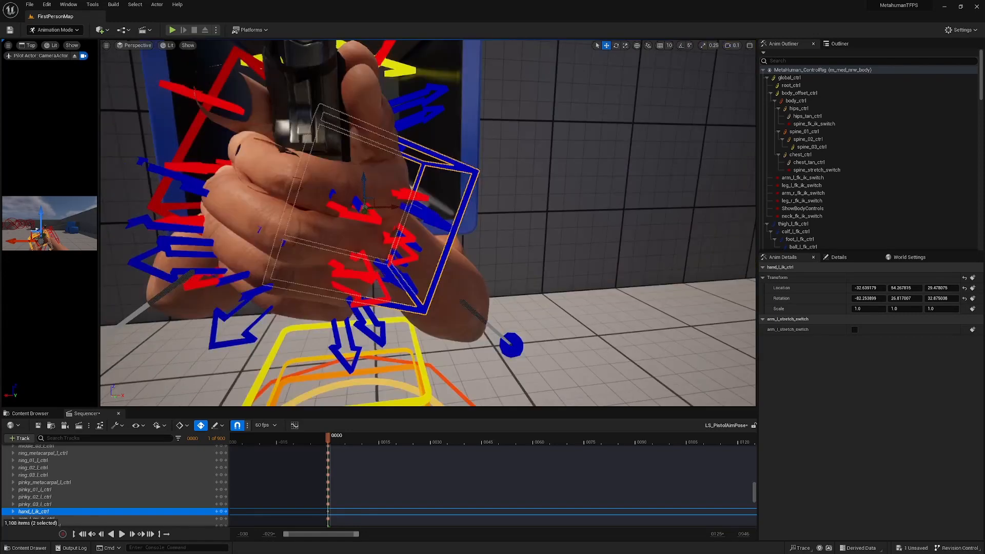
- Check the grip from both sides and rotate the left index base control, index_01_l_ctrl, to about 5.8, 9.3, -3.7
alt+drag(500, 230, 646, 225)
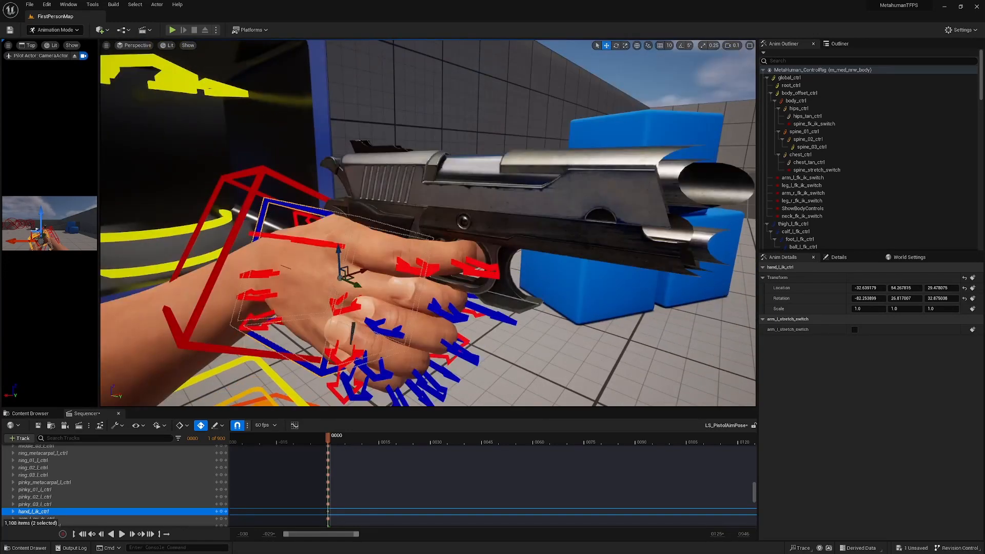
alt+drag(500, 230, 559, 215)
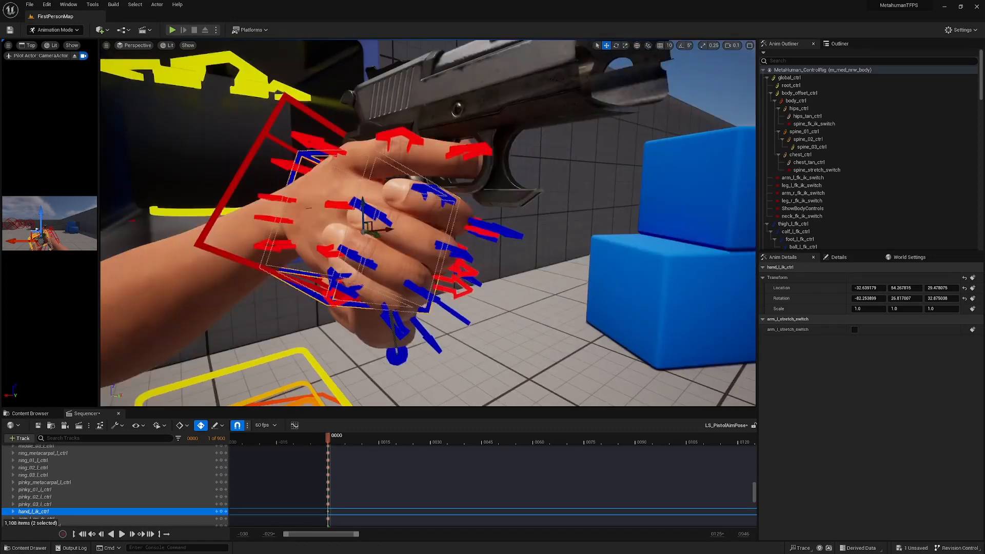
alt+drag(491, 230, 589, 226)
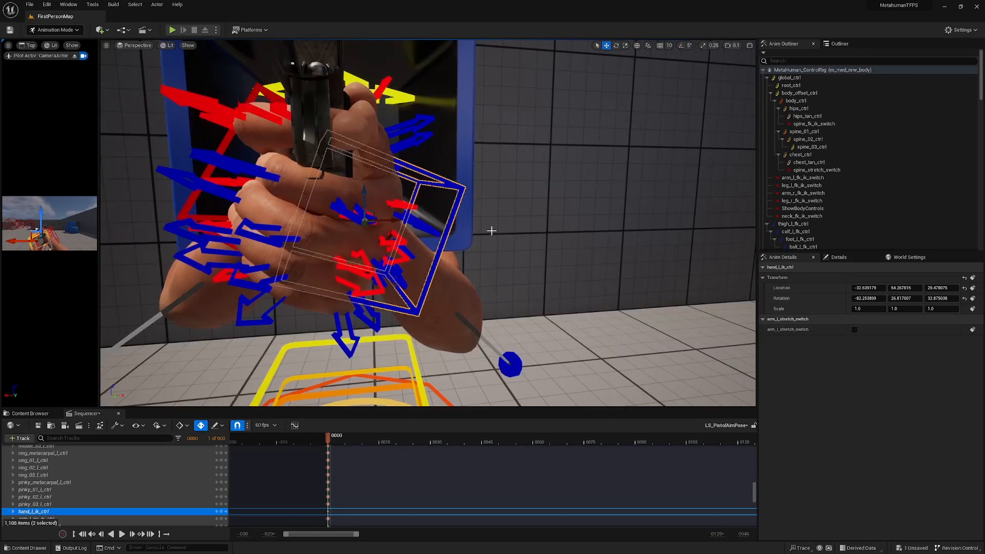
alt+drag(491, 231, 390, 220)
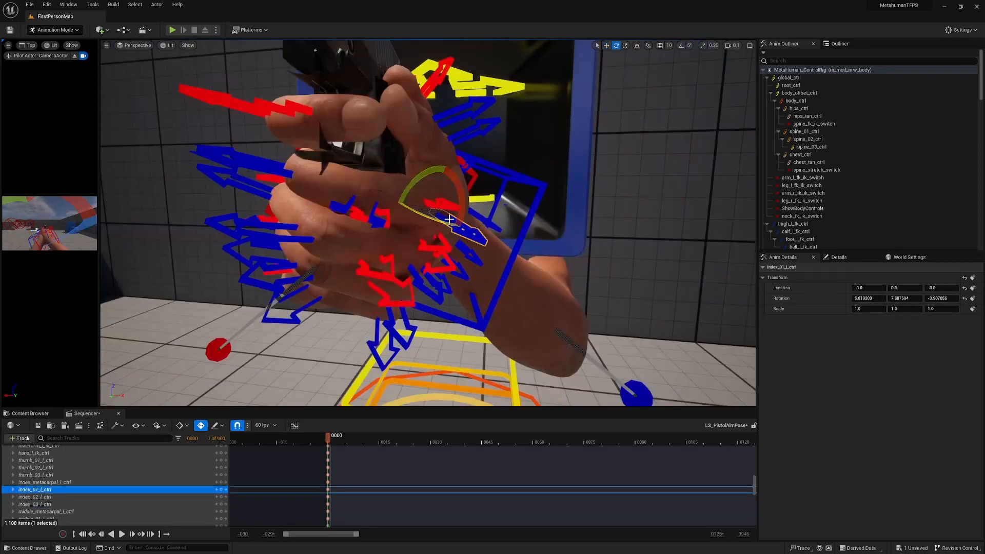
alt+drag(450, 219, 523, 218)
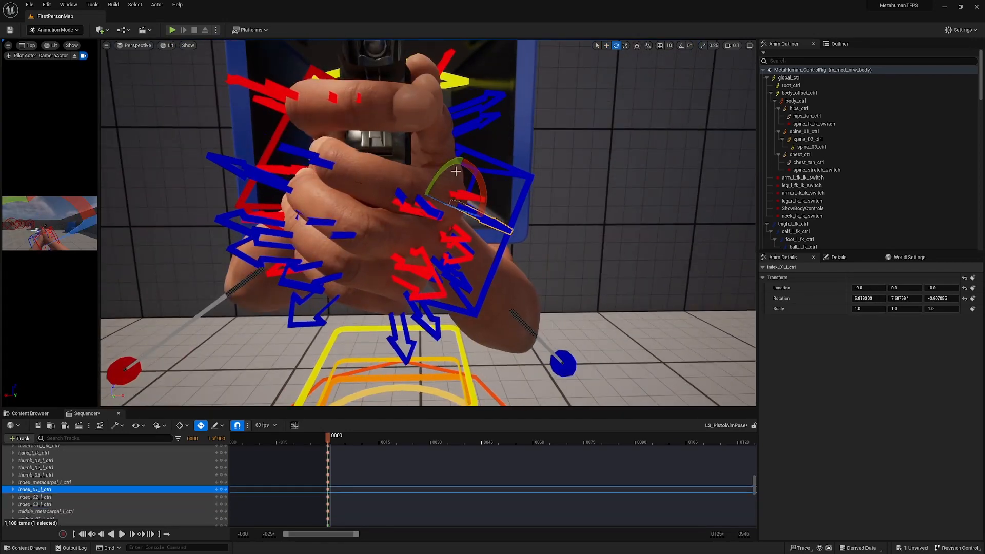
drag(455, 171, 433, 169)
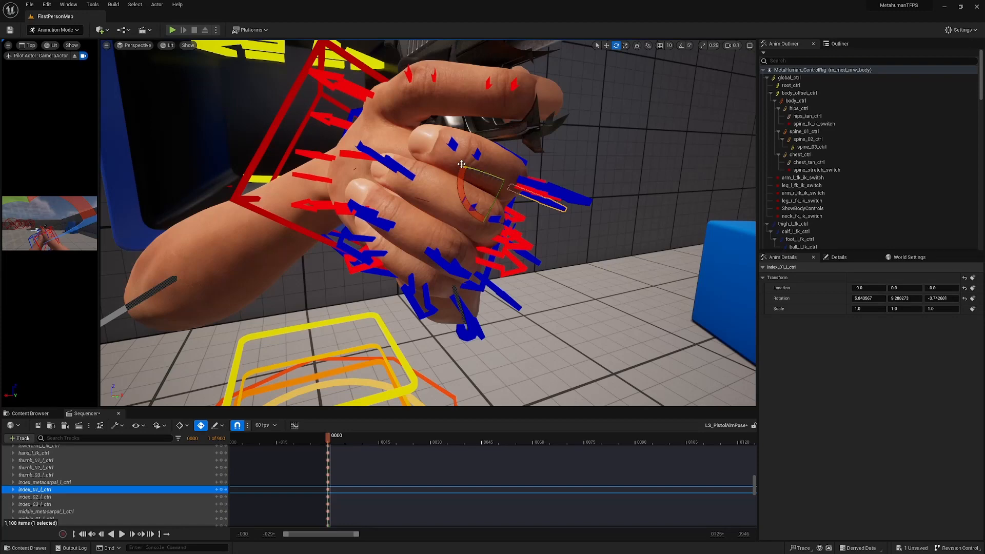
- Rotate the left pinky fingertip control, pinky_03_l_ctrl, to about -32.5 on Z
alt+drag(461, 164, 533, 177)
right_drag(482, 205, 528, 194)
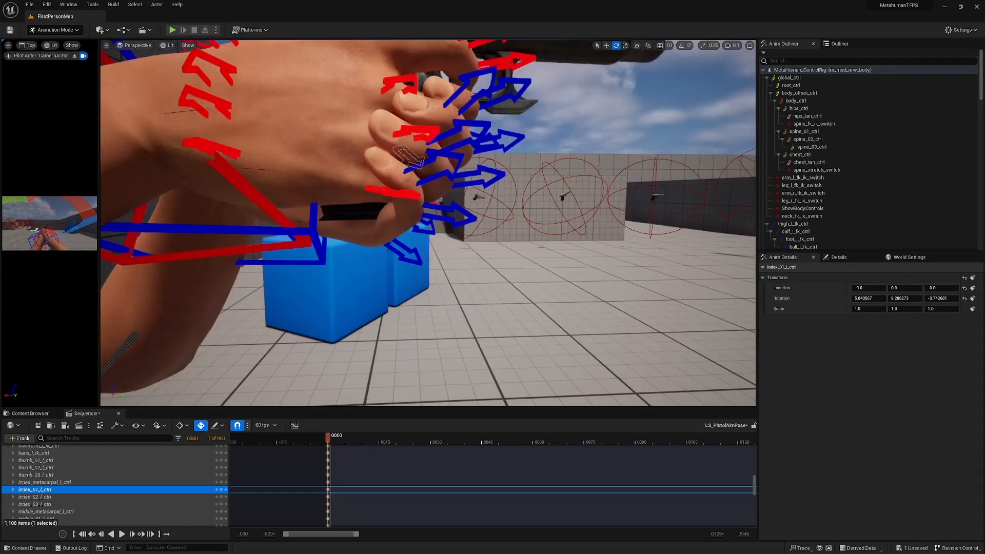
right_drag(451, 174, 492, 169)
click(457, 168)
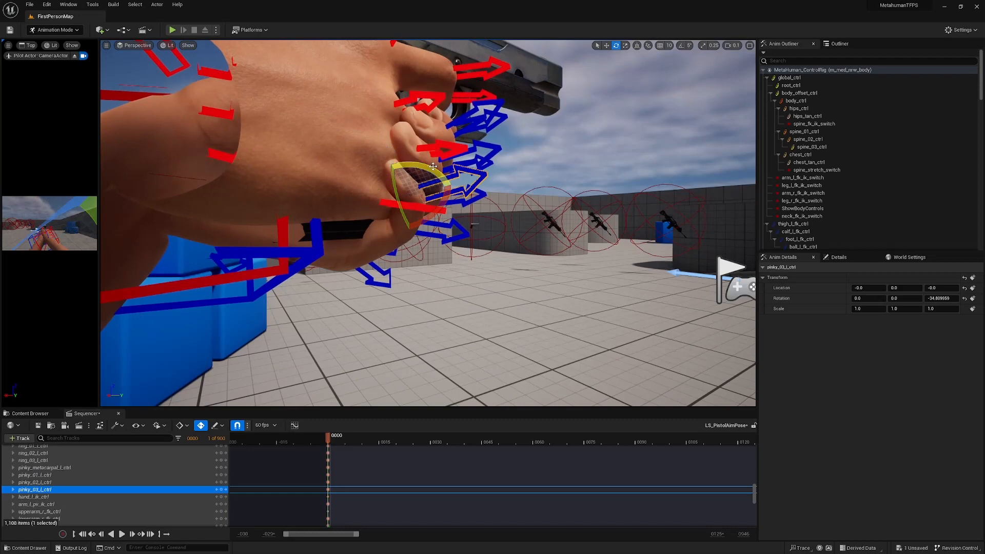
drag(432, 169, 437, 171)
right_drag(437, 172, 341, 192)
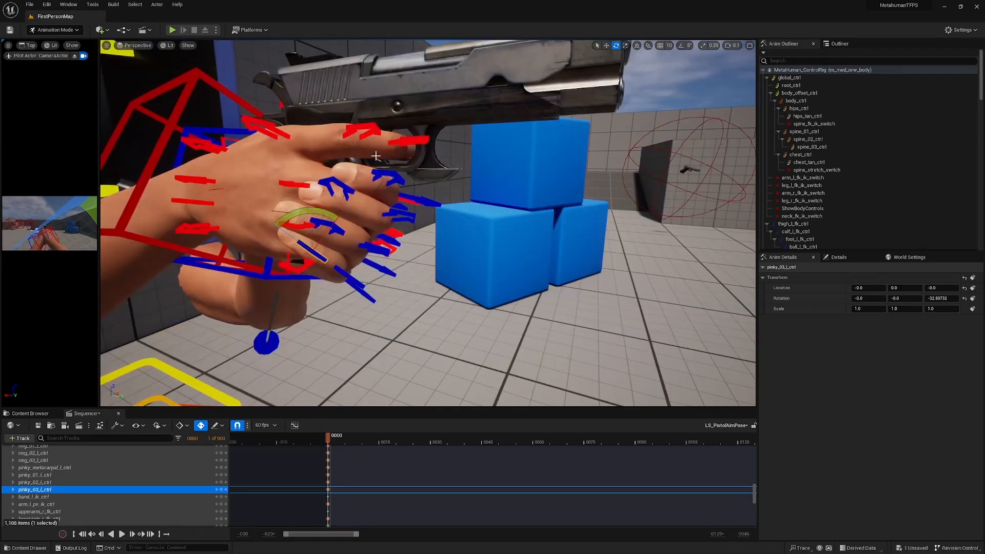
- Rotate the left middle finger's base control, middle_01_l_ctrl, to about 4.5, 1.8, -9.7 from the front view
click(348, 194)
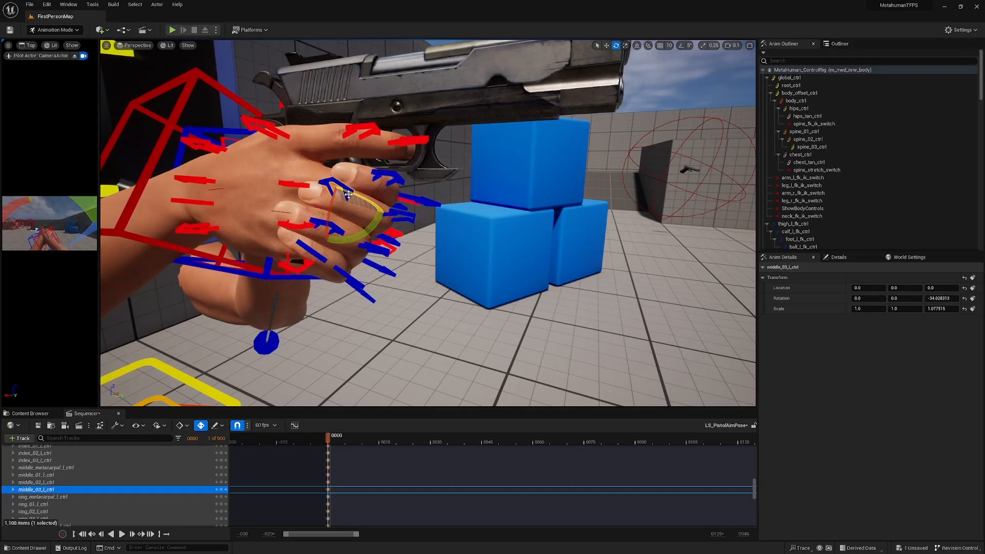
click(406, 216)
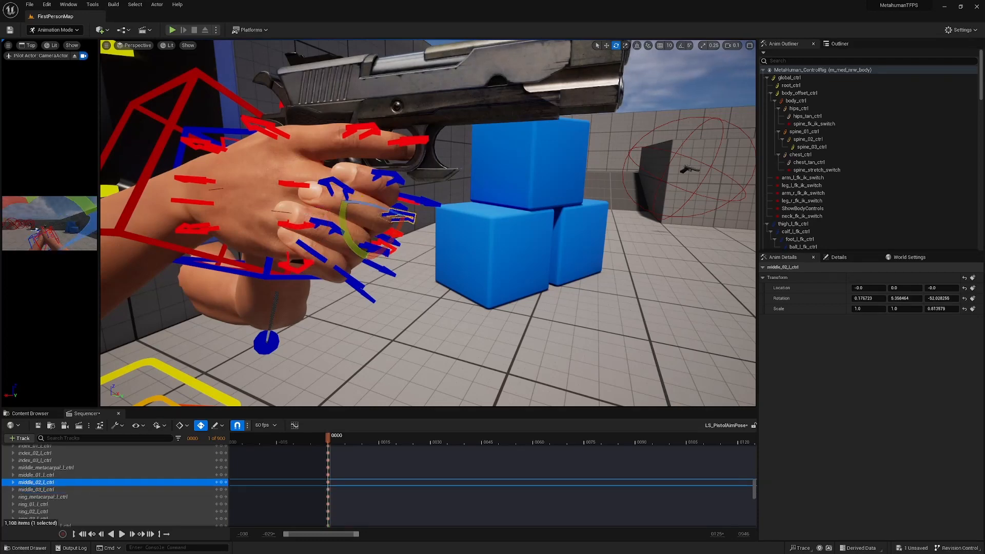
mouse_move(403, 208)
alt+mouse_down()
mouse_move(380, 216)
mouse_move(359, 195)
mouse_move(403, 208)
alt+mouse_up()
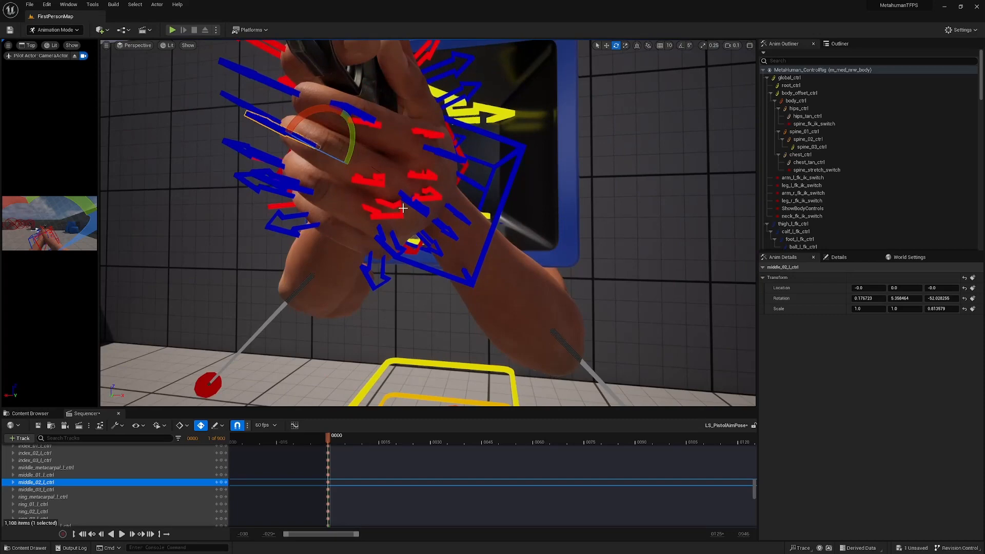
click(402, 207)
drag(376, 154, 382, 157)
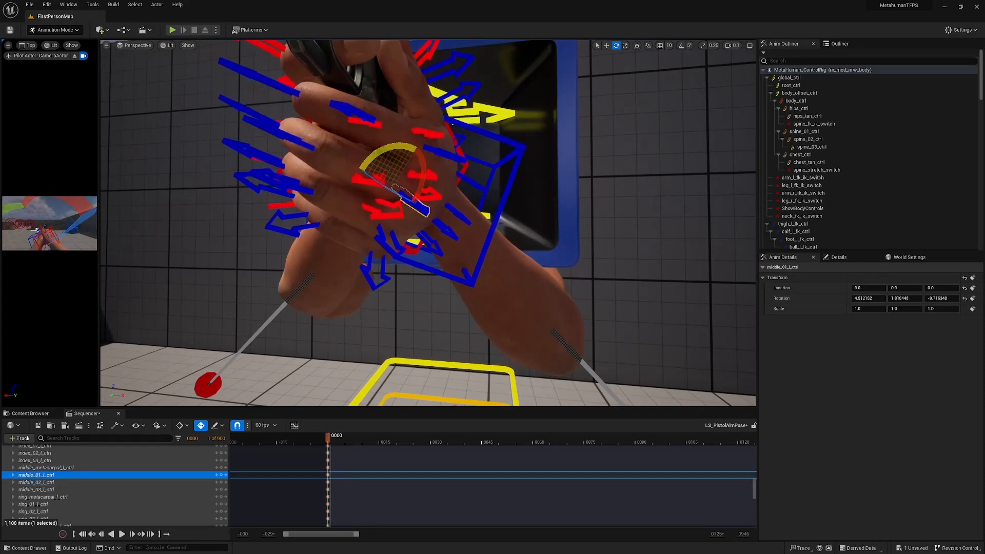
- Rotate the left middle finger's second joint, middle_02_l_ctrl, to about 0.2, 3.2, -52
alt+drag(368, 210, 461, 213)
click(403, 269)
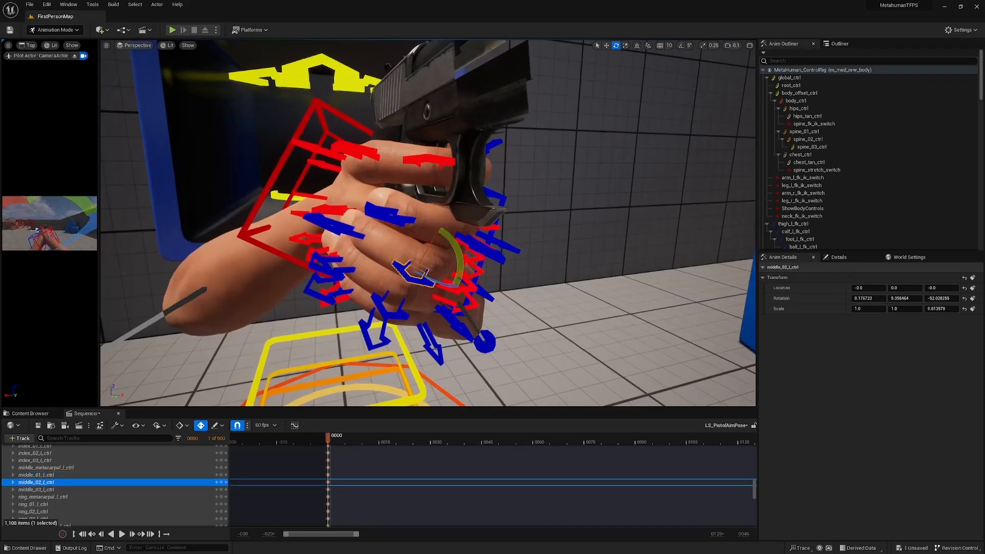
alt+drag(402, 269, 495, 232)
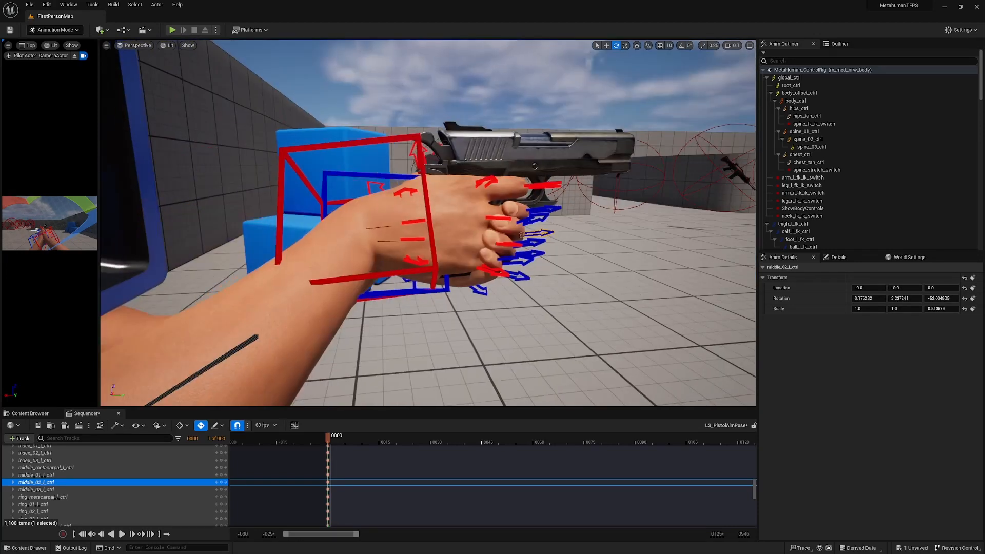
- Examine the two-handed grip and both forearms from behind, looking along the pistol
key(s)
right_drag(495, 232, 574, 236)
key(a)
key(a)
right_drag(427, 223, 349, 223)
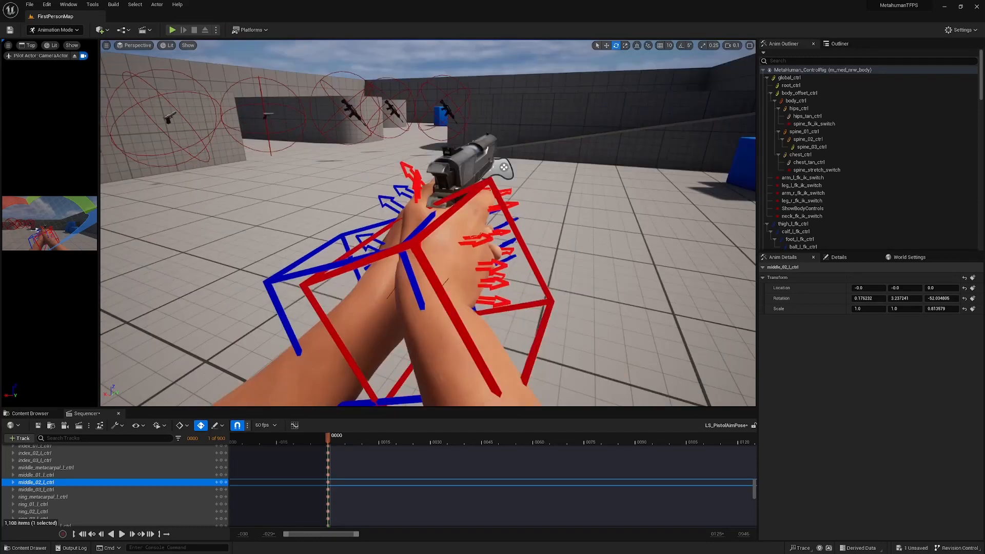
right_drag(428, 223, 205, 223)
scroll(328, 223, up, 1)
right_drag(427, 223, 492, 228)
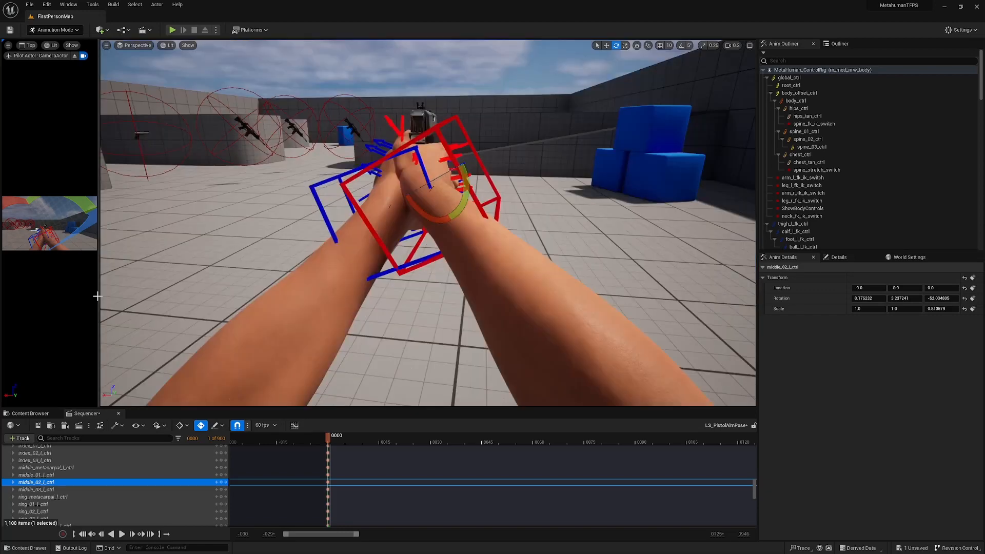
- Enlarge the camera viewport and nudge both hand IK controls together sideways to adjust the pistol's aim position
drag(98, 296, 730, 288)
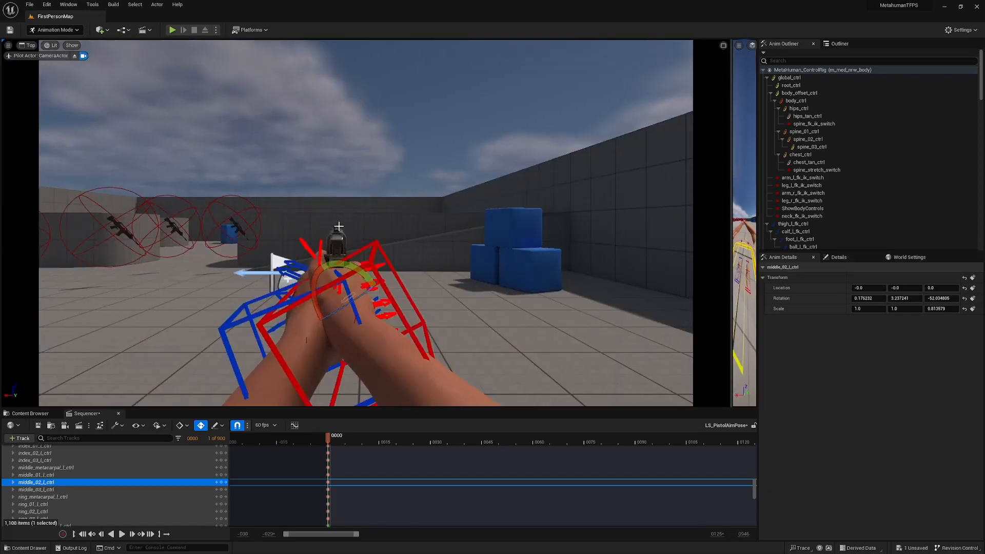
click(376, 266)
ctrl+click(245, 321)
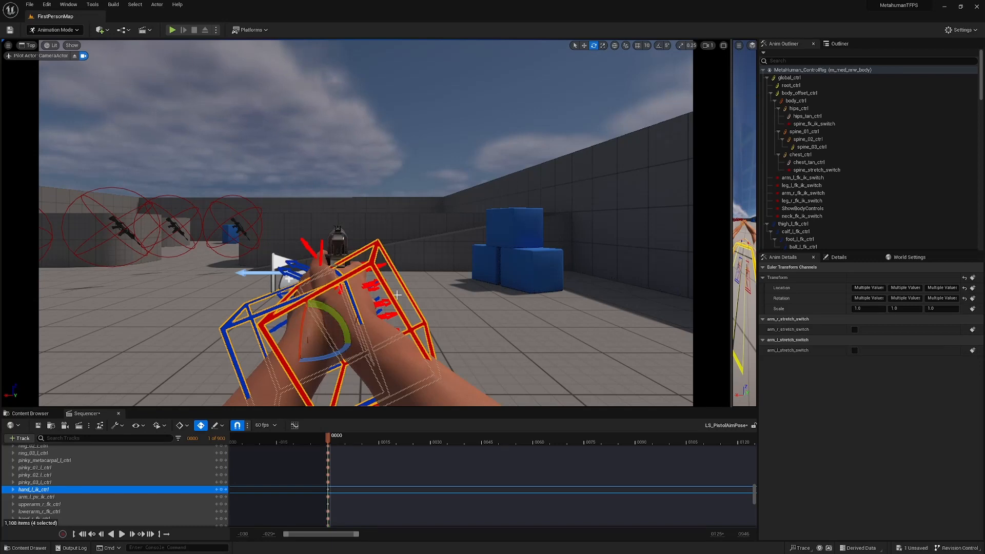
key(w)
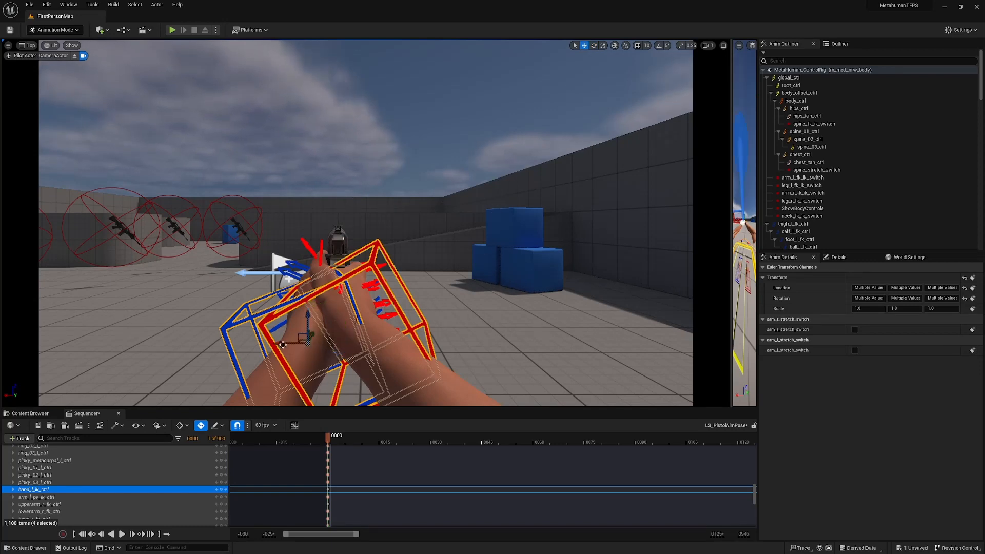
drag(282, 344, 285, 344)
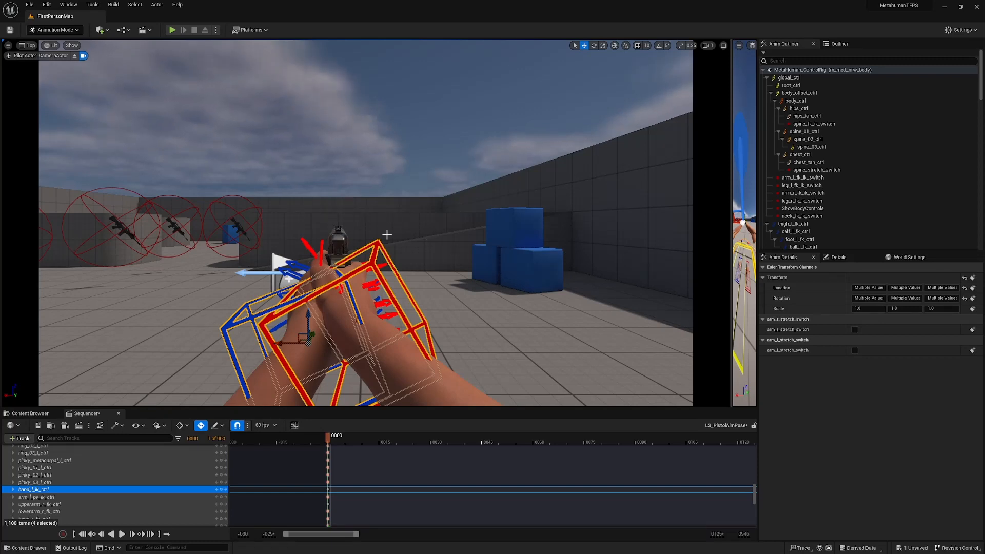
- Shrink the camera viewport, give the Sequencer more height, and widen its timeline range to show all 900 frames
drag(731, 236, 138, 237)
right_drag(448, 223, 307, 241)
right_drag(448, 223, 533, 206)
right_drag(448, 223, 507, 225)
drag(681, 408, 690, 205)
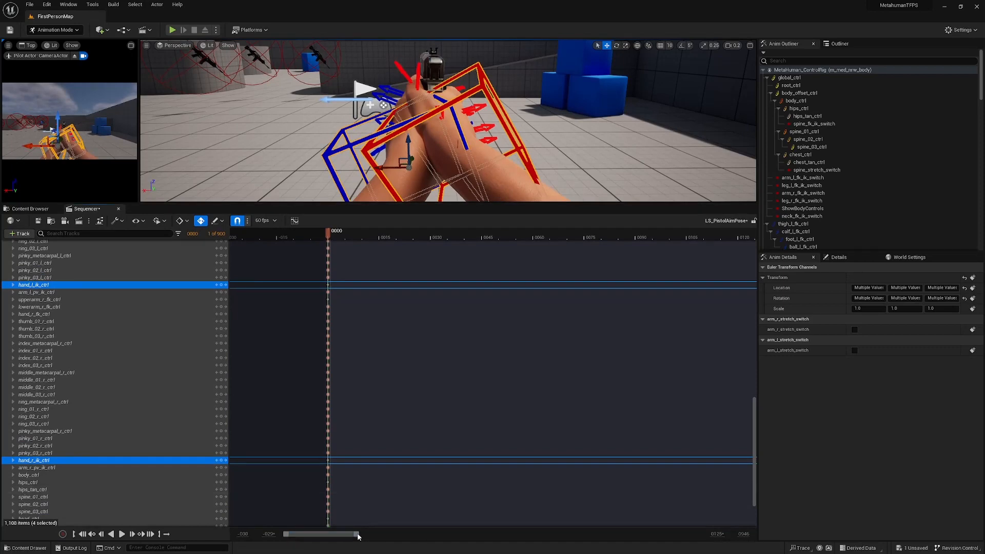
drag(359, 534, 702, 534)
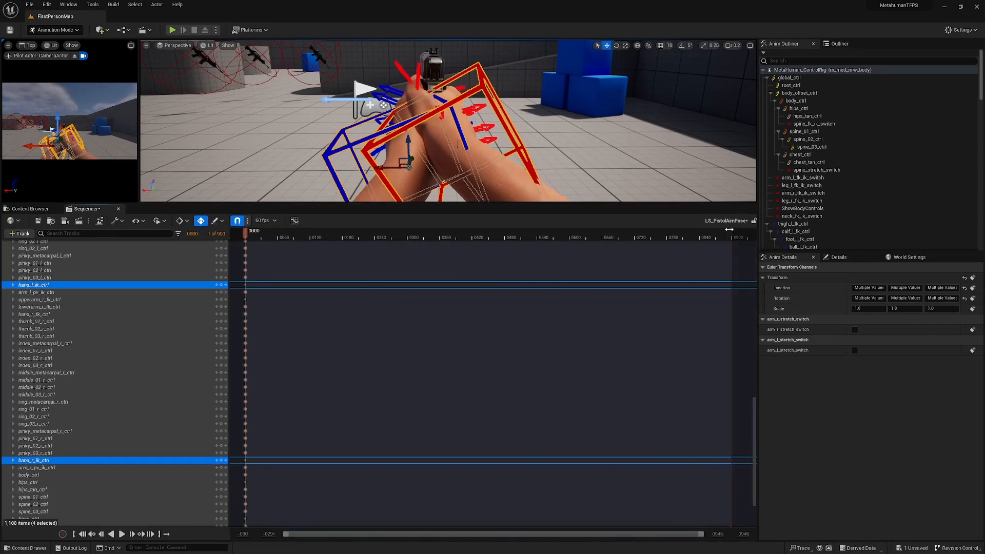
- Shorten the sequence by setting its playback end to frame 600
mouse_move(729, 234)
mouse_down()
mouse_move(444, 272)
mouse_move(473, 268)
mouse_move(382, 261)
mouse_move(408, 254)
mouse_up()
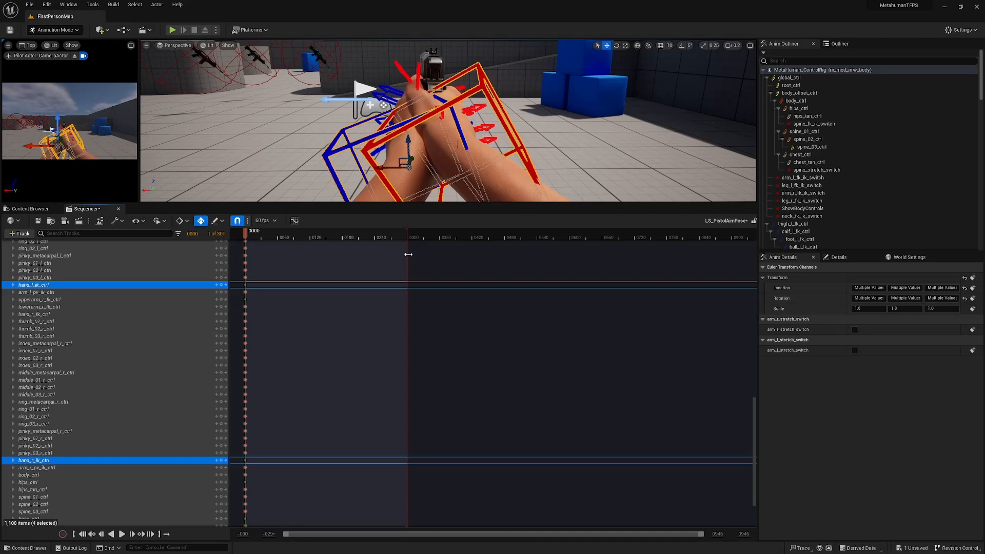
drag(408, 255, 500, 251)
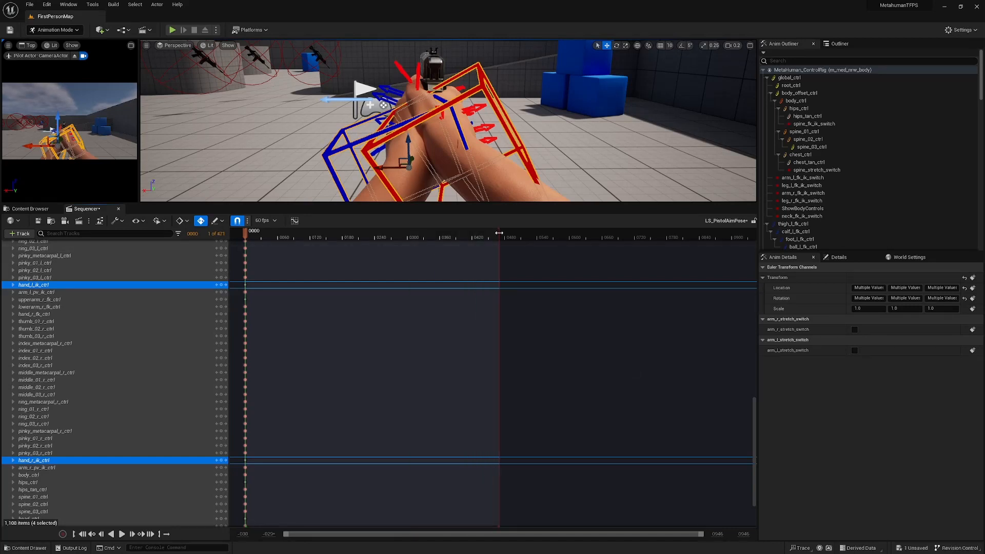
drag(595, 266, 569, 247)
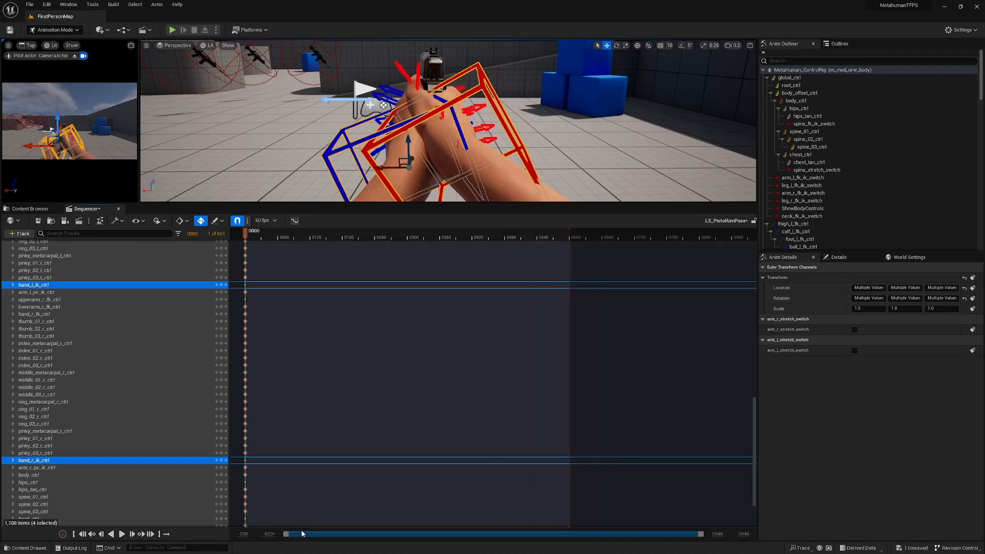
drag(286, 534, 498, 542)
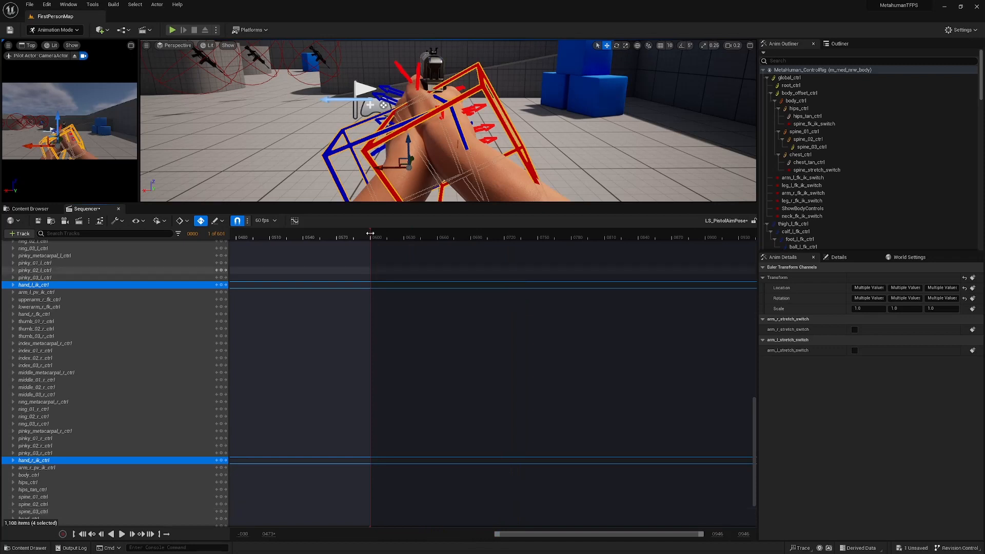
drag(676, 537, 464, 544)
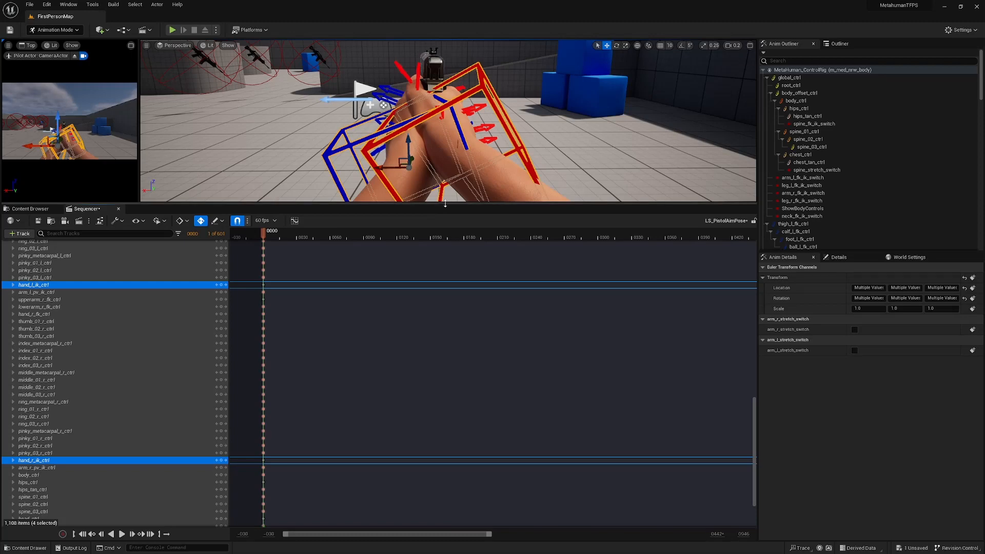
- Enlarge the viewports and key a slight upward, sideways nudge of both hand IK controls together at frame 30
drag(440, 202, 477, 416)
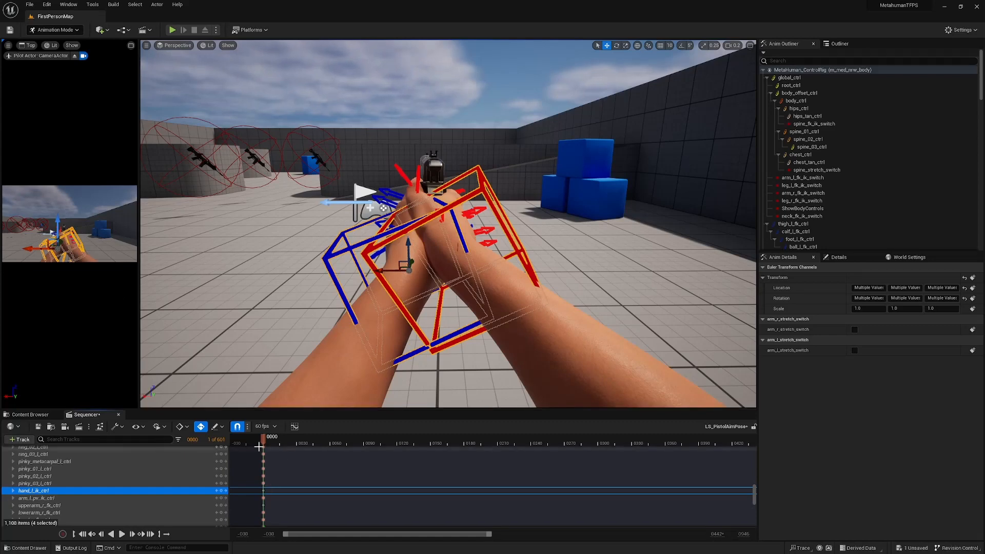
click(296, 440)
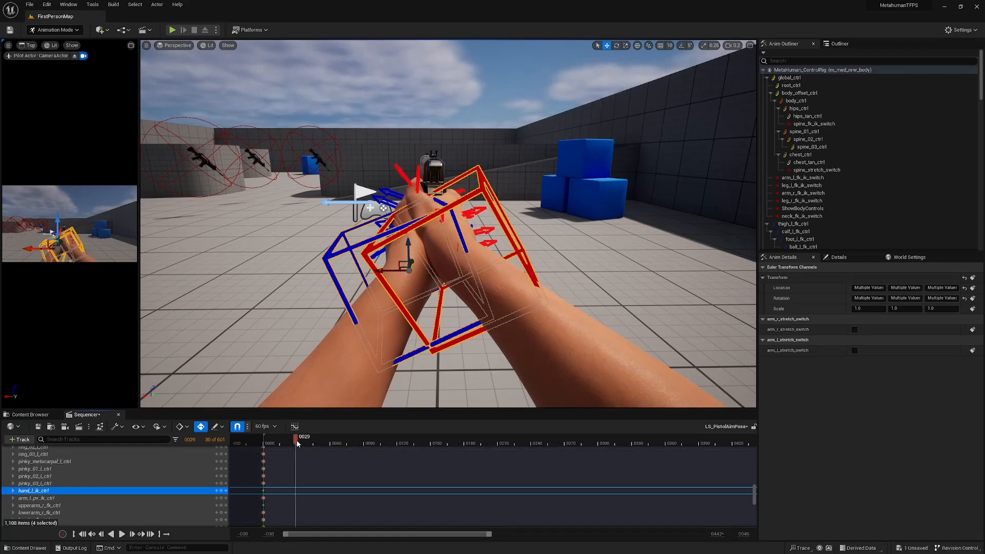
click(297, 440)
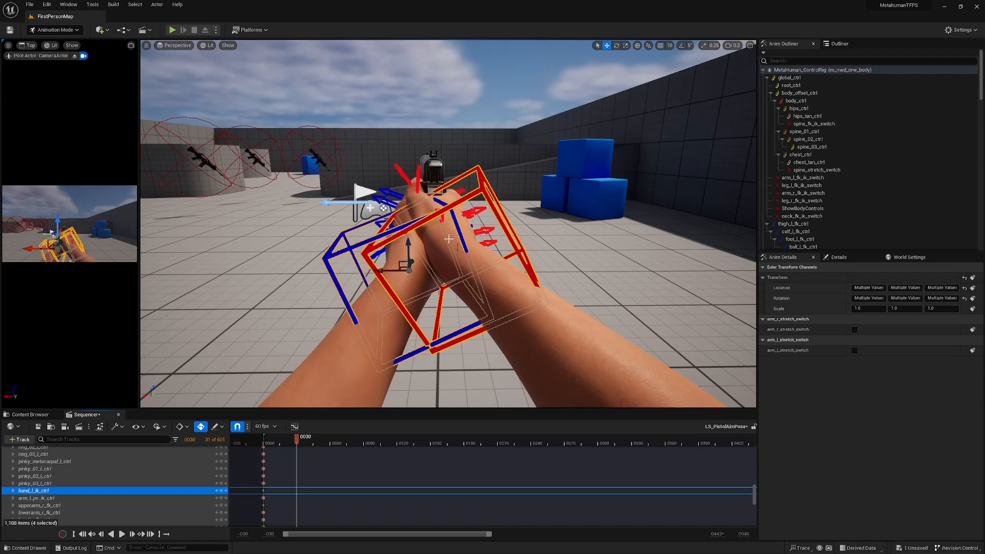
click(368, 257)
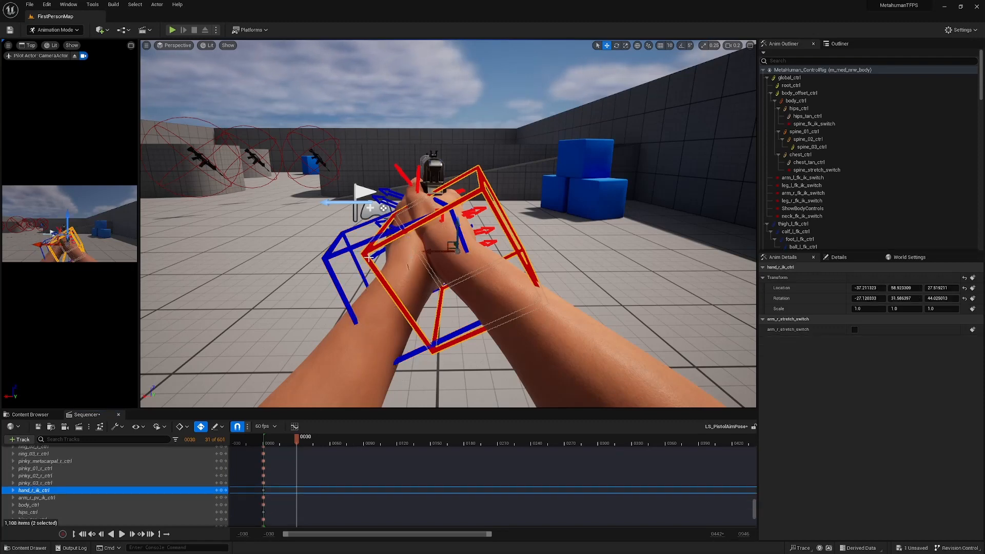
ctrl+click(338, 252)
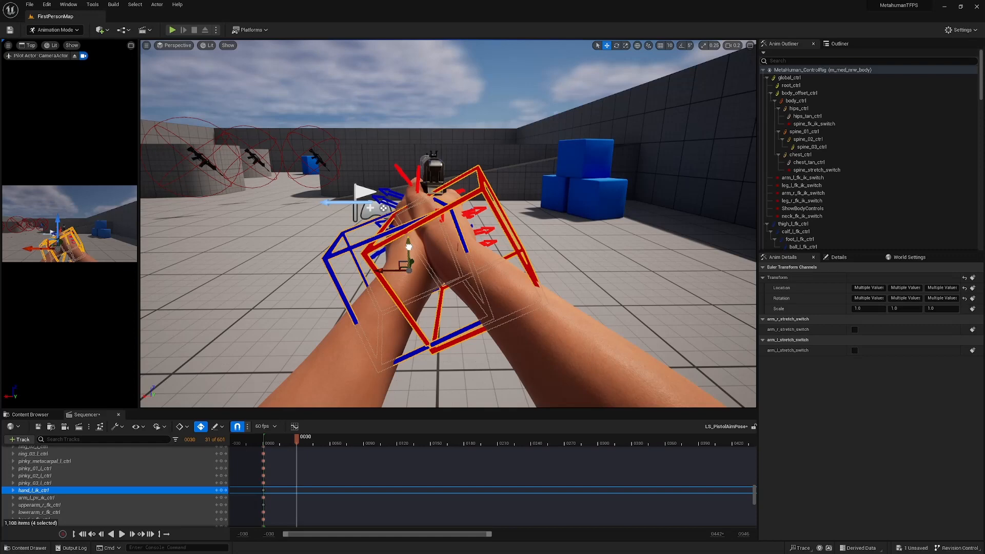
drag(409, 246, 411, 244)
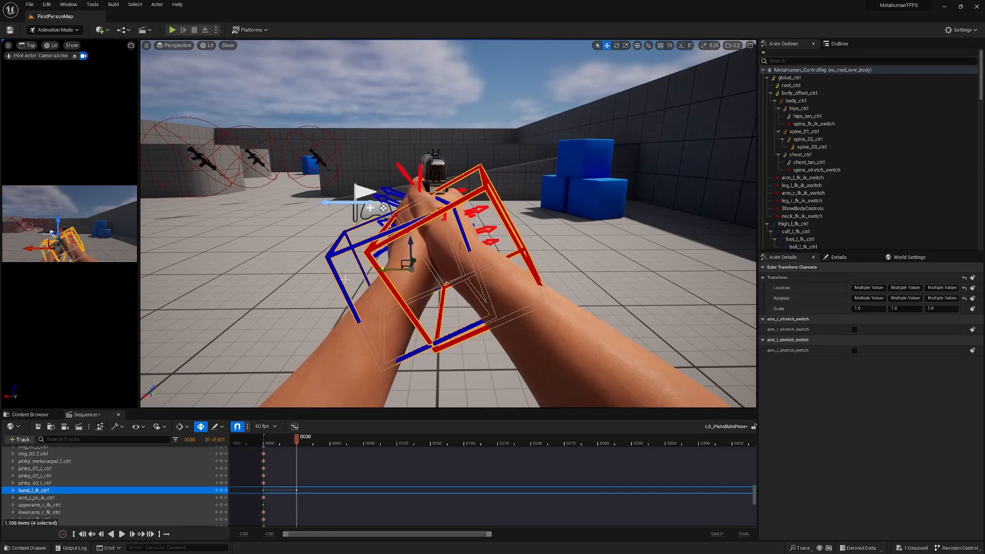
- Widen the camera viewport and scrub across the first 30 frames to review the hand sway
drag(139, 285, 531, 303)
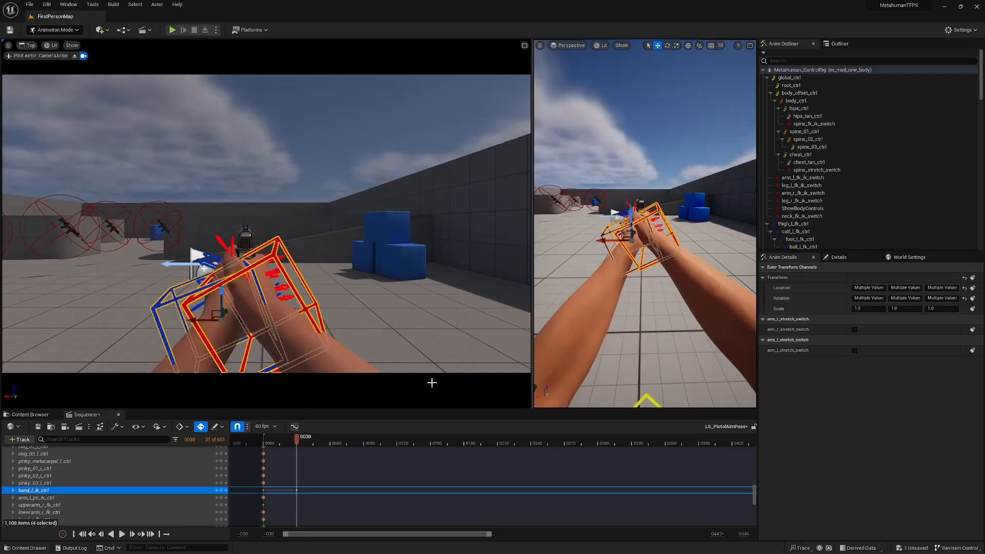
click(258, 441)
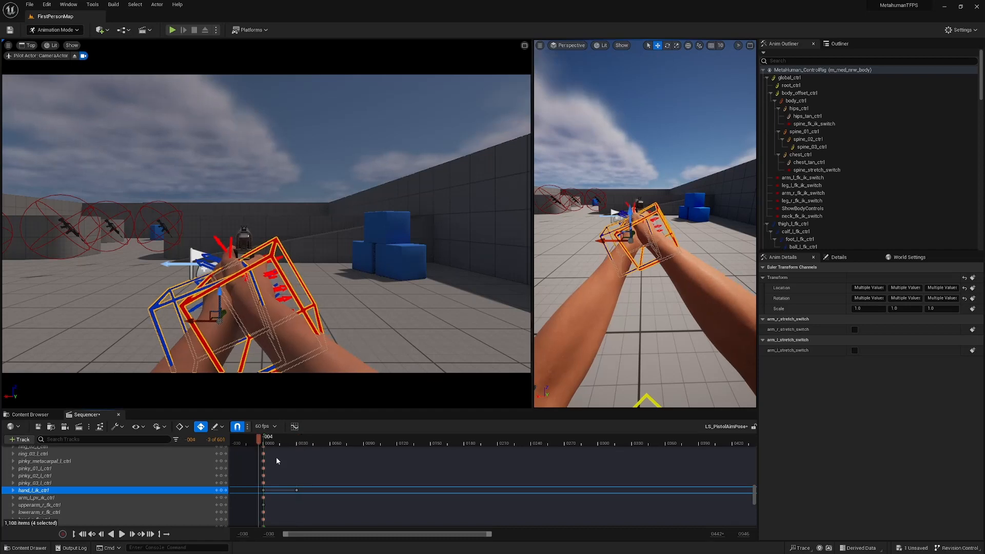
middle_click(276, 457)
middle_click(300, 454)
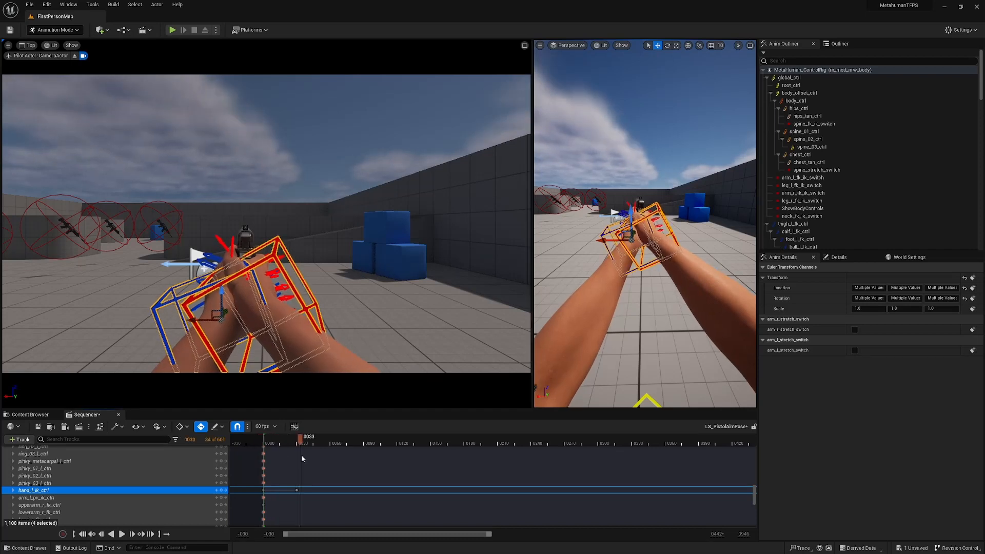
- Lower both hand IK controls slightly at frame 75 to key the next point of the sway
click(353, 443)
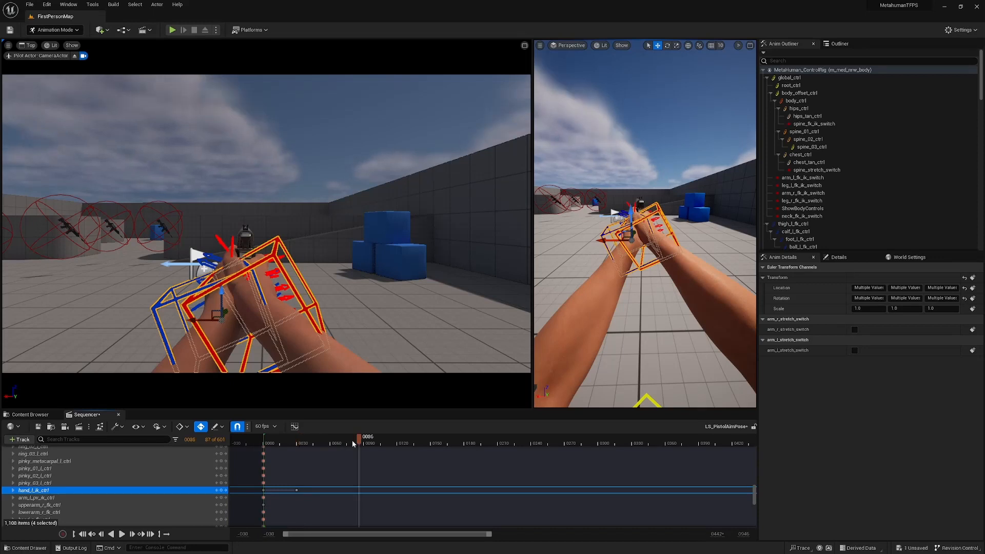
drag(353, 443, 347, 444)
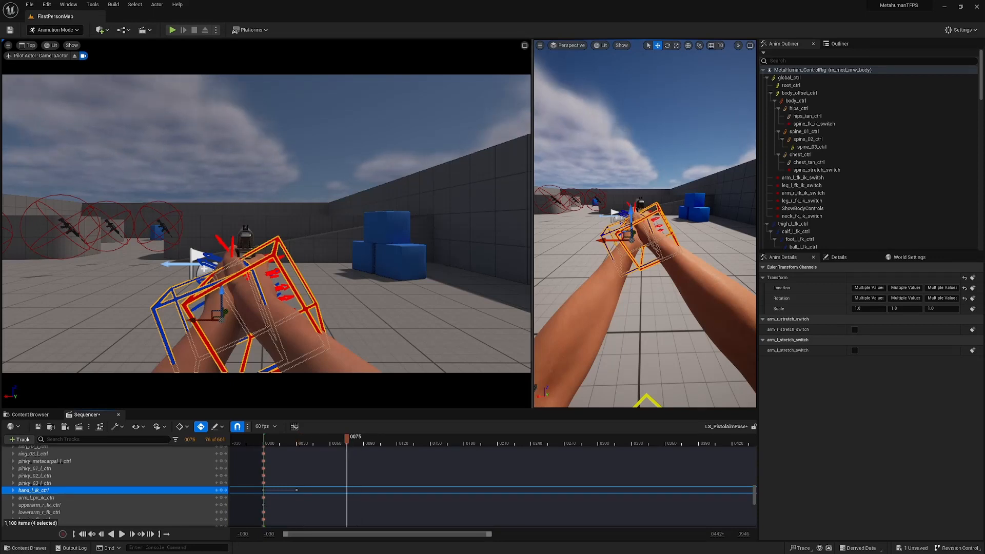
right_drag(620, 211, 633, 216)
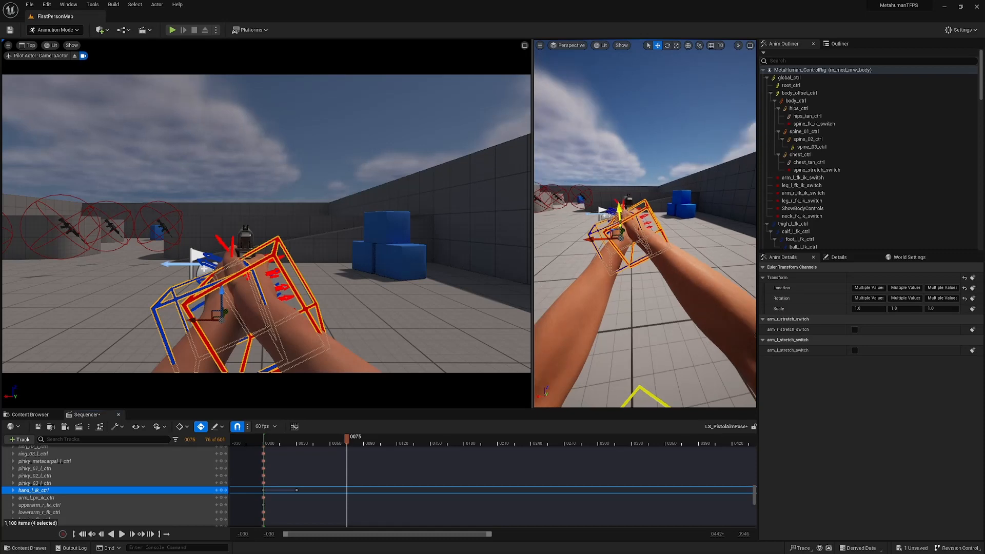
drag(619, 209, 619, 211)
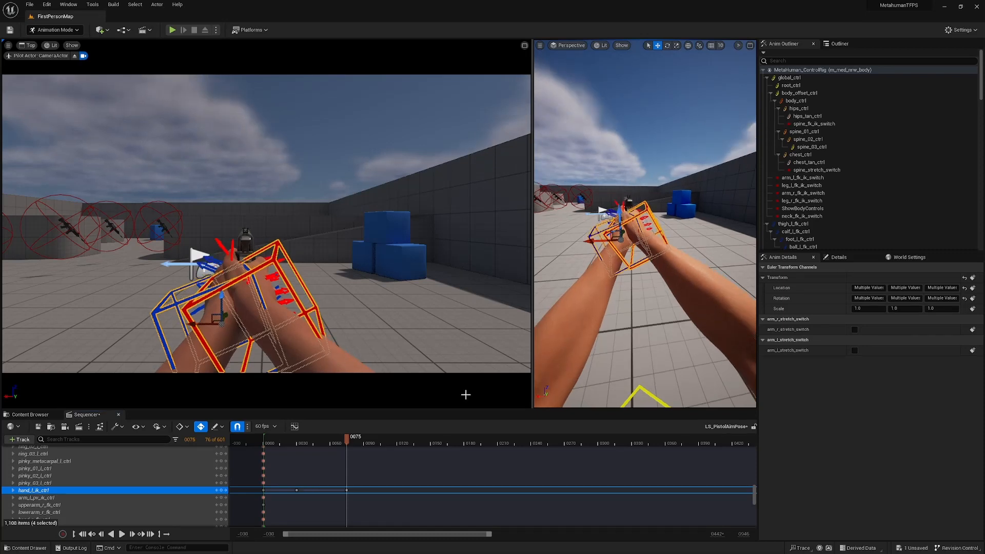
- Shift both hand IK controls slightly sideways at frame 120 to key another sway position
click(398, 443)
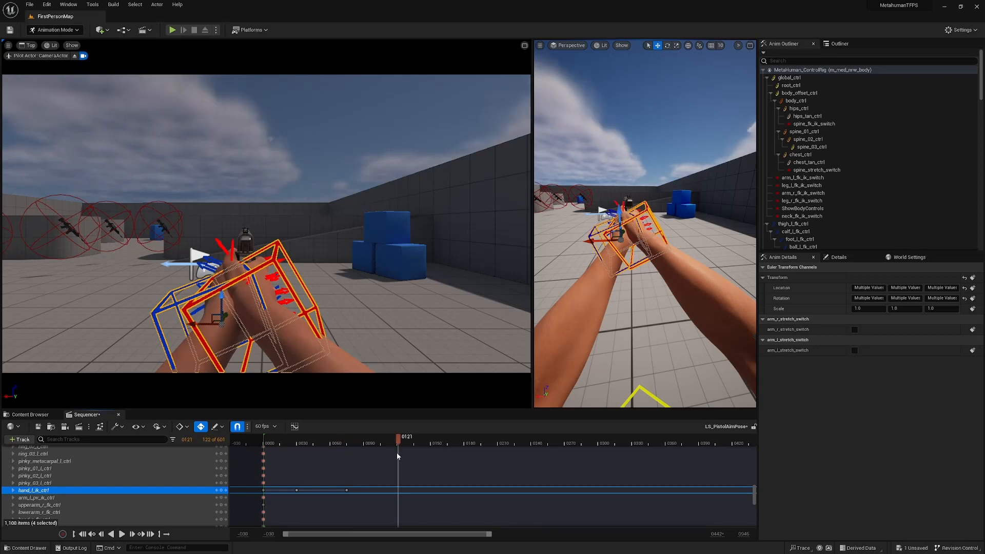
key(Left)
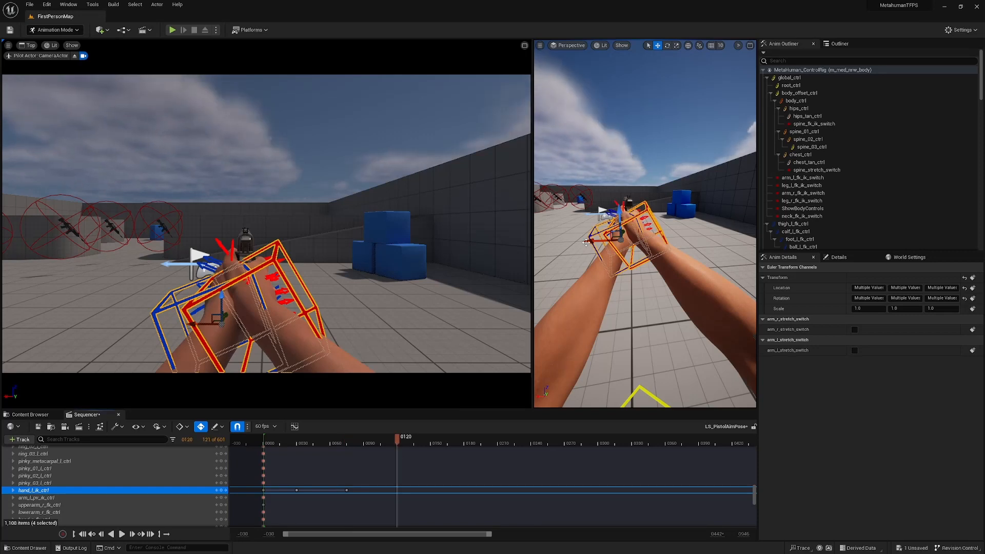
drag(585, 242, 633, 227)
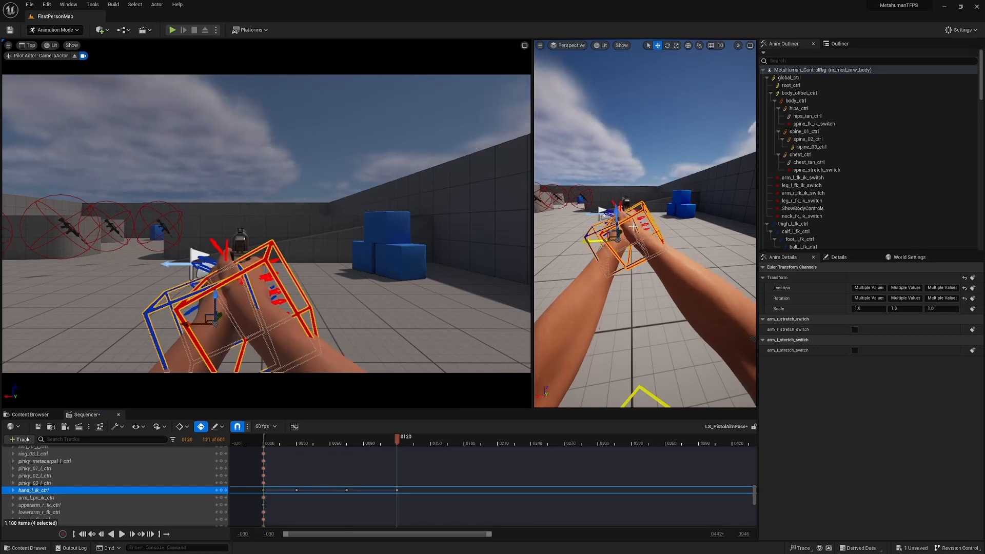
- Continue the idle sway by keying small moves of both hand IK controls at frames 150 and 200, and onward through frame 510
click(431, 448)
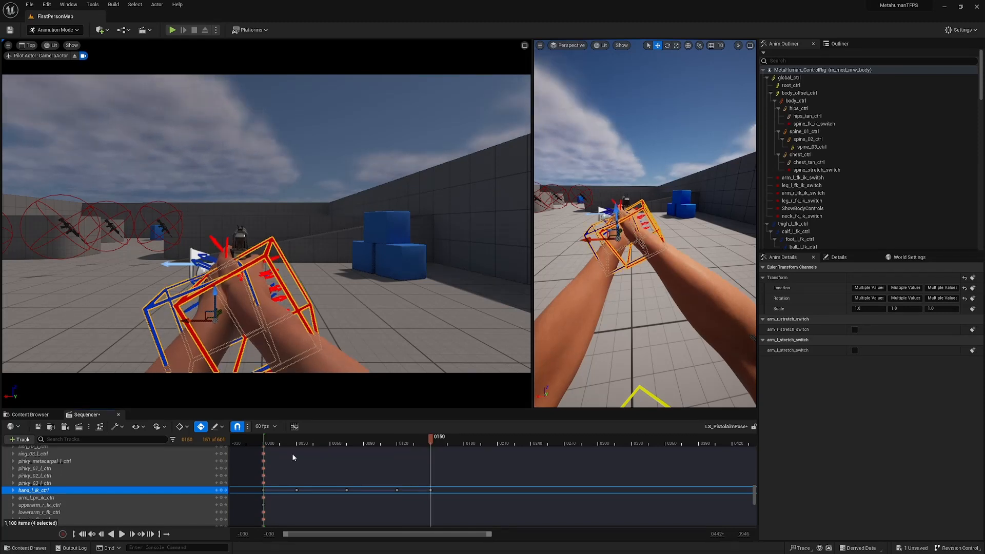
drag(280, 444, 486, 443)
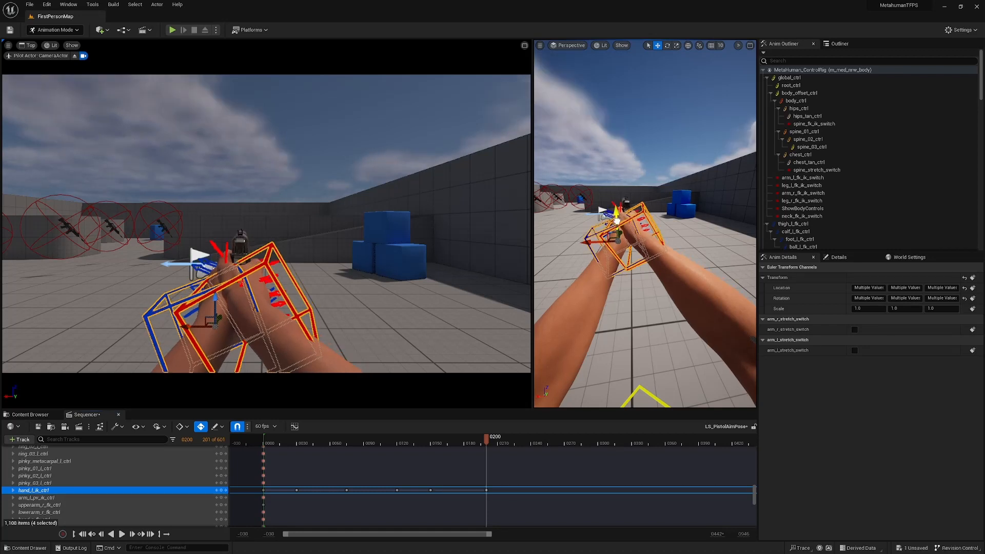
drag(488, 443, 582, 444)
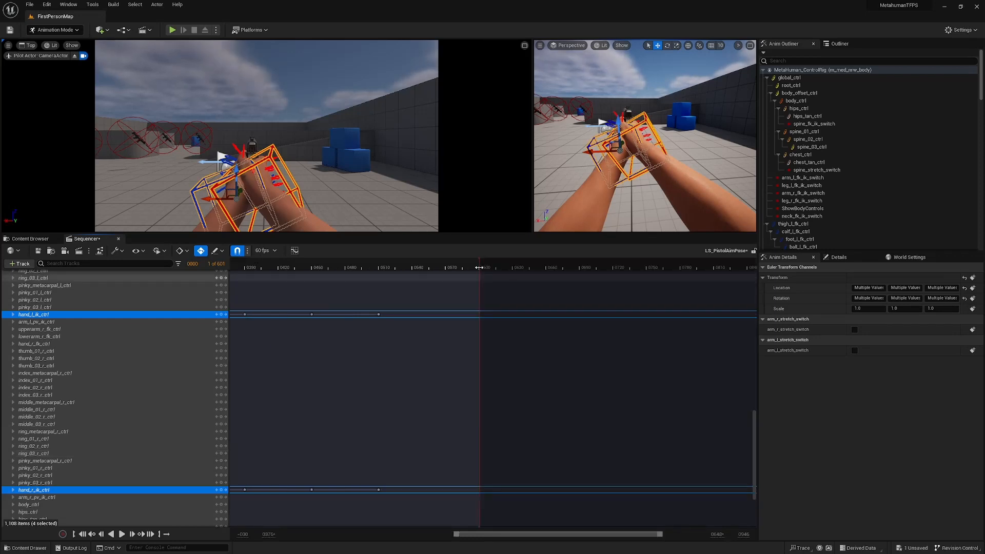
- Key both hand IK controls at frame 600 with the starting pose and scrub the last frames to check the loop
click(479, 267)
drag(479, 267, 288, 270)
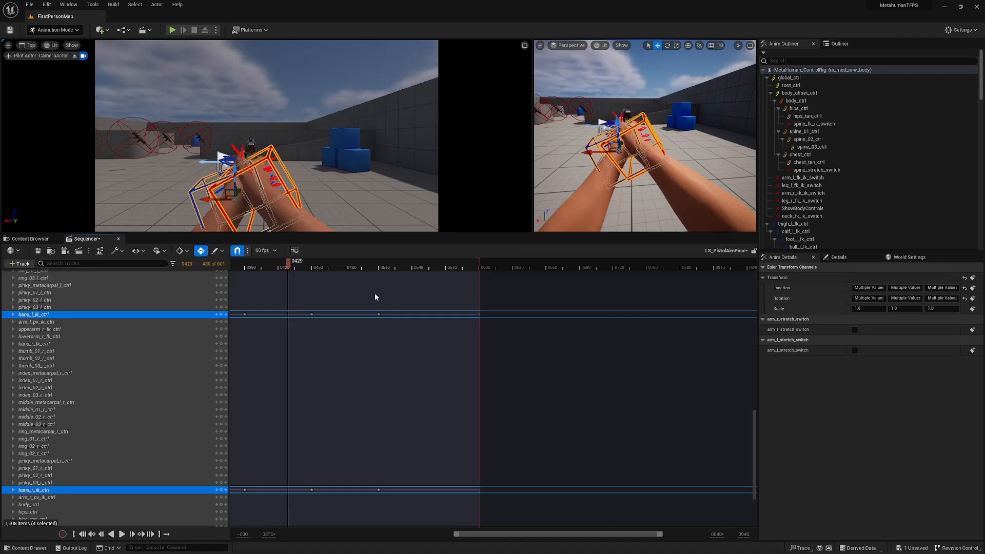
drag(375, 294, 451, 302)
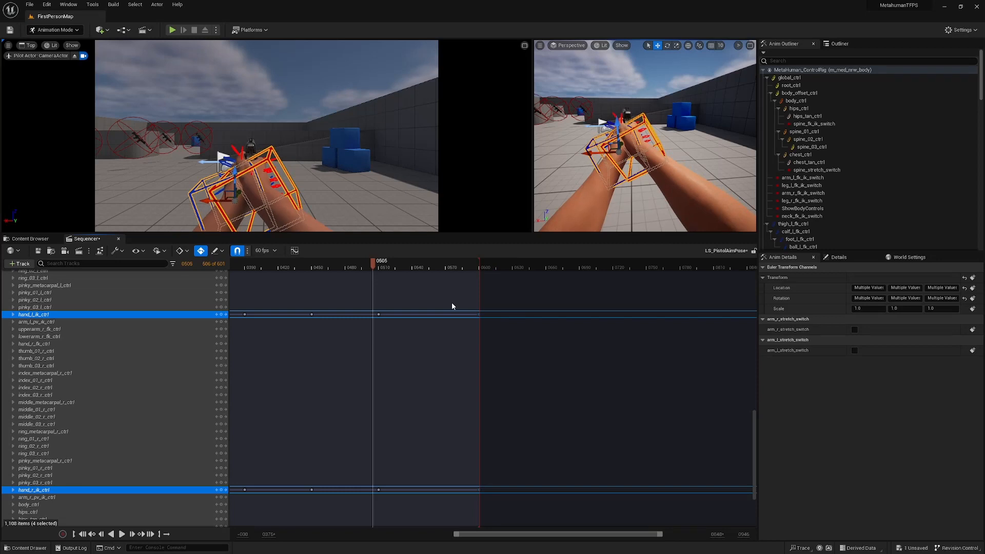
drag(563, 534, 460, 544)
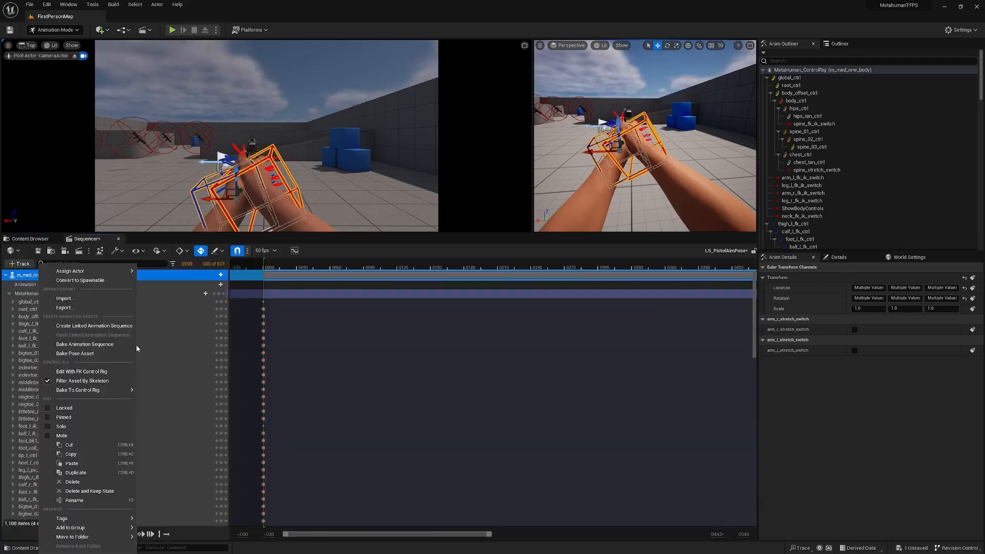
- Start baking an animation sequence from m_med_nrw_body, with _Main/Animation/_Anims/PistolAnims as its destination folder
click(136, 344)
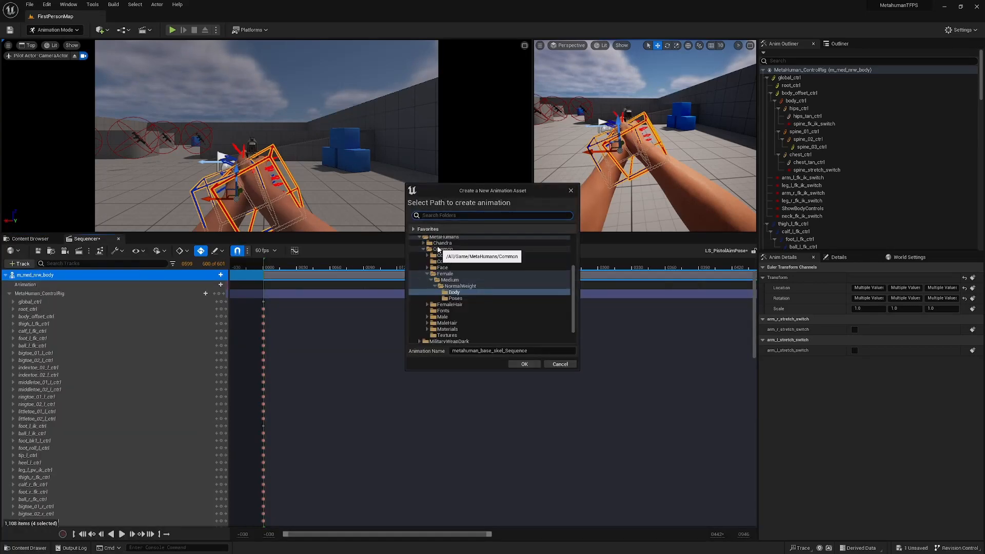
scroll(473, 281, up, 2)
scroll(474, 281, up, 2)
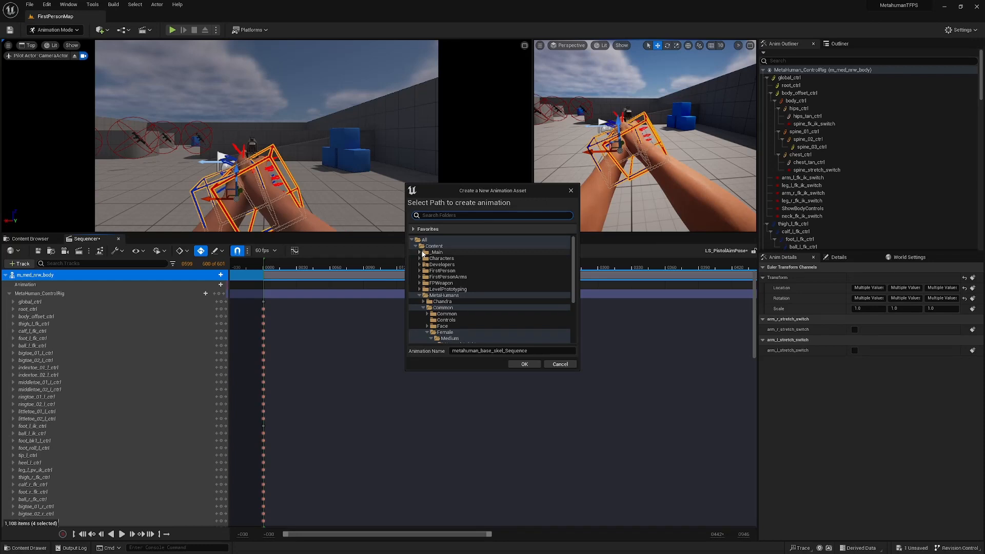
click(422, 252)
click(427, 265)
click(454, 271)
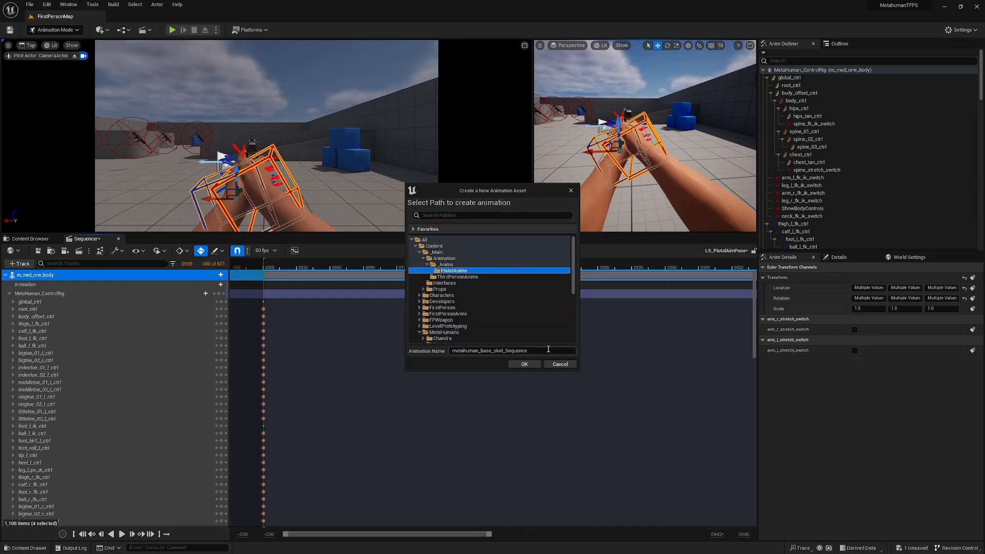
- Name the baked animation AS_PistolAimPose and create it with the offered export settings
text(LS_PistolAimPose)
drag(548, 349, 446, 357)
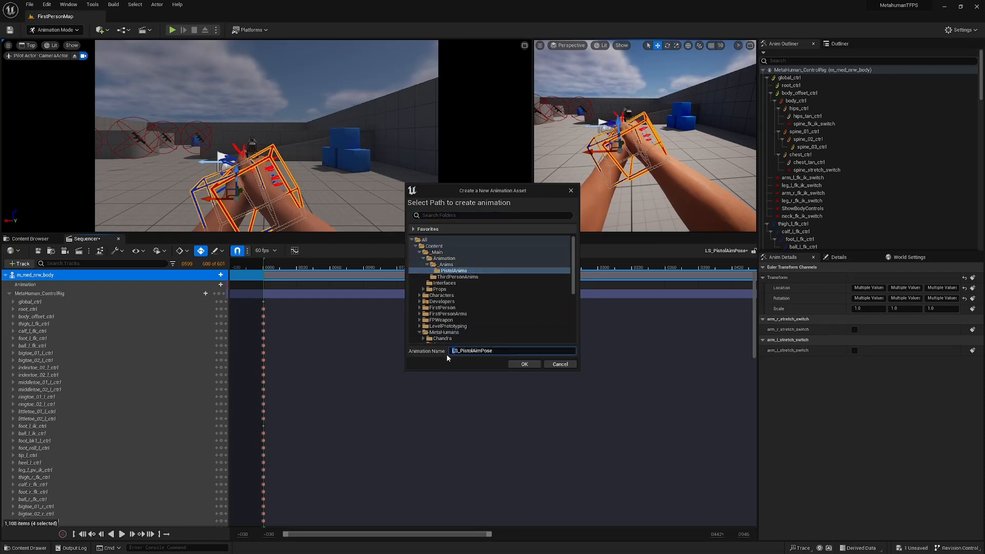
text(A)
click(523, 365)
click(505, 363)
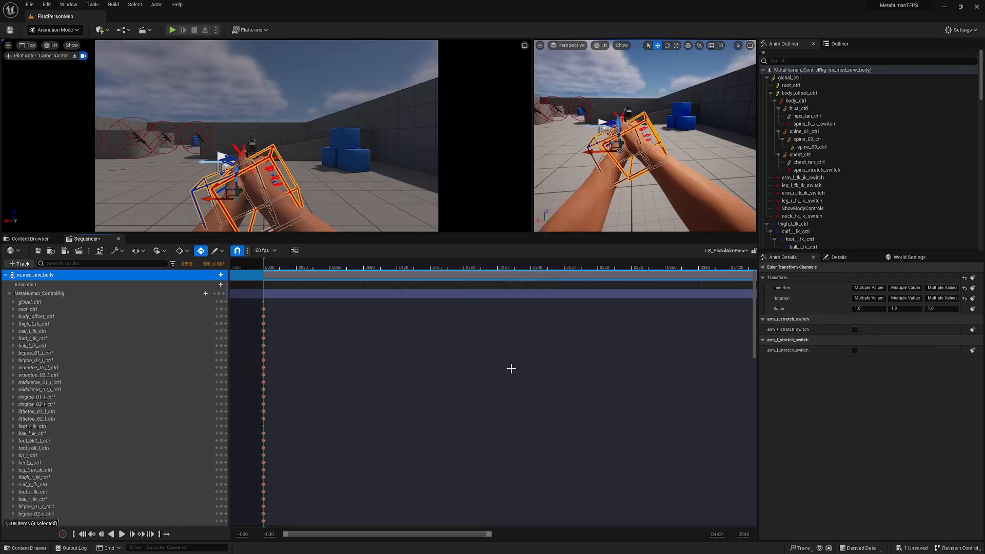
- Save the level sequence, give the viewports more height, and show the PistolAnims folder's assets
click(38, 250)
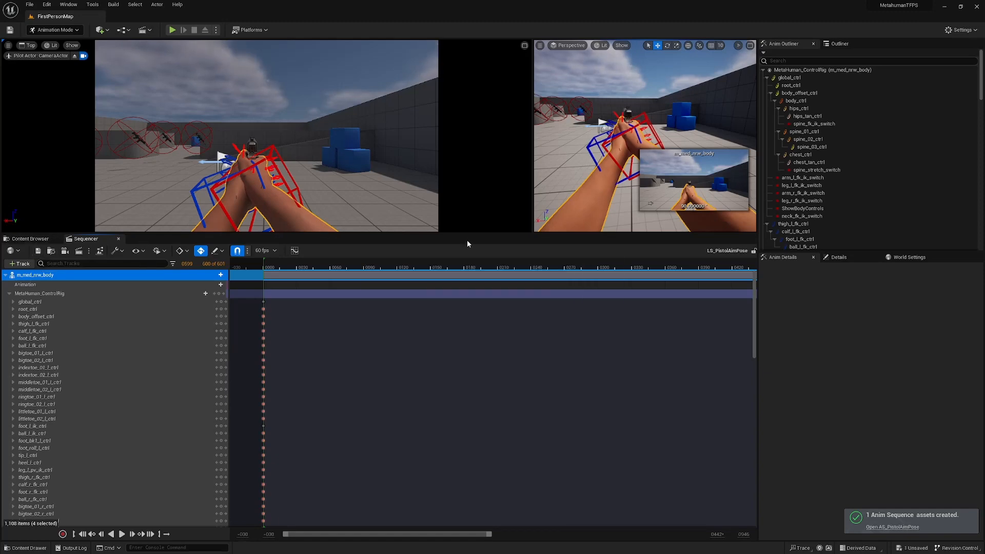
drag(475, 234, 467, 399)
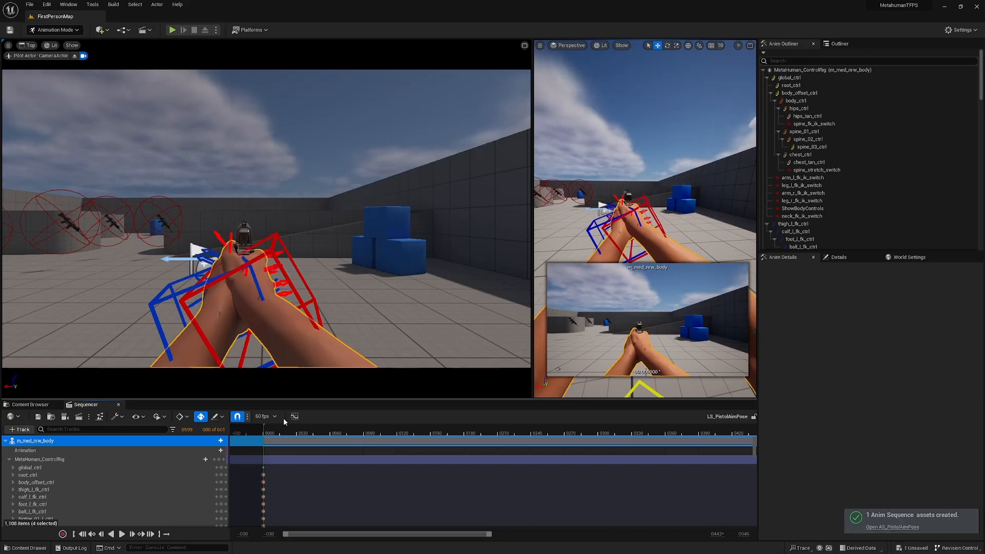
click(32, 404)
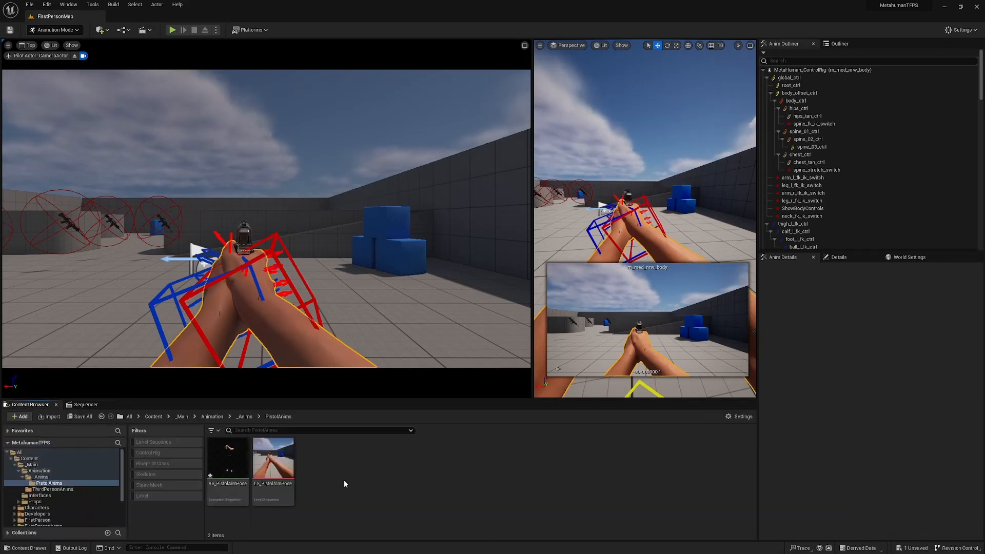
- Duplicate the level sequence LS_PistolAimPose in the PistolAnims folder and name the copy LS_PistolIdlePose1
click(273, 464)
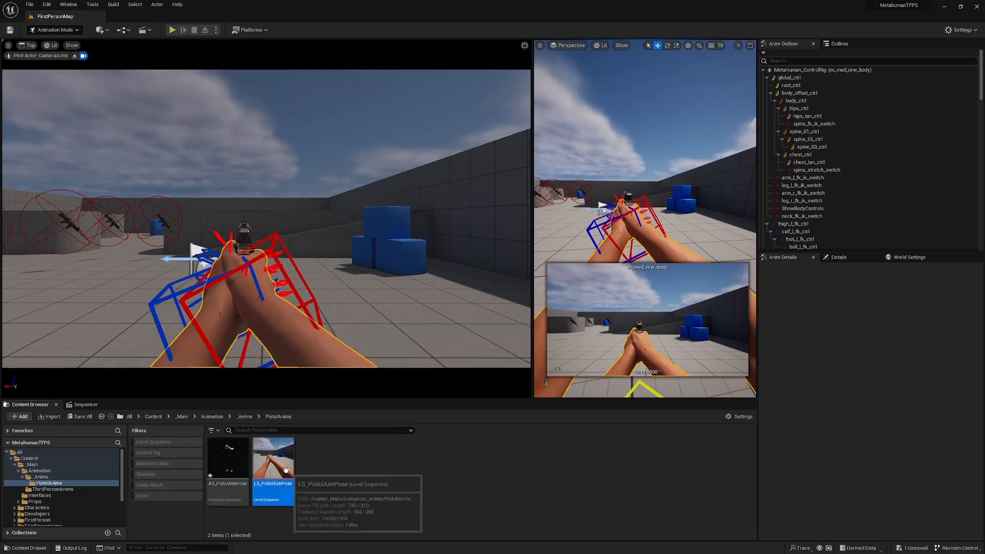
key(ctrl+d)
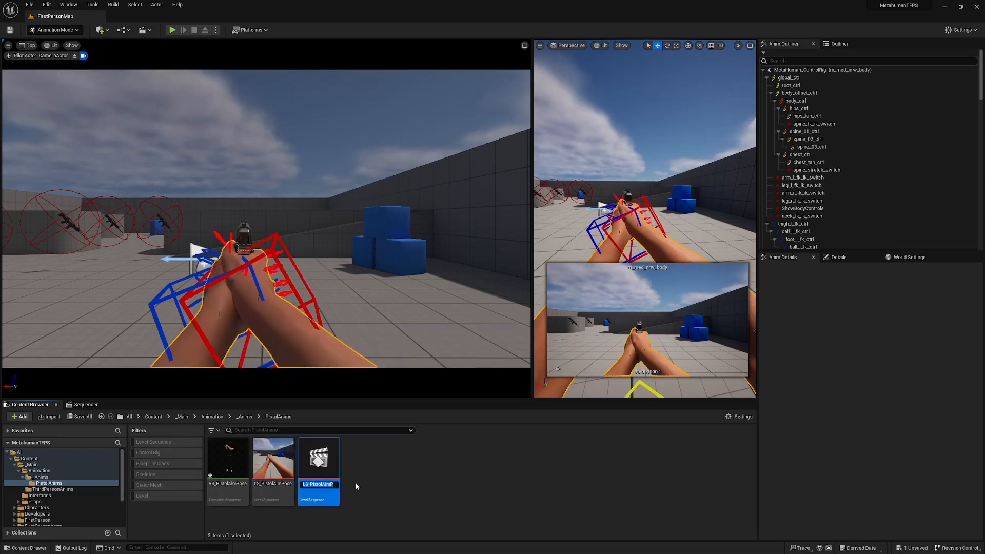
click(322, 485)
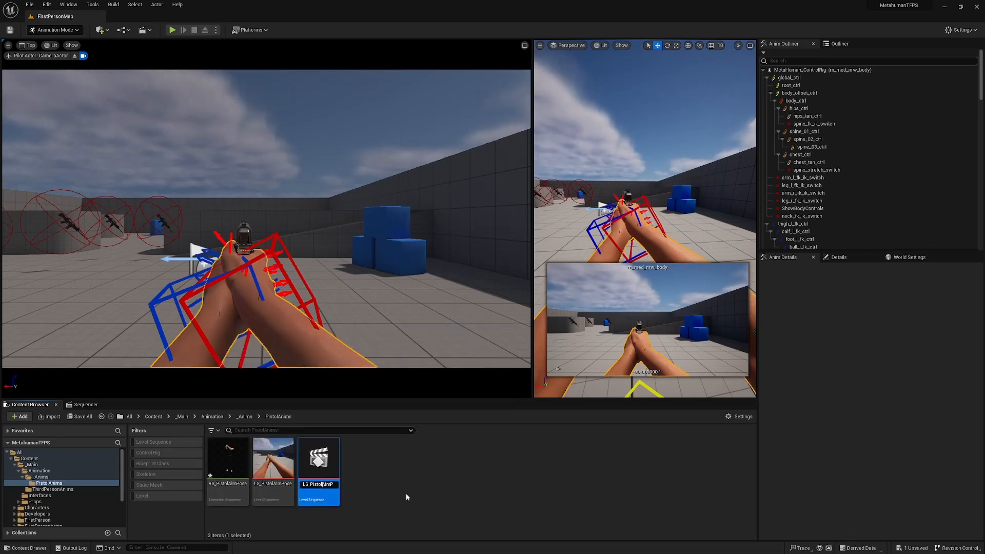
key(Delete)
key(Delete)
key(Delete)
text(IdPos)
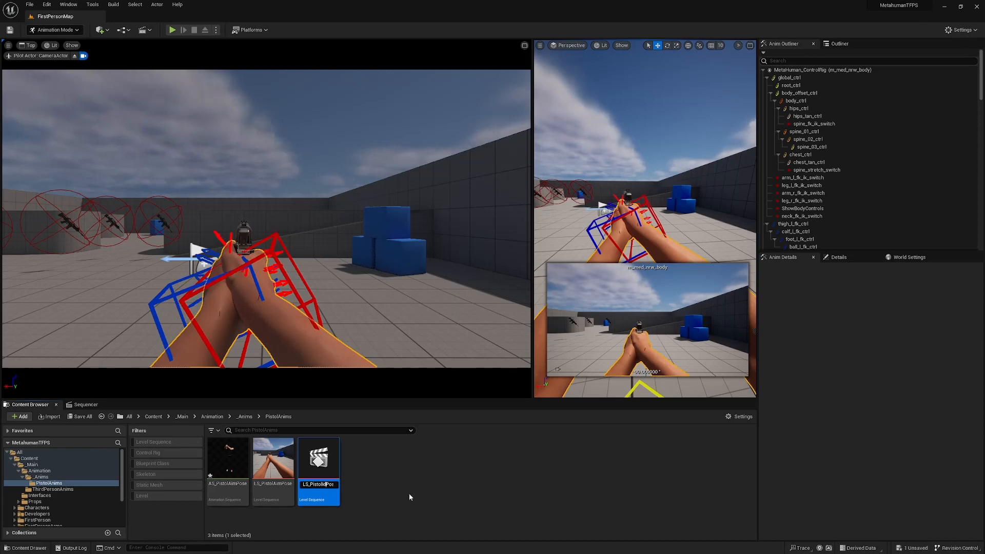
text(le)
key(Return)
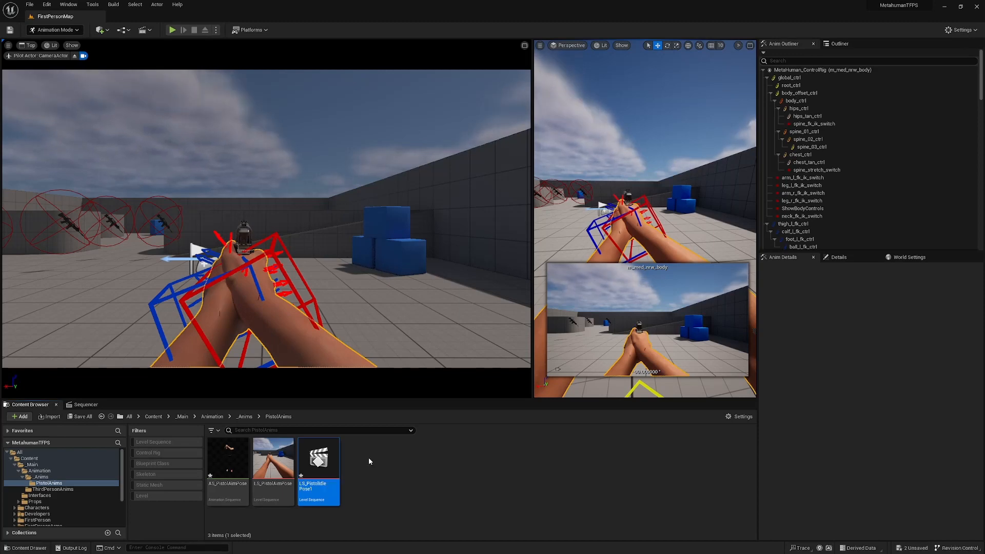
- Open LS_PistolIdlePose1 and delete all left and right hand IK control keys after frame 0
double_click(316, 459)
drag(407, 398, 423, 181)
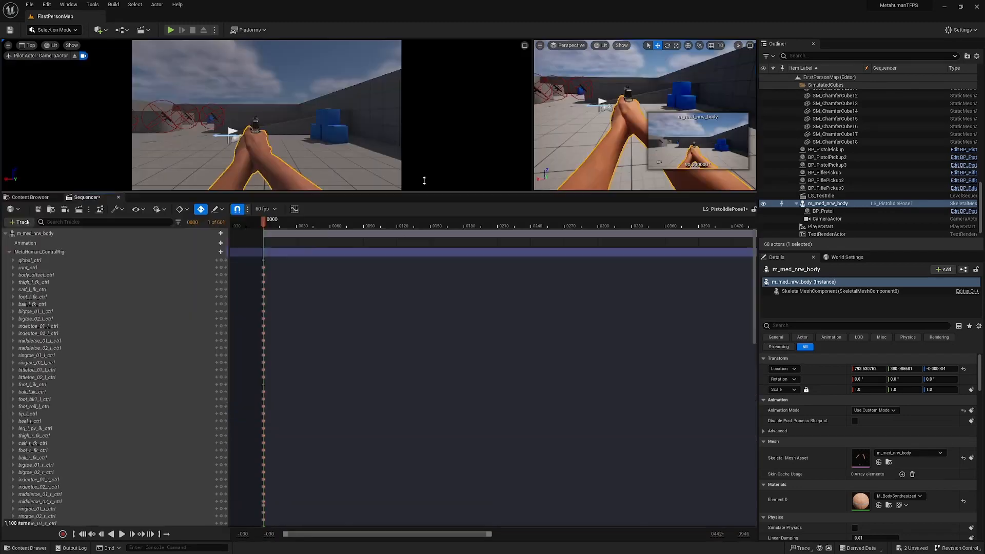
drag(462, 533, 487, 534)
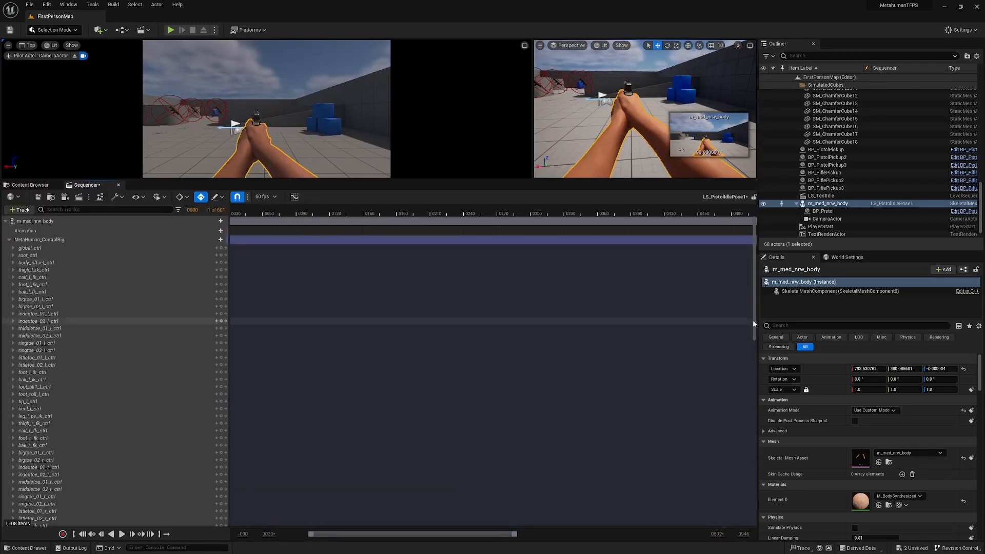
drag(753, 324, 761, 471)
drag(516, 534, 558, 536)
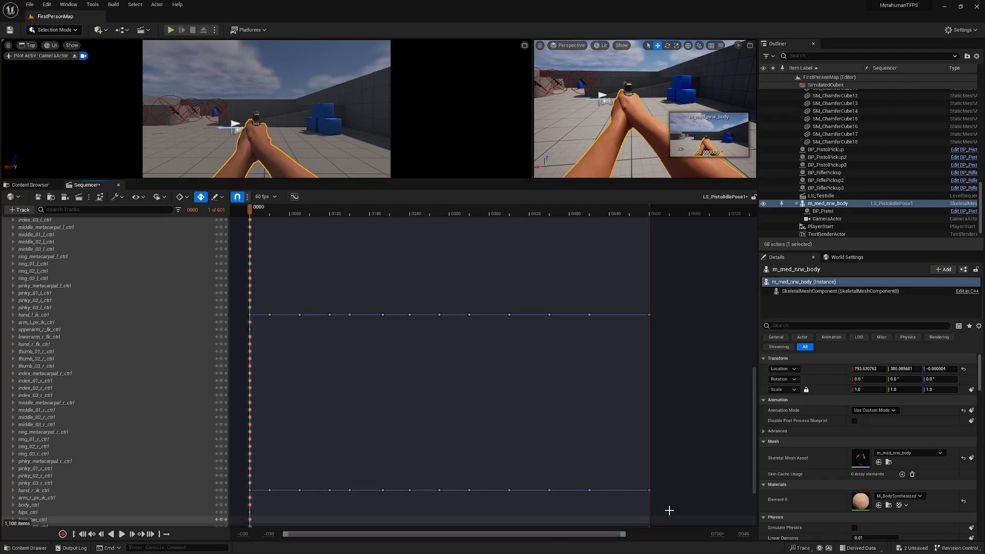
drag(281, 295, 266, 288)
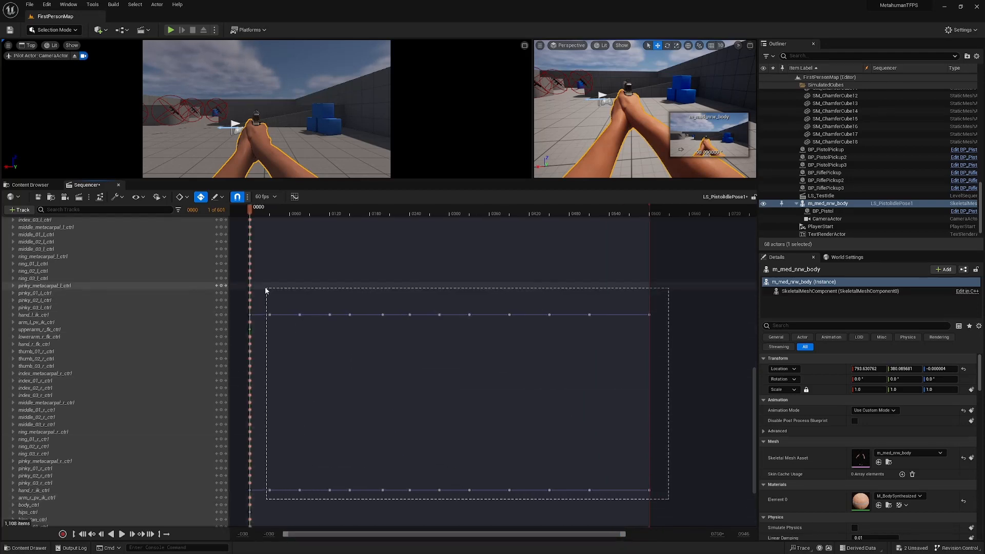
click(372, 295)
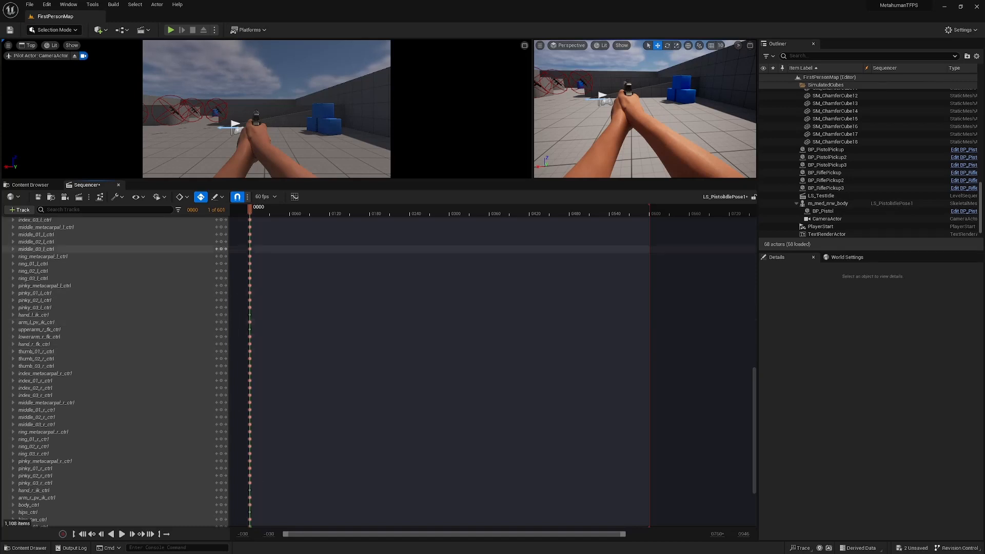
- Select the MetaHuman_ControlRig track to show its controls and give the perspective viewport most of the viewing area
drag(754, 434, 750, 284)
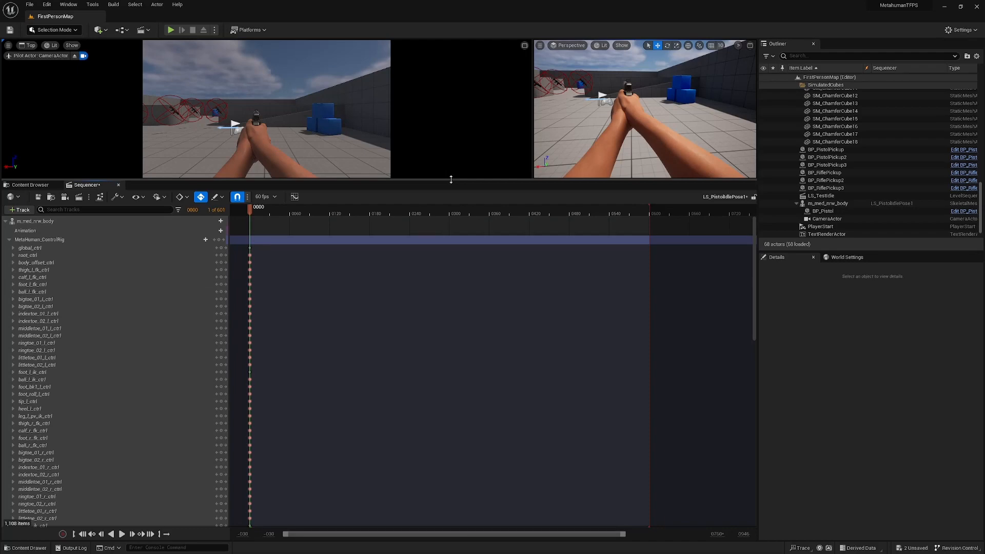
drag(451, 179, 512, 456)
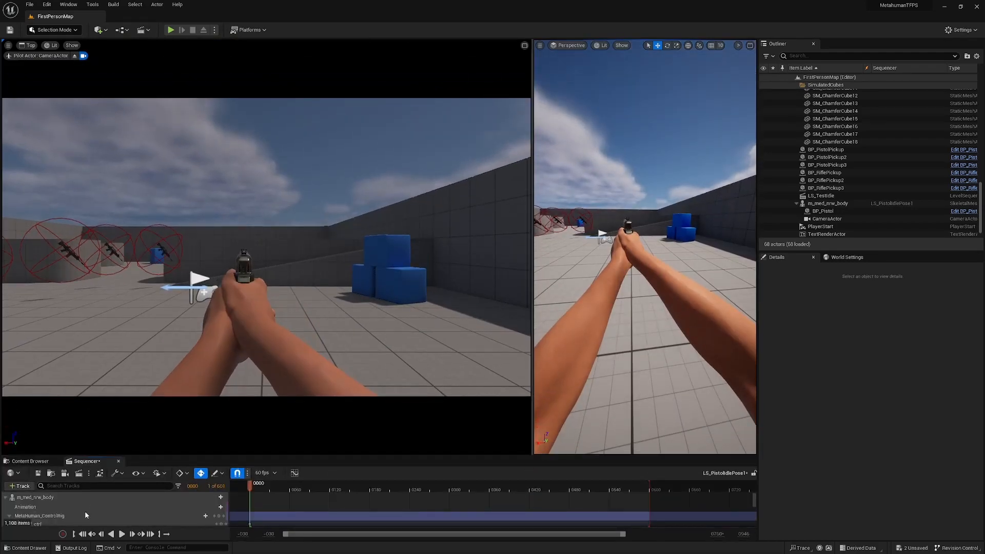
click(32, 516)
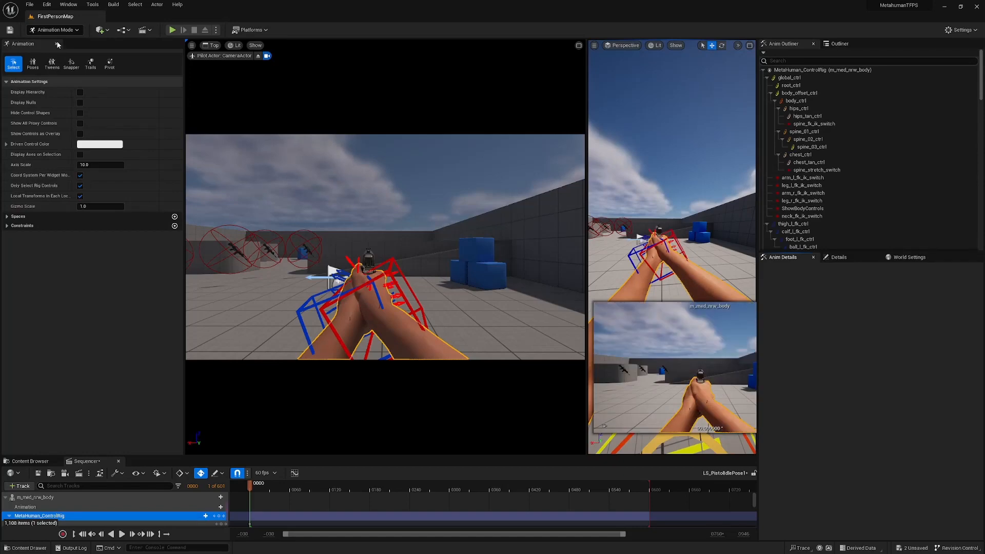
click(56, 44)
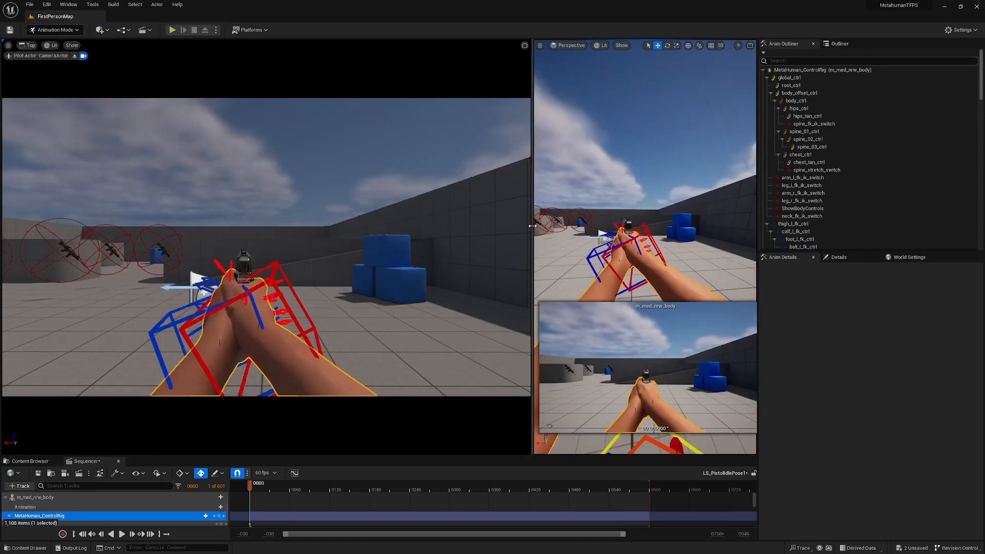
drag(533, 225, 224, 225)
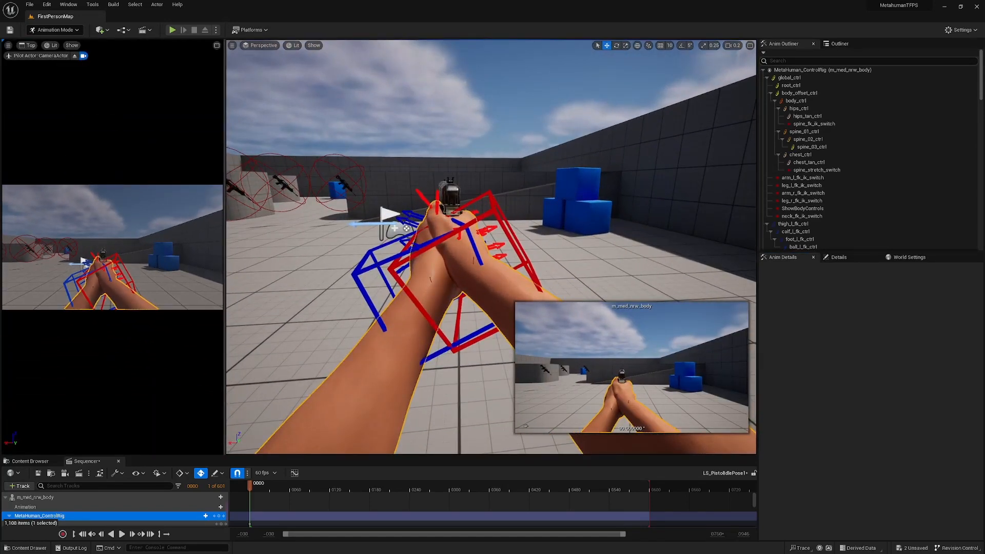
- Move both hand IK controls together at frame 0 into a lower idle hold with the pistol angled slightly
click(381, 264)
shift+click(495, 216)
right_drag(444, 235, 393, 270)
drag(391, 270, 442, 355)
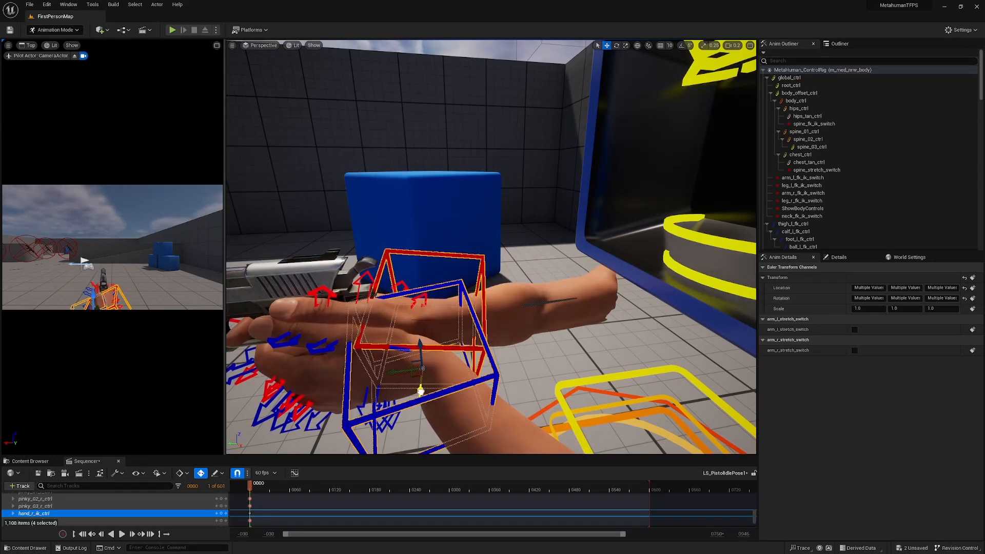
drag(420, 391, 450, 347)
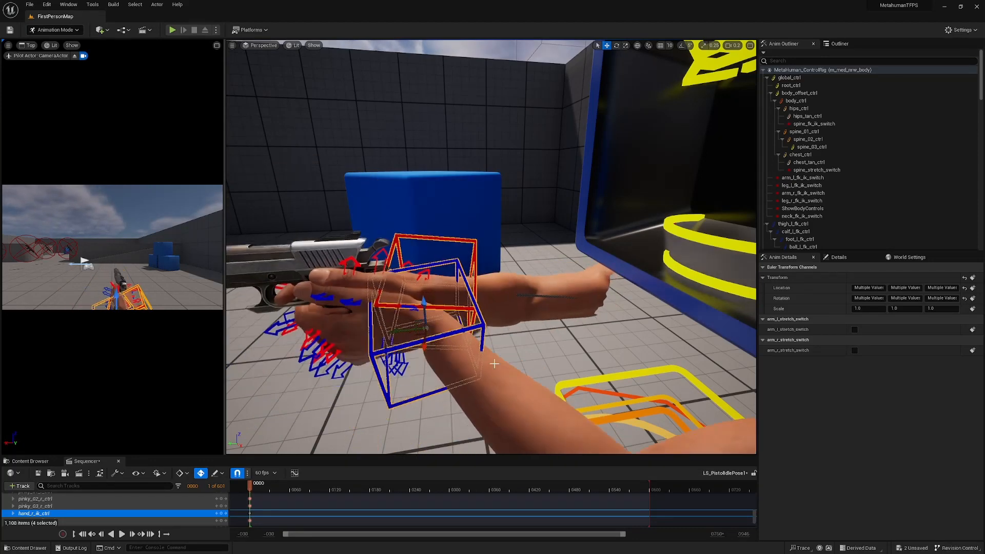
- Examine the lowered pistol hold and arms from the front, the sides and behind
right_drag(487, 360, 512, 359)
alt+drag(487, 348, 631, 369)
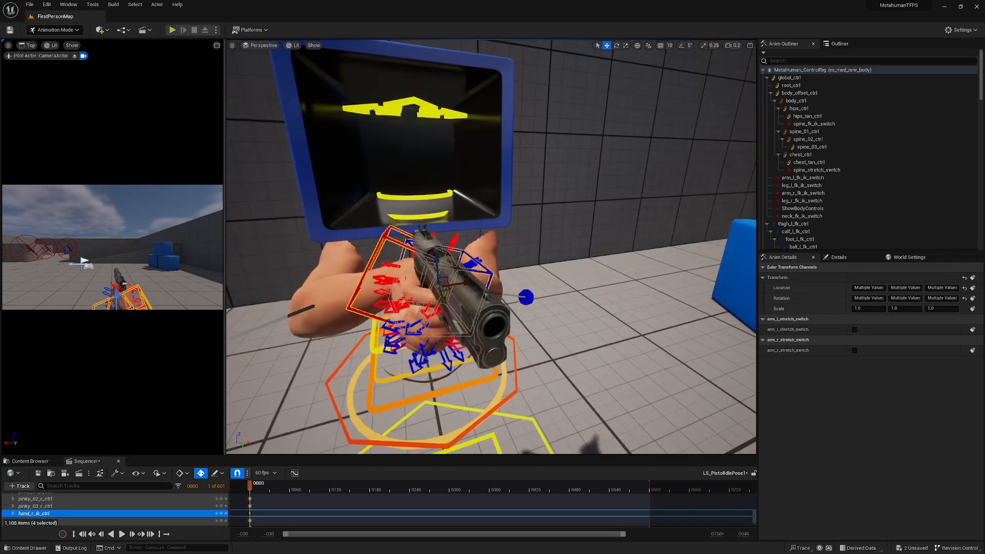
alt+drag(487, 349, 692, 338)
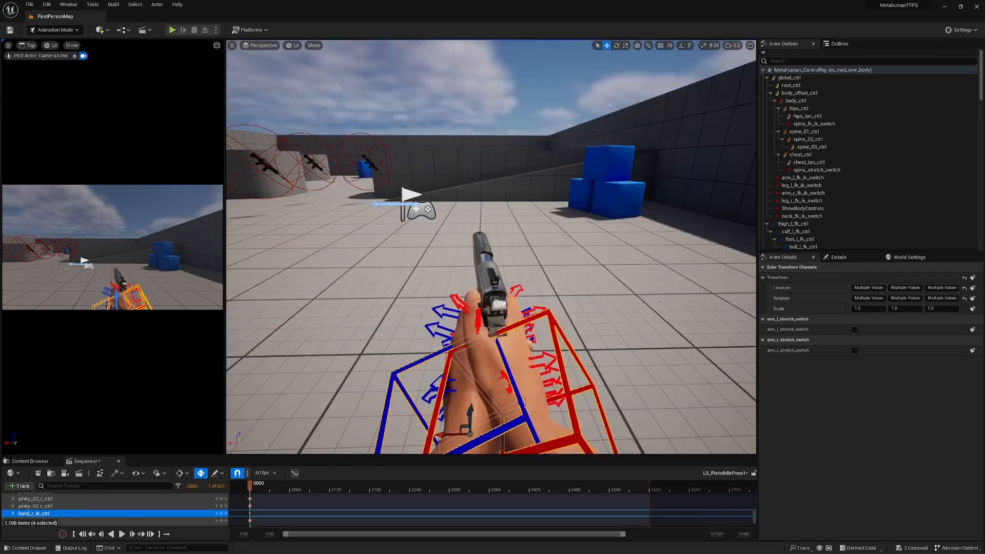
scroll(491, 247, down, 3)
scroll(422, 371, down, 3)
scroll(421, 371, up, 3)
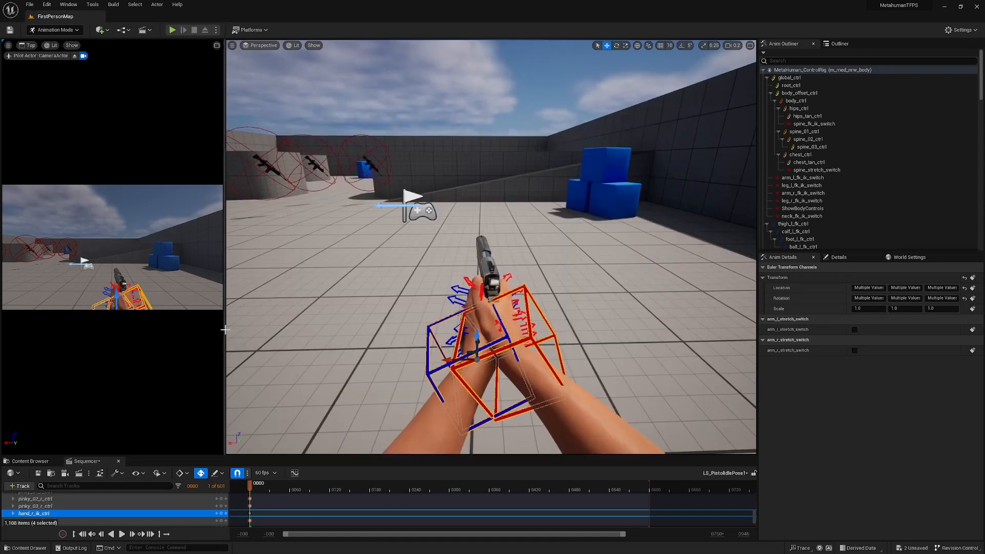
right_drag(534, 313, 718, 328)
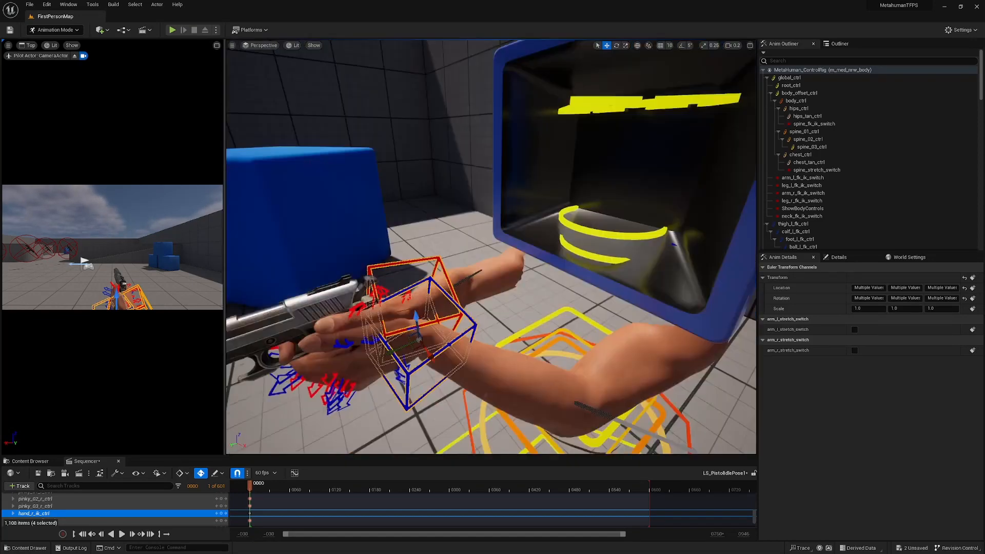
right_drag(534, 312, 646, 310)
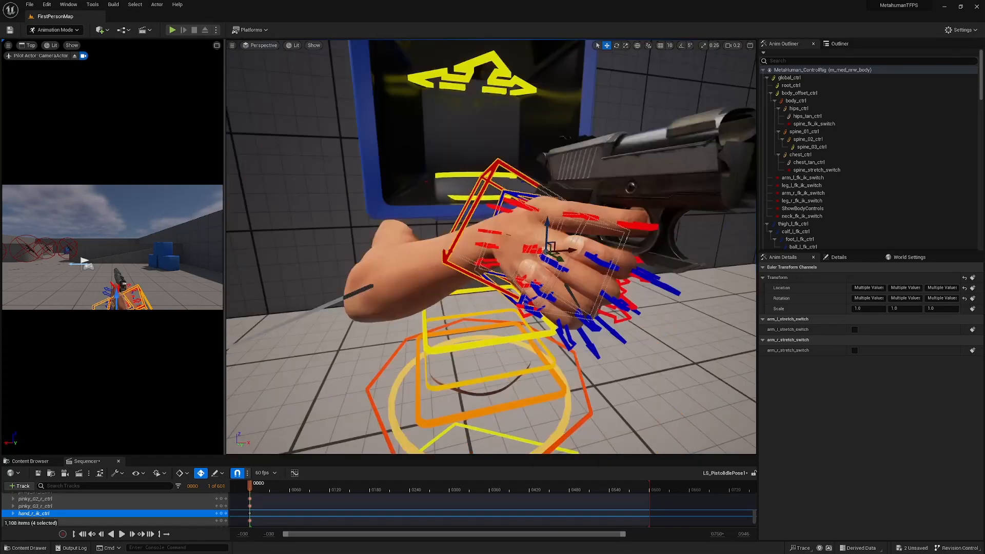
right_drag(533, 312, 718, 302)
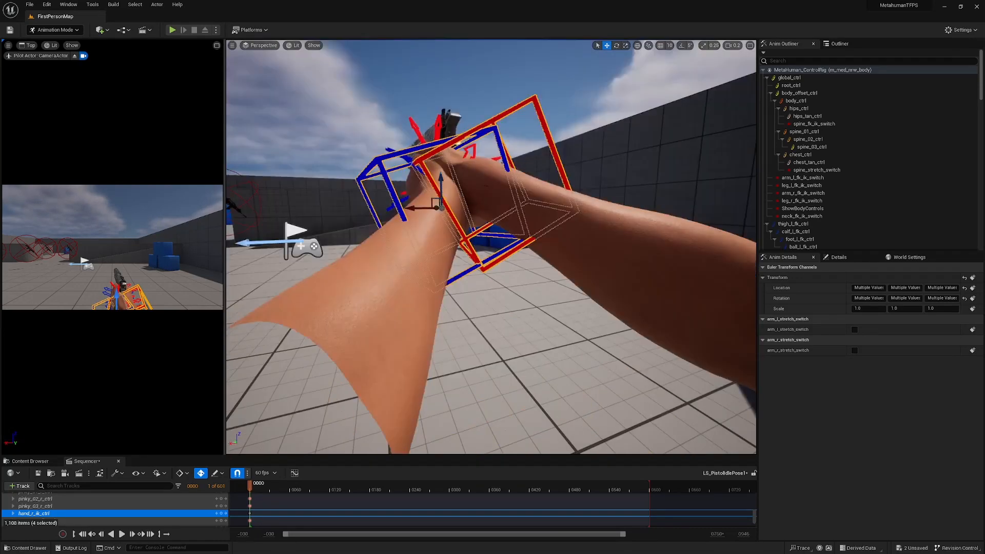
right_drag(429, 377, 375, 367)
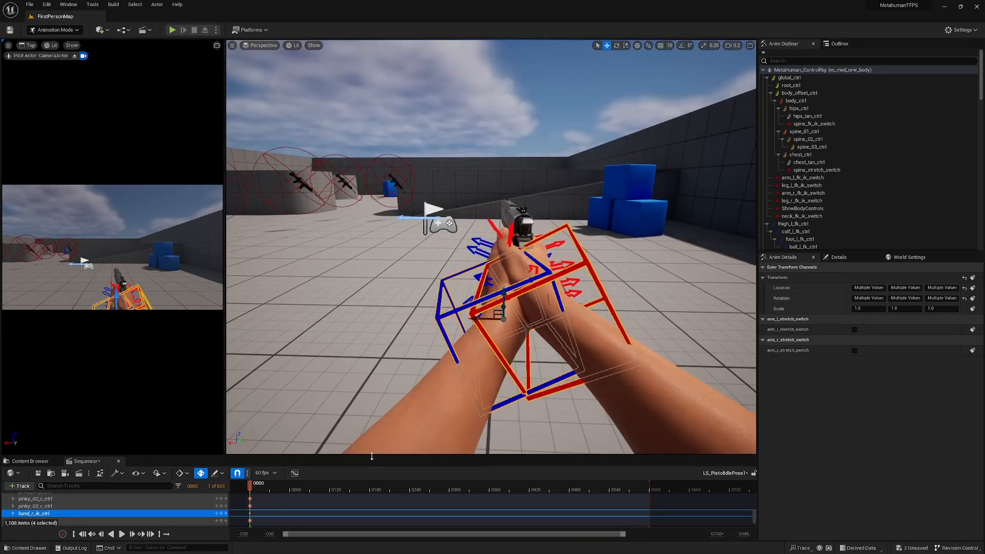
- Shorten the sequence's playback range to end at frame 300 and fit the timeline to that range
drag(372, 455, 371, 268)
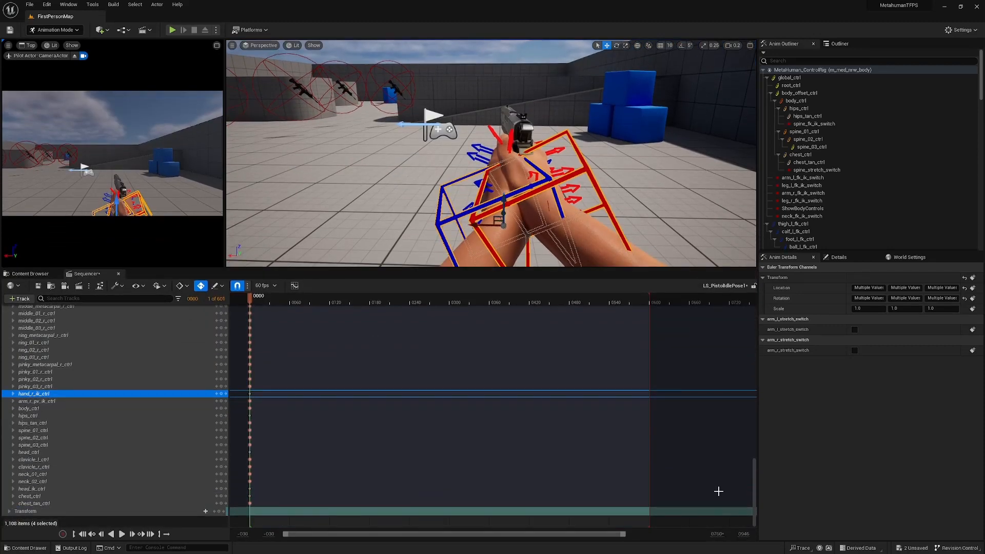
drag(754, 492, 738, 435)
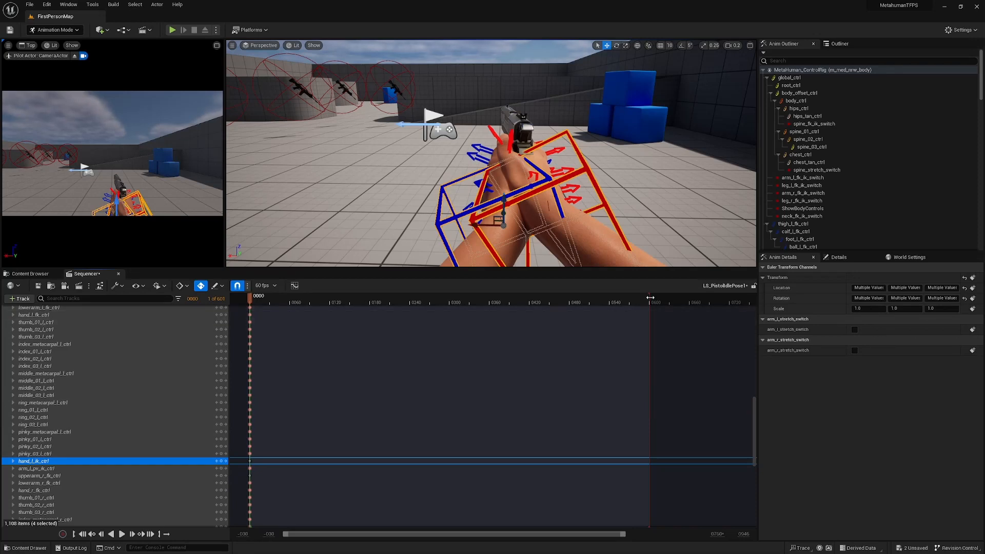
drag(455, 308, 450, 304)
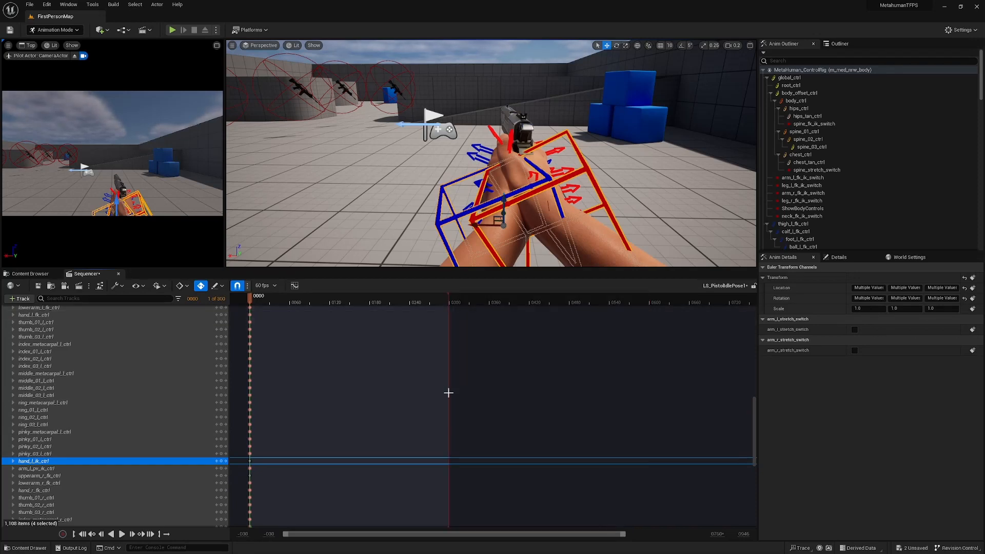
drag(622, 535, 449, 535)
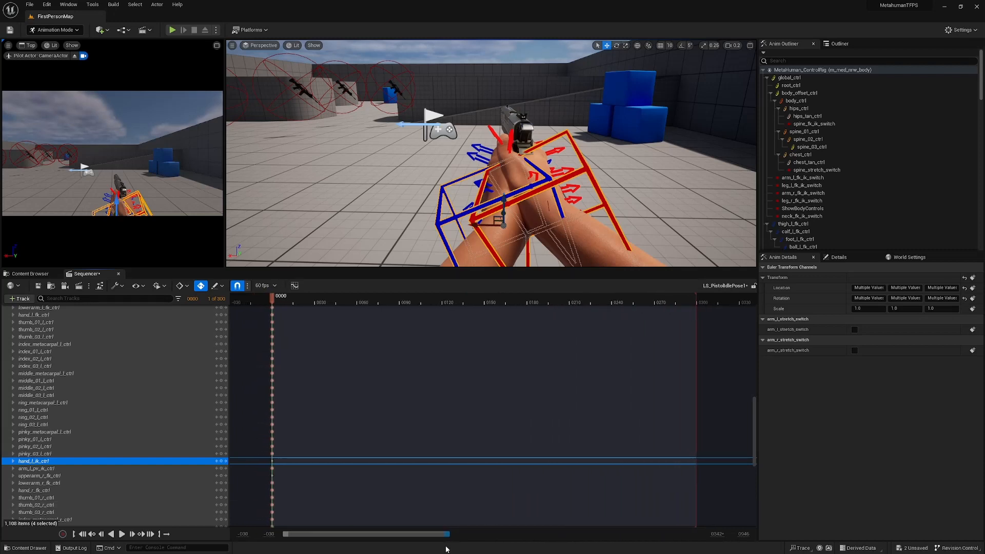
- Key both hand IK controls at frame 60, raised slightly and shifted a little to the right
click(357, 302)
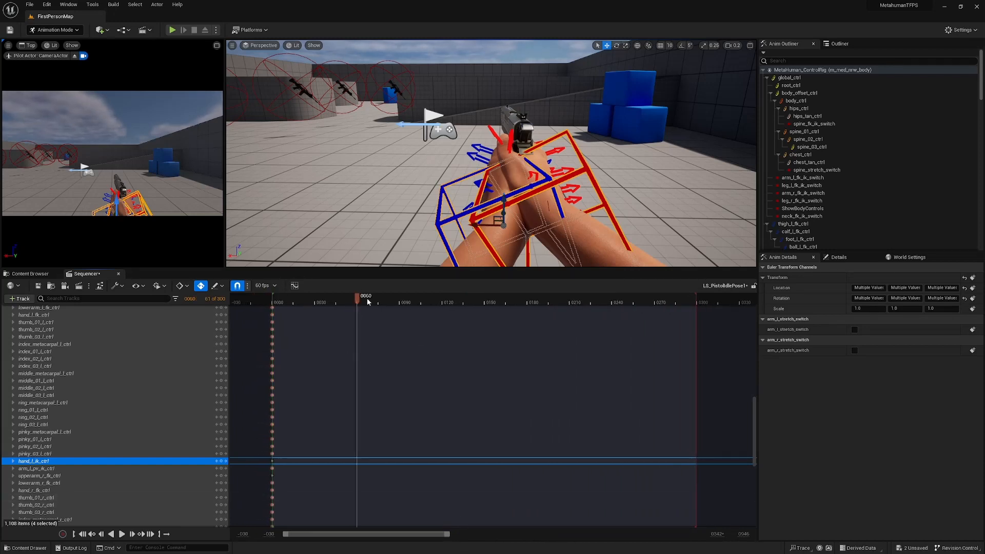
drag(477, 224, 511, 198)
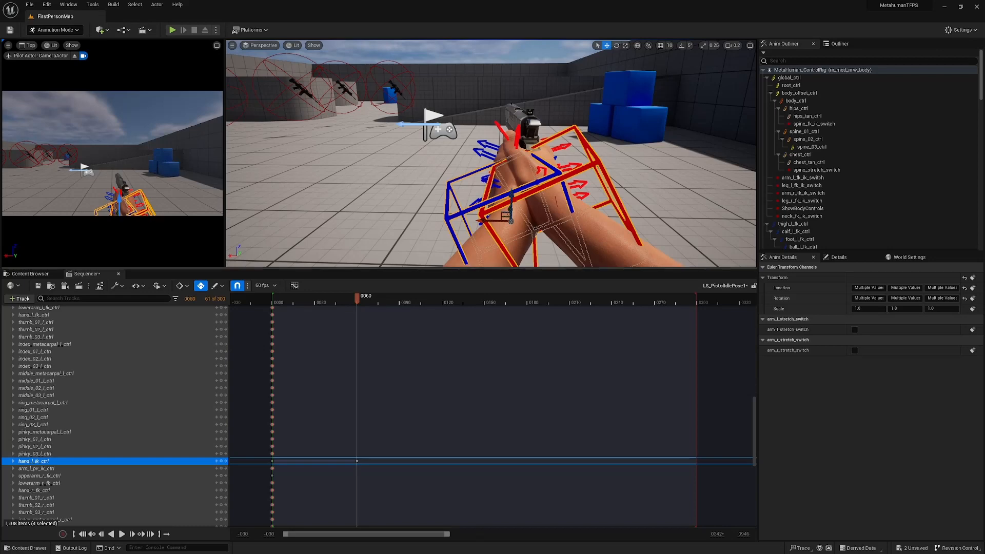
right_drag(526, 195, 577, 208)
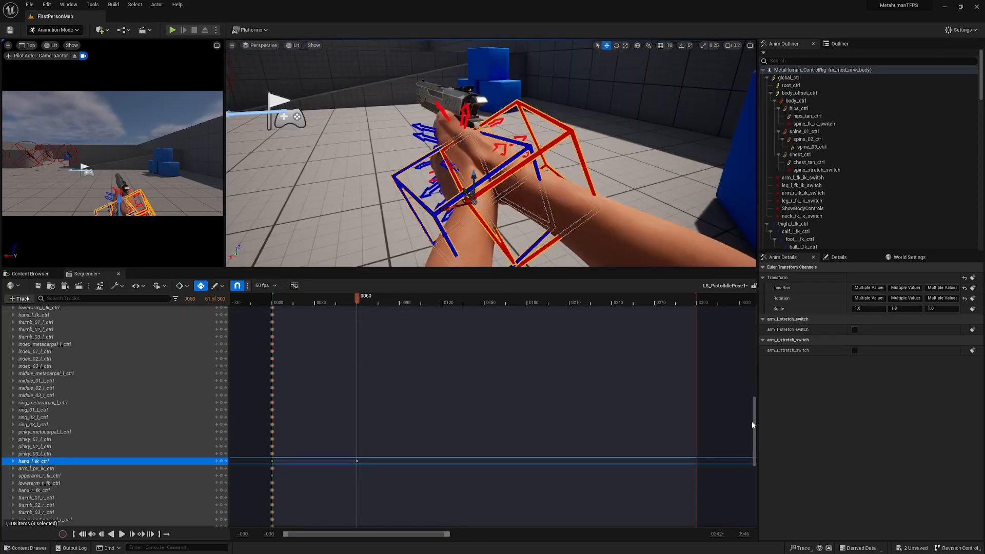
- Copy the frame 0 keys of both hand IK controls to frame 120
scroll(753, 426, down, 5)
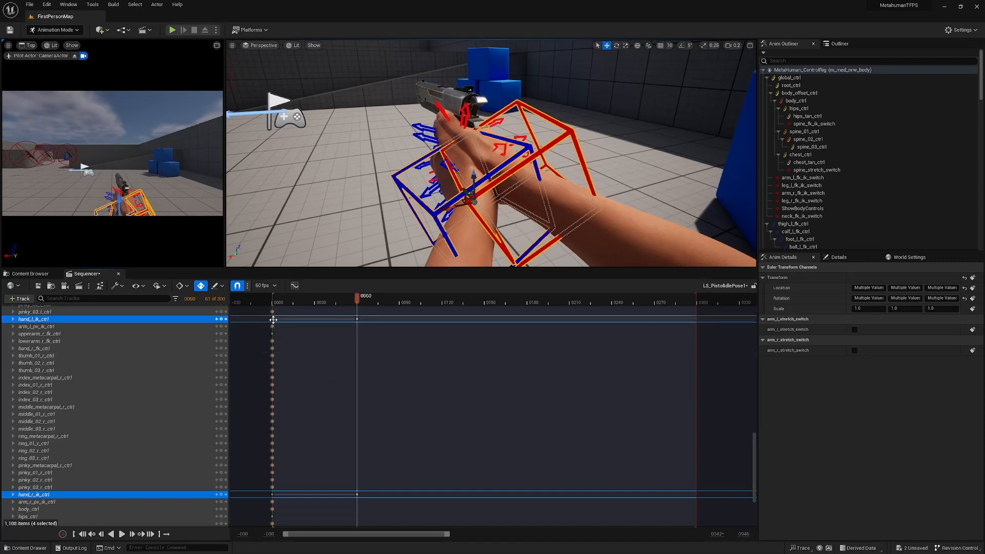
key(comma)
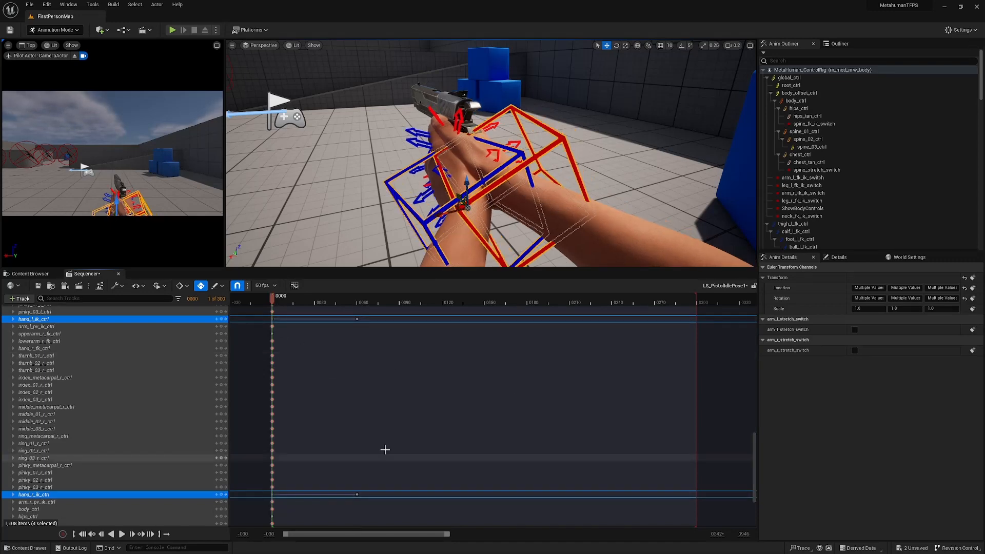
click(443, 303)
drag(444, 298, 442, 298)
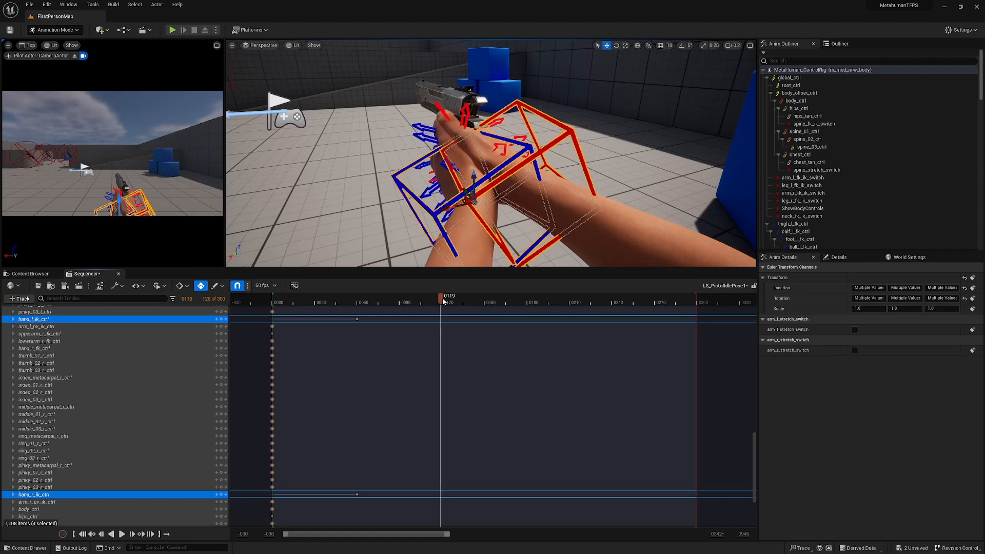
key(ctrl+v)
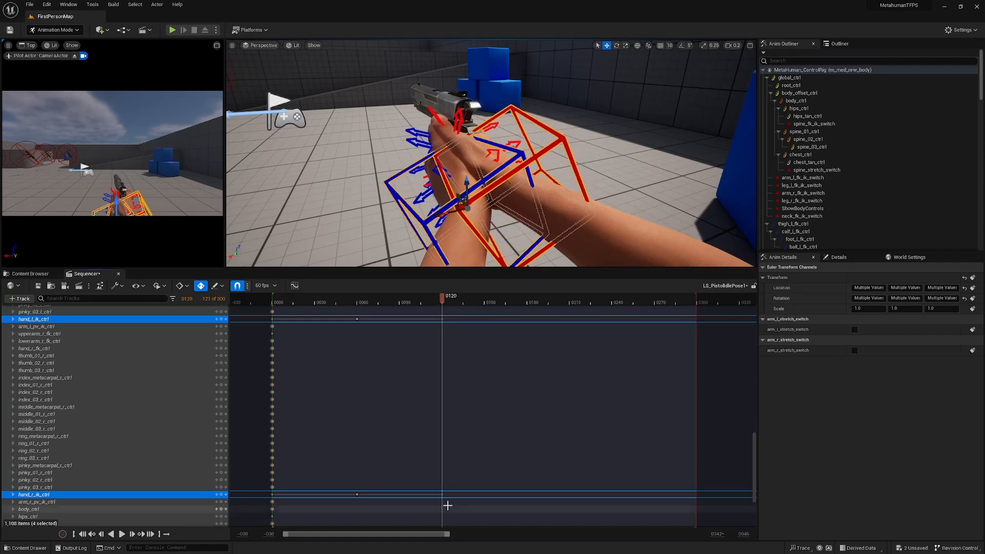
- Copy the frame 60 keys of both hand IK controls to frame 180
drag(446, 505, 349, 319)
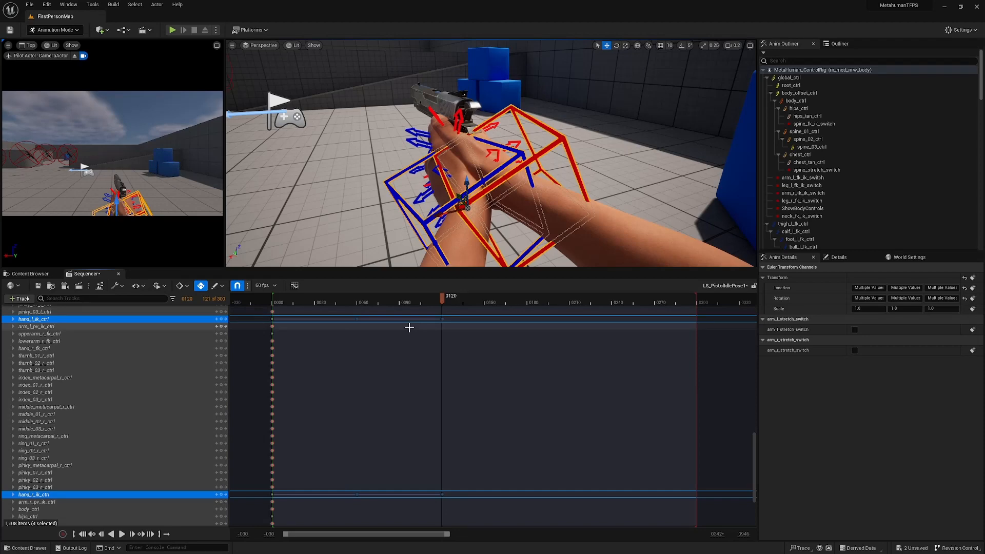
click(527, 301)
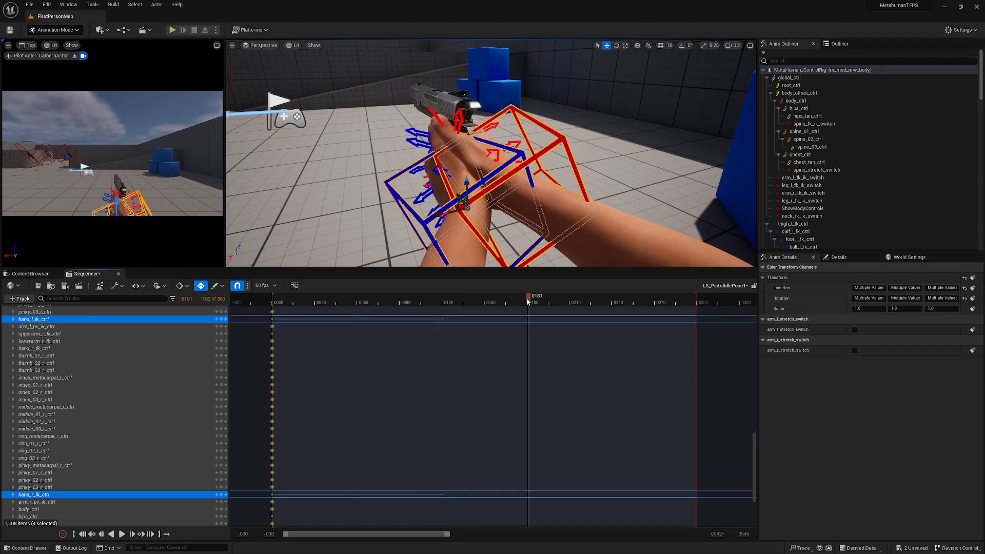
key(Left)
key(Left)
key(Right)
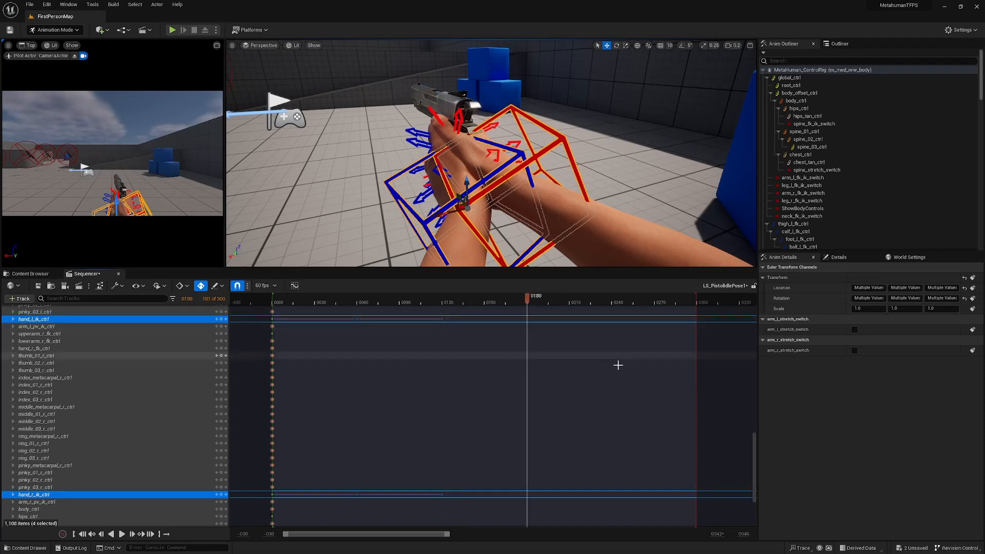
key(ctrl+v)
- Shorten the sequence's playback range to end at frame 240
drag(695, 302, 610, 304)
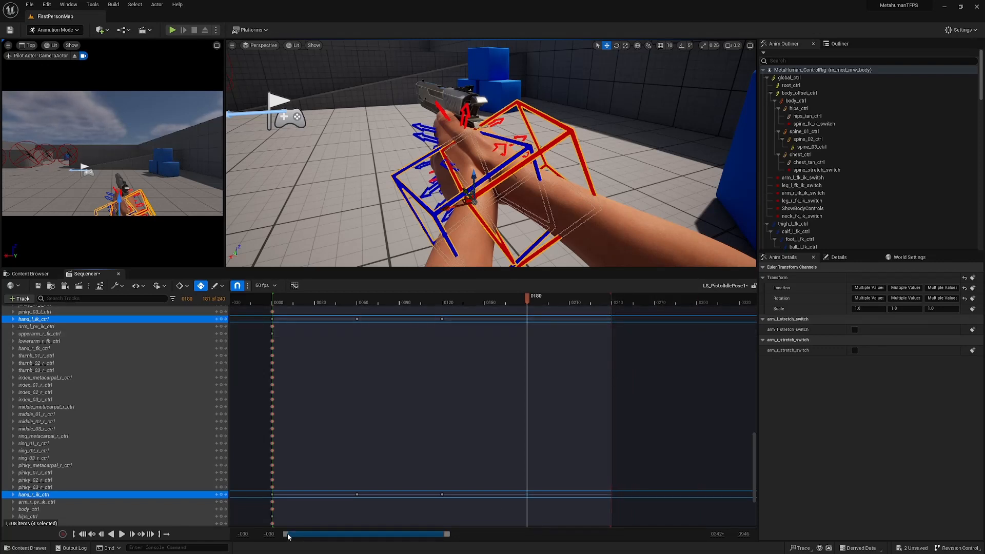
mouse_move(285, 534)
mouse_down()
mouse_move(381, 536)
mouse_move(284, 535)
mouse_up()
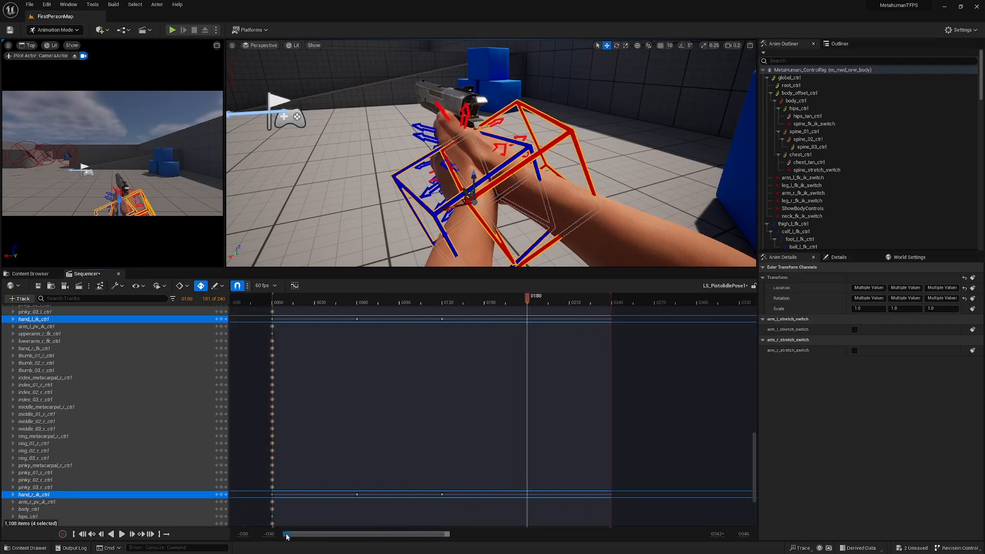
scroll(753, 462, up, 10)
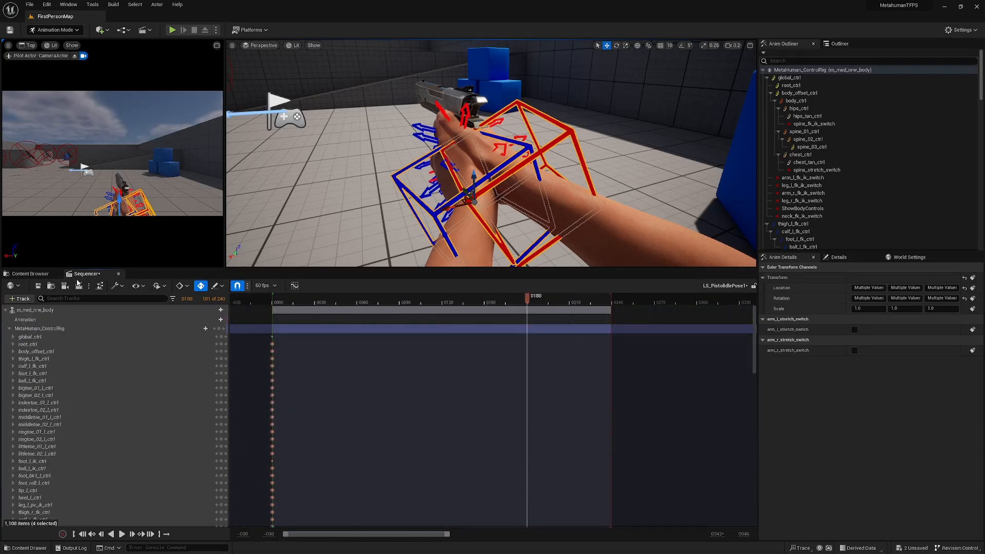
- Save the idle sequence and rename its asset in the PistolAnims folder as LS_PistolIdlePose
click(42, 274)
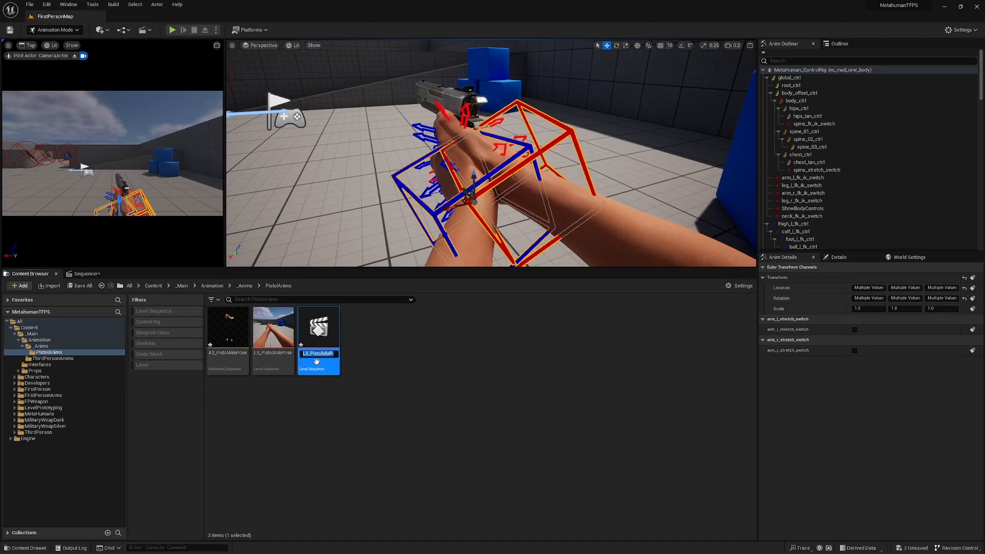
click(84, 275)
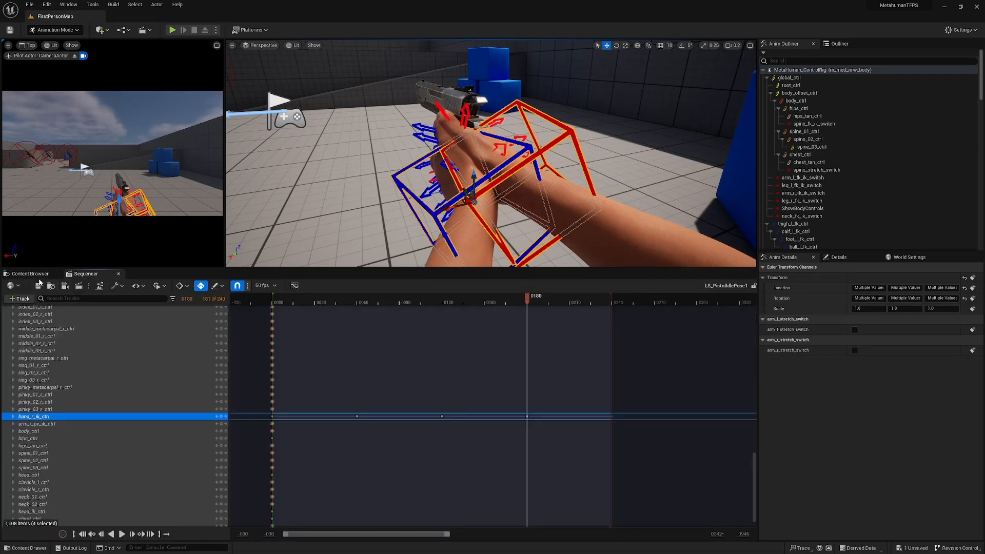
click(30, 273)
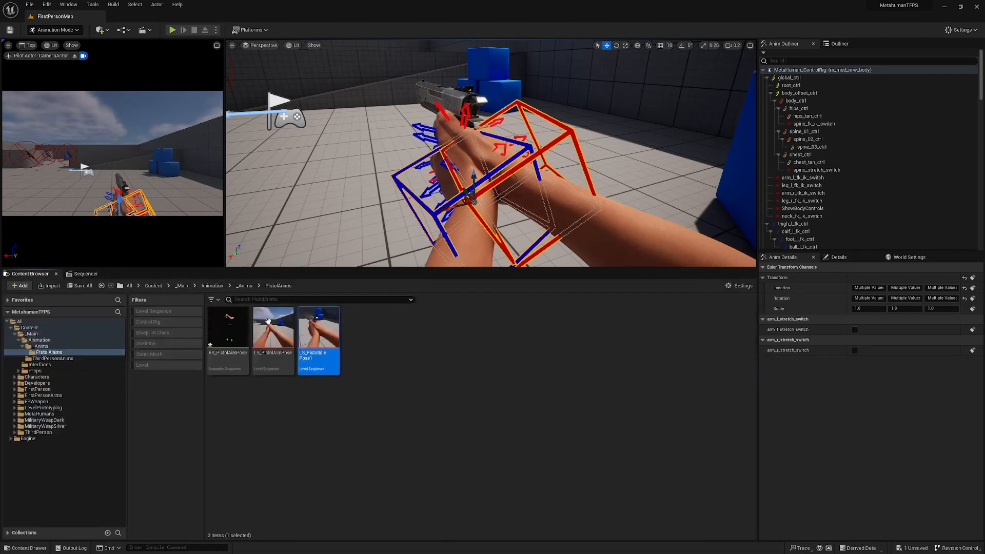
click(318, 359)
click(330, 353)
key(BackSpace)
key(Return)
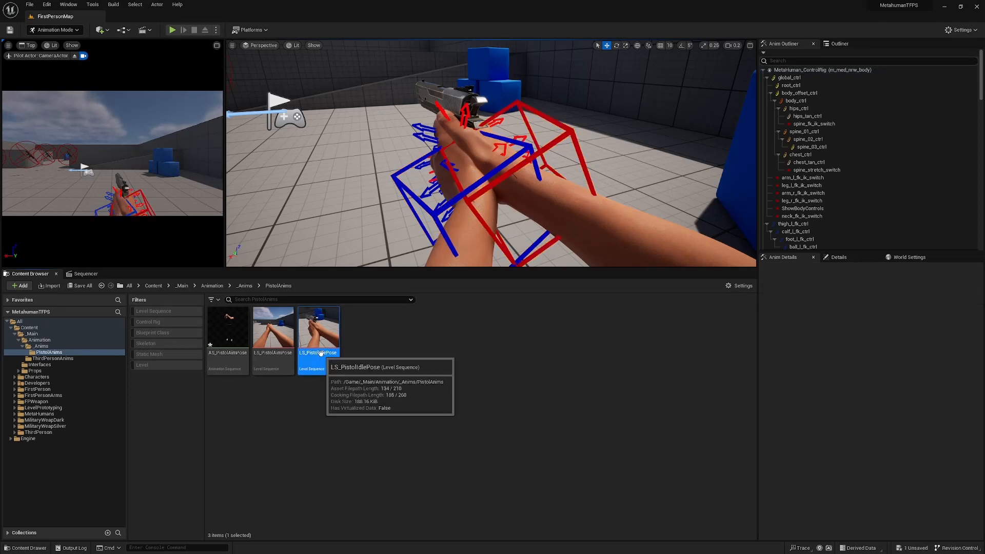
click(436, 362)
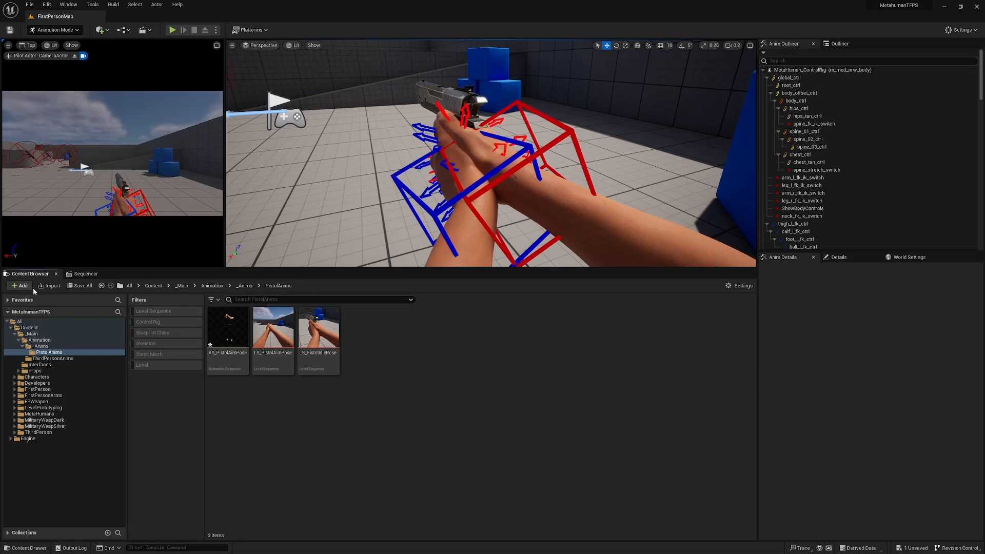
- Start baking an animation sequence from m_med_nrw_body, choosing _Main/Animation/_Anims/PistolAnims as the destination folder
click(74, 275)
scroll(192, 406, down, 6)
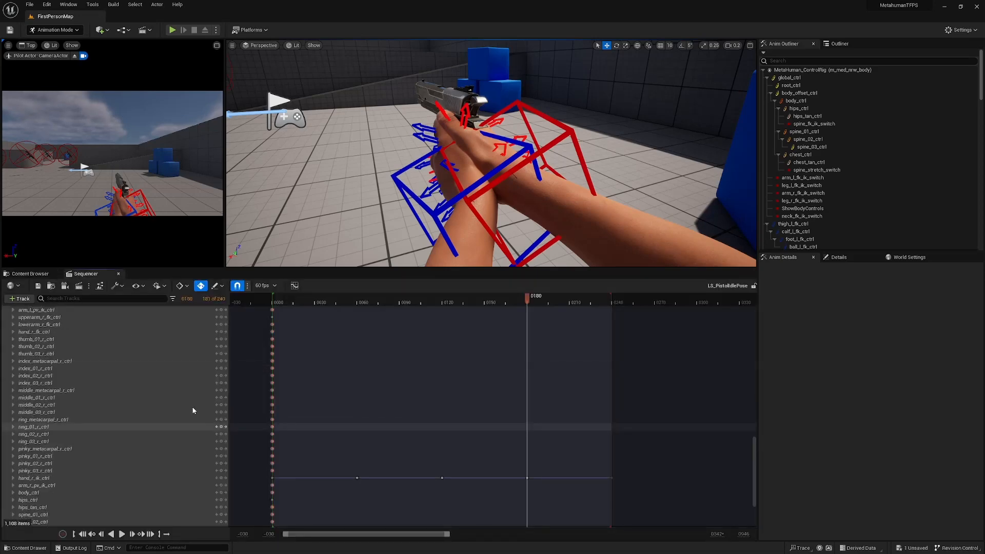
scroll(195, 410, up, 10)
click(44, 310)
right_click(43, 310)
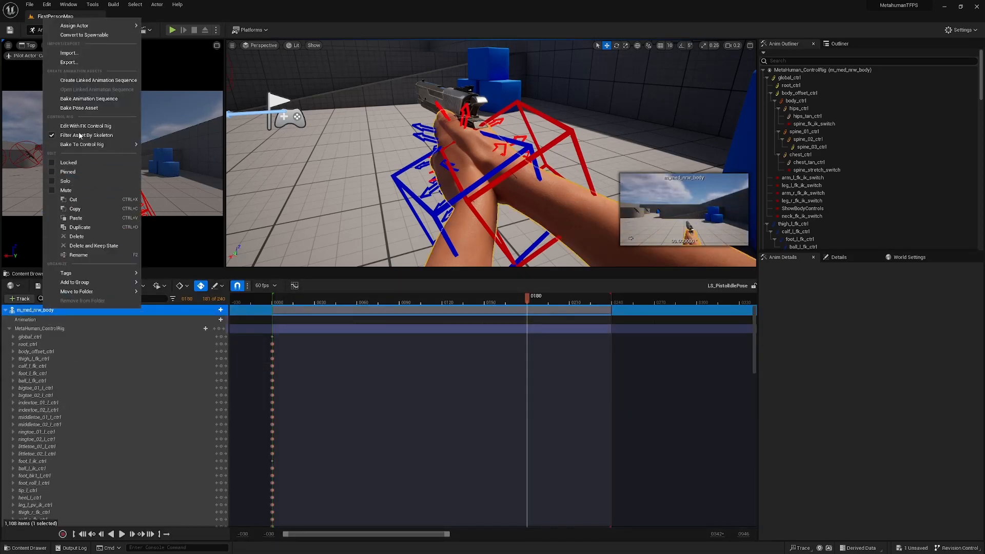
click(81, 99)
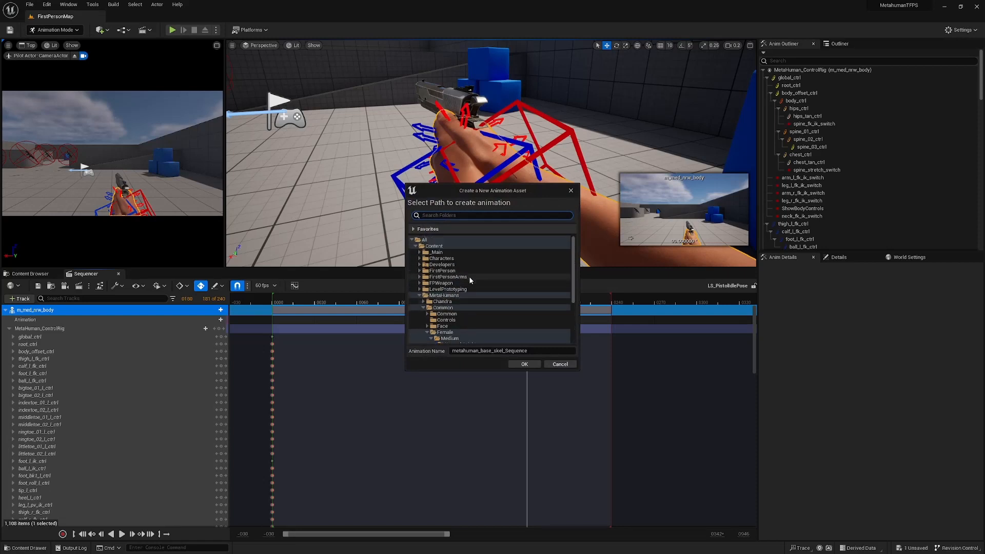
click(420, 252)
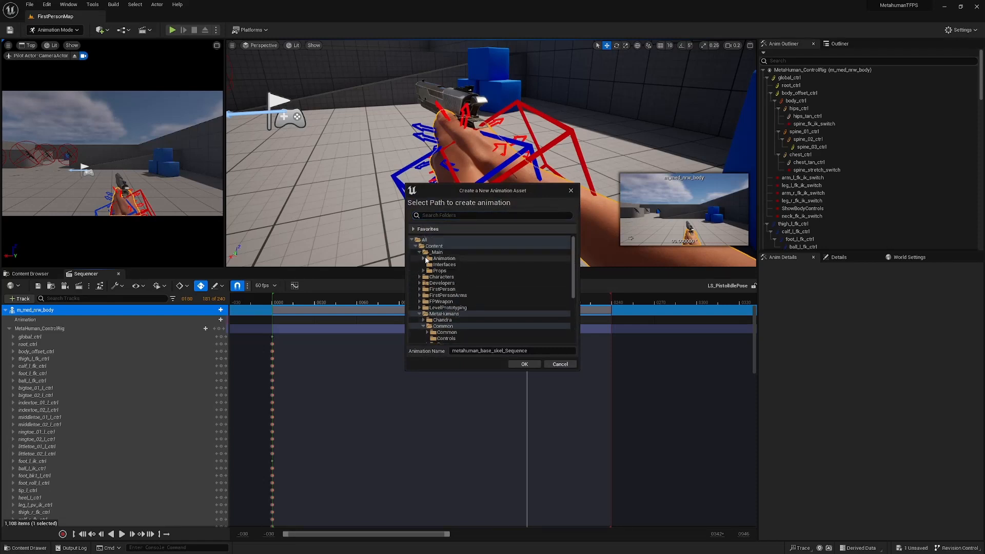
click(424, 259)
click(447, 265)
double_click(447, 265)
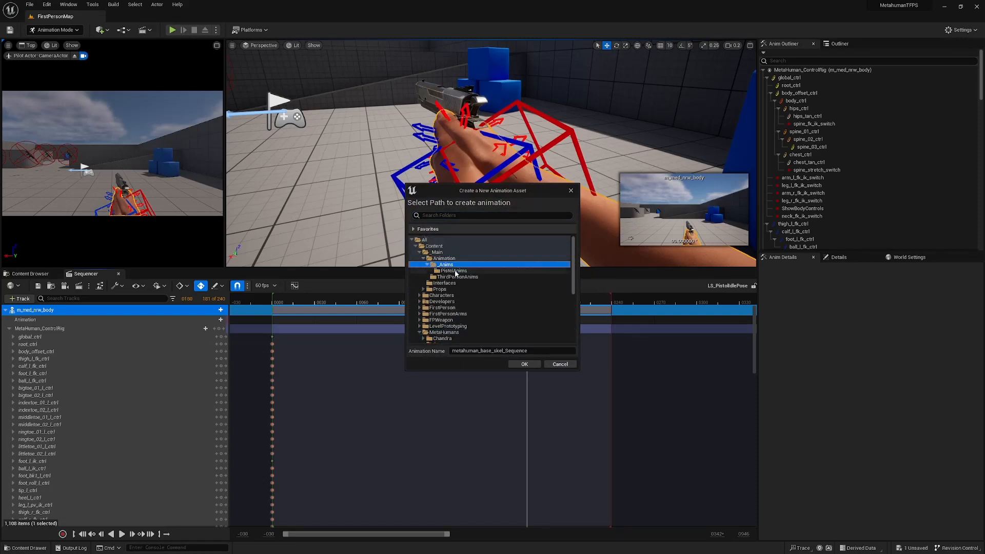
click(455, 272)
- Name the baked animation AS_PistolIdlePose and export it
drag(538, 351, 436, 361)
text(LS_PistolIdlePose)
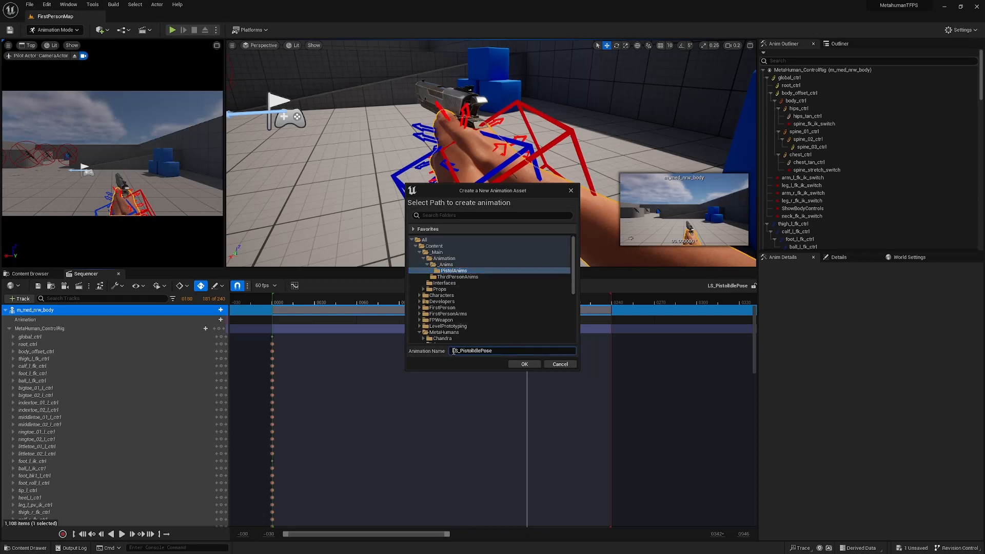
text(A)
click(524, 364)
click(509, 363)
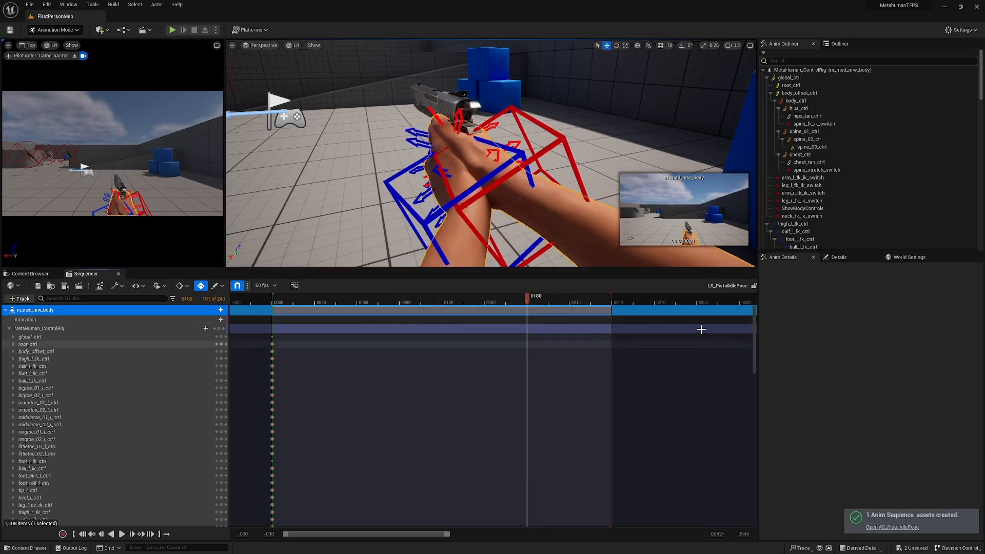
- Duplicate the LS_PistolIdlePose sequence in the PistolAnims folder and name the copy LS_PistolIdleWalk
click(30, 273)
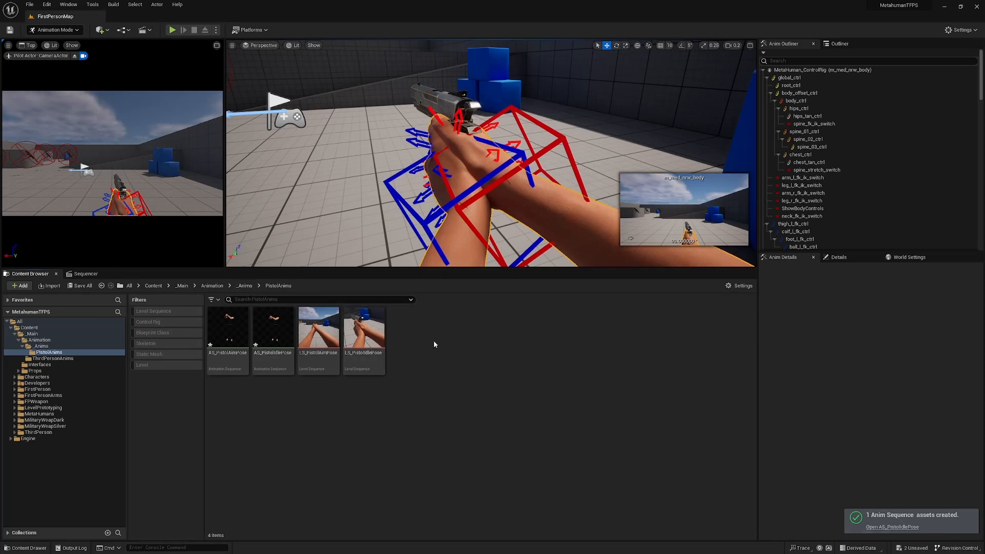
click(382, 345)
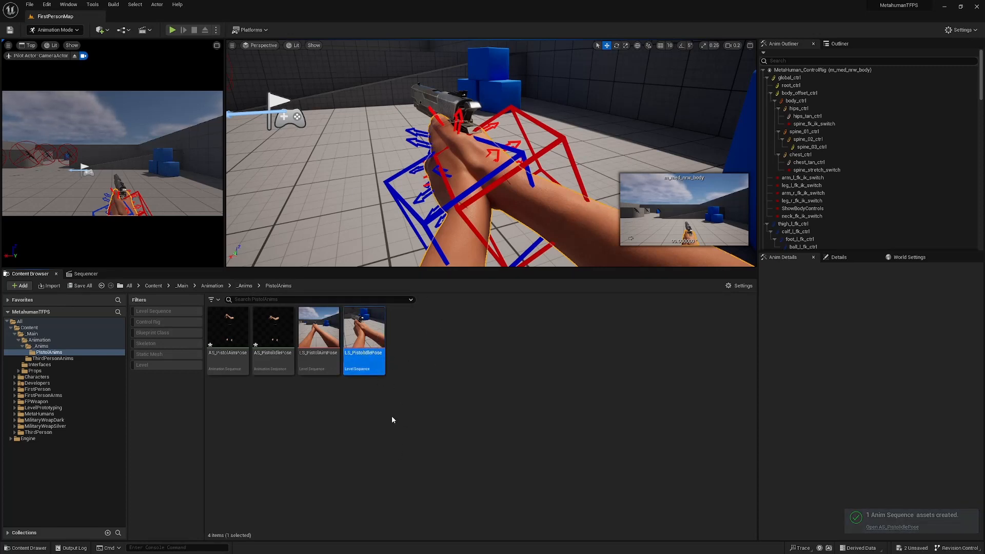
key(ctrl+d)
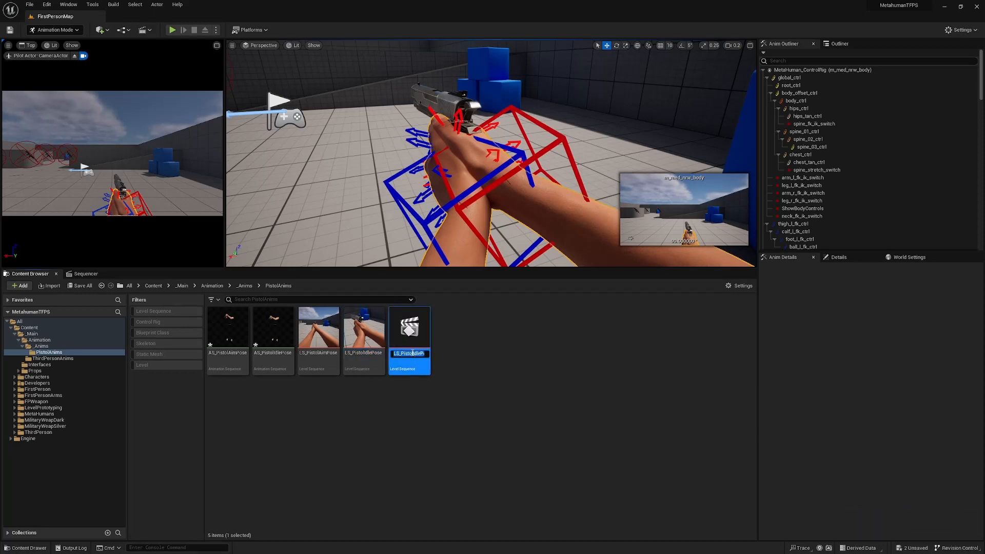
drag(412, 353, 504, 350)
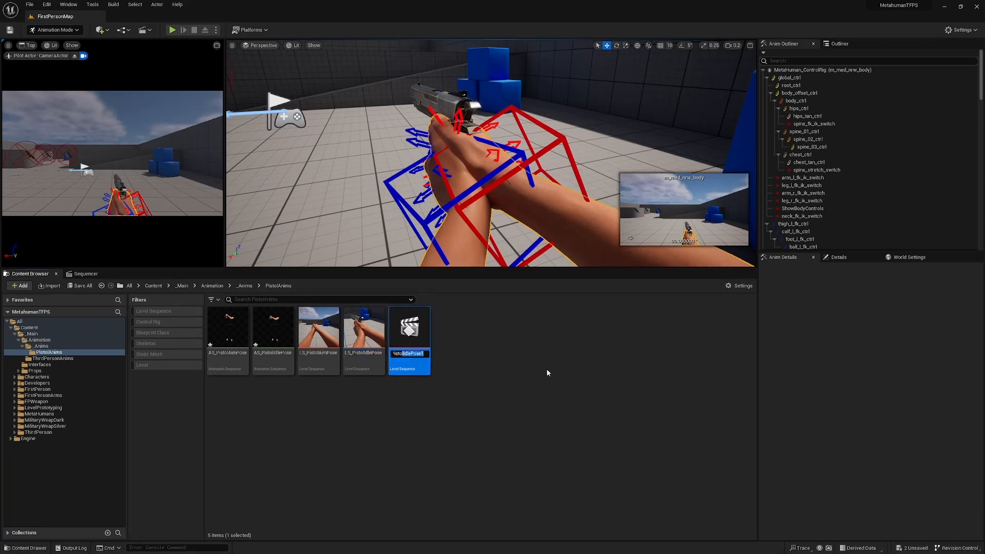
click(412, 354)
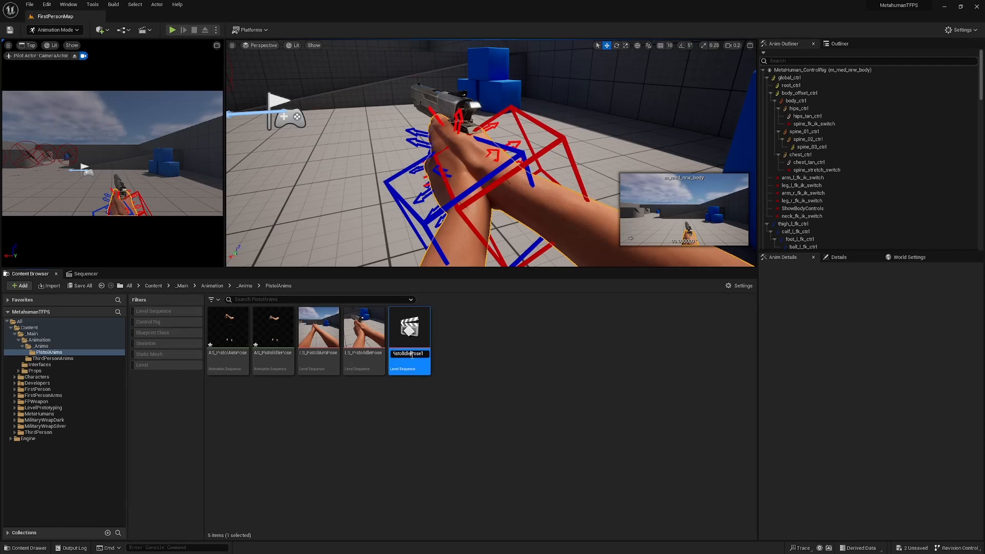
key(Delete)
key(Delete)
key(Delete)
key(Delete)
key(Delete)
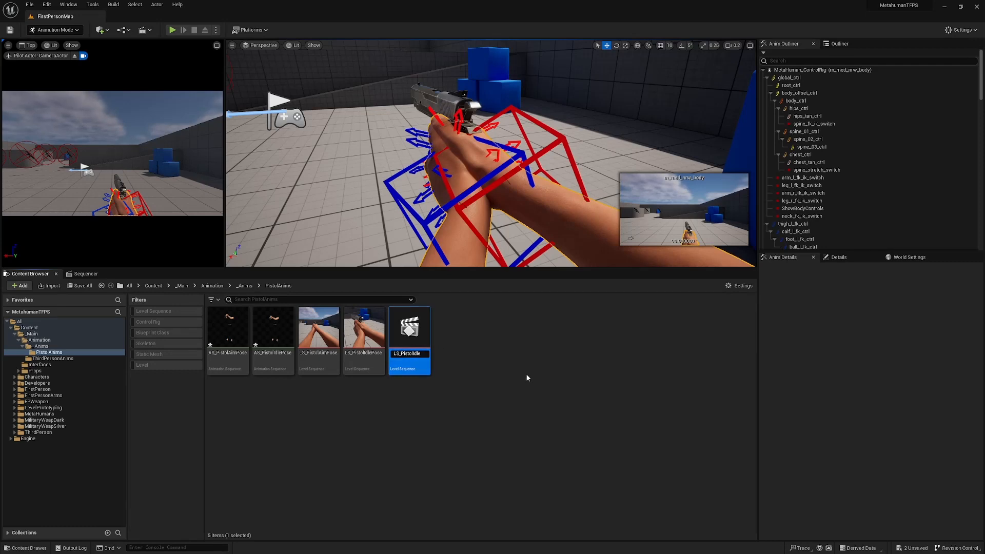
text(Walk)
key(Return)
- Open LS_PistolIdleWalk, delete all hand IK keys after frame 0 and save the sequence
double_click(414, 336)
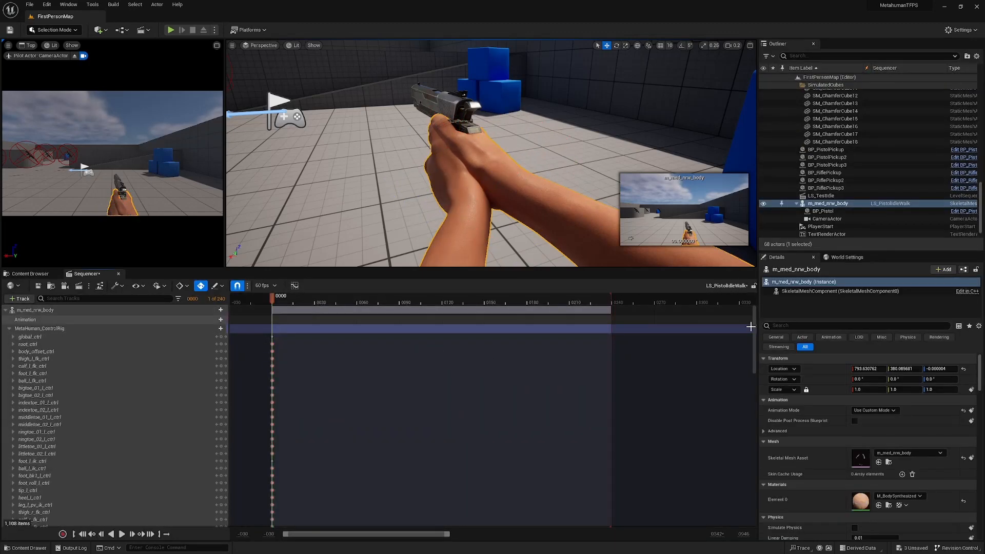
drag(750, 326, 772, 458)
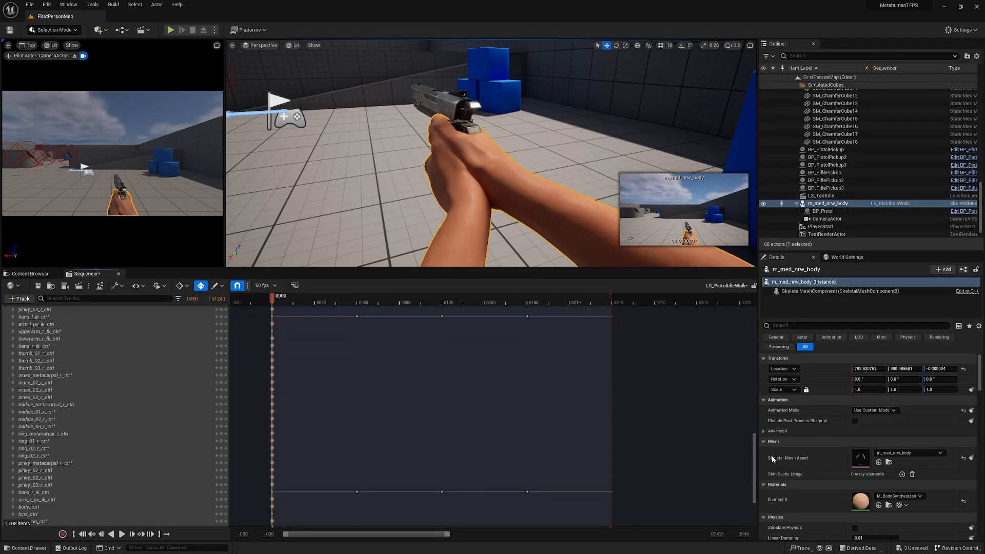
scroll(636, 505, up, 1)
drag(635, 513, 336, 324)
key(Delete)
click(157, 227)
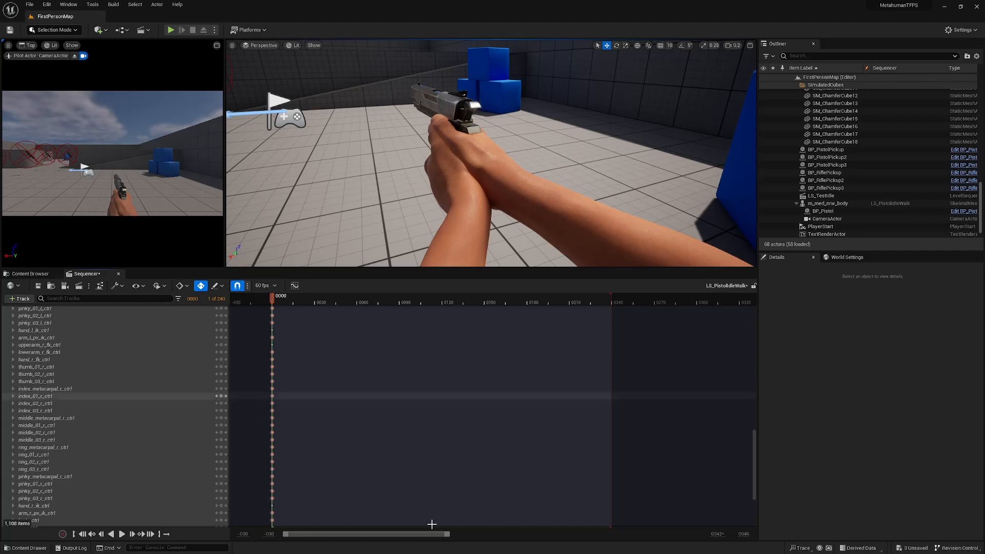
drag(443, 535, 428, 546)
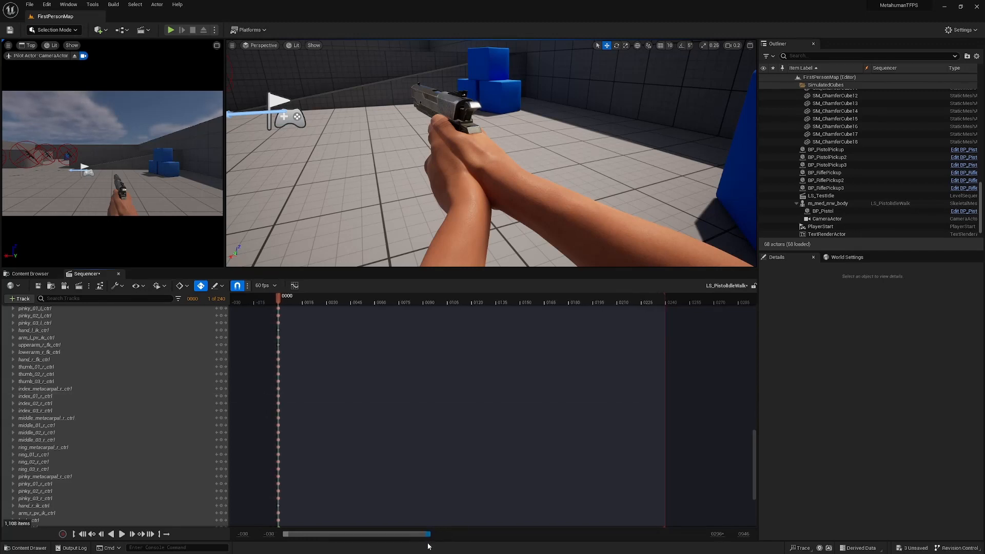
drag(754, 450, 756, 307)
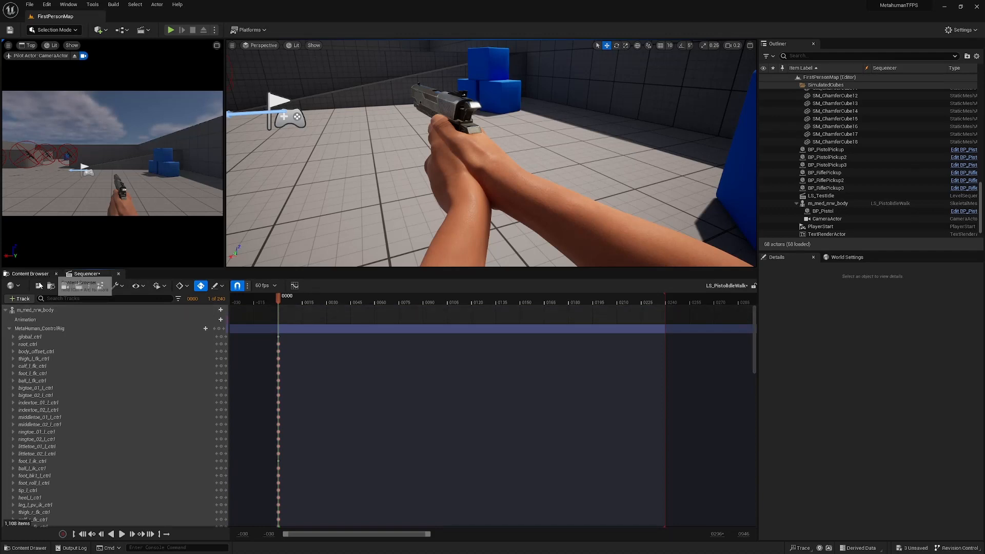
click(38, 287)
- Shorten the walk sequence's playback range to end at frame 120, fit the timeline to it and save
drag(754, 337, 760, 476)
scroll(738, 370, up, 10)
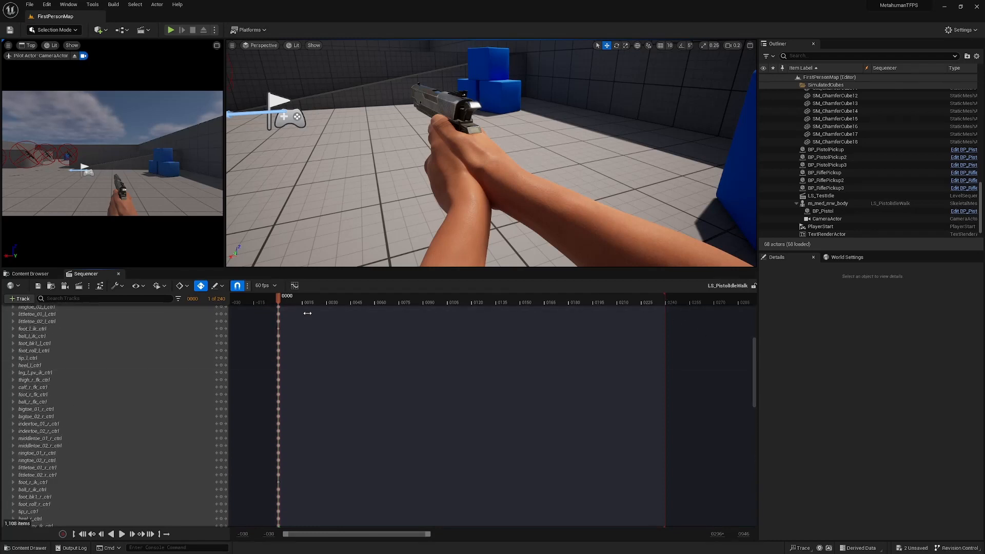
drag(457, 313, 471, 302)
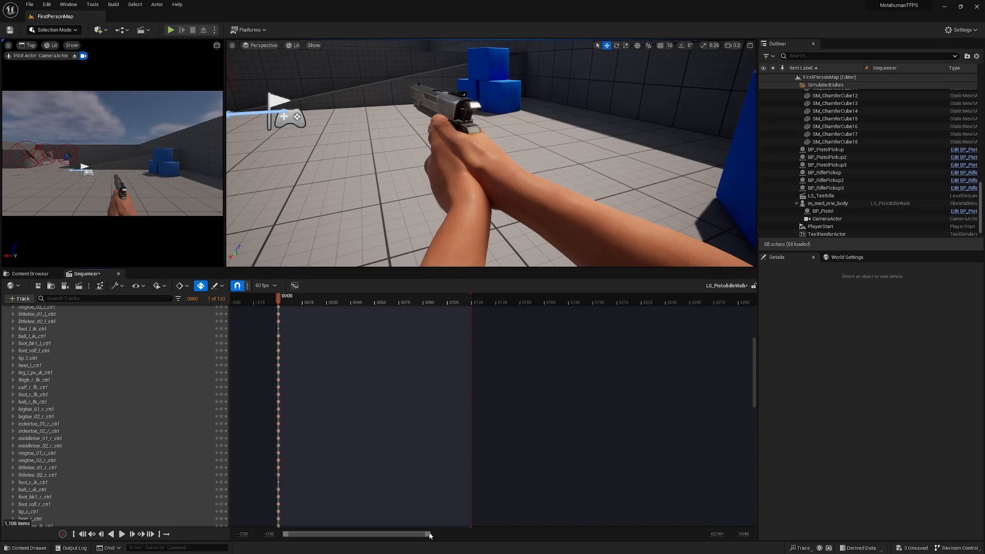
drag(430, 535, 359, 534)
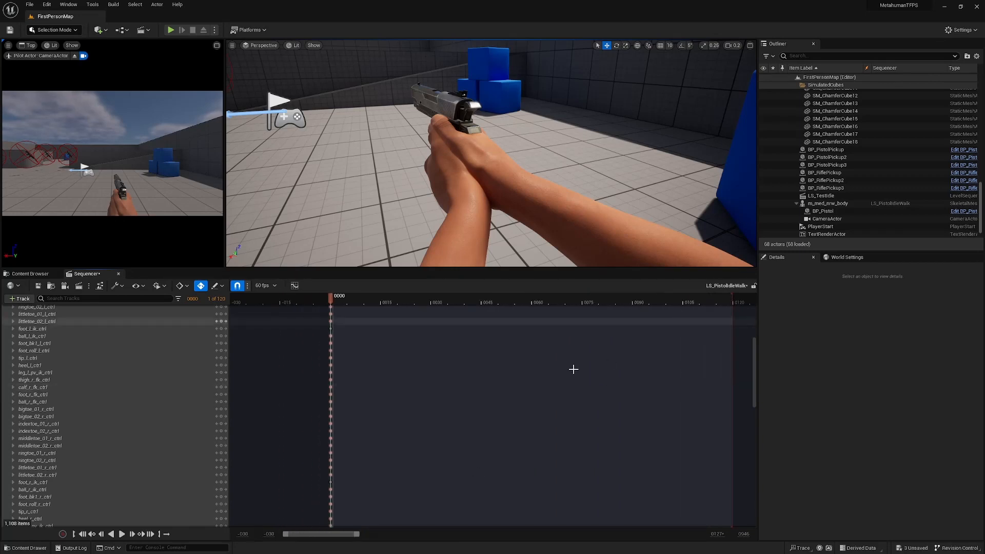
click(44, 288)
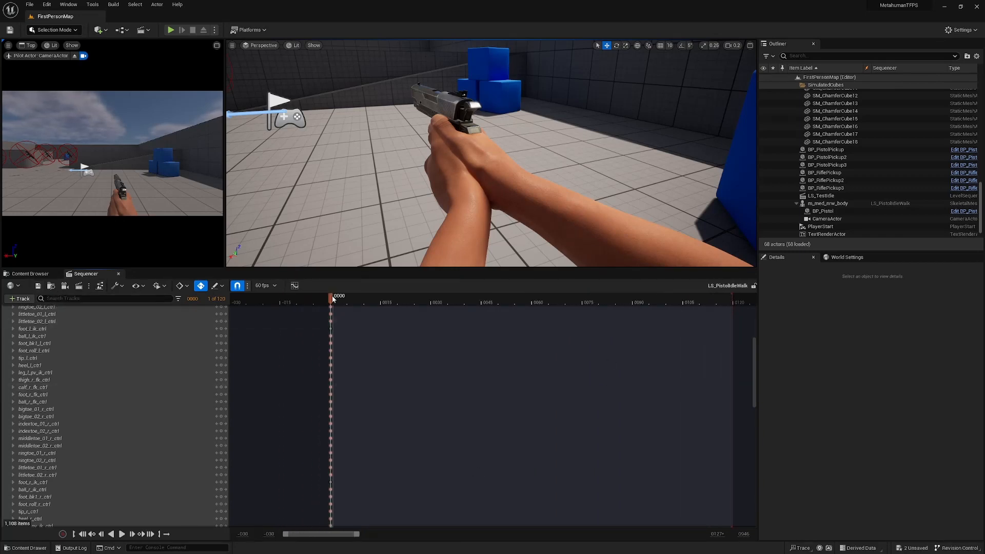
- Select both hand IK controls and shift them up and to the right at frame 12
click(344, 302)
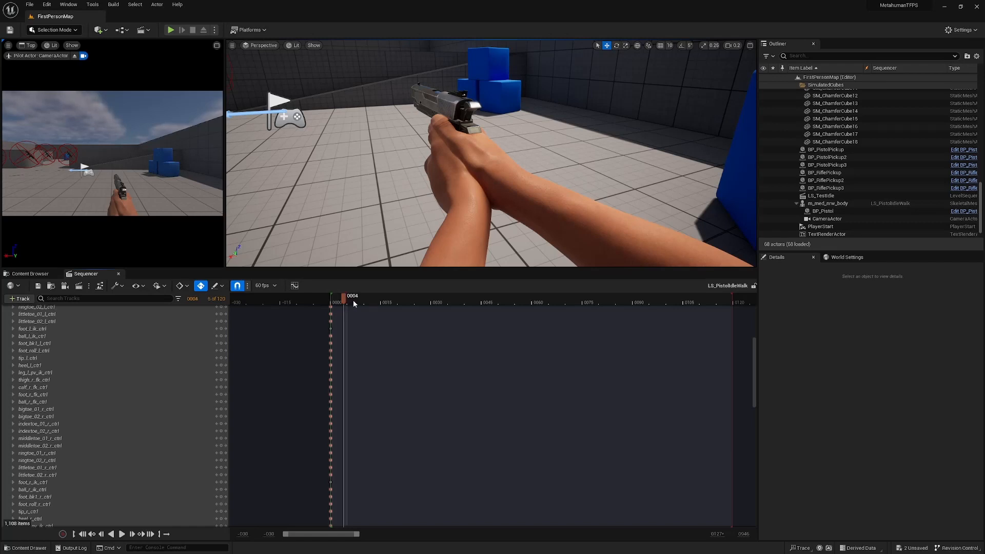
drag(353, 303, 362, 302)
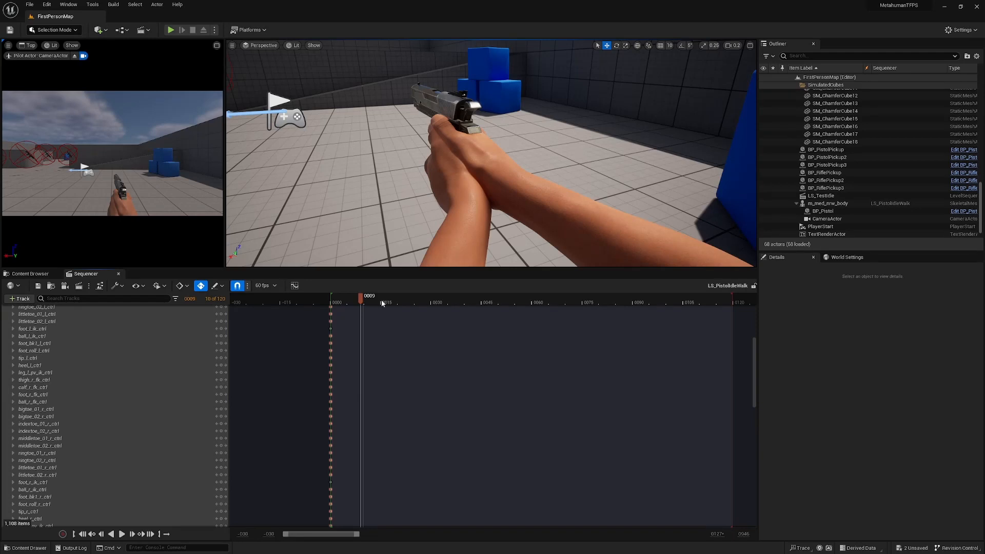
click(382, 303)
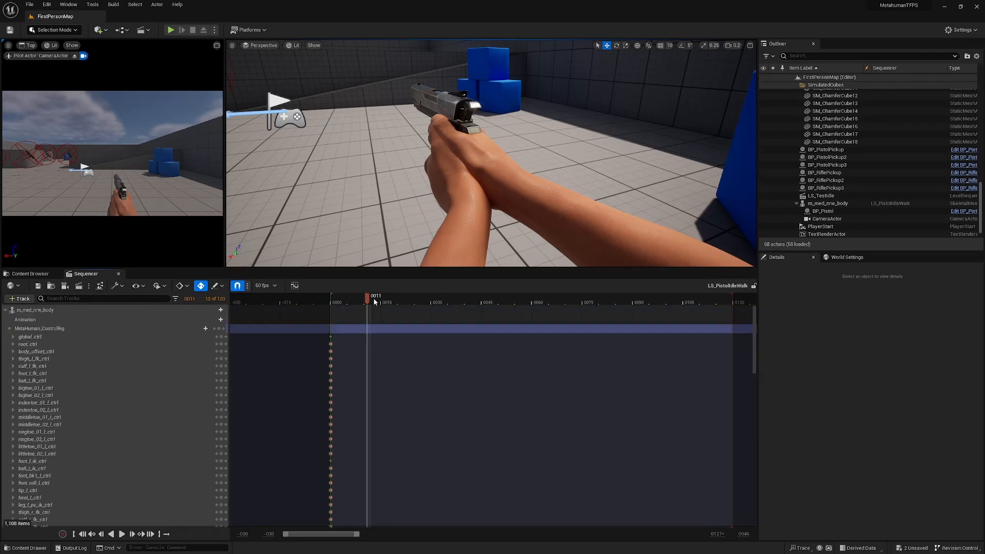
click(370, 300)
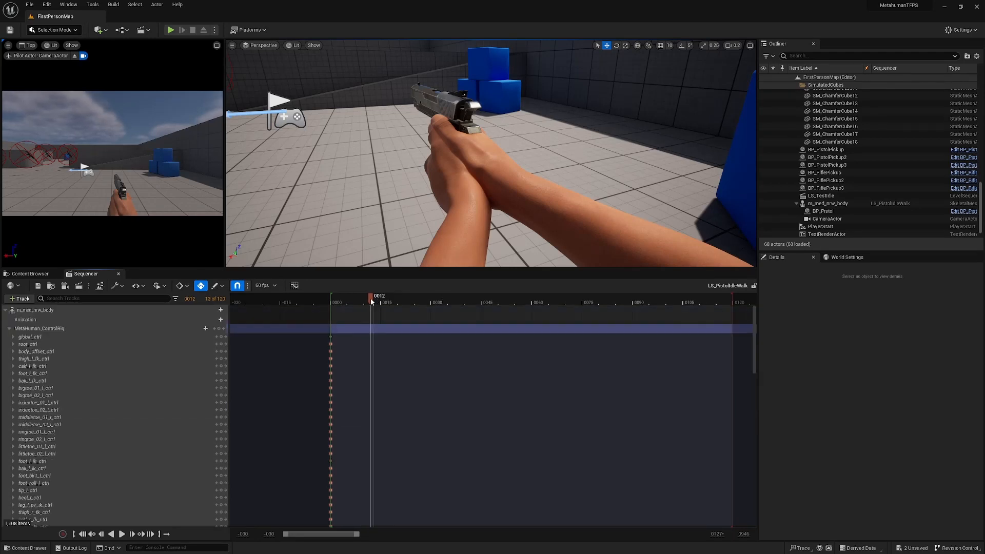
click(37, 328)
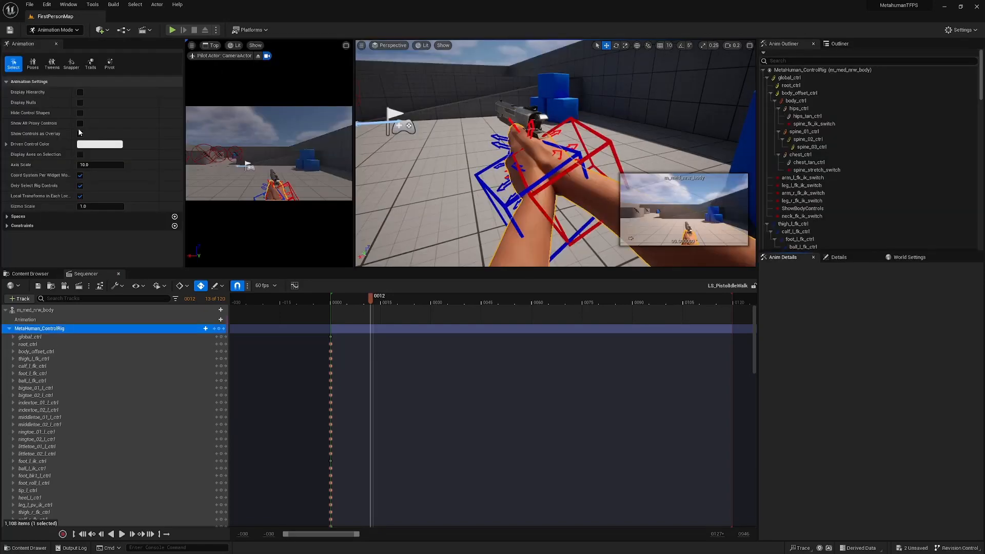
click(56, 44)
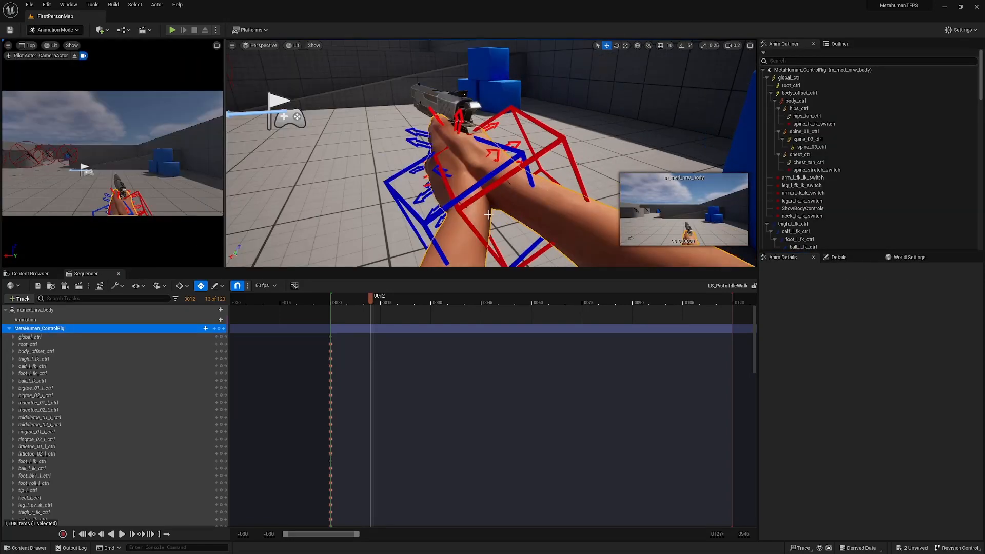
click(488, 214)
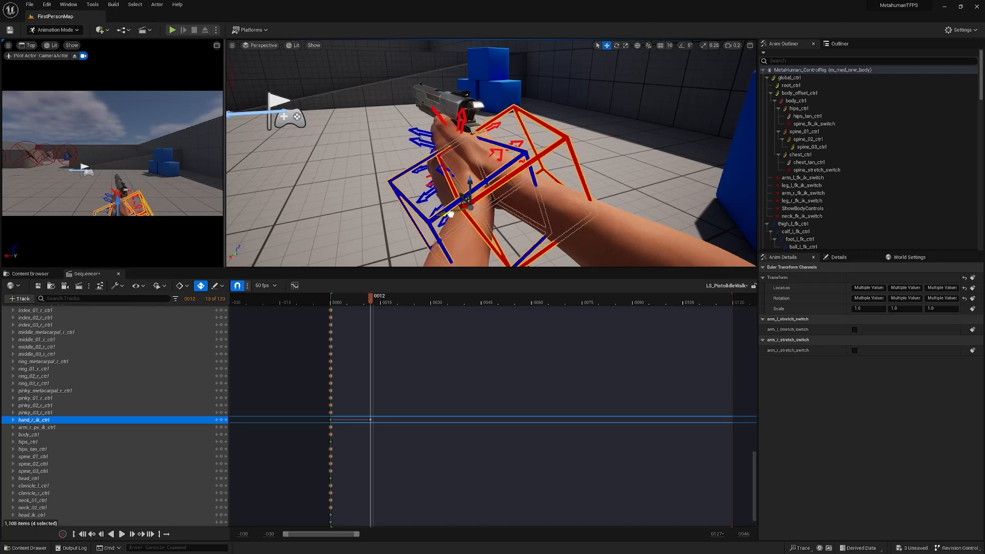
drag(451, 214, 467, 200)
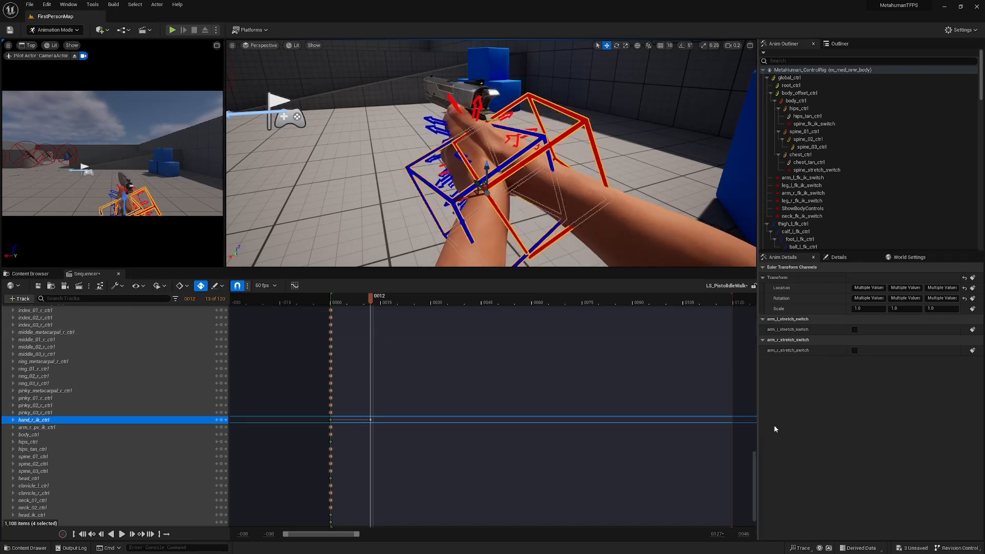
- Copy the hand IK keys from frame 0 and paste them at frame 24
drag(754, 466, 749, 441)
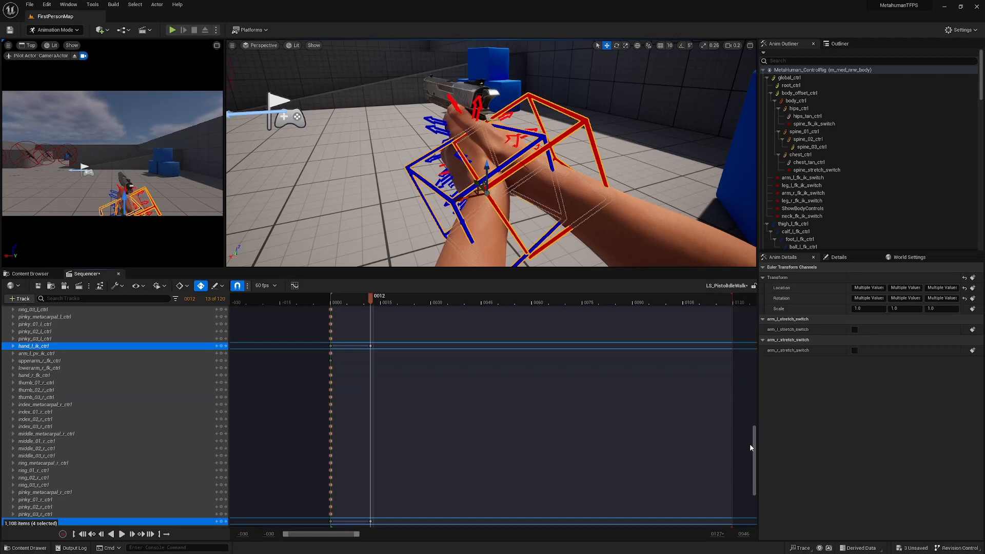
click(332, 346)
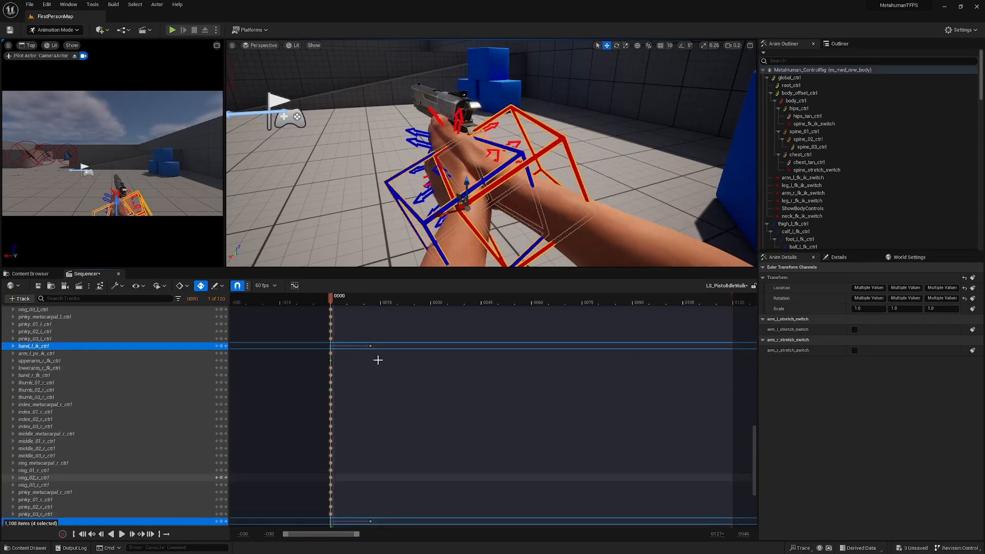
click(370, 346)
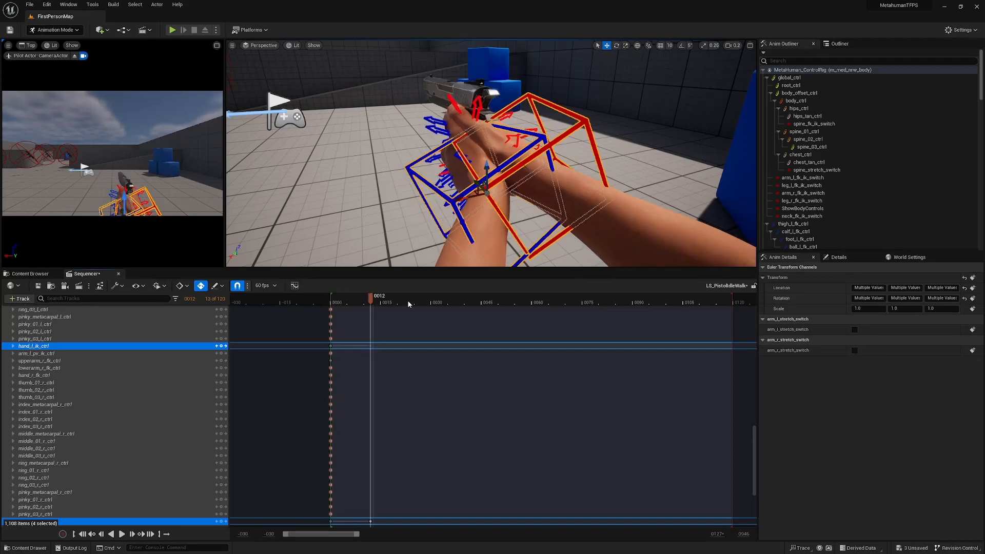
click(407, 300)
key(ctrl+v)
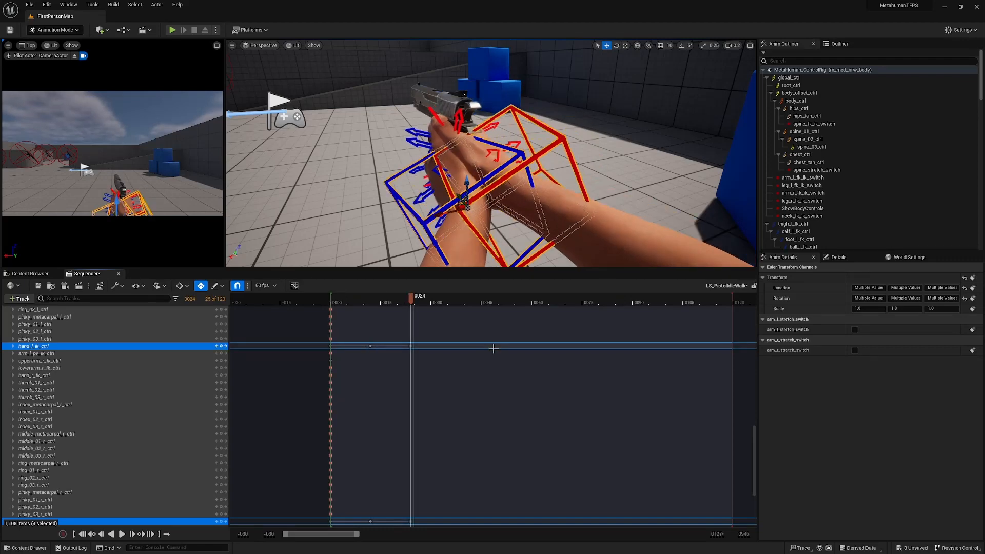
- At frame 36, shift both hand IK controls up and to the left, and play the sequence to check the motion
click(451, 298)
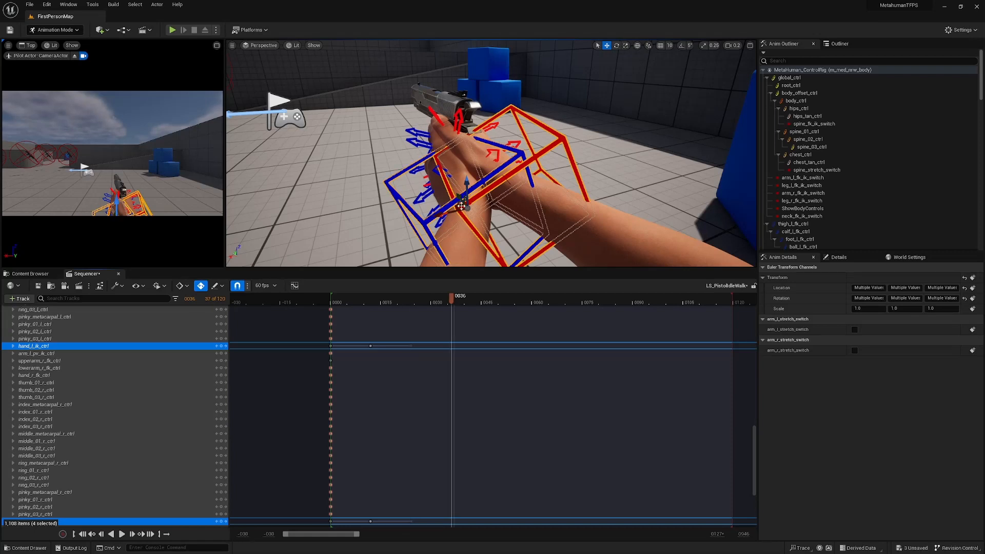
drag(461, 206, 446, 186)
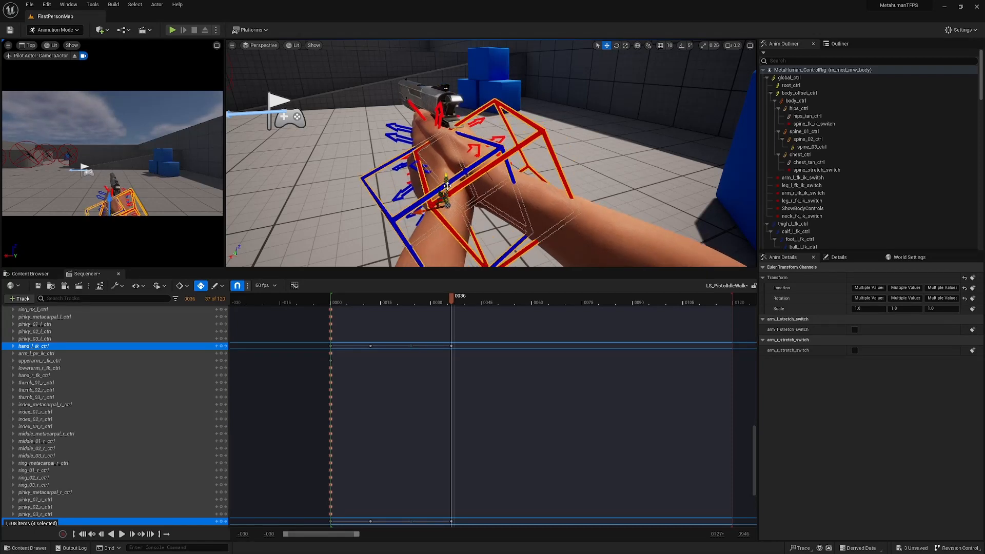
click(317, 298)
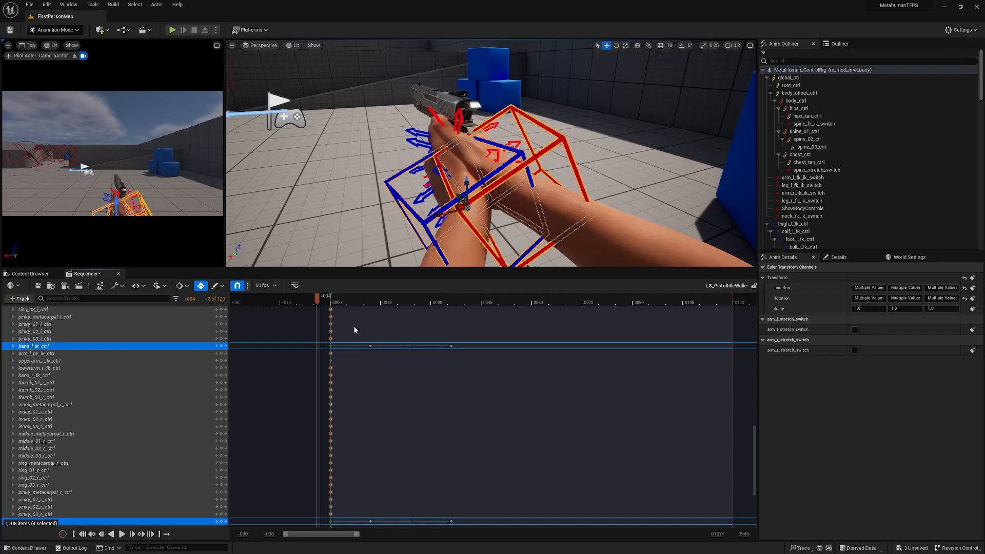
key(space)
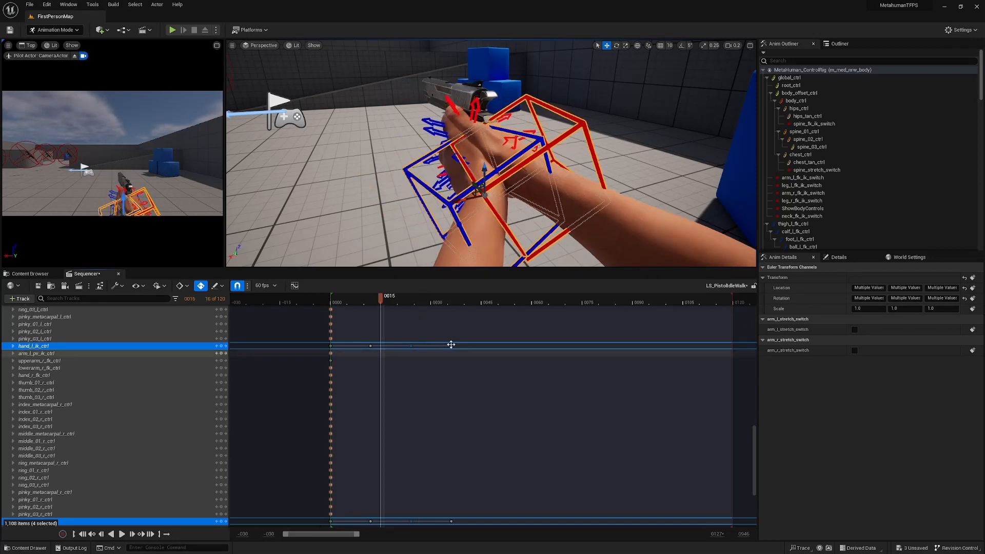
- Paste the resting hand IK pose at frame 48 and scrub through the sway cycle
click(451, 344)
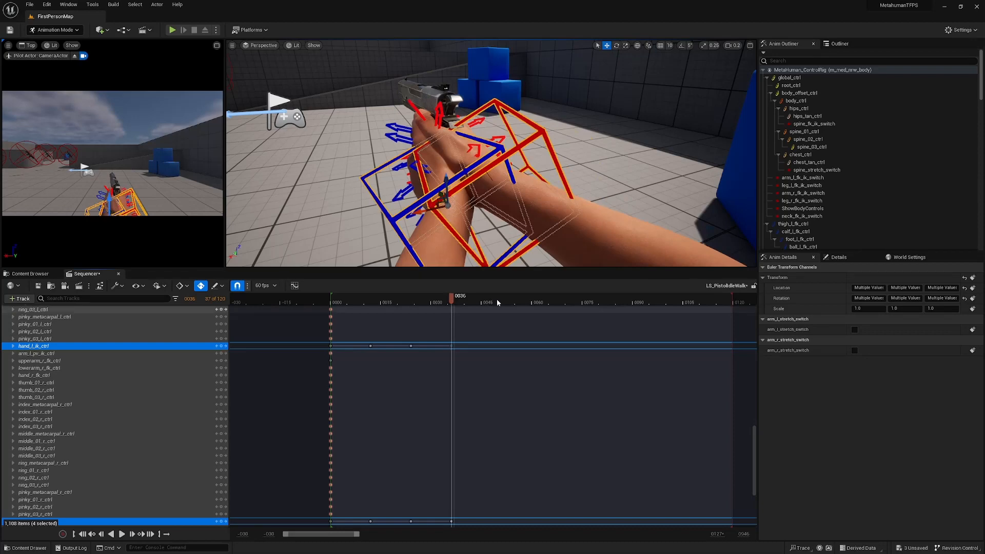
click(497, 301)
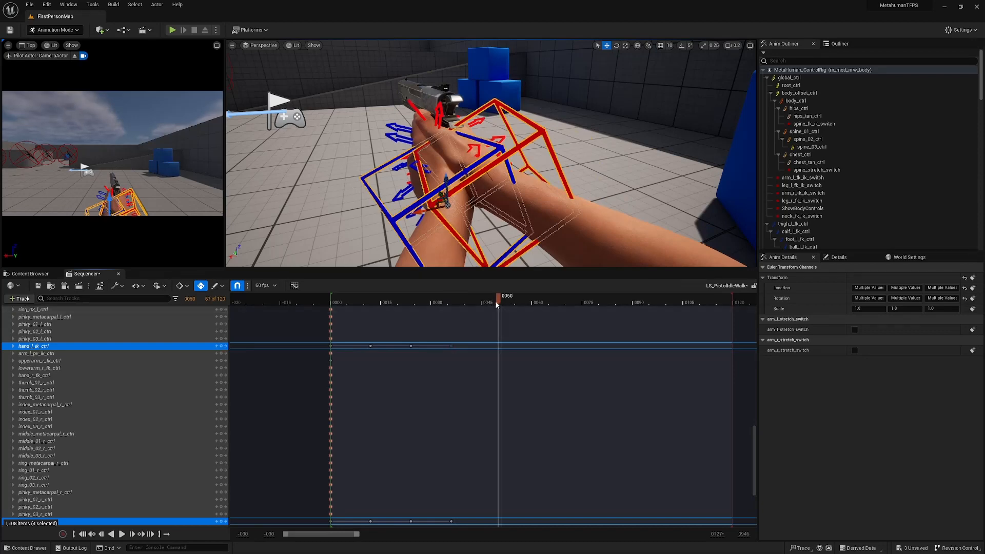
drag(496, 304, 492, 304)
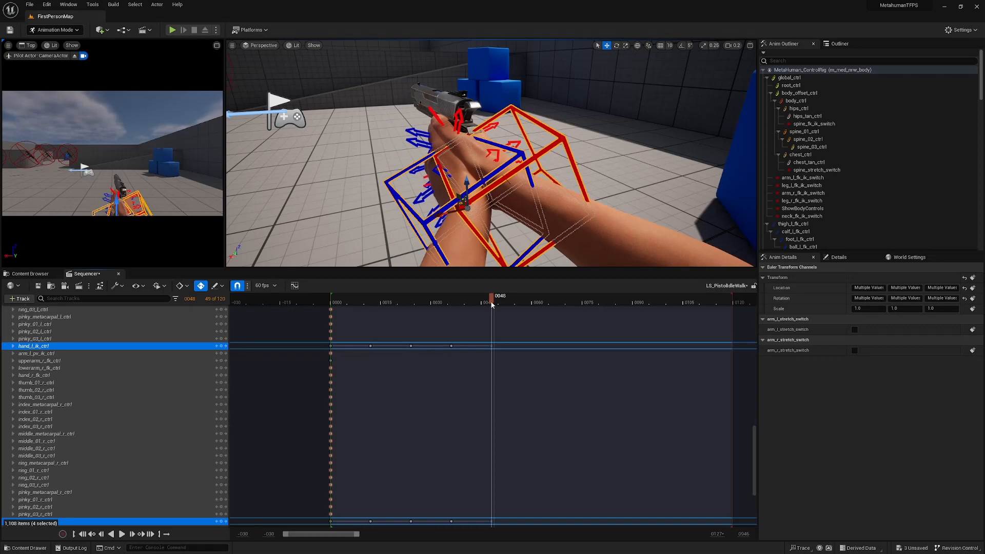
drag(491, 304, 416, 302)
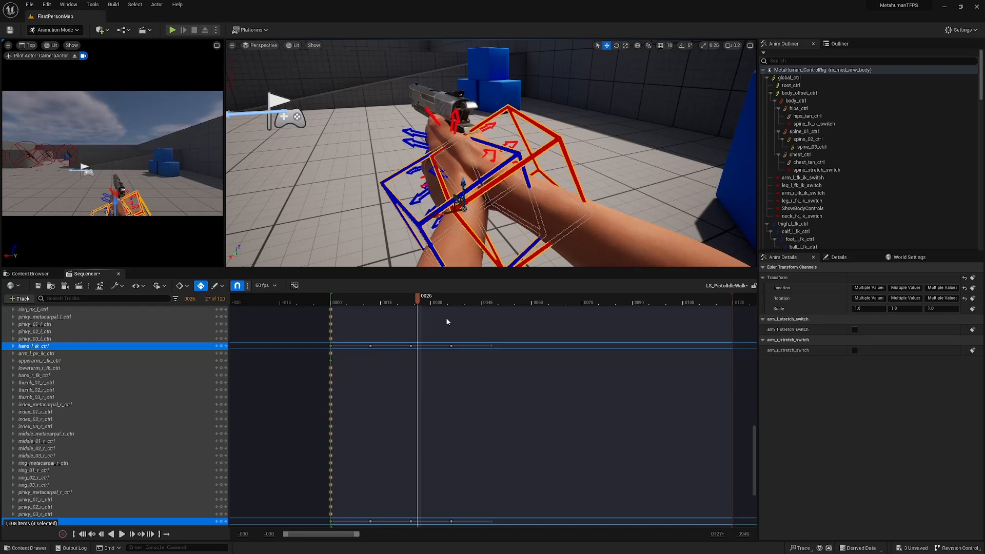
drag(446, 318, 488, 329)
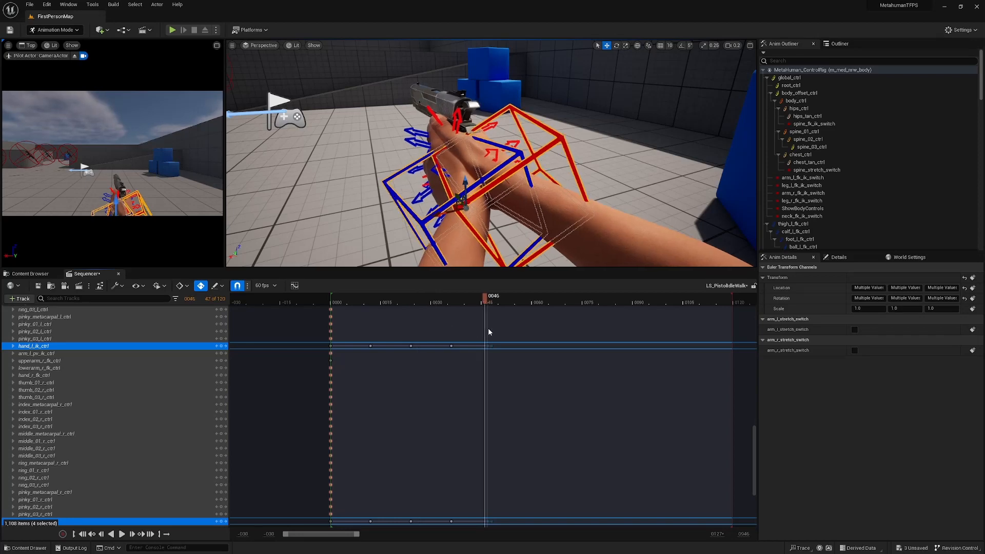
- Copy the hand IK keys from frames 12 to 48 and paste them starting at frame 60
drag(499, 523, 361, 328)
key(Delete)
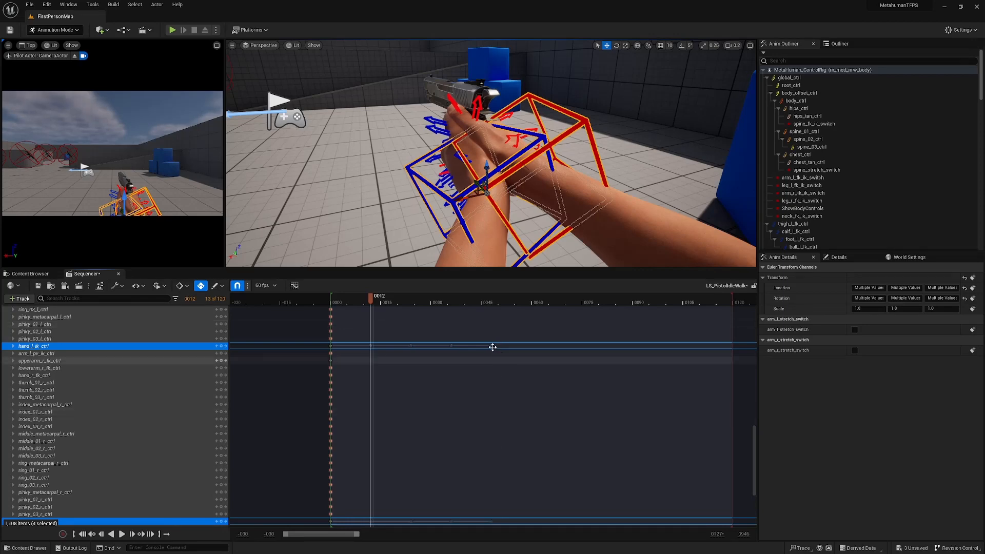
click(531, 301)
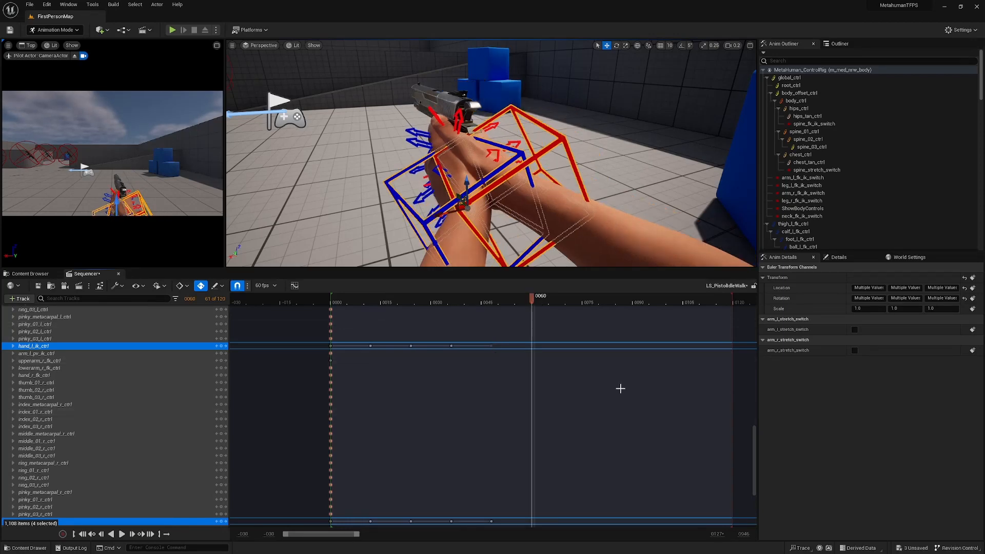
key(ctrl+v)
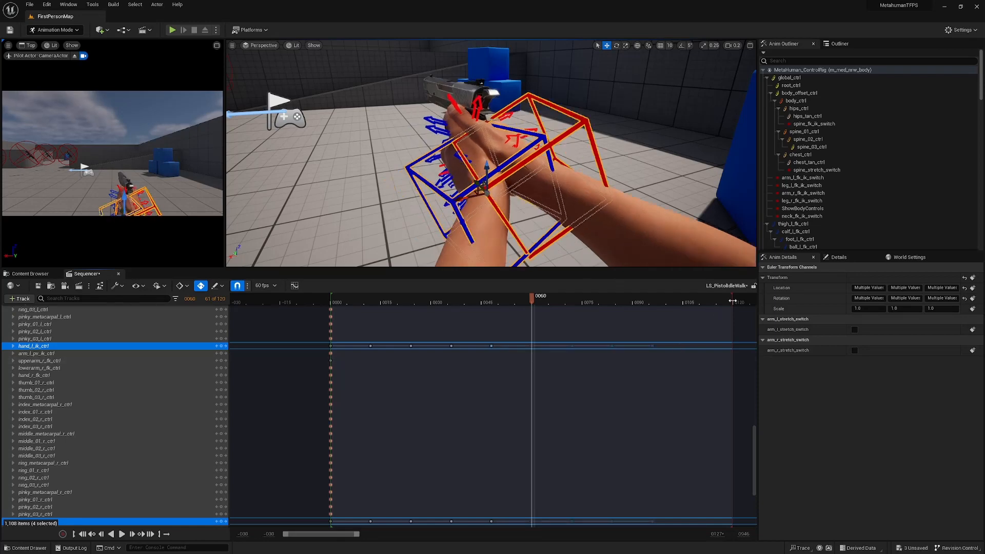
- Shorten the playback range to end at frame 96 and scrub through the repeated walk cycle
drag(732, 301, 654, 308)
click(437, 301)
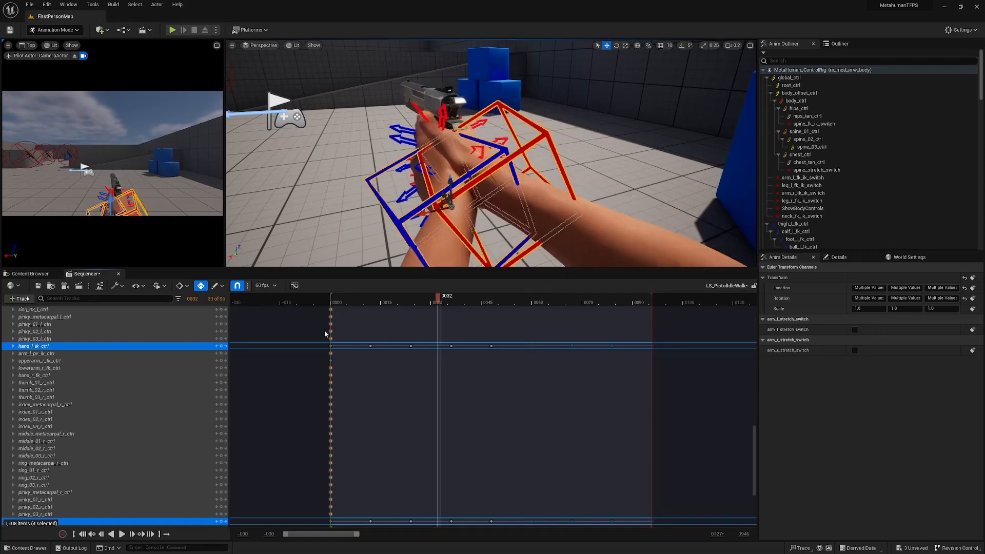
click(578, 301)
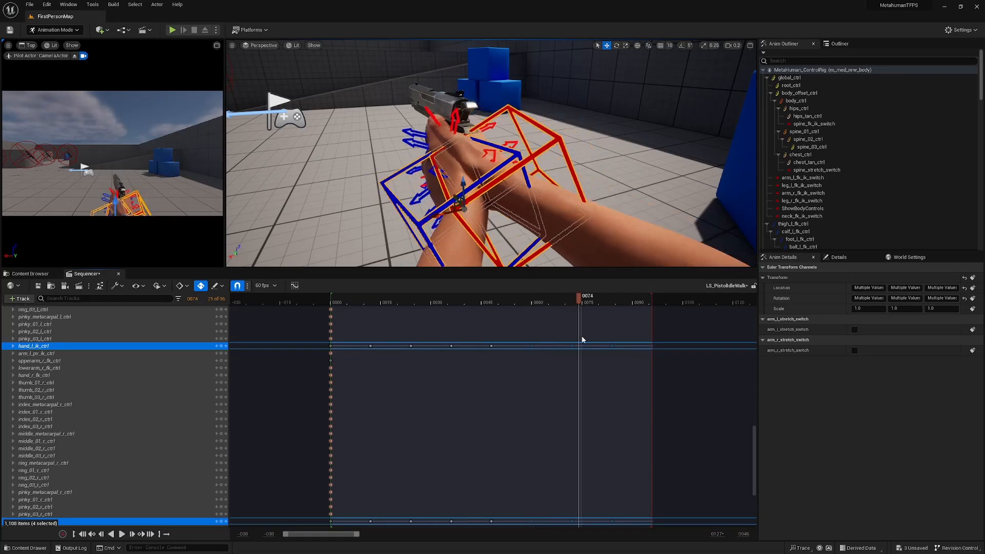
drag(582, 338, 611, 338)
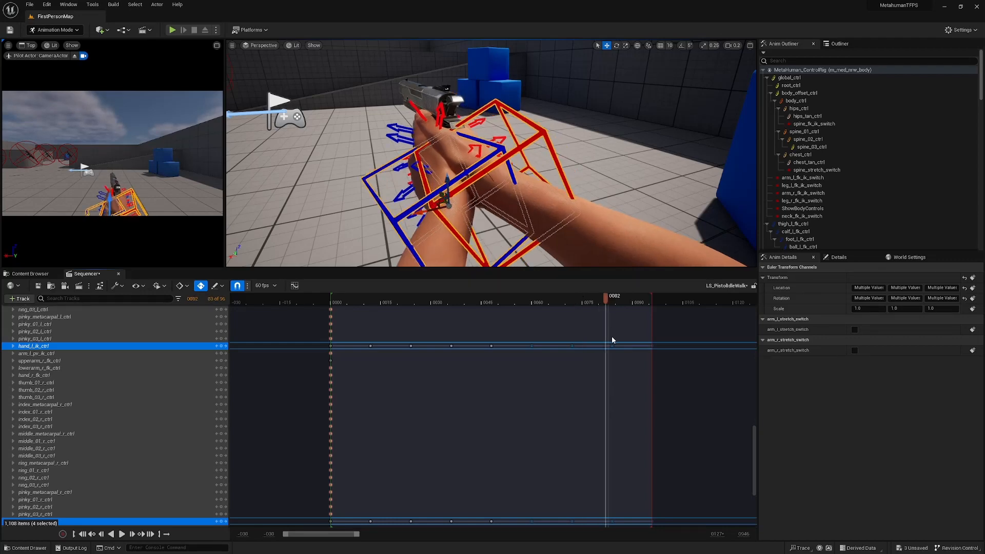
drag(611, 336, 330, 361)
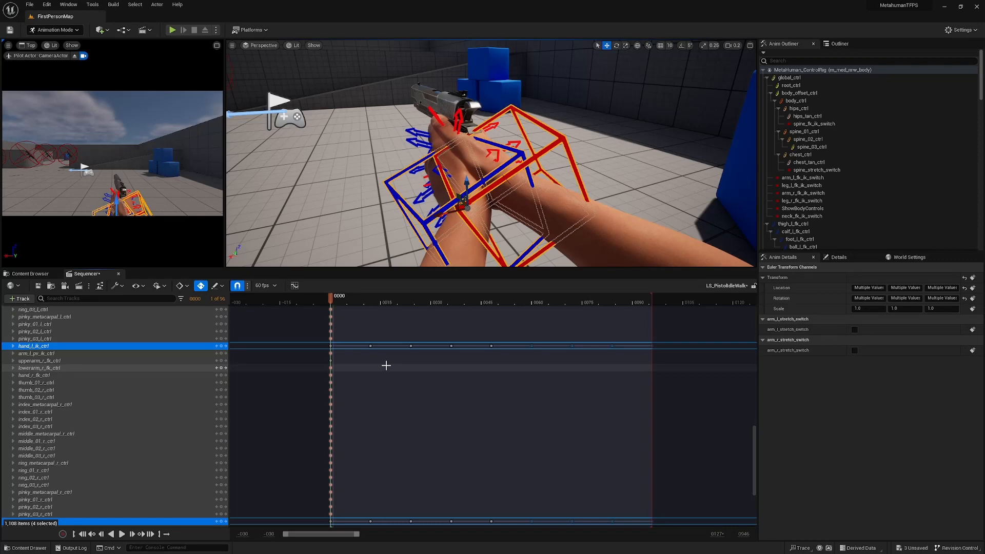
- At frame 15, key both hand IK controls slightly lower and rotated for extra pistol sway
click(373, 303)
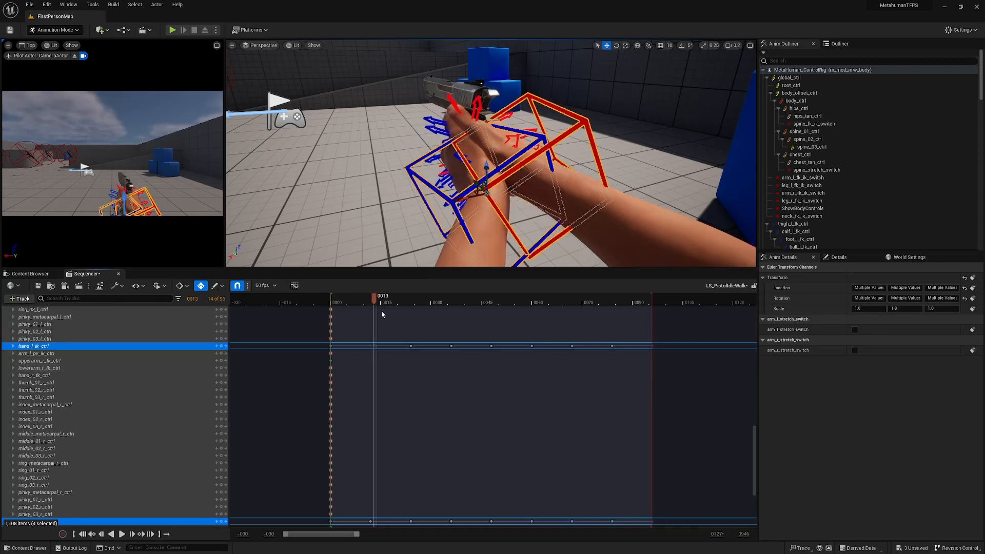
click(382, 314)
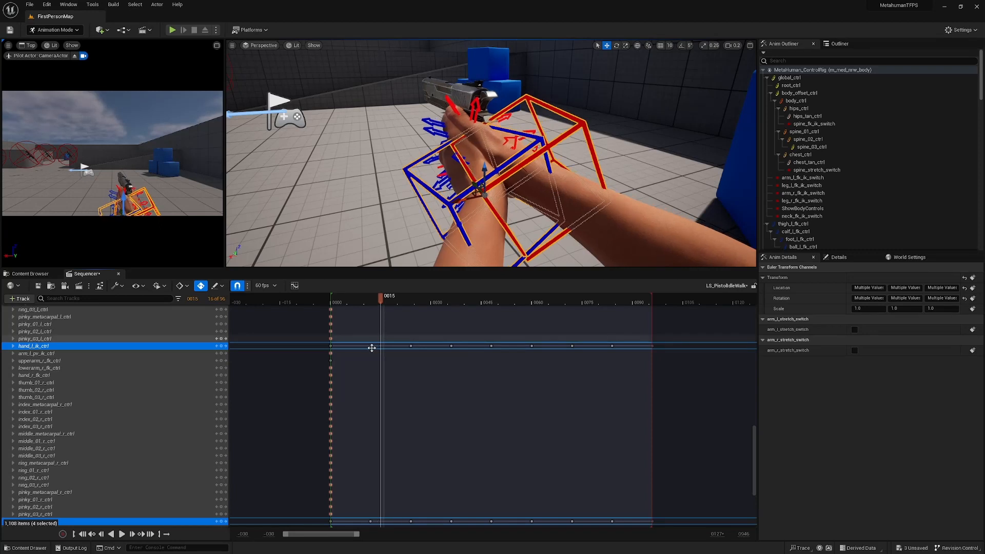
click(372, 348)
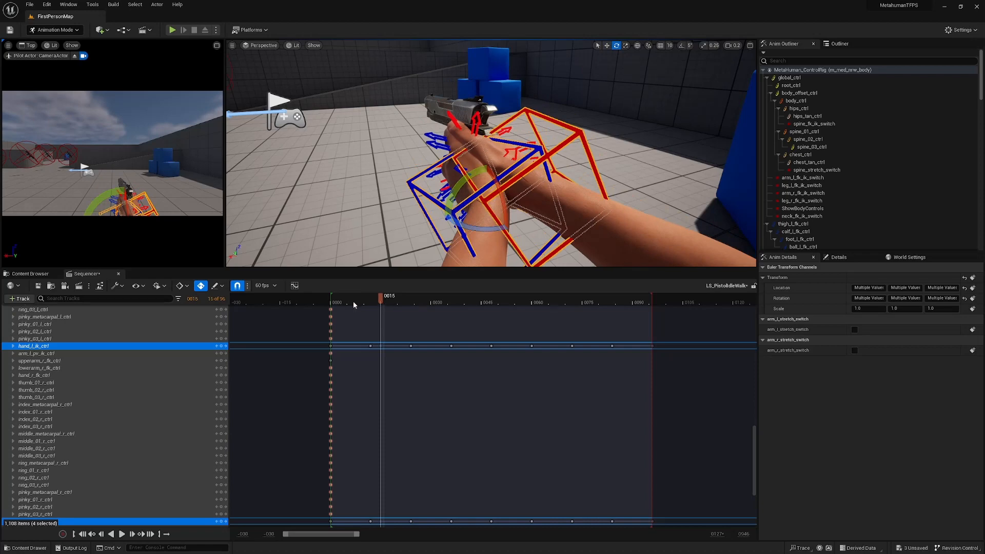
key(Right)
key(Right)
key(Right)
key(Right)
key(Right)
key(Right)
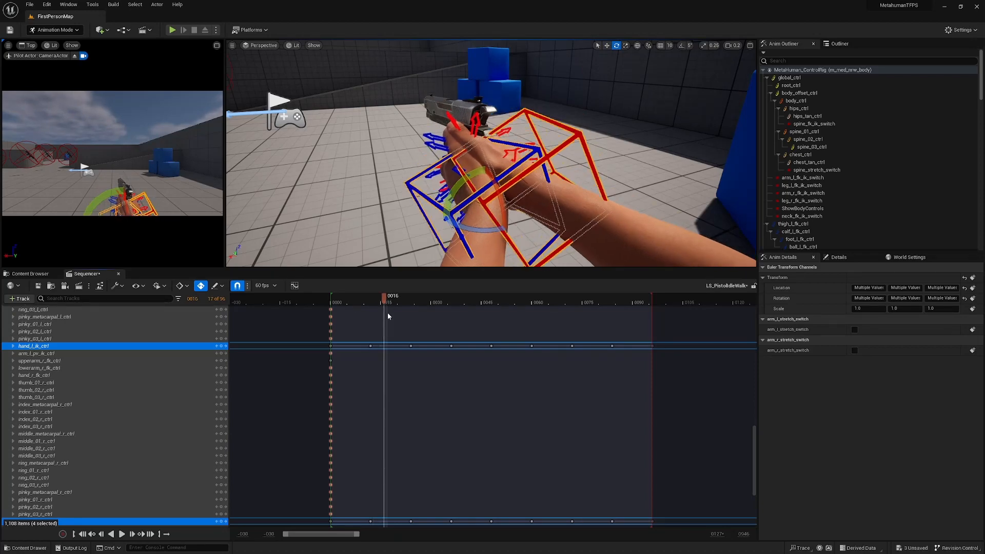
- At frame 39, lower and rotate both hand IK controls slightly for sway on the opposite side
key(Right)
key(Right)
key(Right)
key(Right)
key(Right)
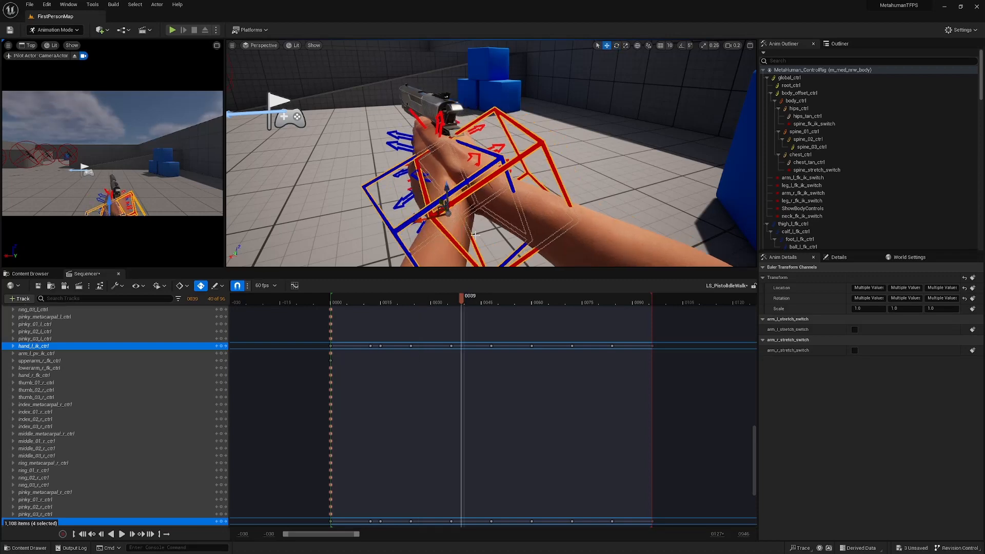
key(e)
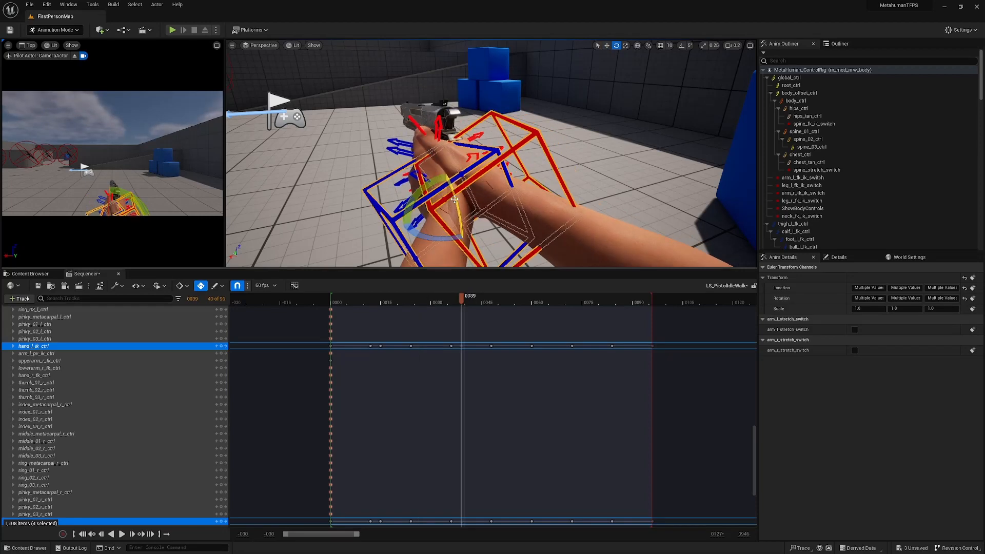
click(336, 304)
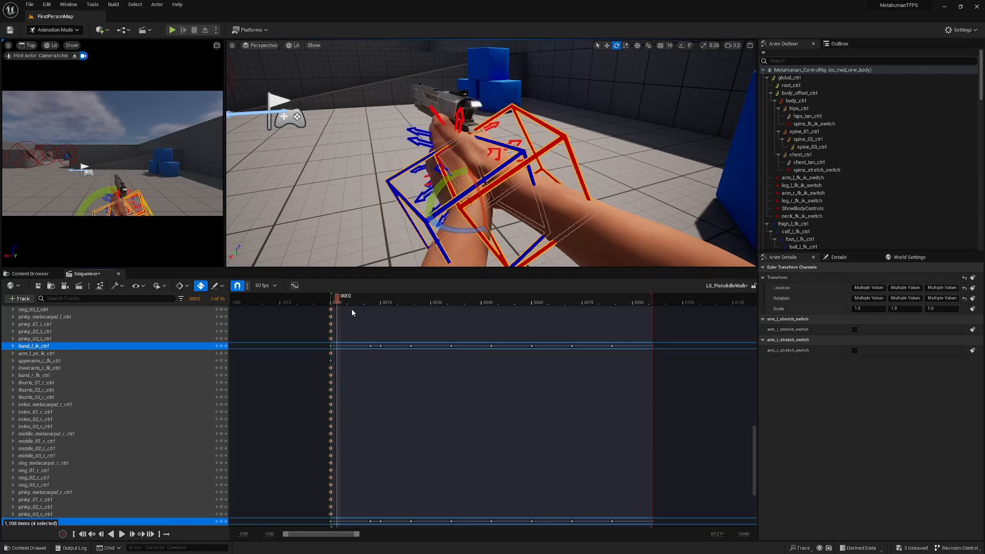
- Scrub and play the pistol walk loop to review the side-to-side hand sway
drag(352, 310, 404, 321)
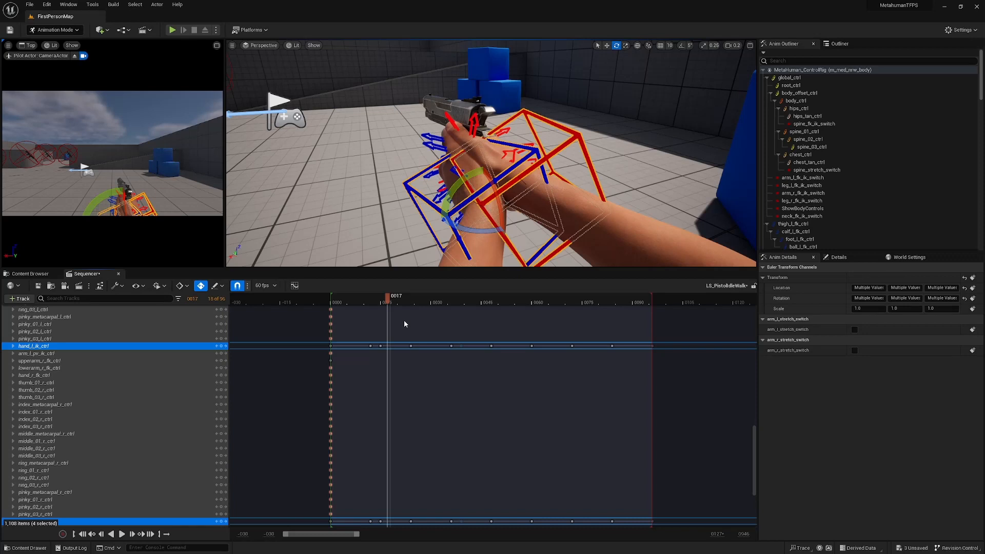
click(541, 302)
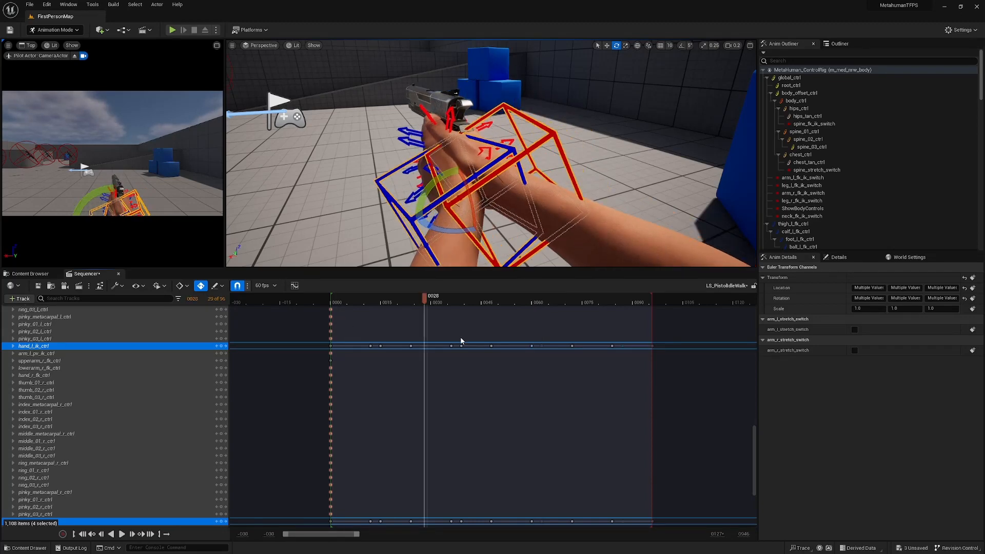
key(space)
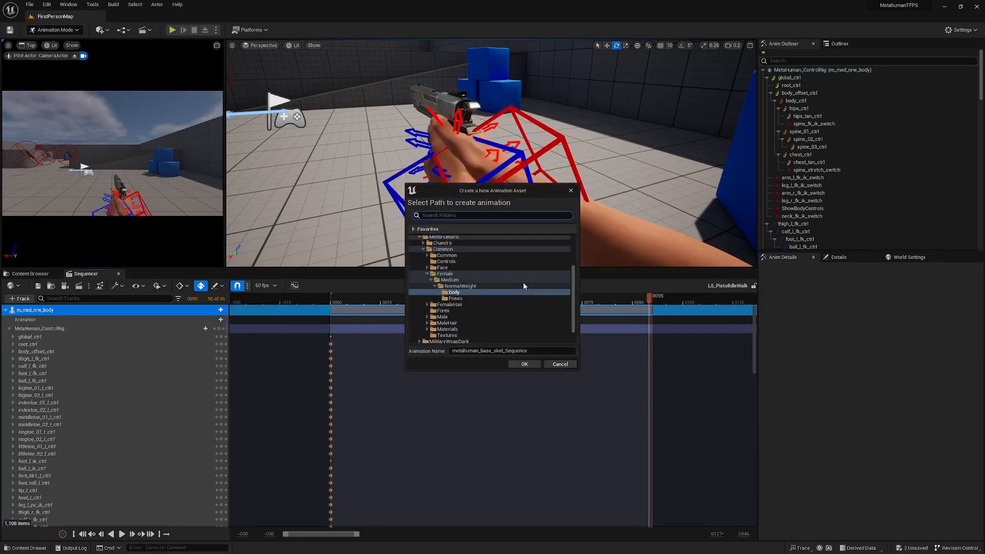
- Bake the MetaHuman body animation to a new animation sequence named AS_PistolIdleWalk in the PistolAnims folder
click(418, 252)
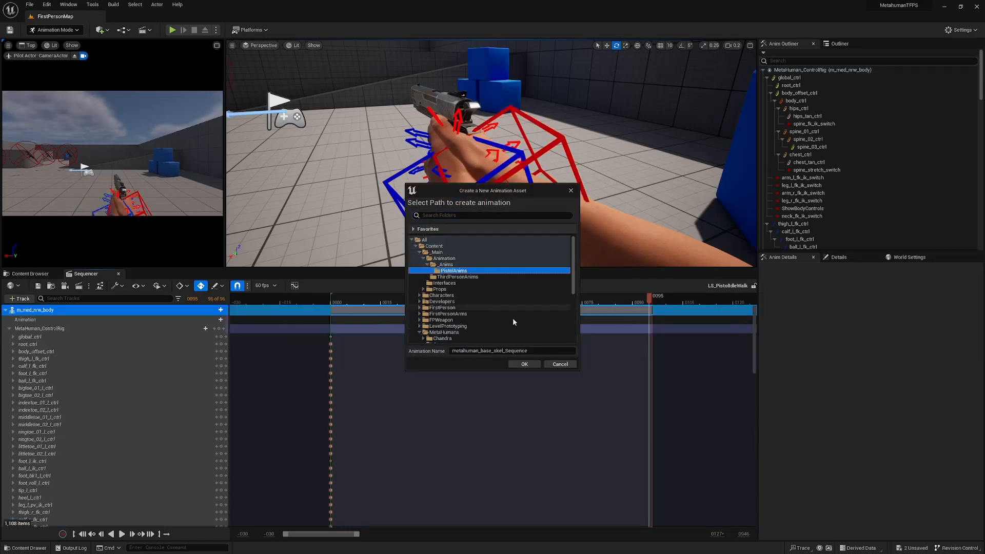
drag(541, 352, 457, 354)
text(LS_PistolIdleWalk)
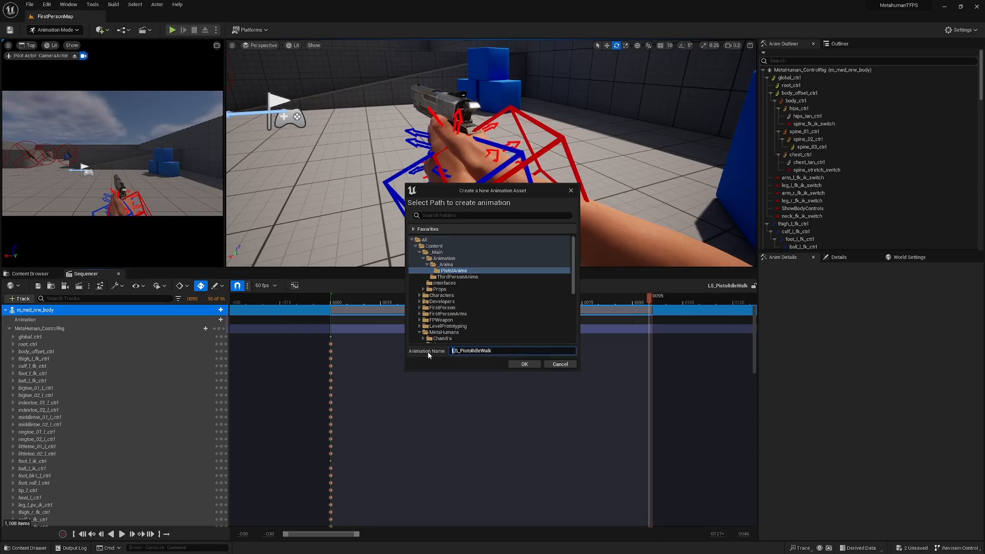
click(524, 364)
click(493, 363)
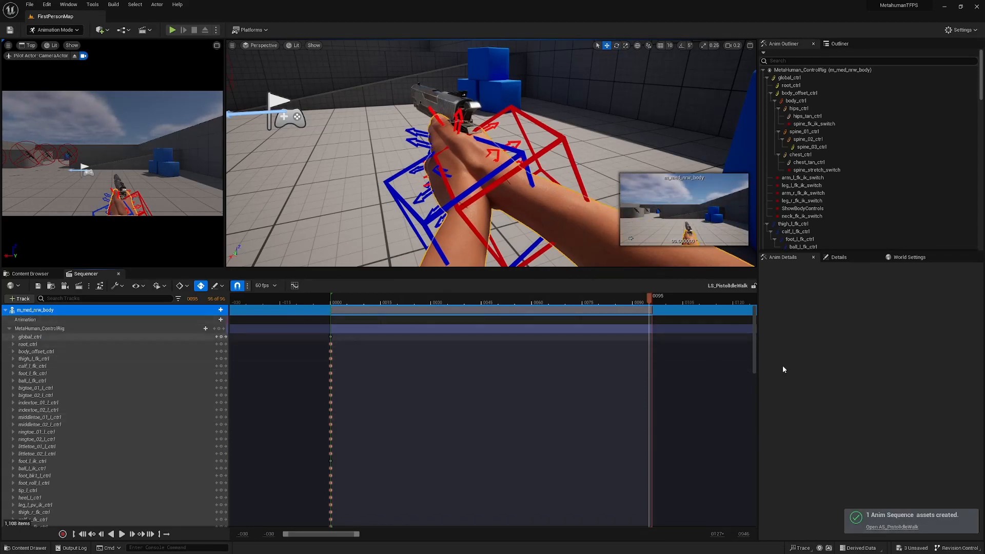
- Inspect the hand IK key spacing around frame 12 by scrubbing and playing the walk loop, then return to frame 0
drag(751, 345, 764, 444)
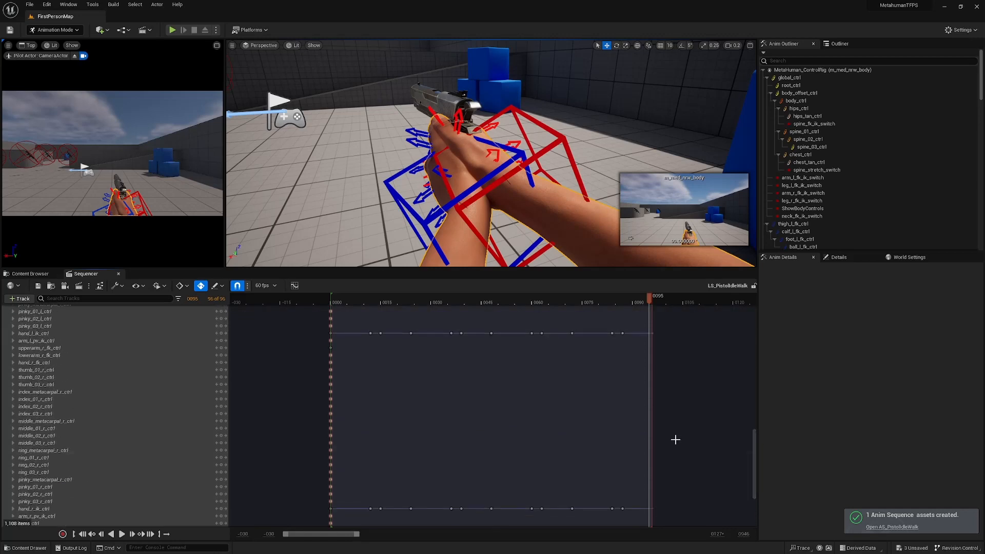
click(370, 335)
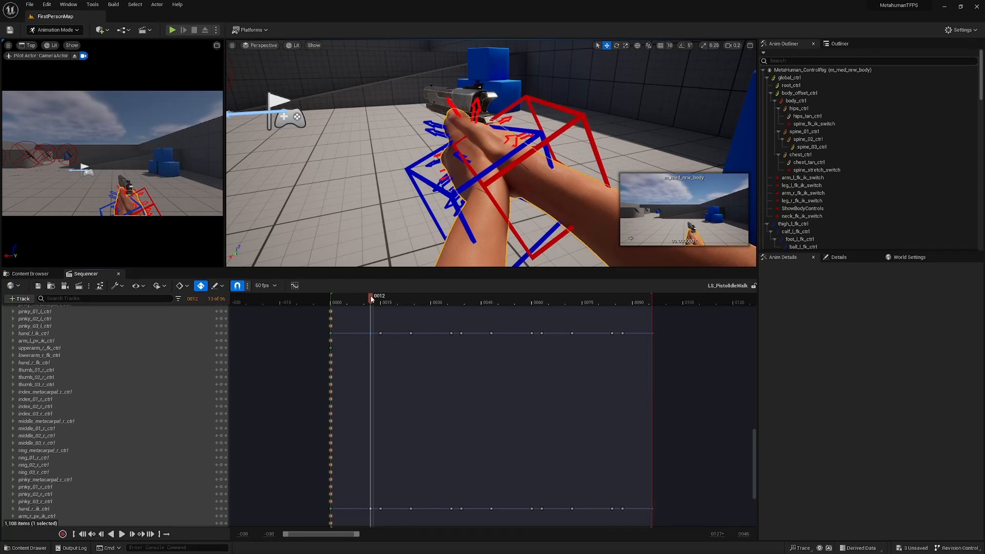
drag(372, 298, 417, 314)
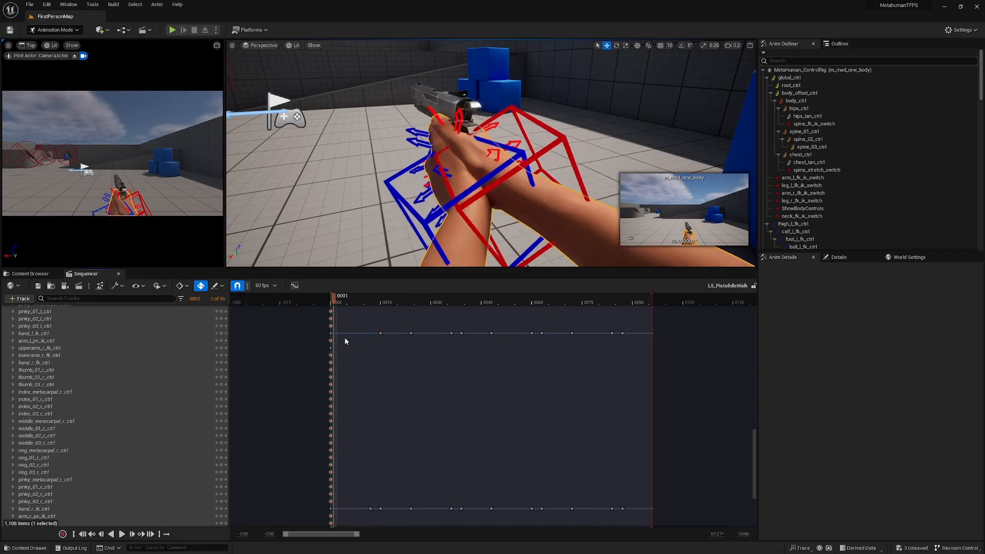
key(space)
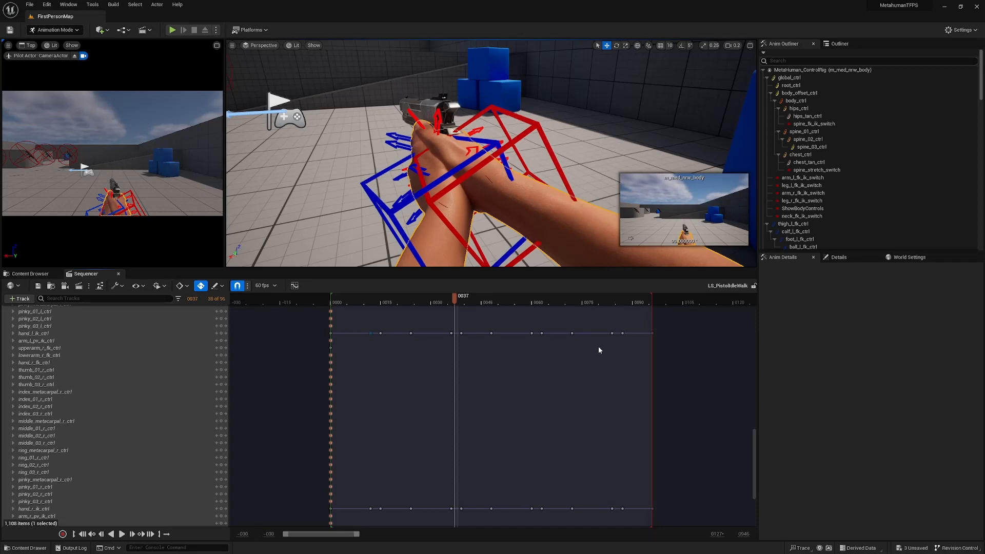
drag(370, 333, 356, 332)
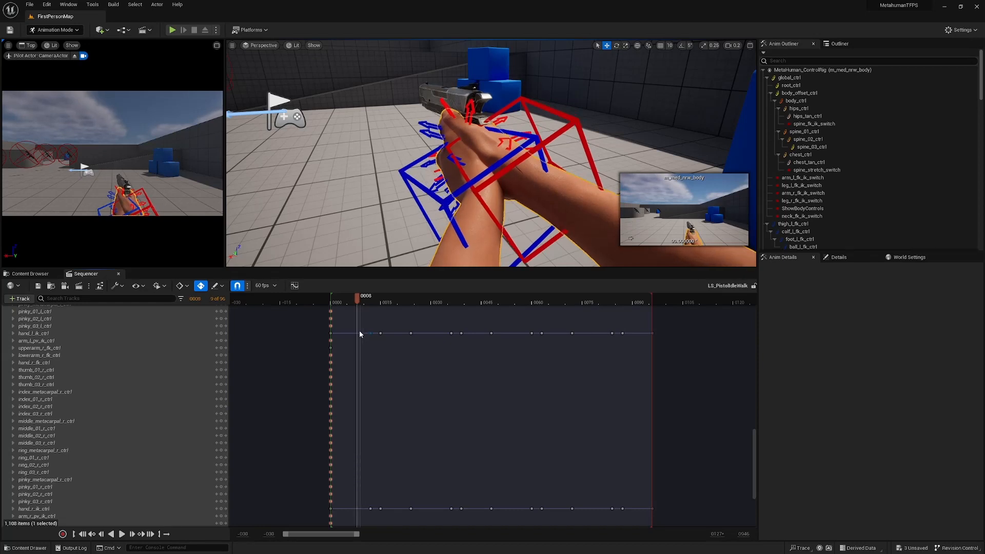
drag(364, 334, 366, 334)
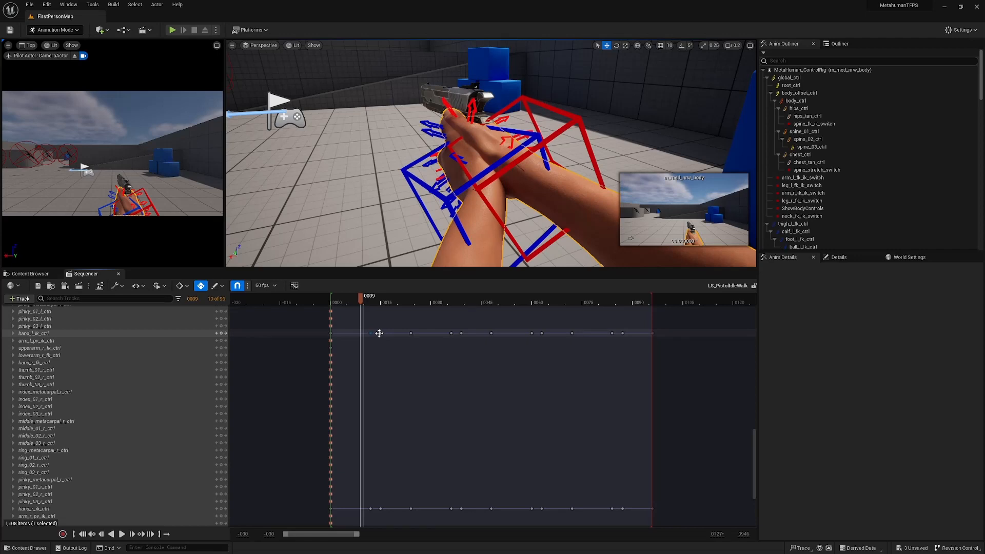
key(Up)
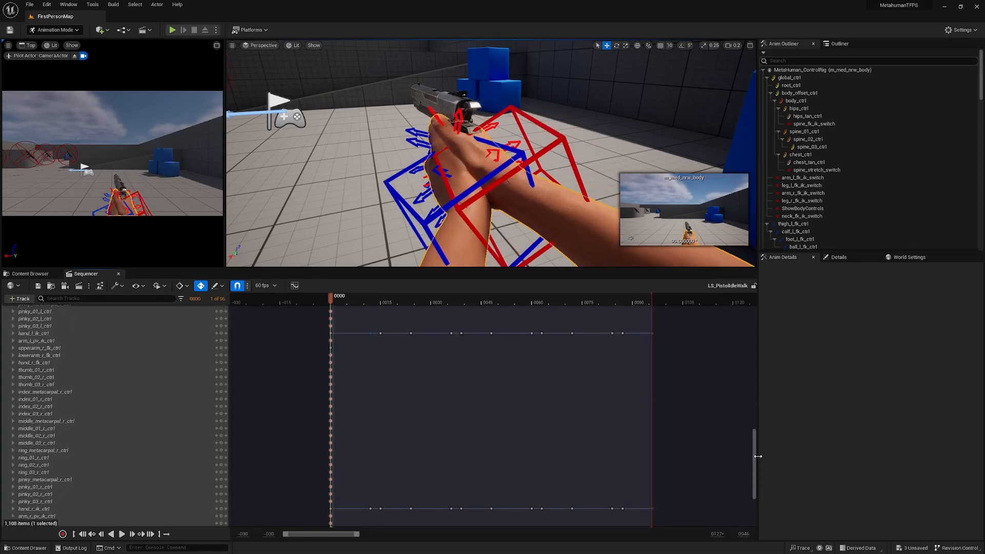
- Open the AnimBP_Chandra animation blueprint from the Animation folder and enter the Pistol Anims state machine in its AnimGraph
click(40, 275)
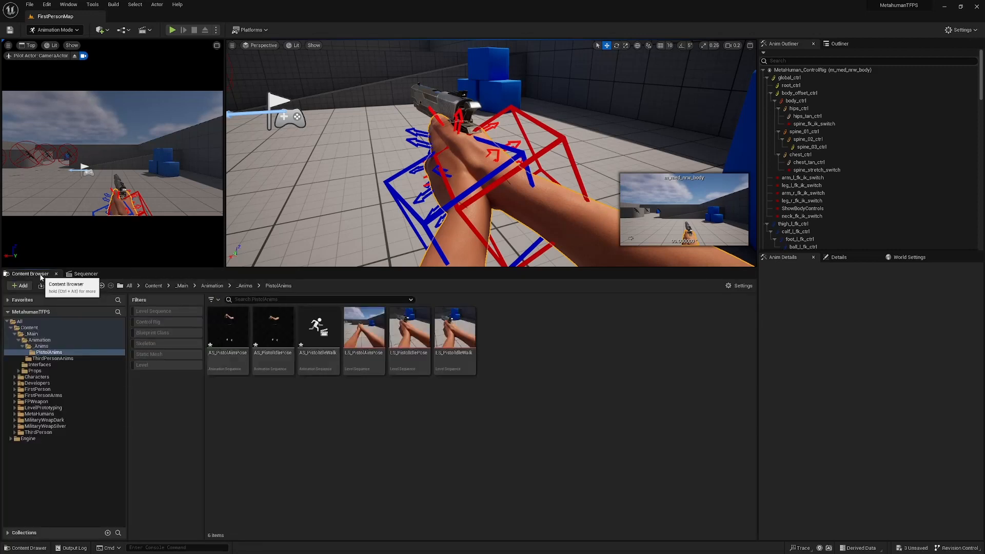
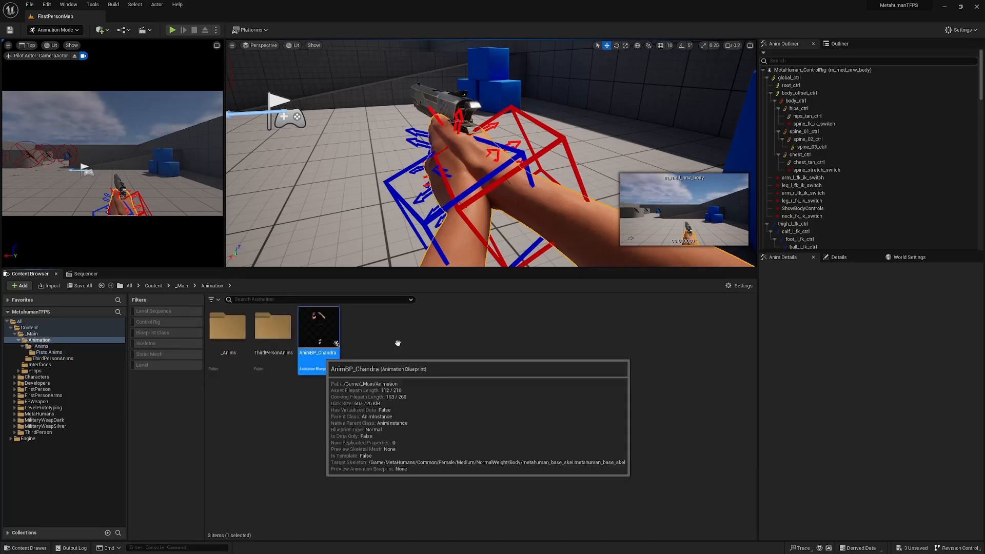
double_click(326, 351)
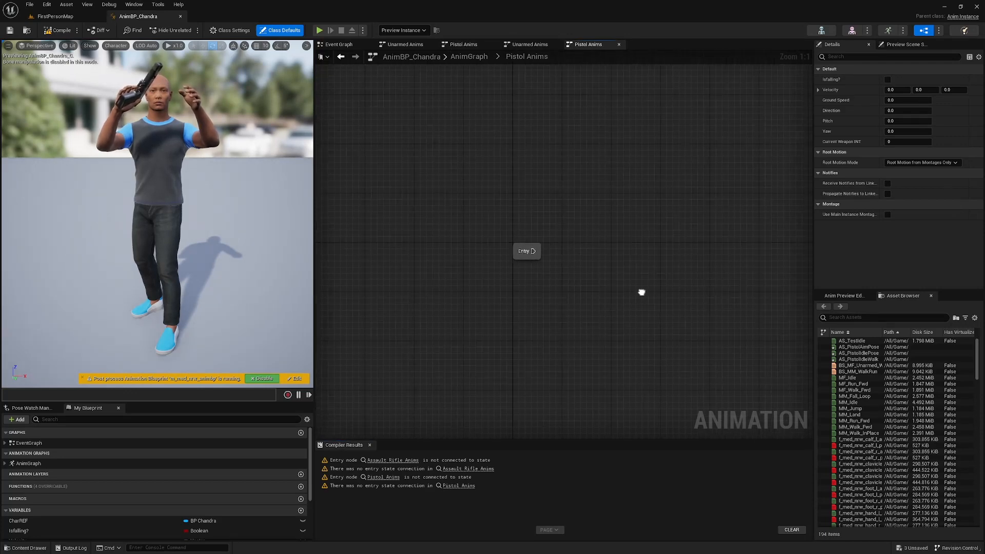
click(528, 45)
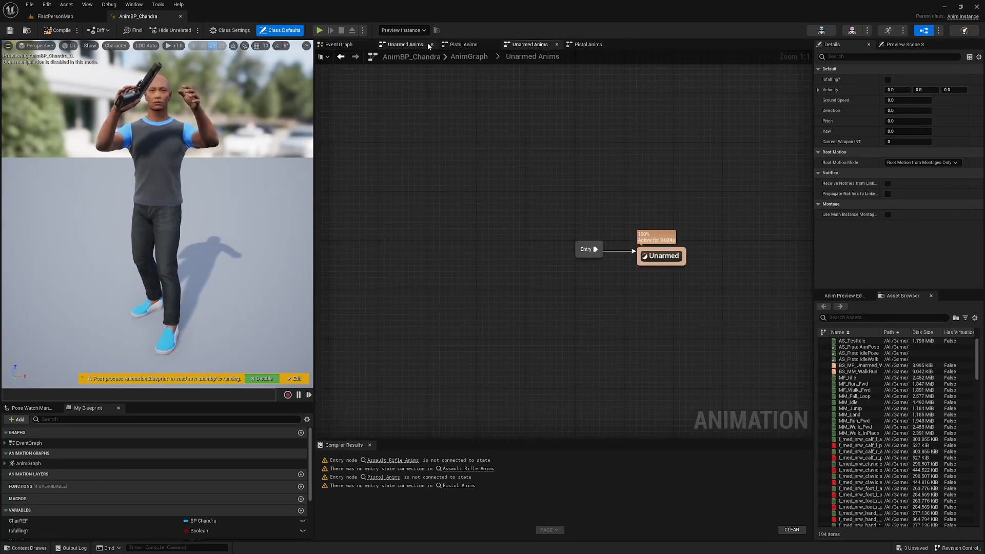
click(597, 45)
click(468, 57)
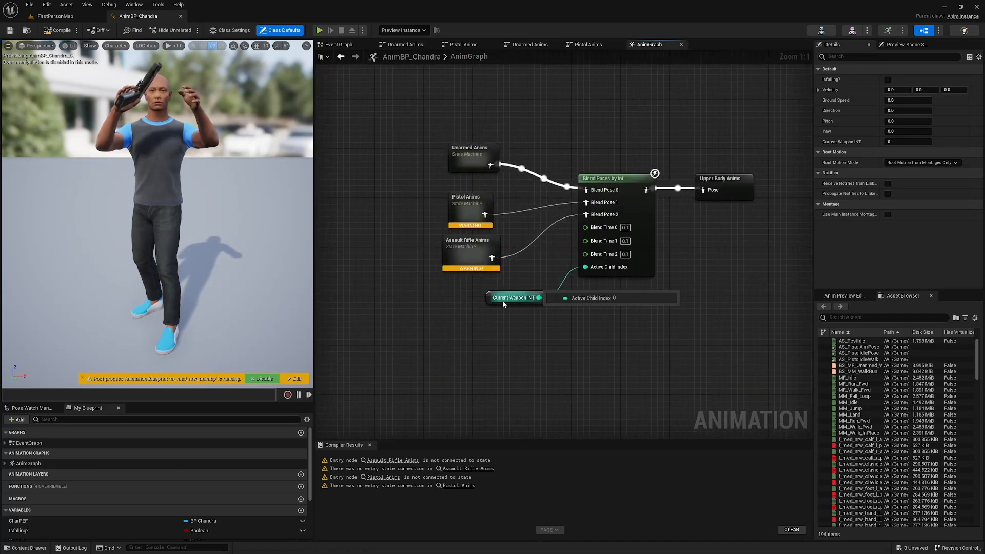
double_click(477, 202)
right_drag(477, 202, 517, 233)
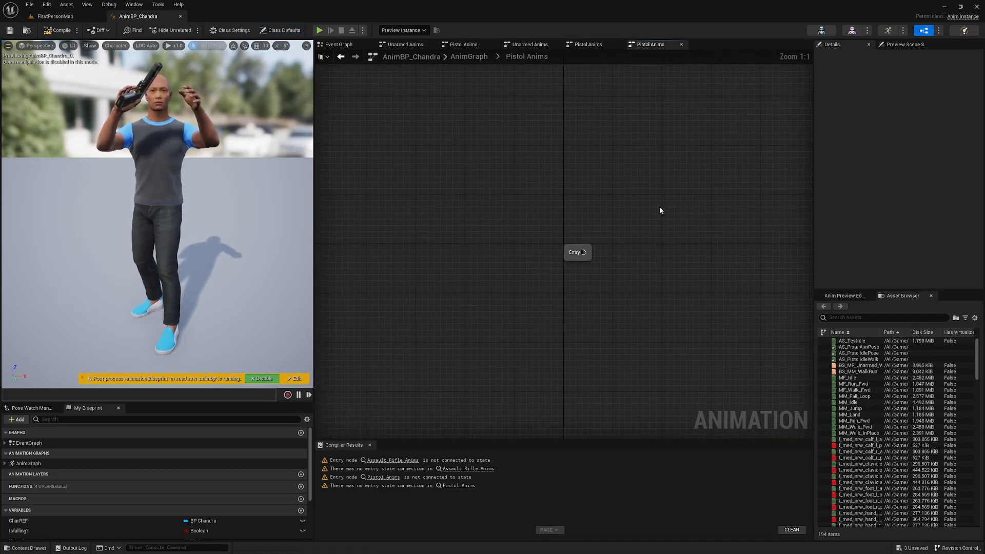
- Add a state named Idle/Walk/Run connected from Entry in the Pistol Anims state machine and align it with Entry
right_drag(686, 226, 557, 233)
drag(455, 259, 499, 260)
click(517, 282)
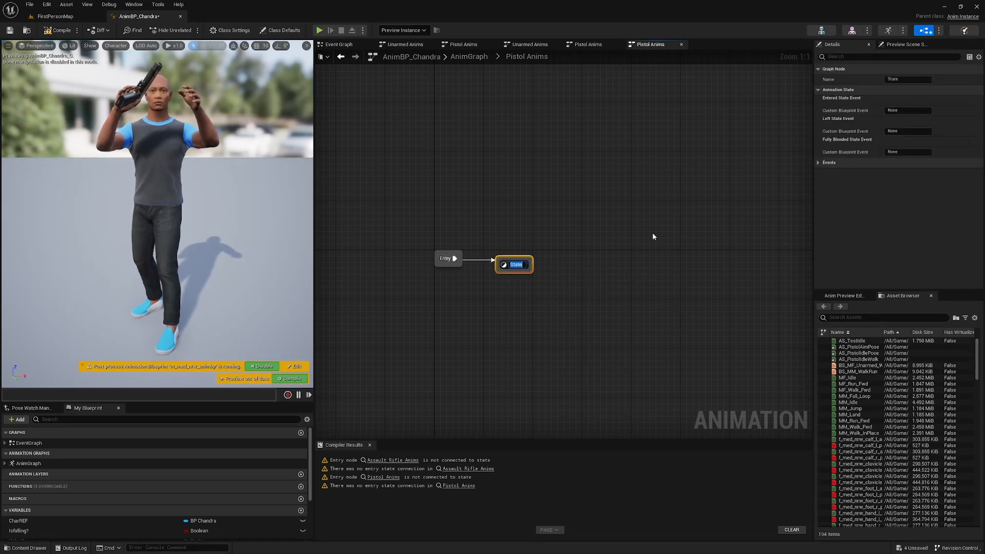
text(Idle/Walk/Run)
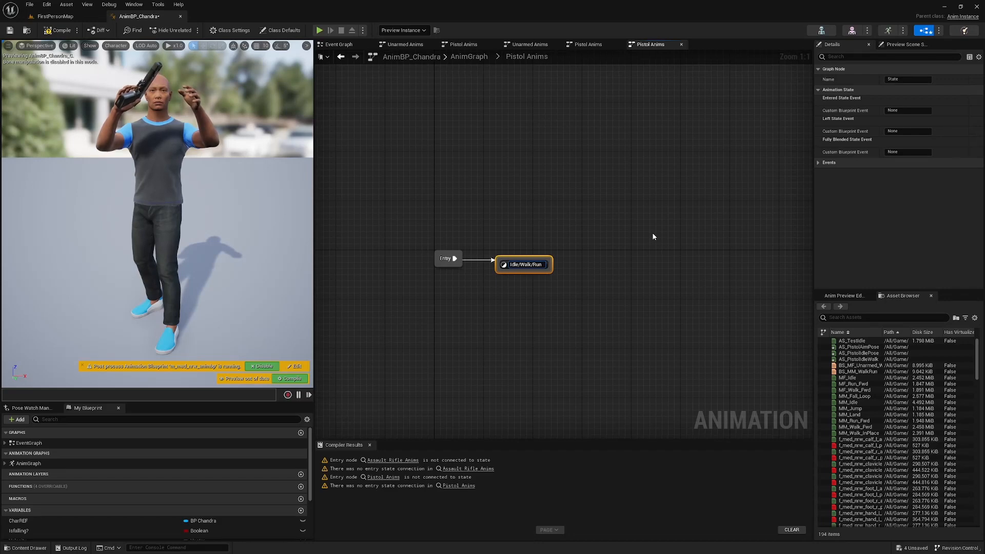
click(652, 236)
drag(532, 264, 538, 259)
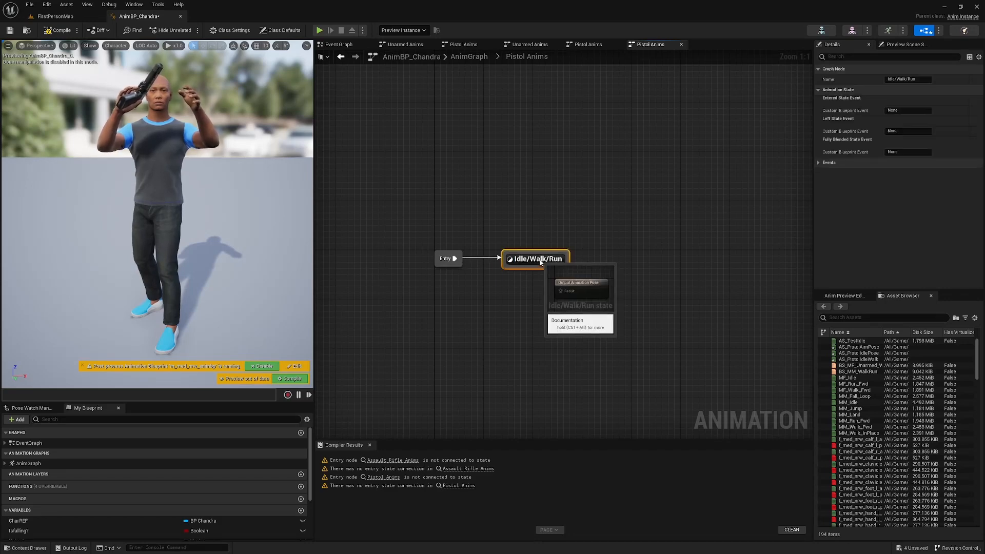
click(540, 294)
- Create a Blend Space 1D named BS_PistolIdleWalkRun in the level editor's PistolAnims folder, using the metahuman_base_skel skeleton
click(56, 17)
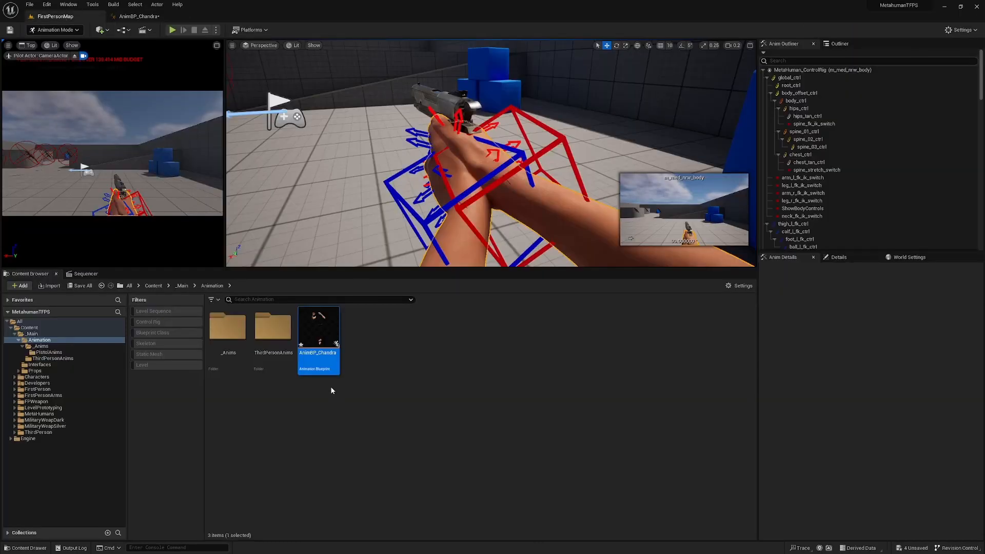
click(49, 351)
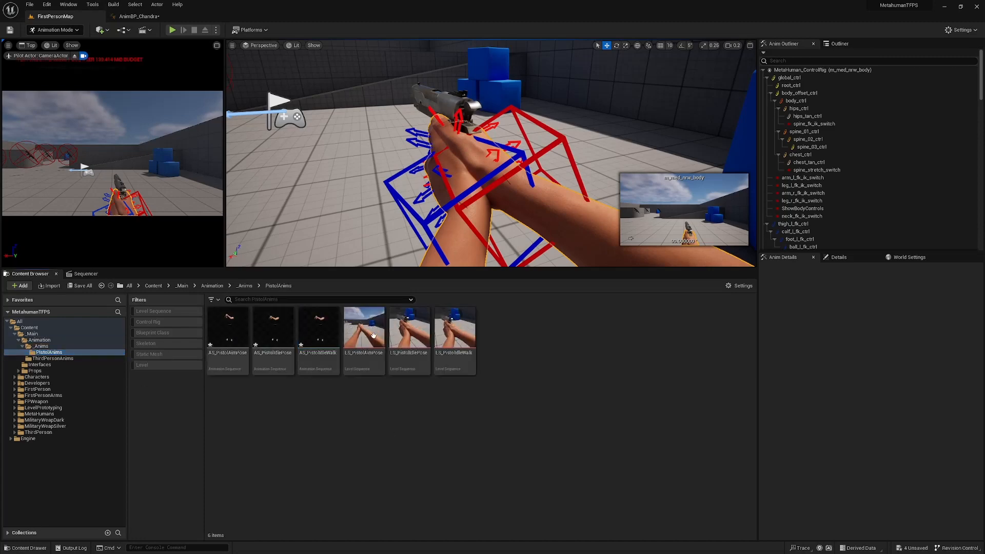
right_click(546, 344)
mouse_move(644, 182)
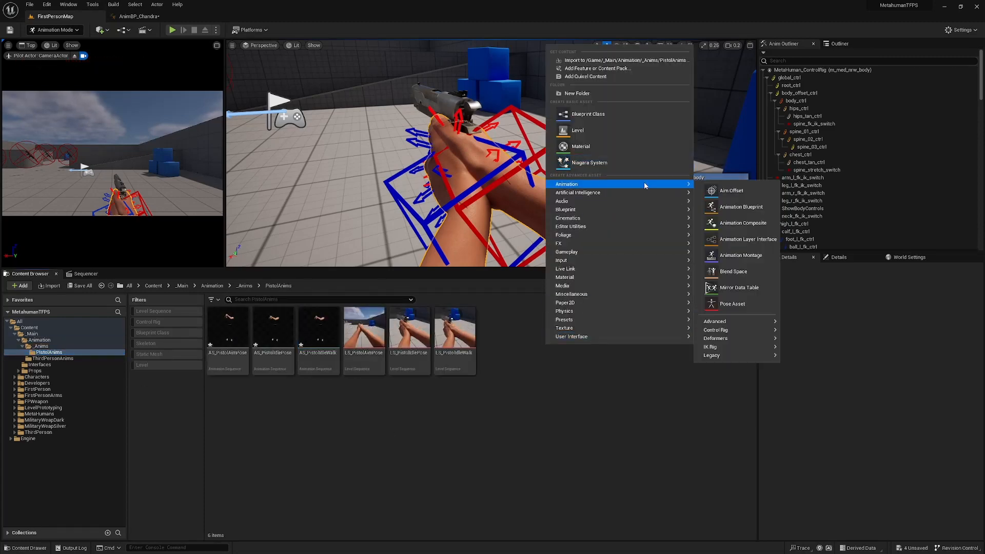
mouse_move(739, 347)
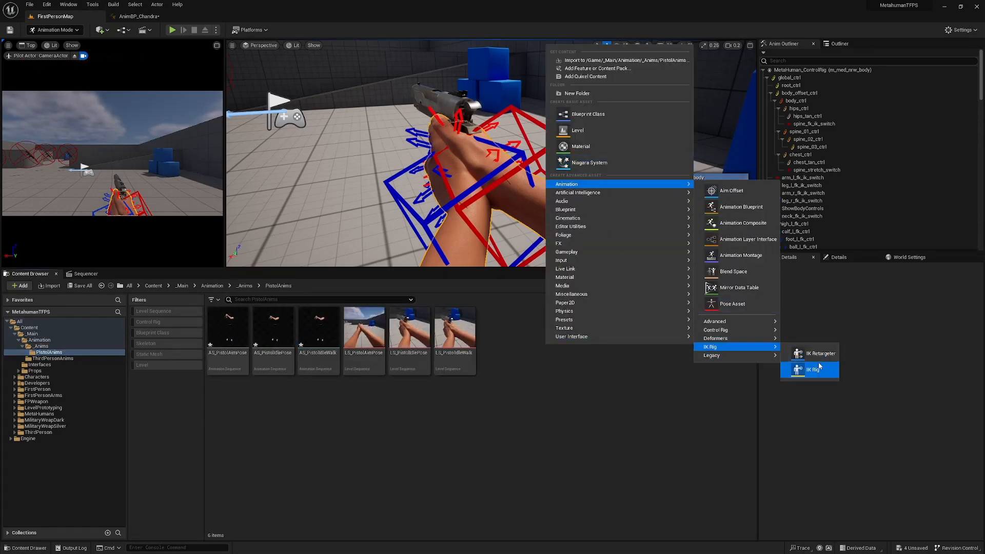
click(813, 369)
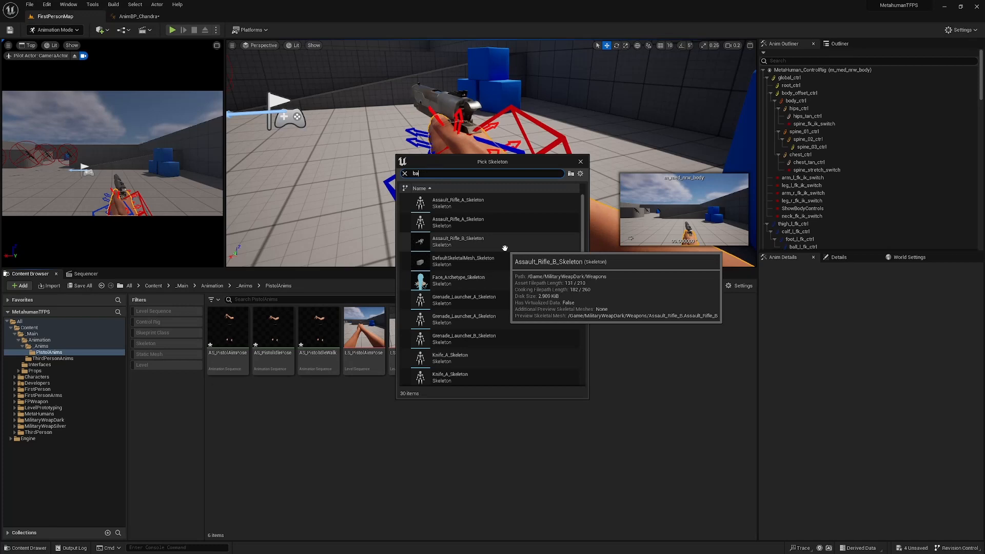
click(492, 203)
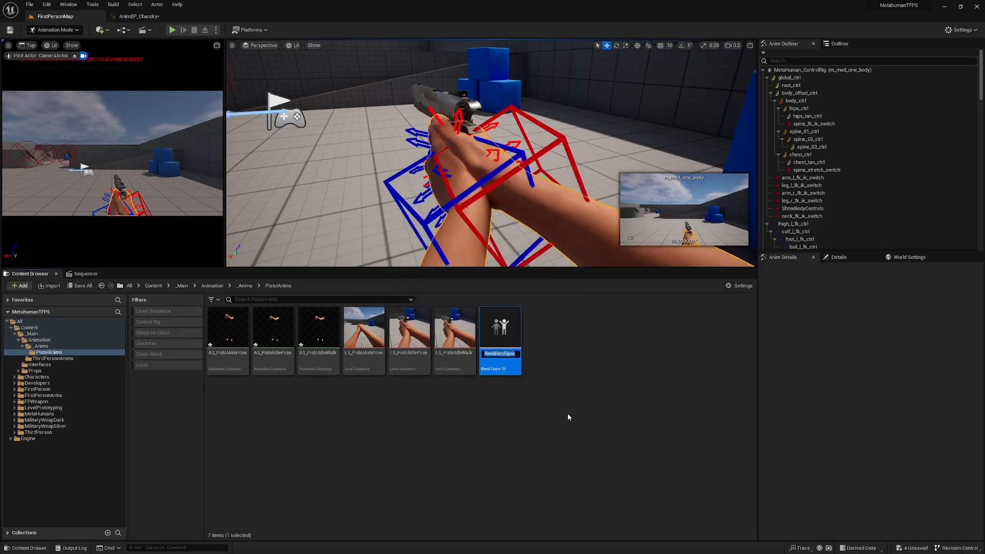
text(BS_PistolI)
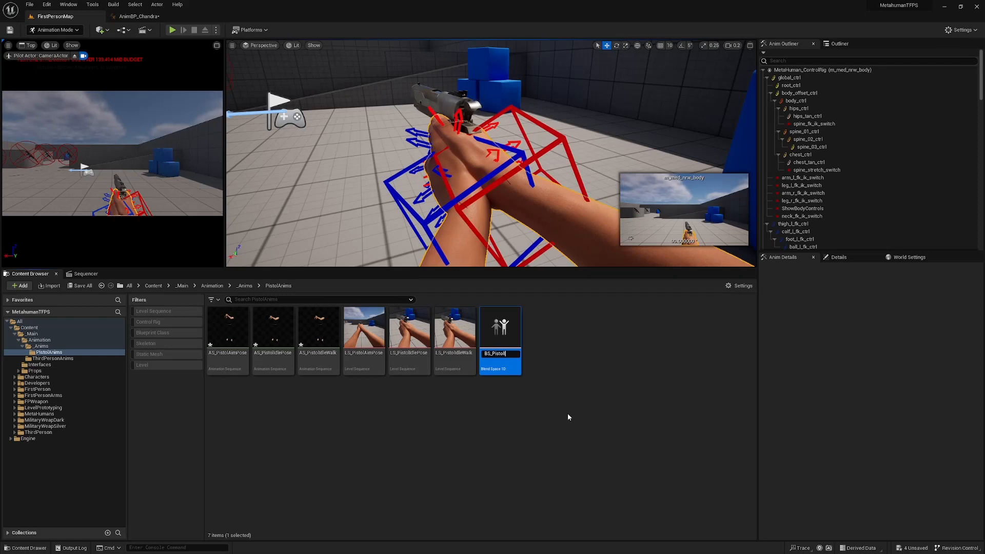
text(dleWalkRun)
key(Return)
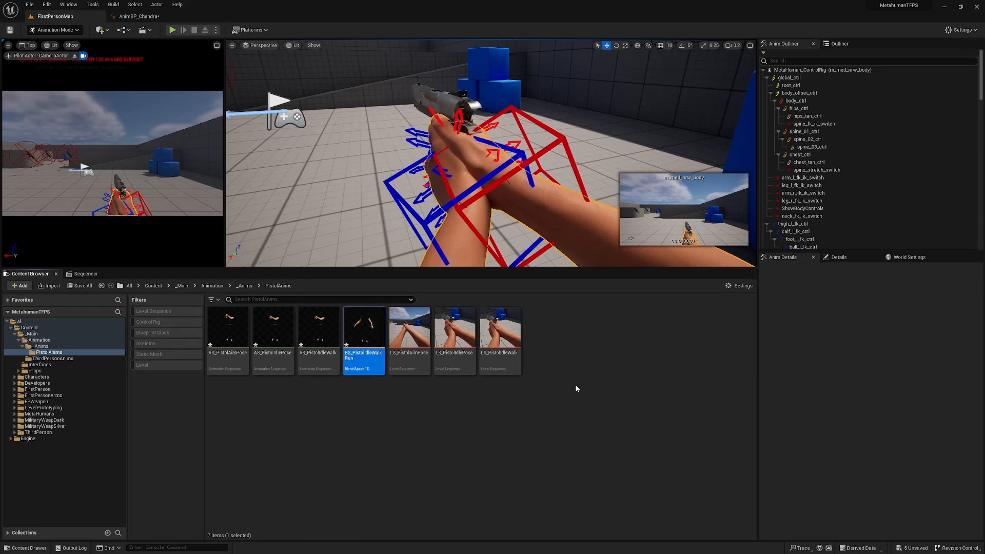
- Open BS_PistolIdleWalkRun and place AS_PistolIdlePose as the blend sample at axis value 0
double_click(374, 343)
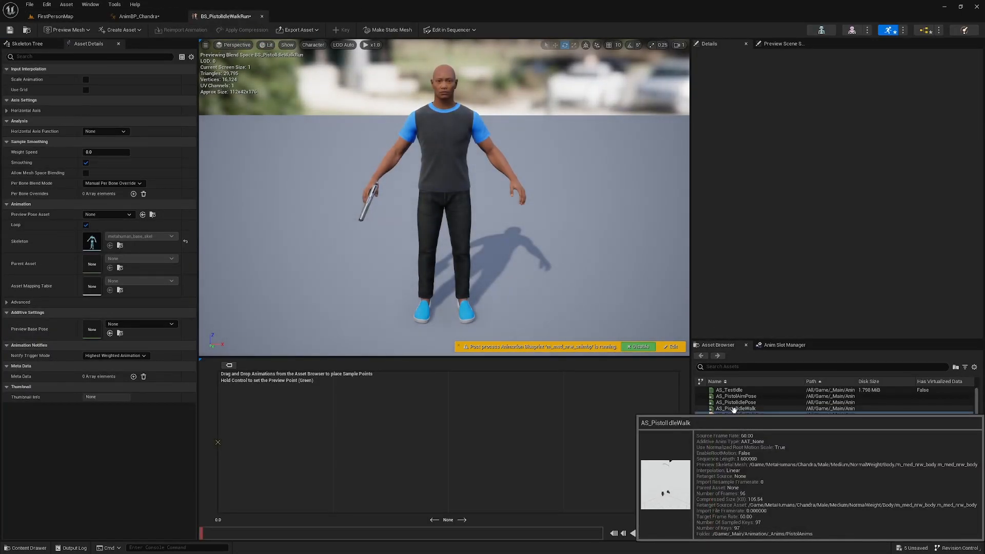
click(755, 403)
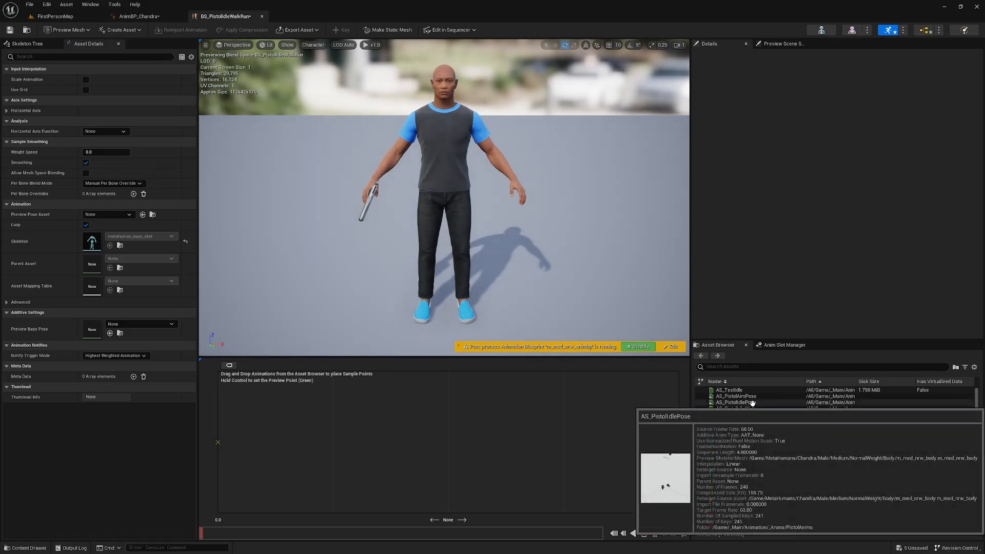
drag(756, 403, 441, 446)
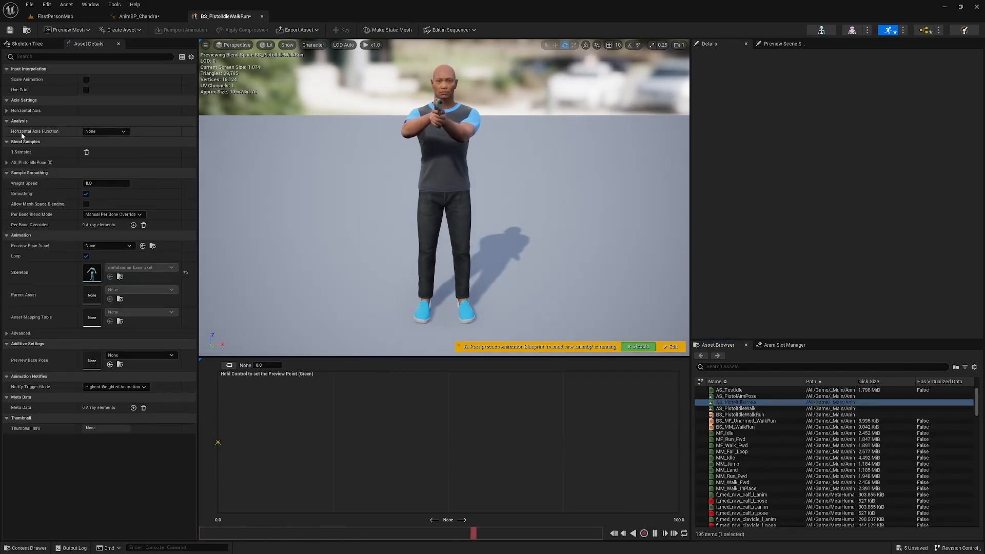
- Name the blend space's horizontal axis Ground Speed and set its maximum axis value to 600
click(6, 111)
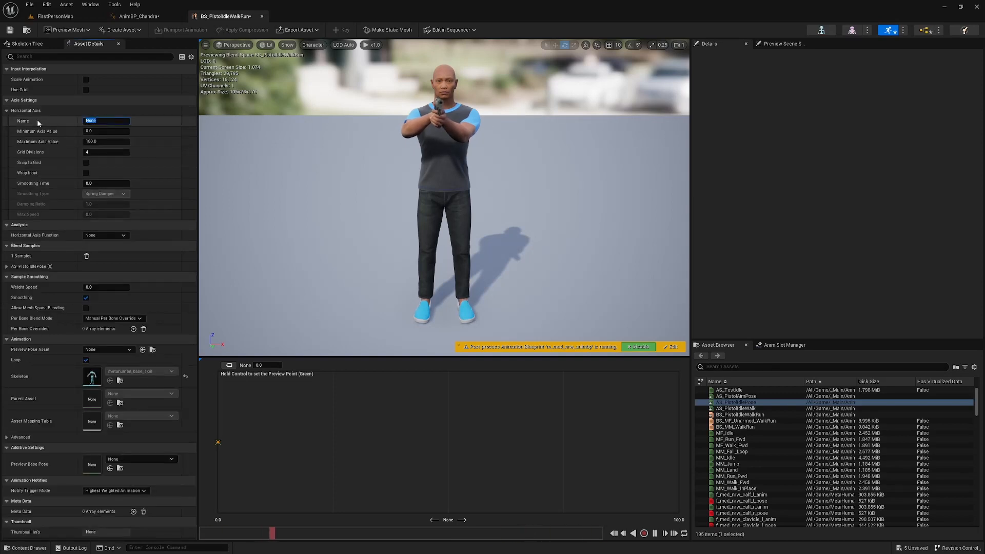
text(Ground Speed)
click(94, 142)
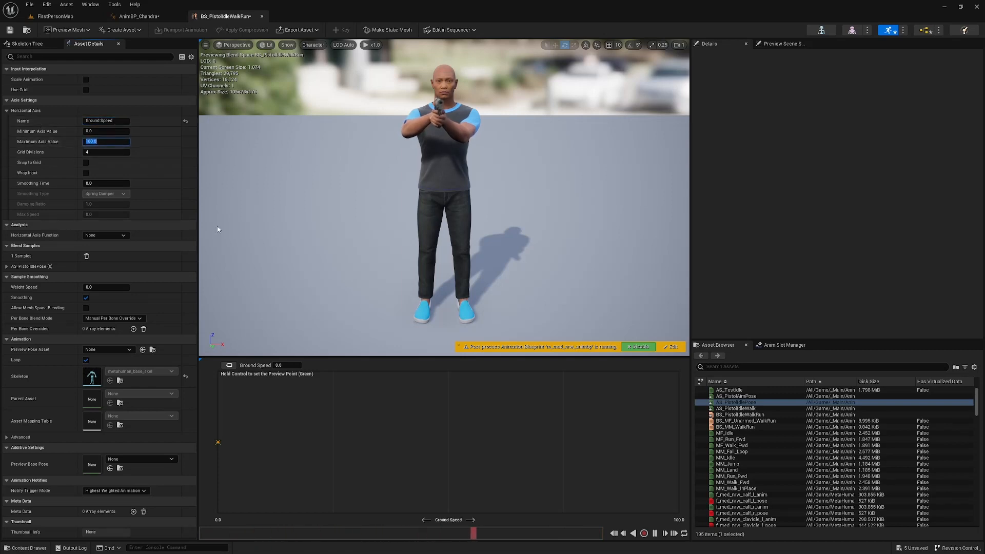
text(600)
- Place AS_PistolIdleWalk as the blend sample at Ground Speed 600, then save and close BS_PistolIdleWalkRun
scroll(333, 246, down, 3)
click(533, 466)
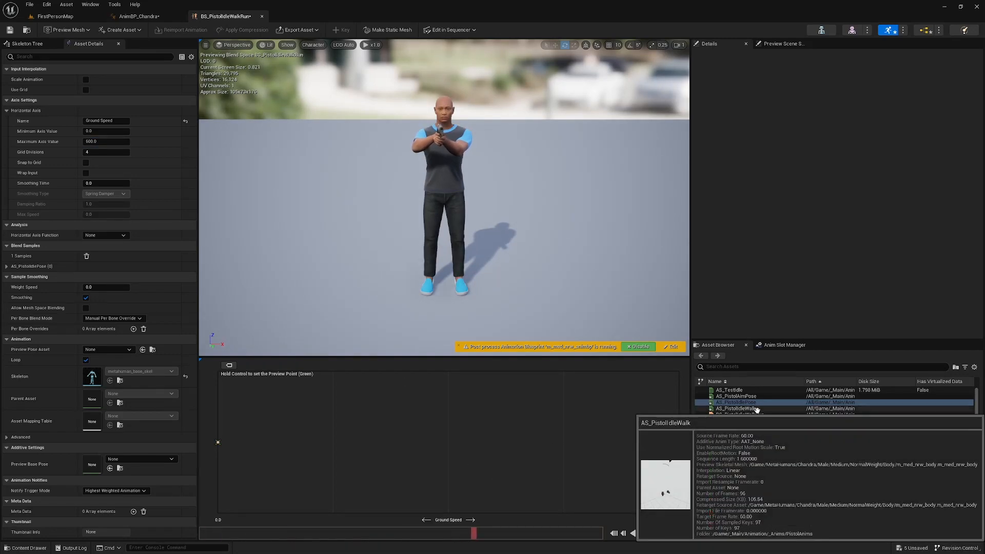
drag(755, 409, 687, 444)
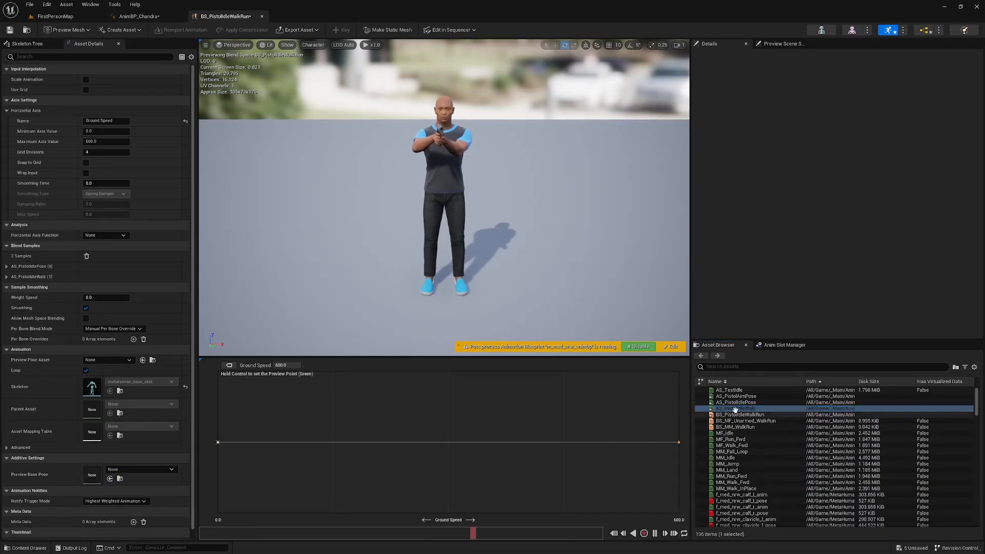
click(10, 30)
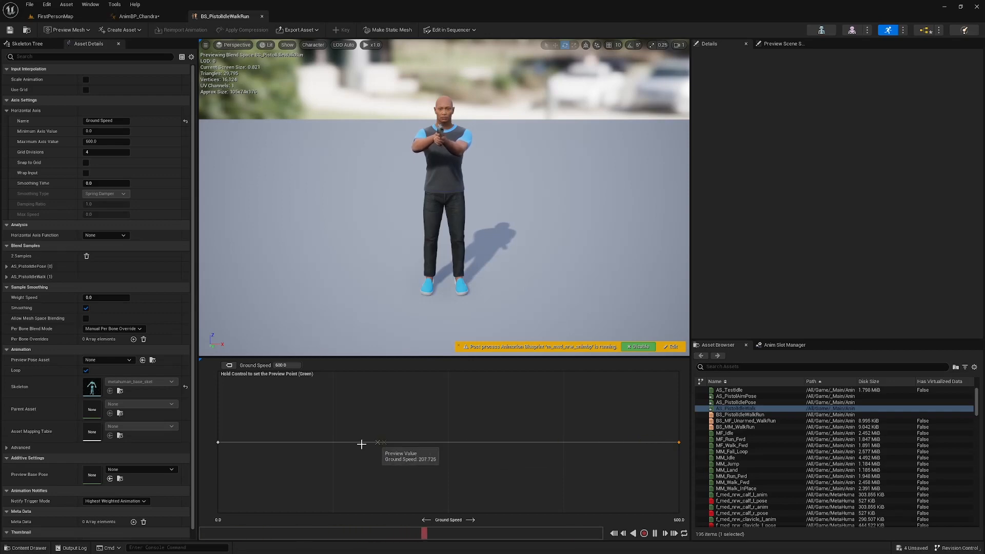
click(262, 16)
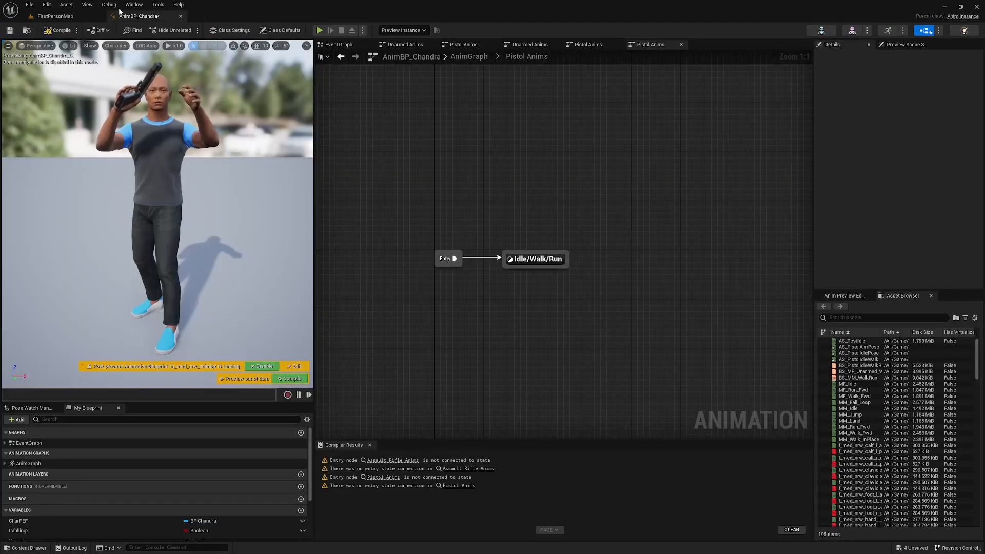
- Enter the Idle/Walk/Run state, add a BS_PistolIdleWalkRun player and connect it to the Output Animation Pose
double_click(536, 260)
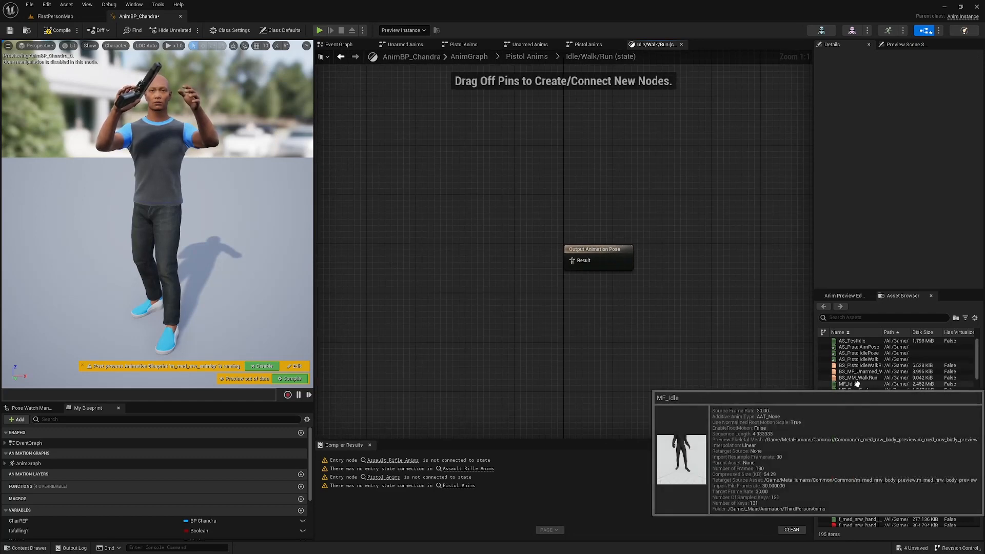
click(881, 365)
drag(881, 366, 469, 257)
drag(535, 273, 529, 242)
click(485, 303)
- Feed the GroundSpeed variable into the blend space's Ground Speed input, align the nodes, then compile and save AnimBP_Chandra
scroll(58, 500, down, 3)
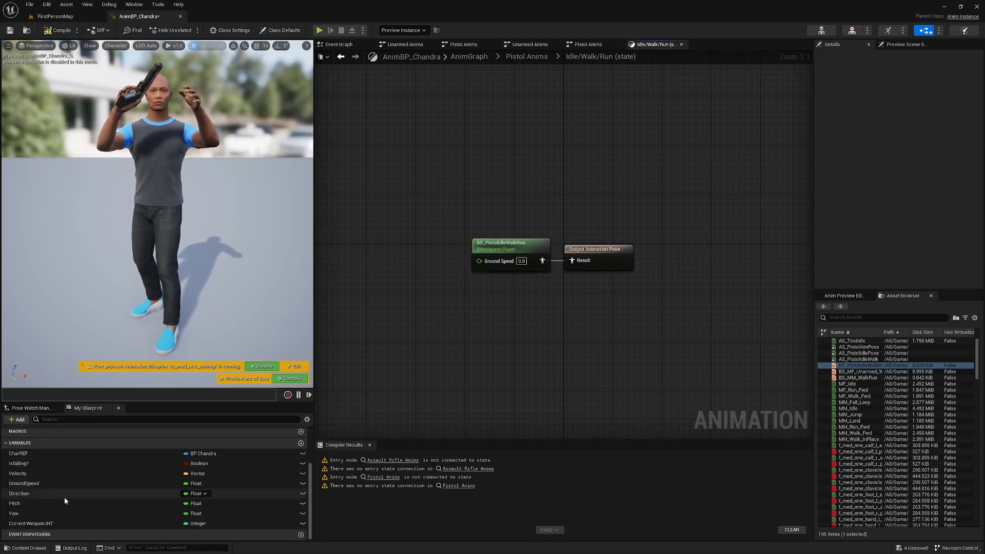
drag(35, 485, 411, 266)
click(378, 160)
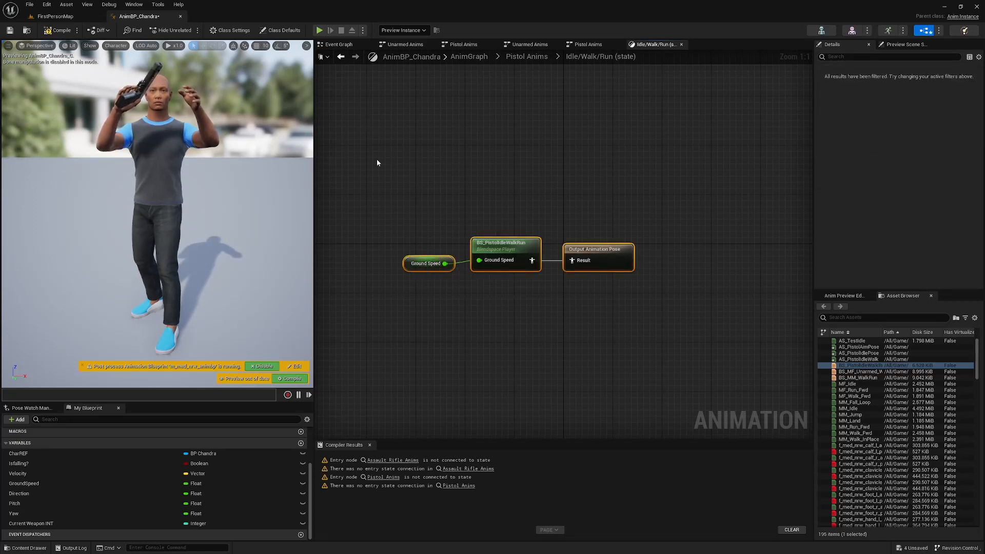
key(F7)
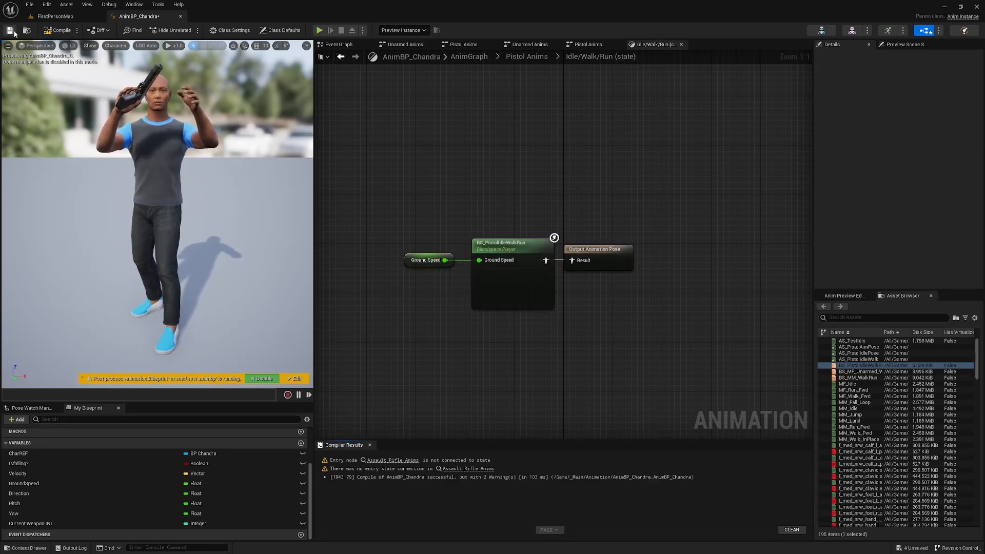
double_click(585, 57)
click(526, 56)
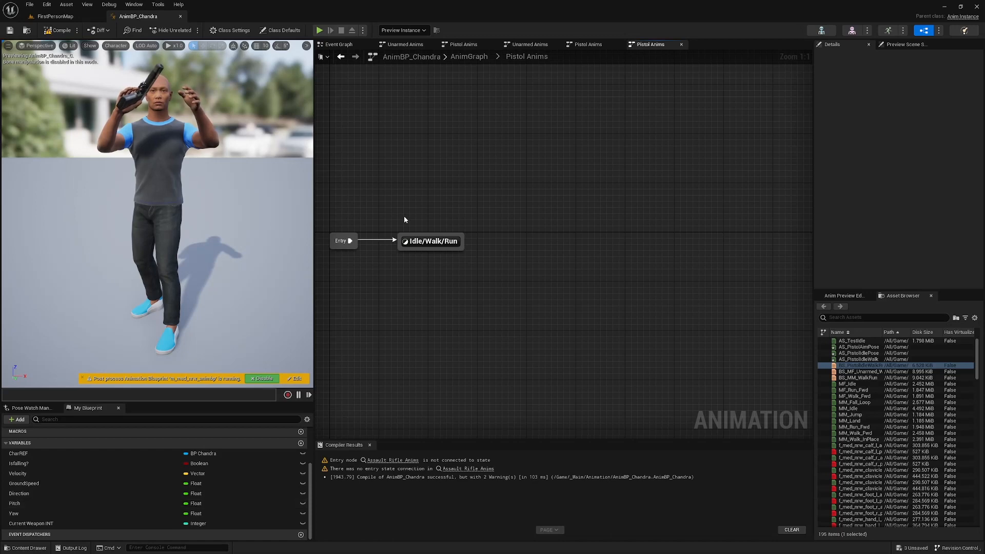
- Open BP_Chandra from the MetaHumans/Chandra folder and find empty space below the fire logic in its Event Graph
click(55, 16)
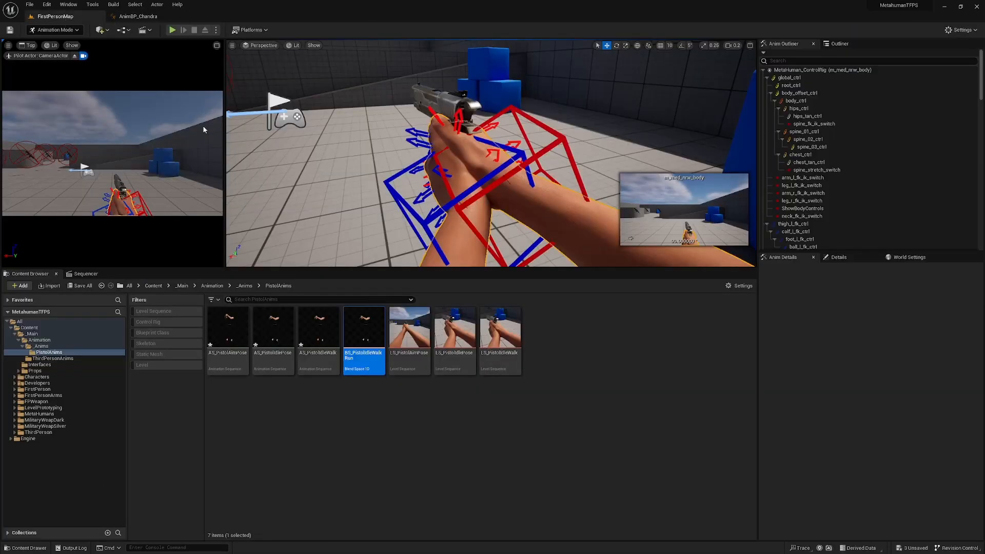
click(39, 414)
double_click(227, 328)
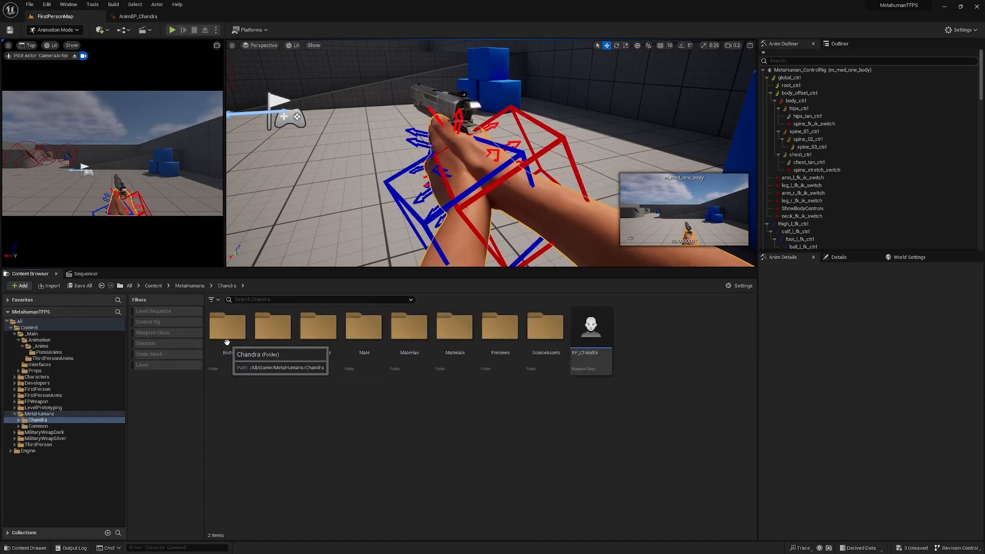
double_click(591, 327)
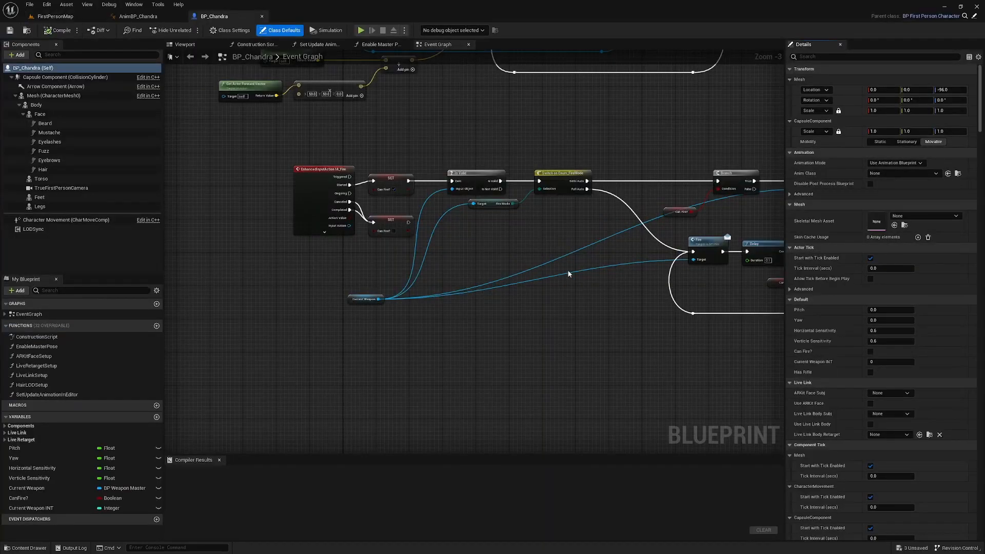
right_drag(539, 139, 460, 66)
right_drag(427, 285, 423, 489)
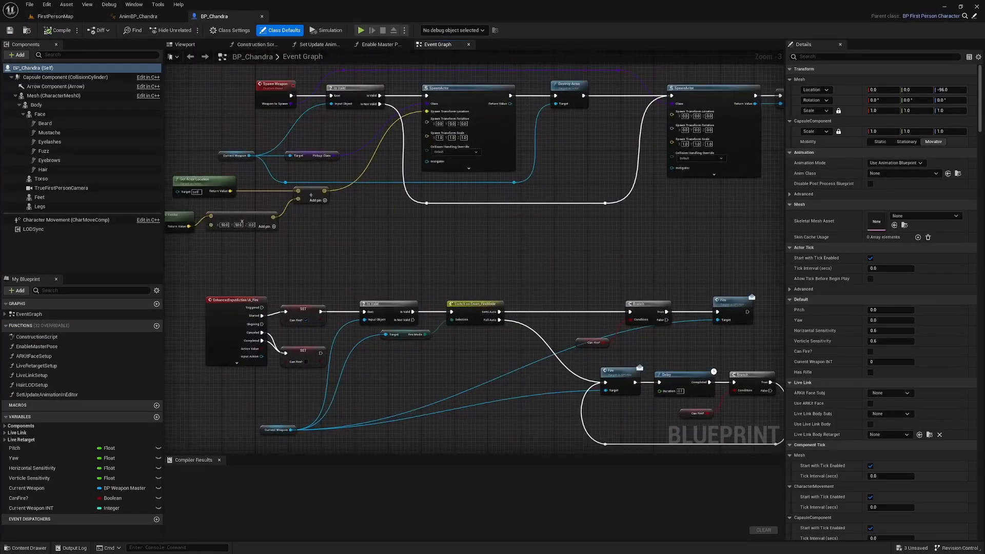
right_drag(356, 333, 347, 160)
scroll(312, 119, down, 3)
scroll(347, 161, up, 5)
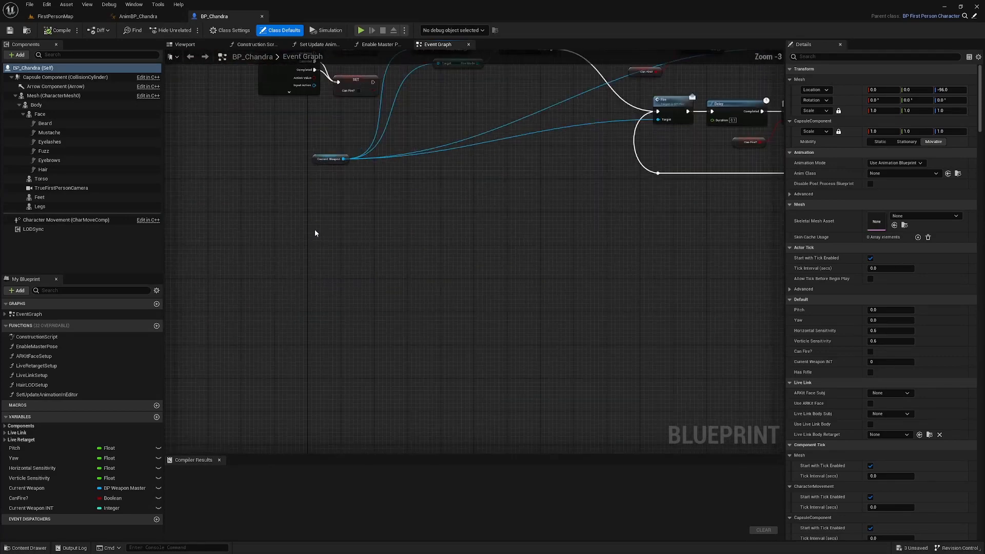
- Check the input actions in the level editor's ThirdPerson/Input/Actions folder
click(54, 16)
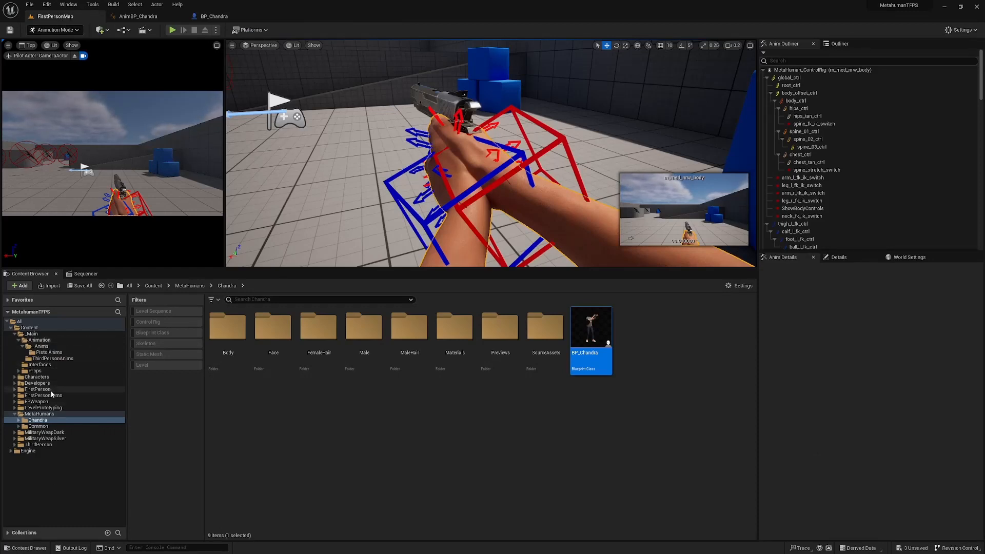
click(38, 444)
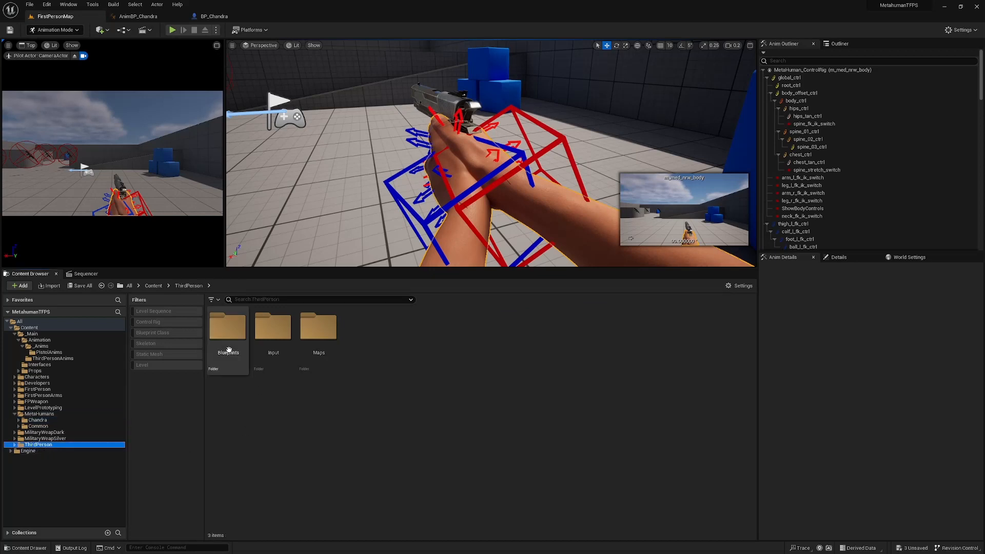
double_click(273, 328)
double_click(227, 328)
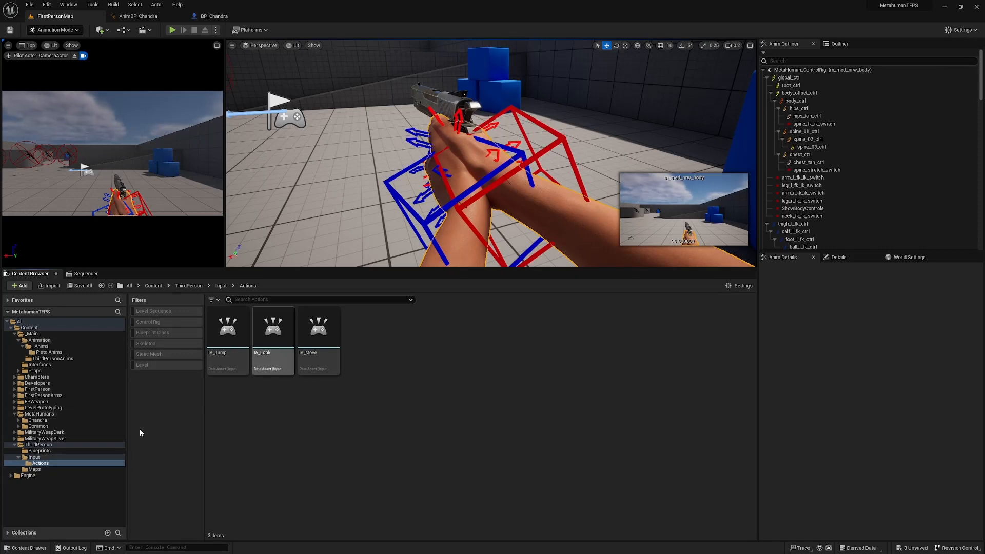
- Delete the IA_Shoot input action from the FirstPerson/Input/Actions folder
click(37, 390)
double_click(273, 328)
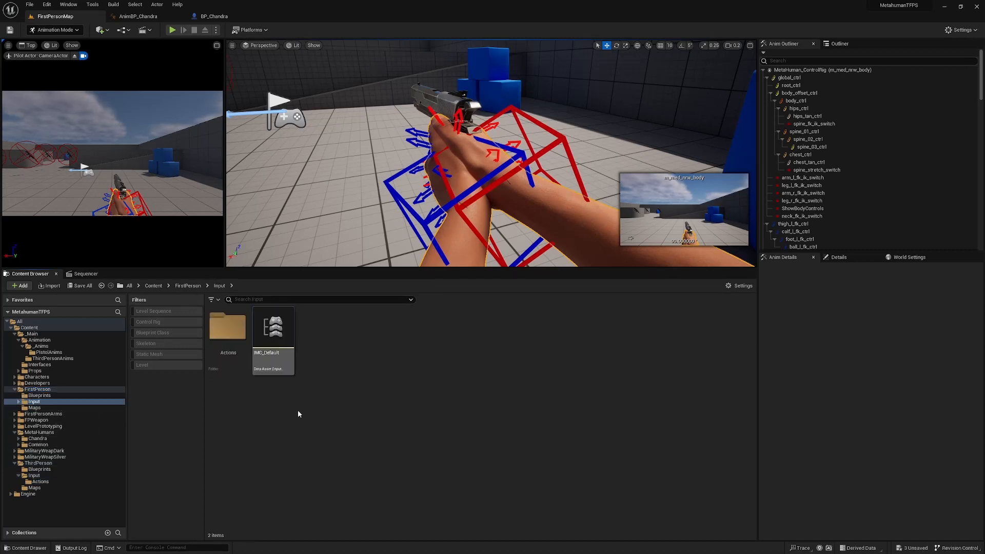
double_click(227, 328)
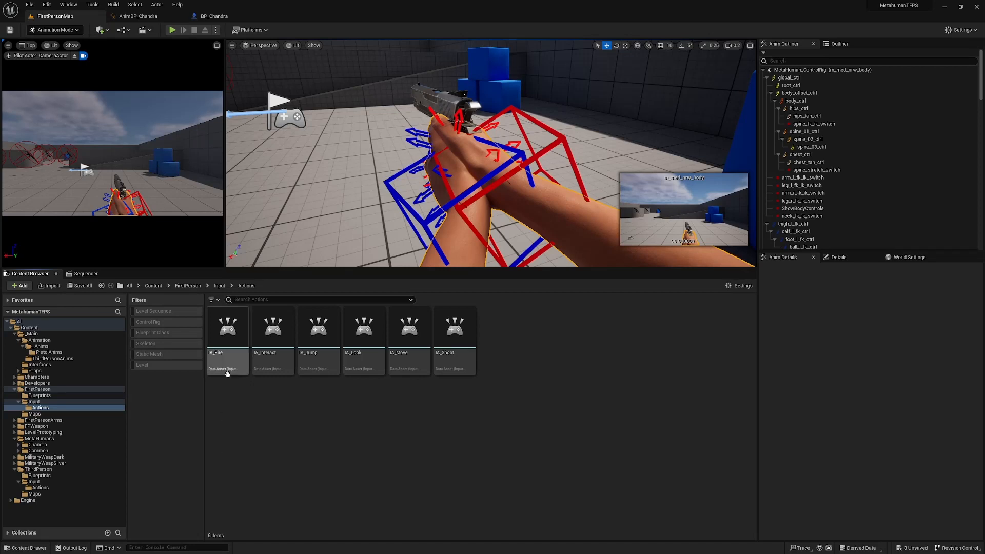
click(470, 349)
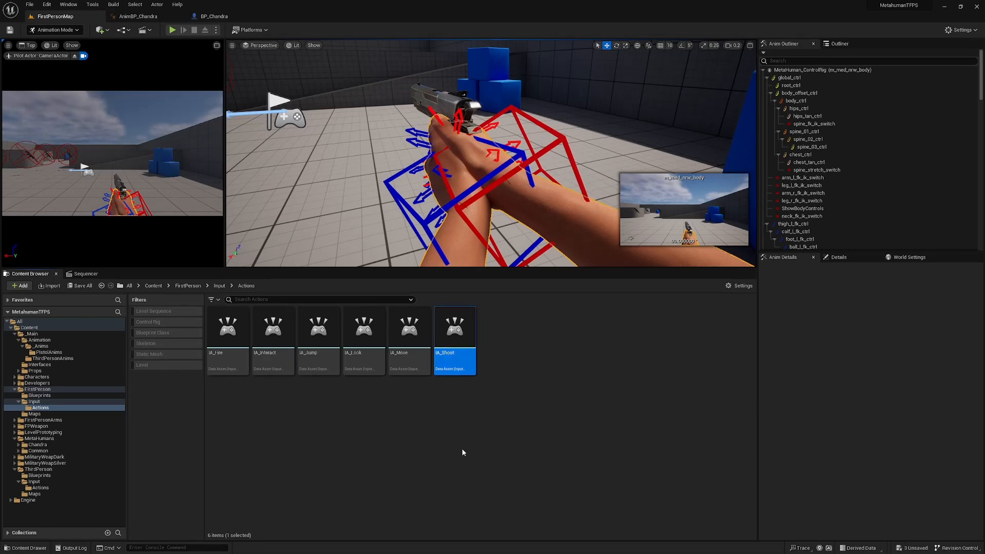
key(Delete)
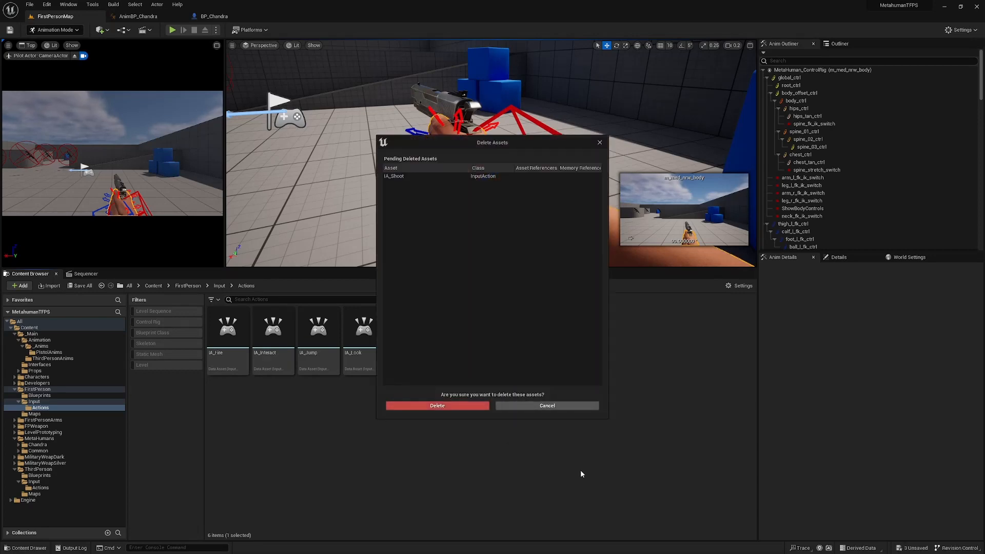
click(445, 406)
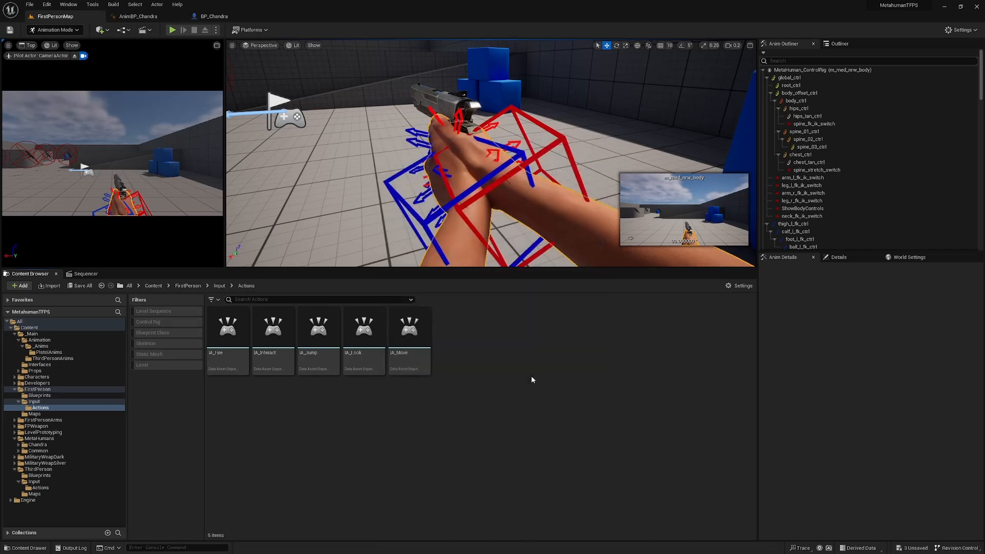
- Create a new Input Action named IA_Aim in the FirstPerson/Input/Actions folder
right_click(462, 343)
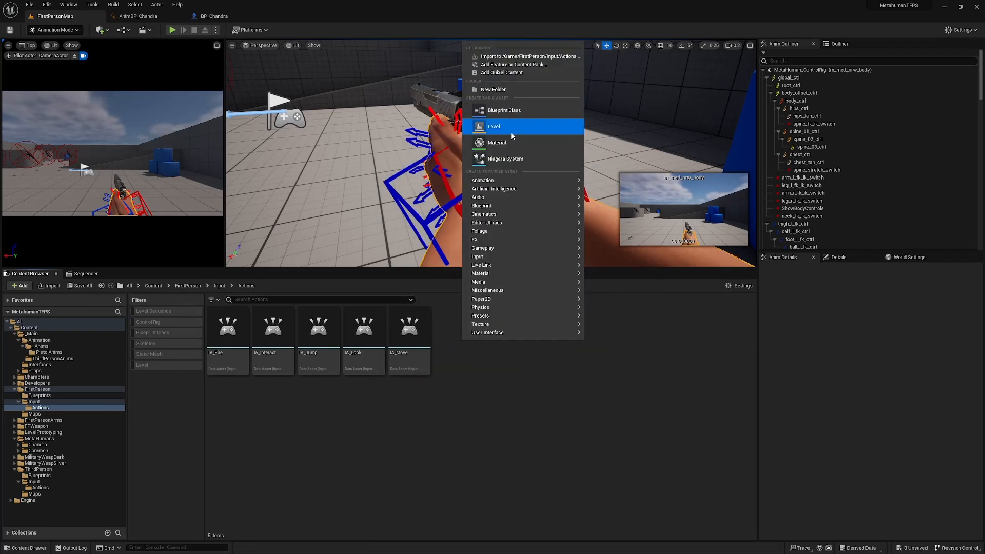
mouse_move(518, 257)
click(628, 293)
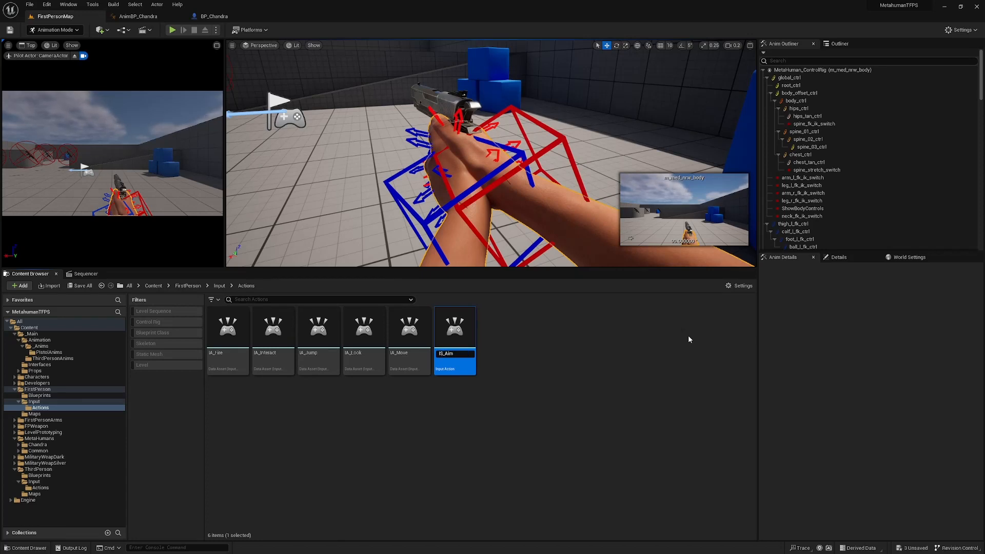
text(I_Aim)
key(Left)
key(Left)
key(Left)
key(Left)
text(A)
key(Return)
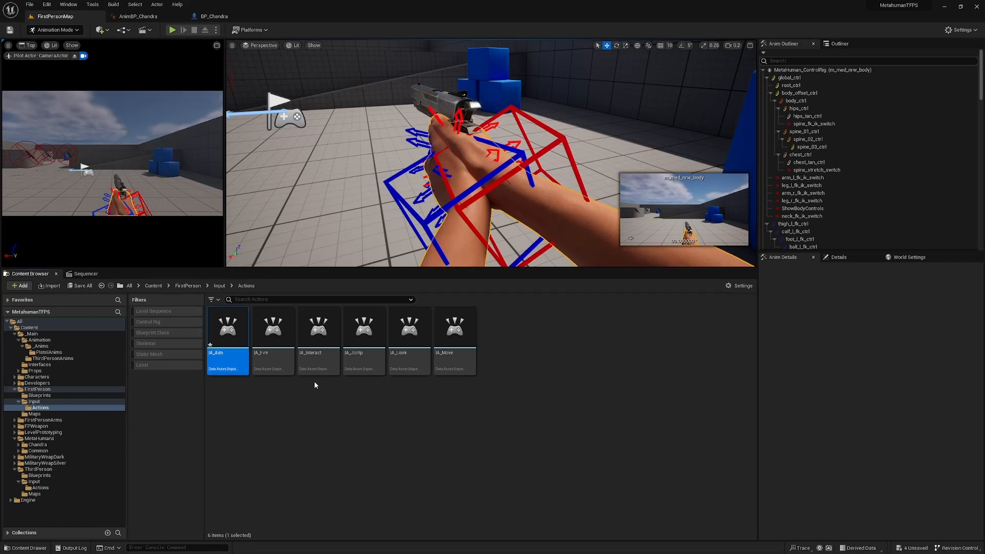
- Open IA_Aim docked with the other editors, save it with its default settings and close it
double_click(234, 340)
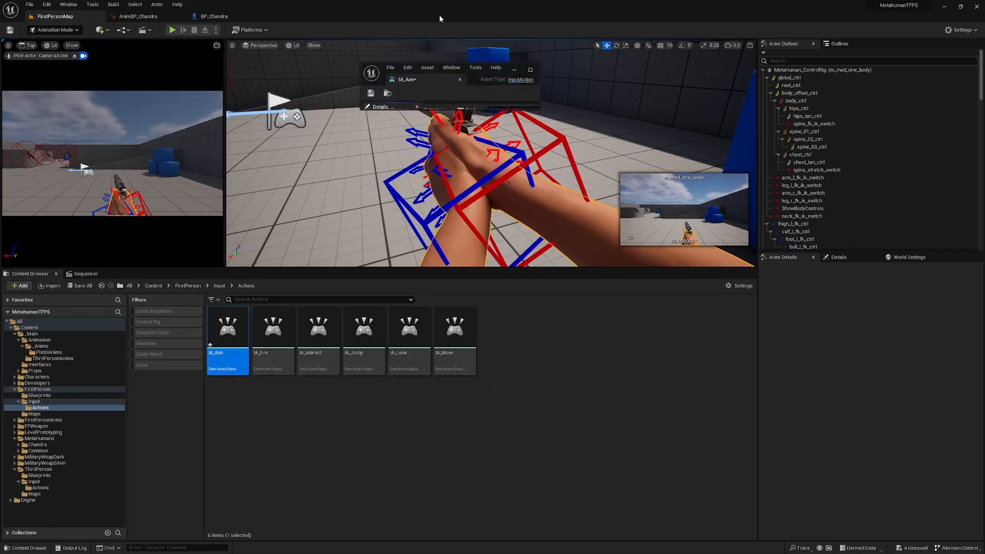
drag(414, 80, 285, 19)
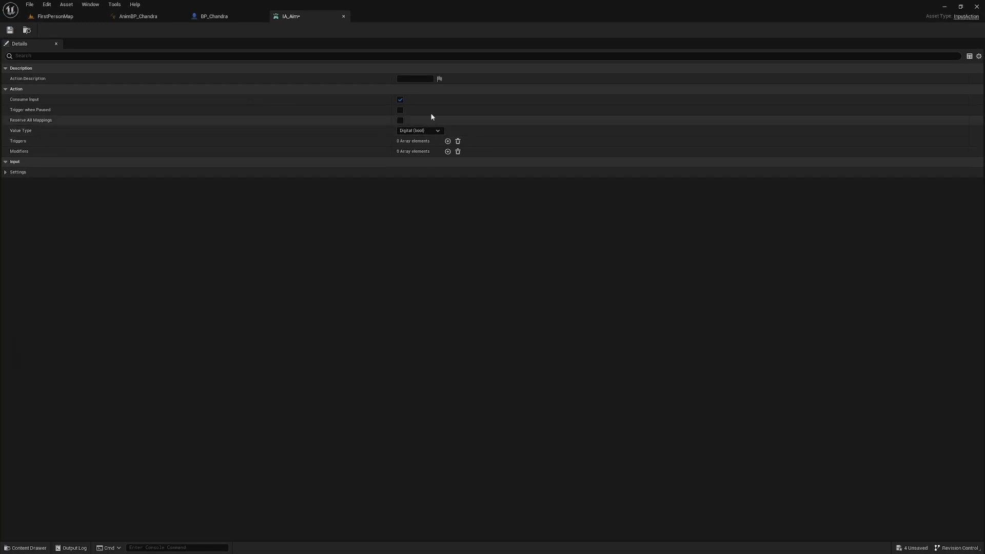
click(343, 16)
- Open the IMC_Default input mapping context from the FirstPerson/Input folder
click(70, 17)
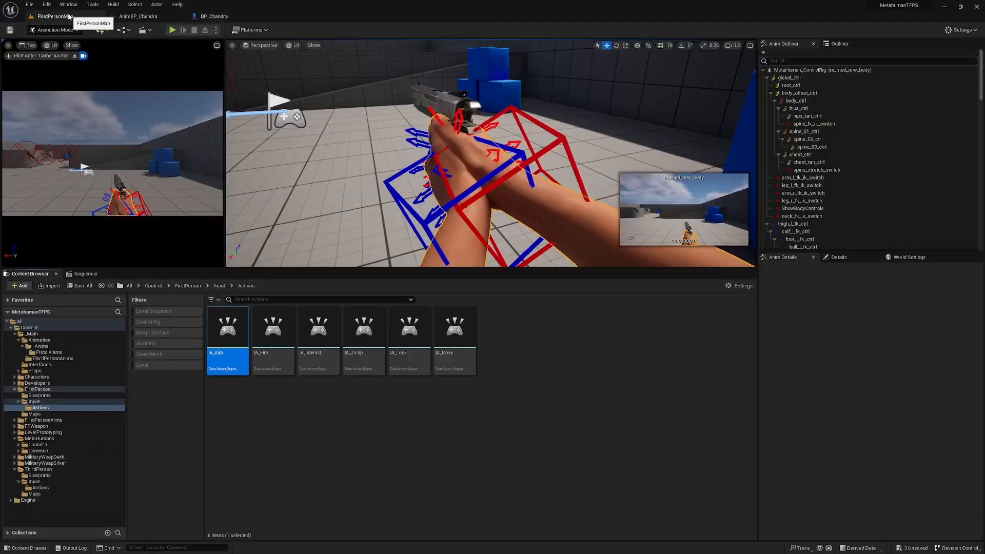
click(218, 286)
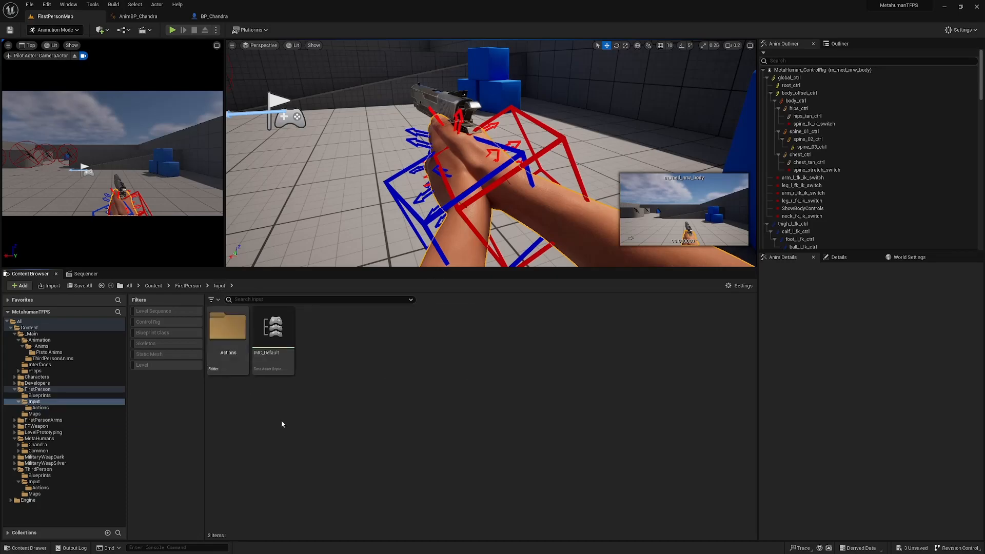
double_click(284, 343)
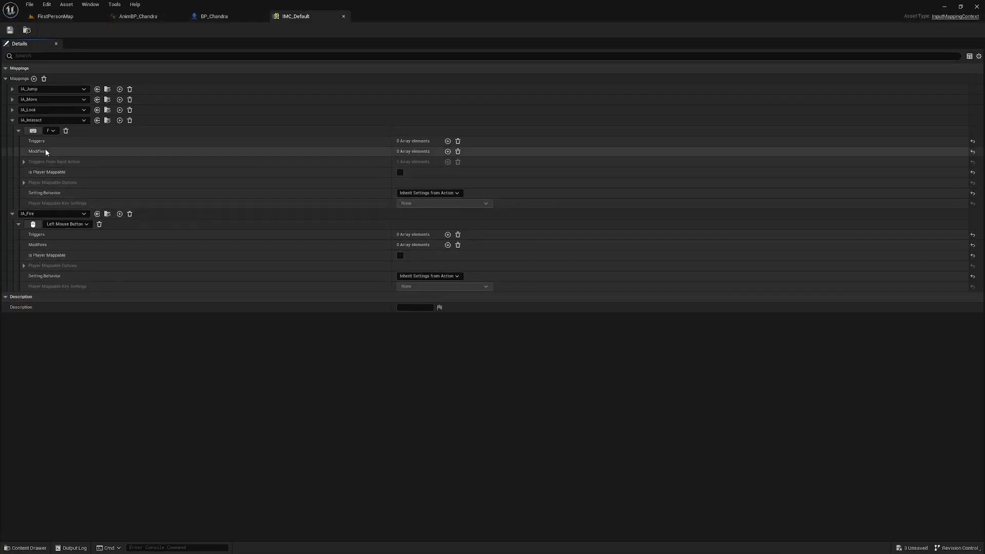
- Add an IA_Aim mapping bound to the Right Mouse Button in IMC_Default and save the asset
click(34, 79)
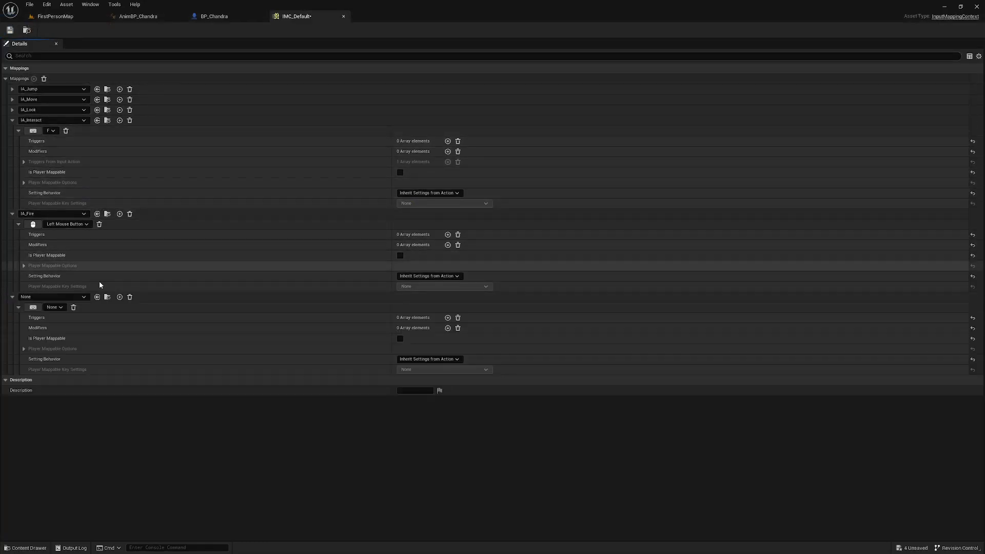
click(69, 296)
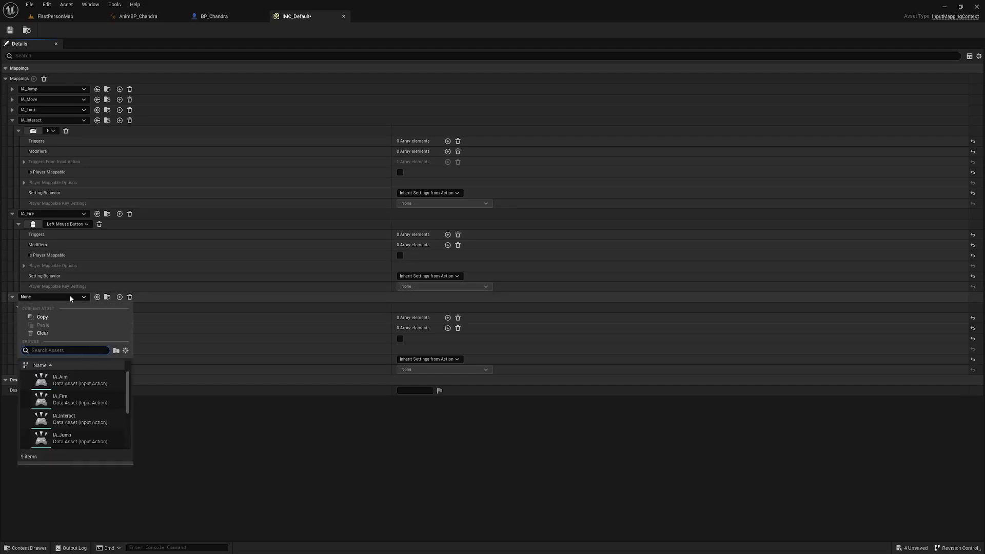
click(73, 380)
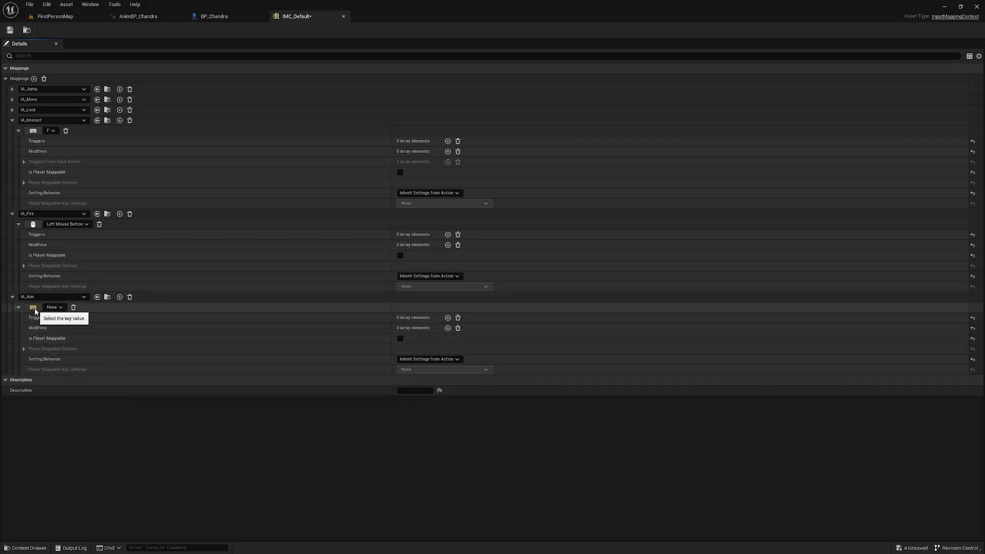
right_click(37, 310)
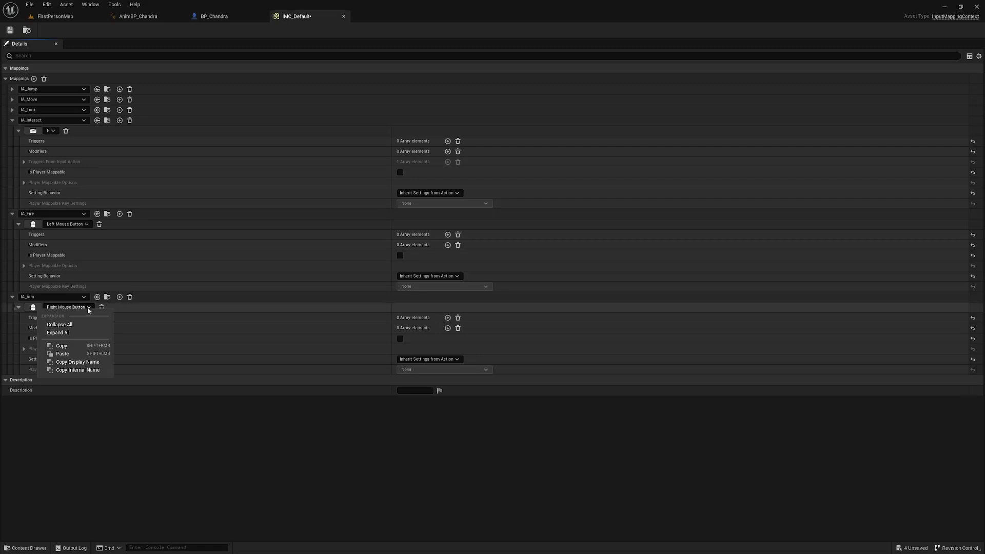
click(246, 445)
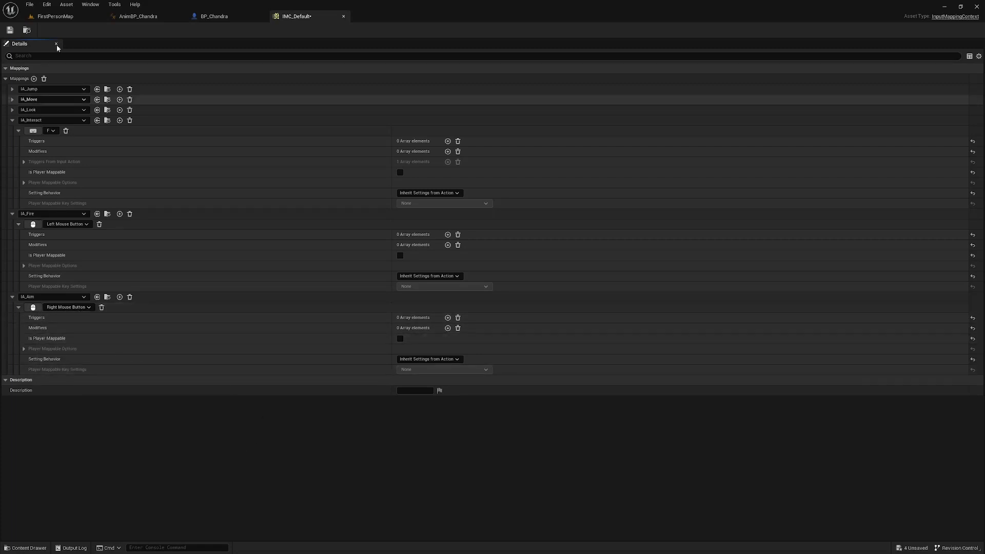
click(10, 30)
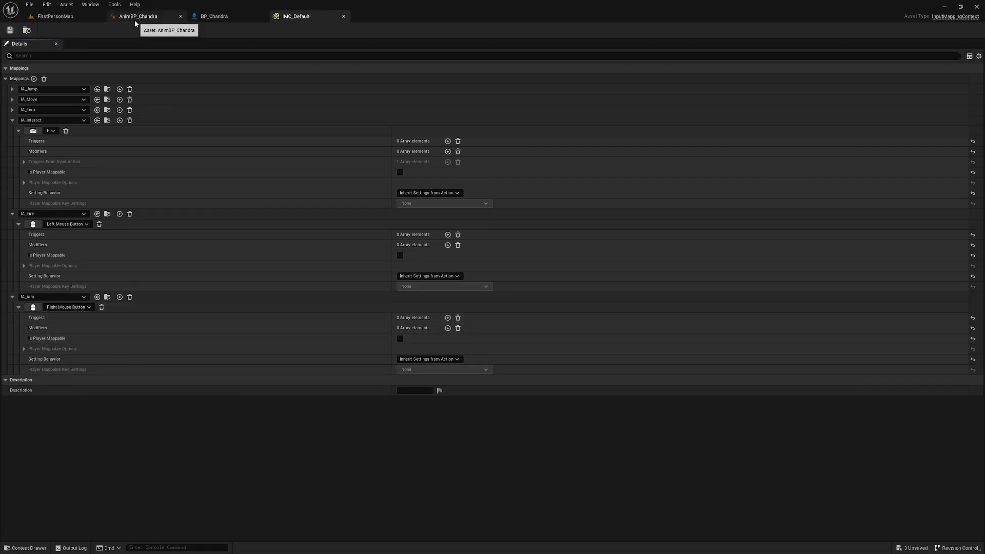
- In BP_Chandra's Event Graph, move the interact, spawn weapon and fire node groups down to make room above them
click(213, 17)
right_drag(379, 136, 345, 416)
scroll(345, 416, down, 5)
right_drag(358, 291, 378, 213)
scroll(368, 337, up, 6)
scroll(380, 216, down, 3)
right_drag(493, 297, 457, 200)
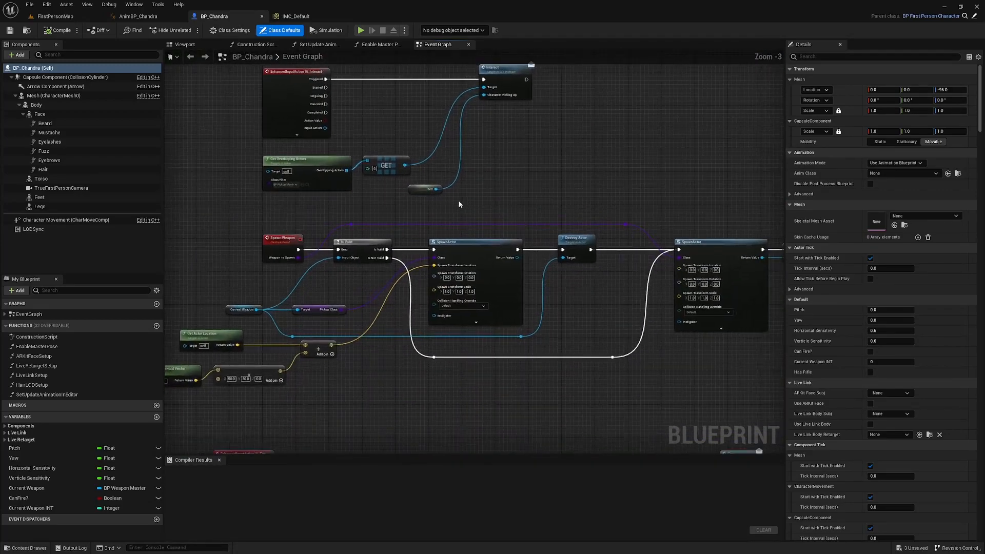
scroll(457, 200, down, 4)
right_drag(472, 236, 418, 218)
drag(325, 145, 738, 365)
drag(427, 139, 427, 177)
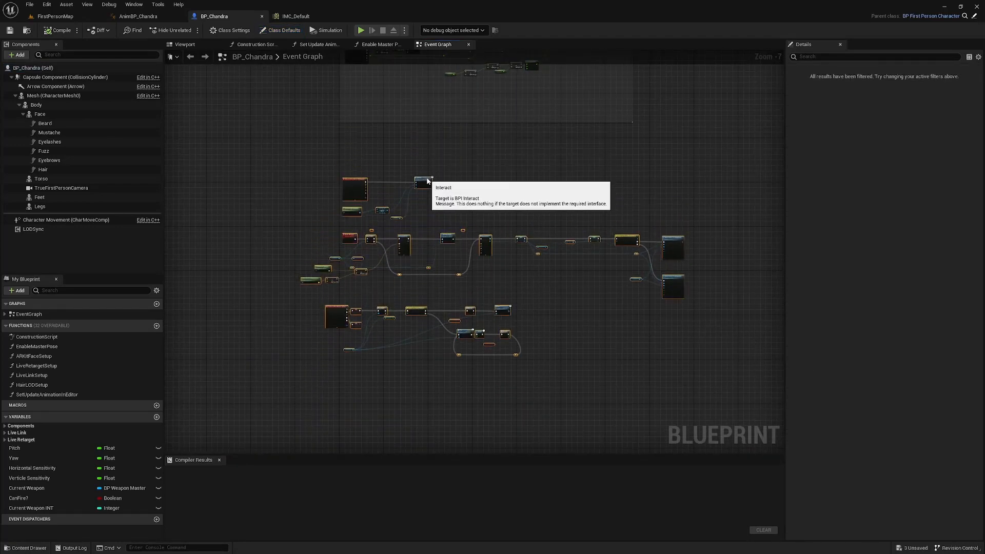
click(361, 158)
scroll(362, 157, up, 4)
scroll(361, 158, up, 1)
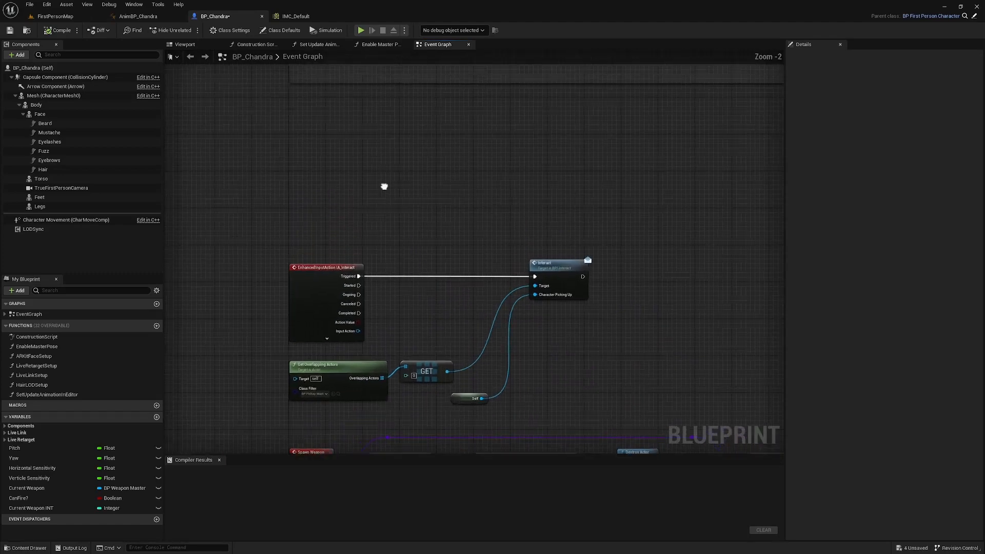
right_click(296, 164)
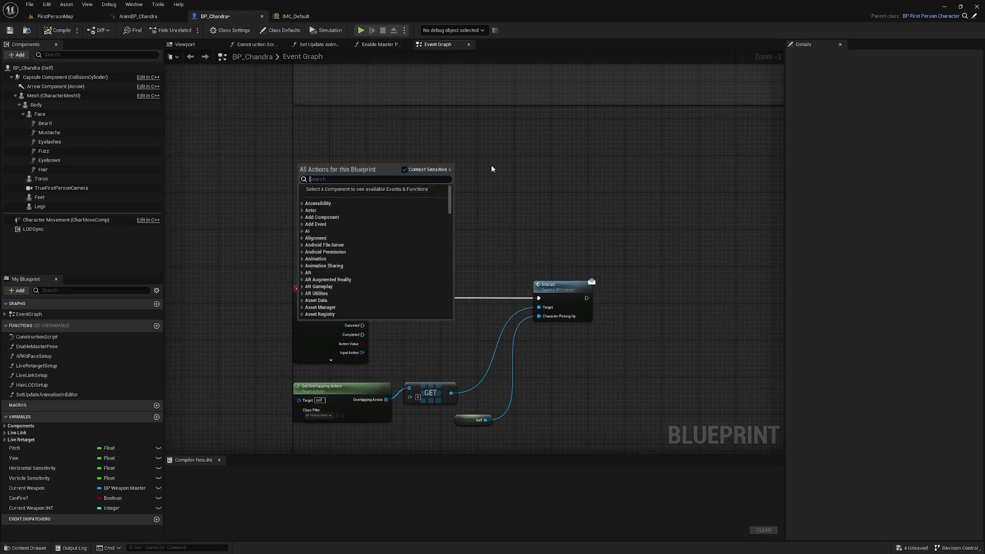
text(aim)
click(343, 232)
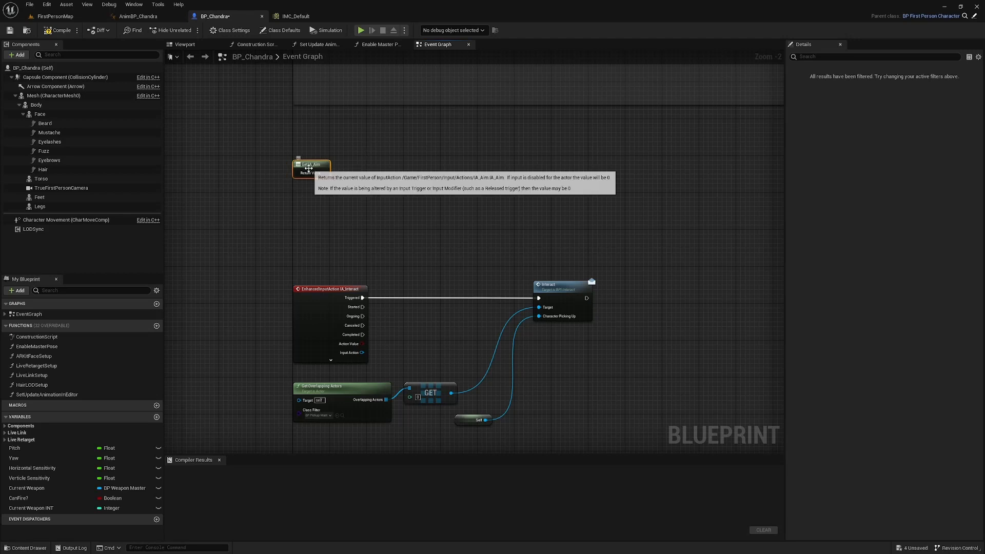
key(Delete)
- Add the EnhancedInputAction IA_Aim event and place it above the IA_Interact event
right_click(299, 167)
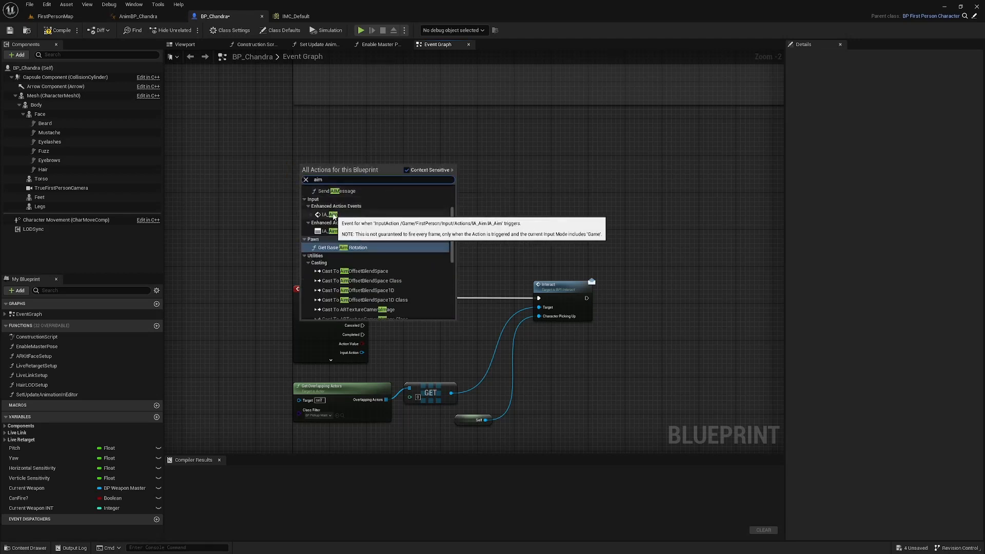
click(331, 214)
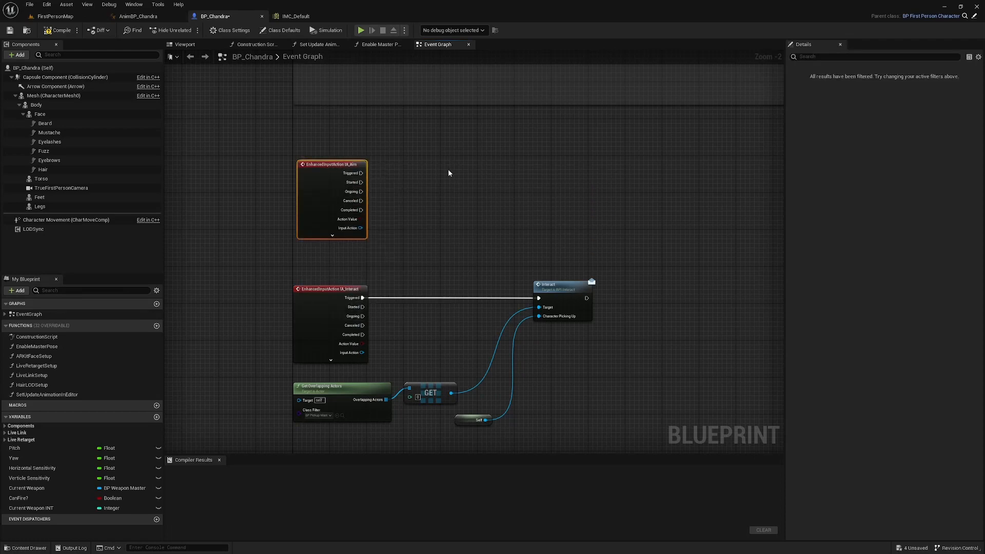
click(399, 148)
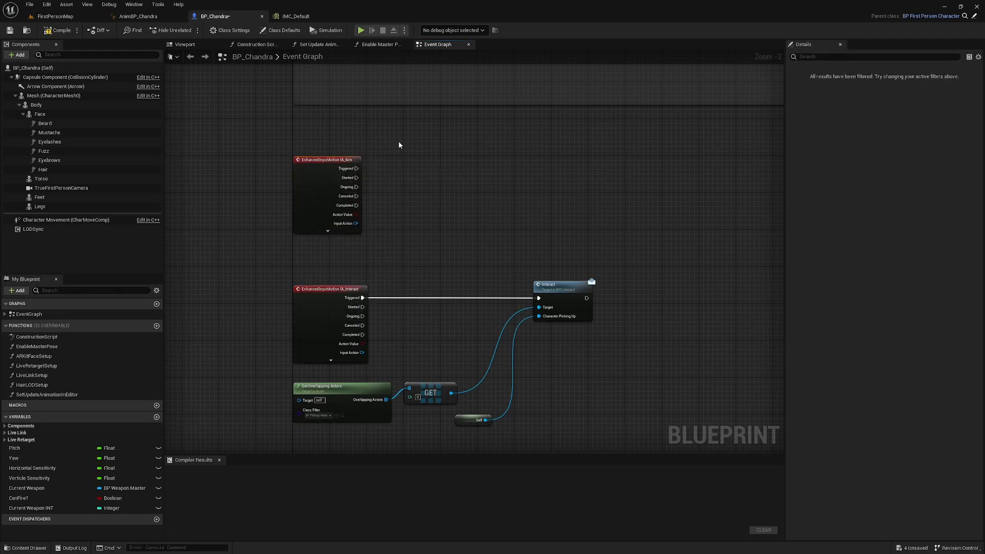
scroll(444, 183, up, 2)
right_drag(466, 182, 447, 206)
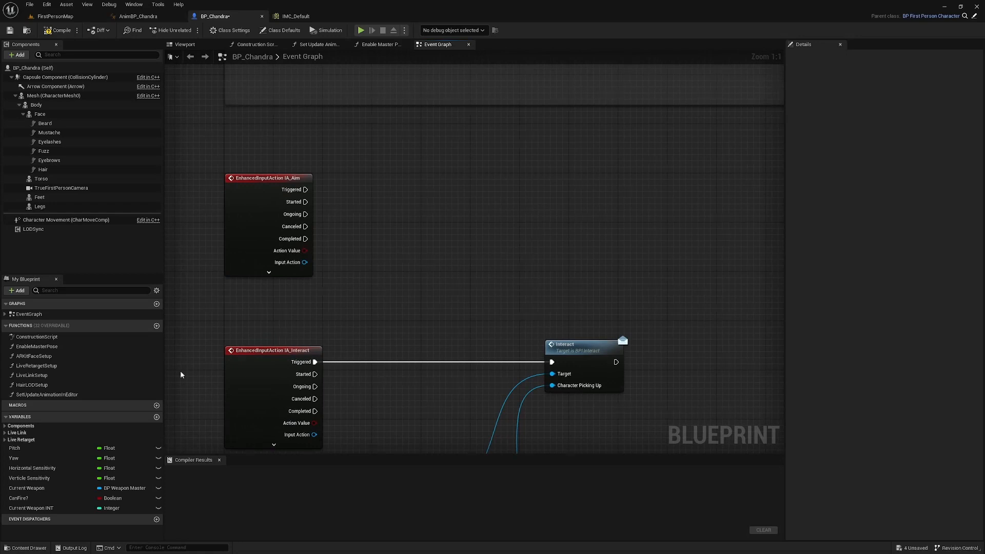
- Create a Boolean variable named IsAiming? in BP_Chandra and compile the blueprint
click(156, 417)
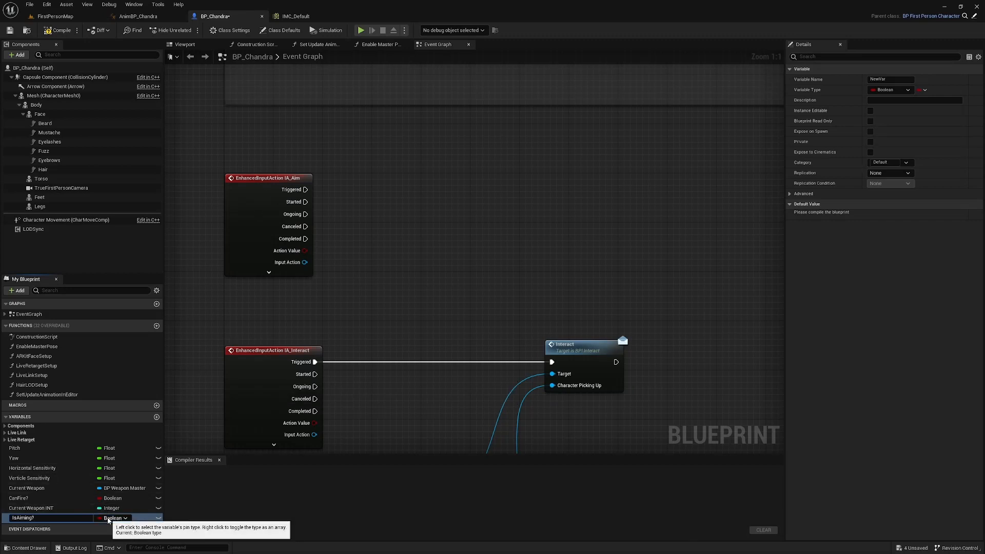
key(Return)
click(57, 30)
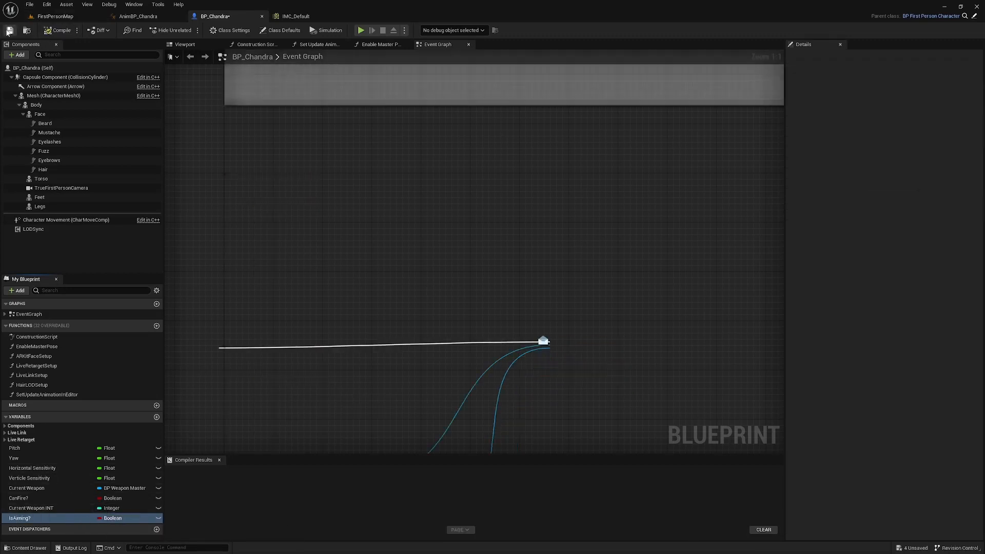
- Set IsAiming? to true on IA_Aim Started and to false on Canceled and Completed, compiling and saving the blueprint
alt+drag(21, 517, 371, 171)
drag(19, 519, 279, 360)
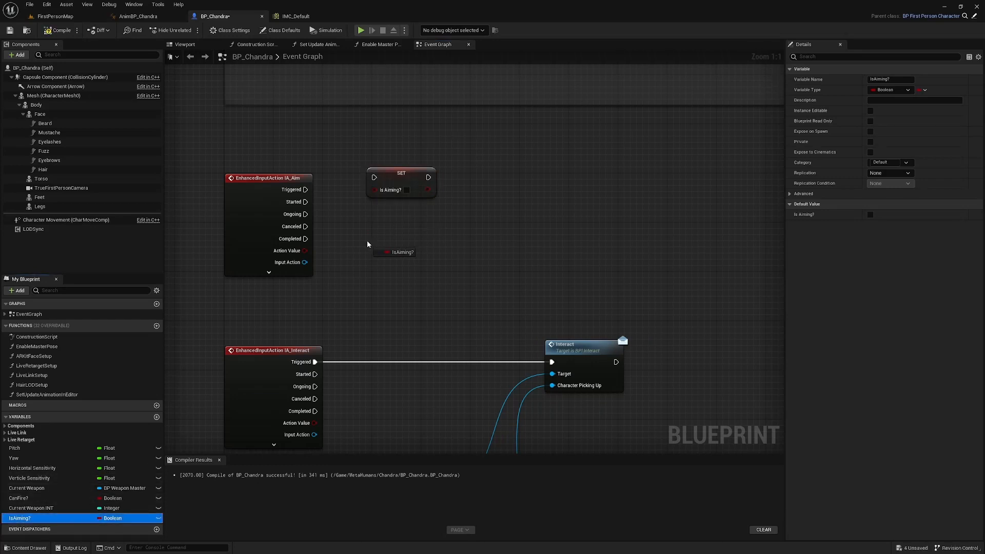
alt+drag(367, 245, 366, 242)
drag(305, 202, 374, 177)
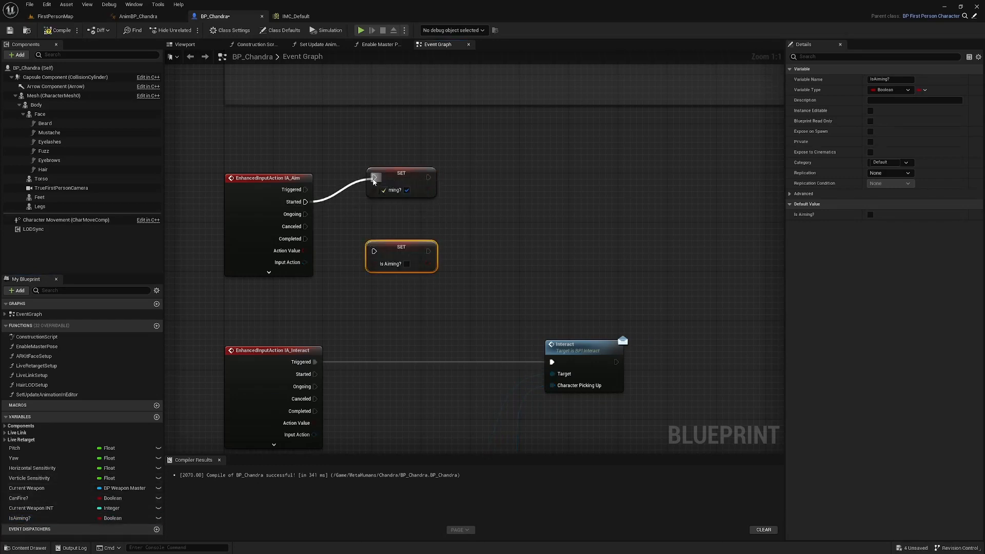
drag(305, 226, 375, 252)
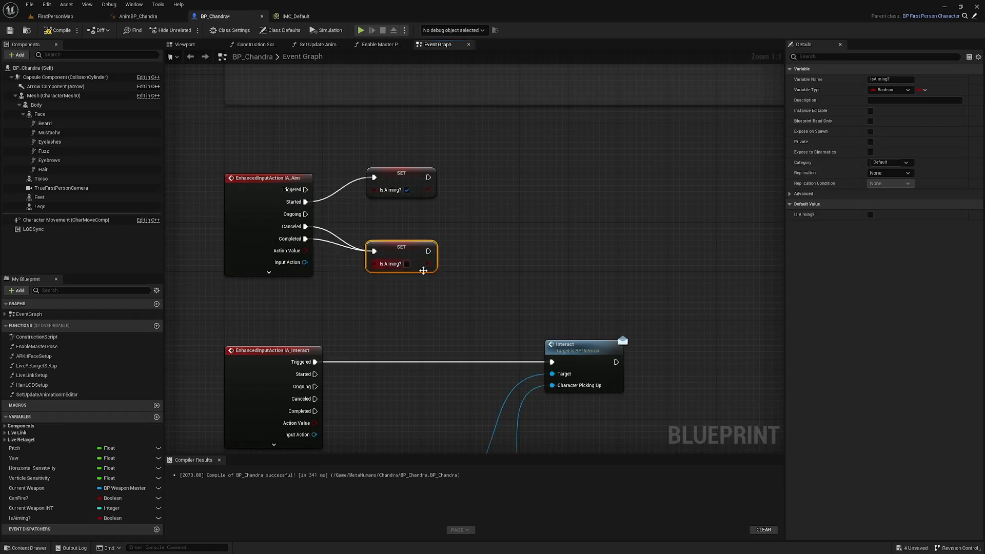
click(59, 30)
click(10, 30)
- Open AnimBP_Chandra's Event Graph and add another output pin to the Sequence node
click(136, 17)
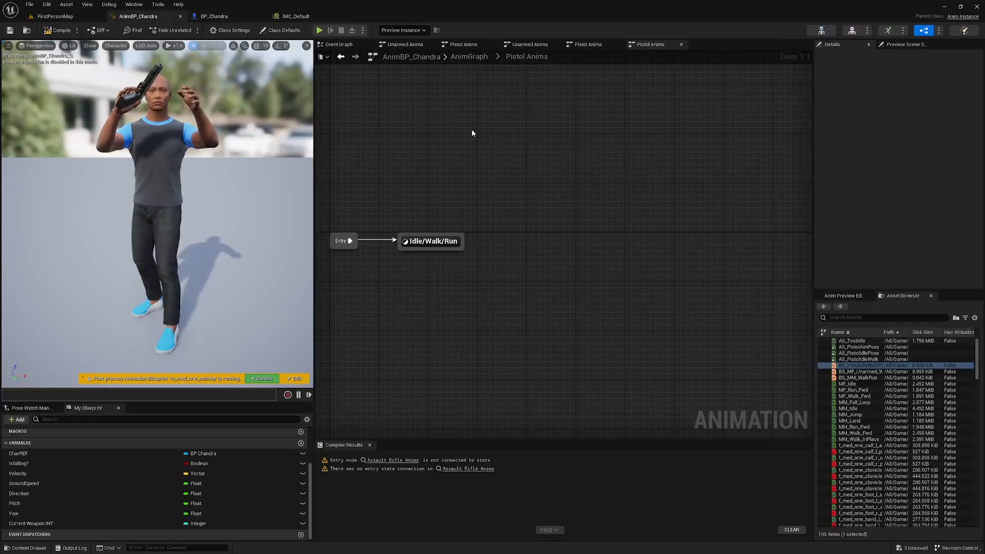
click(340, 56)
right_drag(651, 335, 554, 313)
right_drag(426, 228, 473, 222)
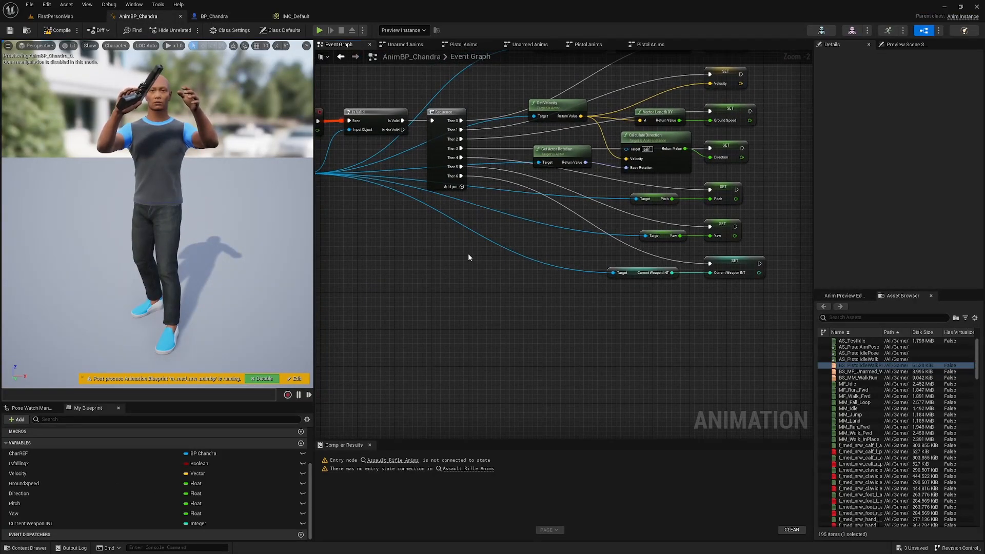
right_drag(468, 257, 518, 246)
click(511, 188)
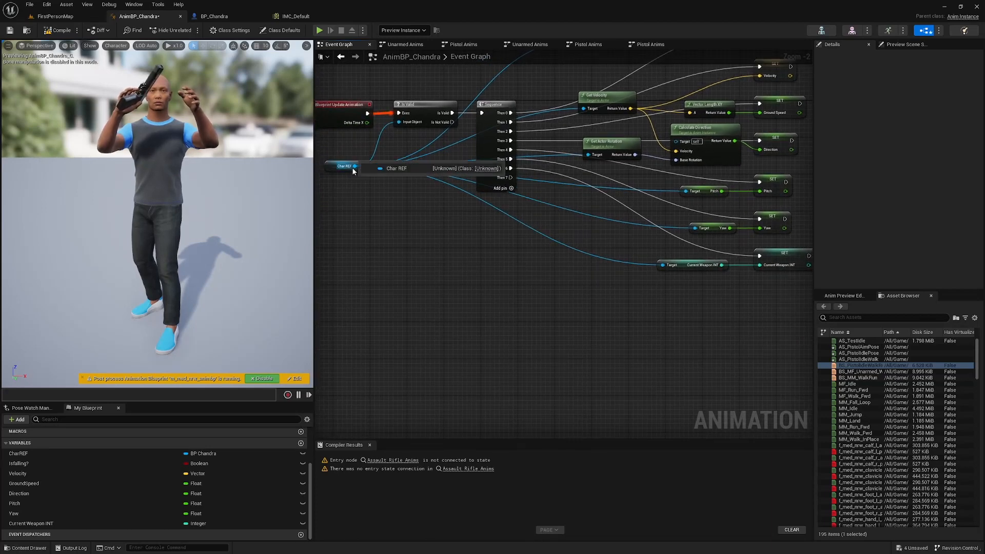
- Get the Is Aiming? variable from the Char REF node, placing it below the Current Weapon INT getter
drag(355, 165, 688, 307)
text(g)
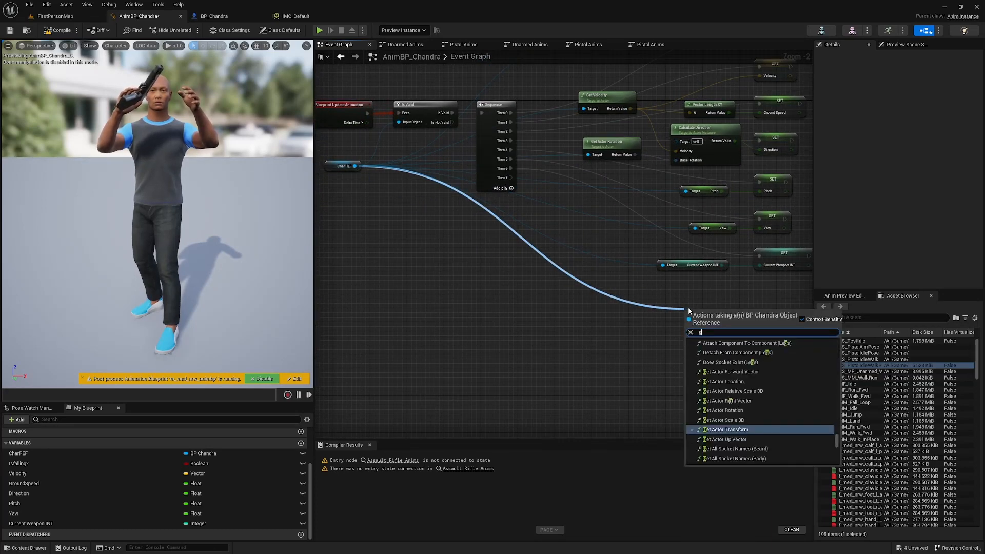
text(et ius)
key(BackSpace)
key(BackSpace)
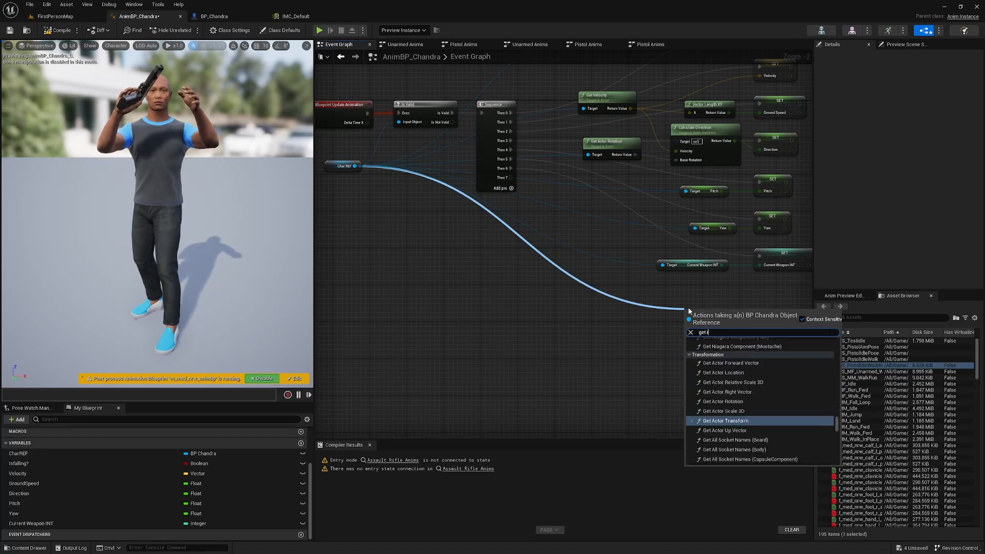
text(saim)
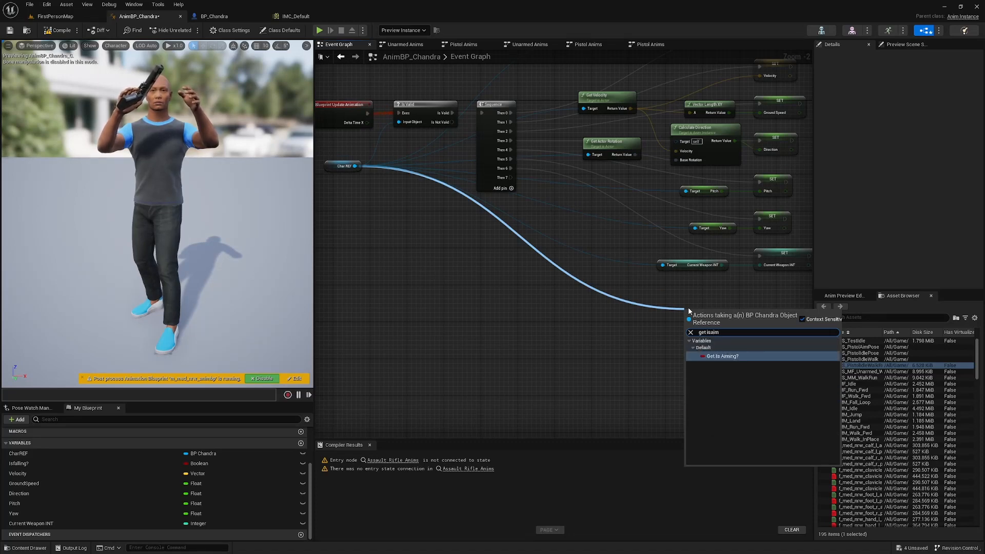
click(720, 355)
- Promote the Is Aiming? getter's output to a new animation blueprint variable with its own Set node
right_drag(758, 348, 568, 340)
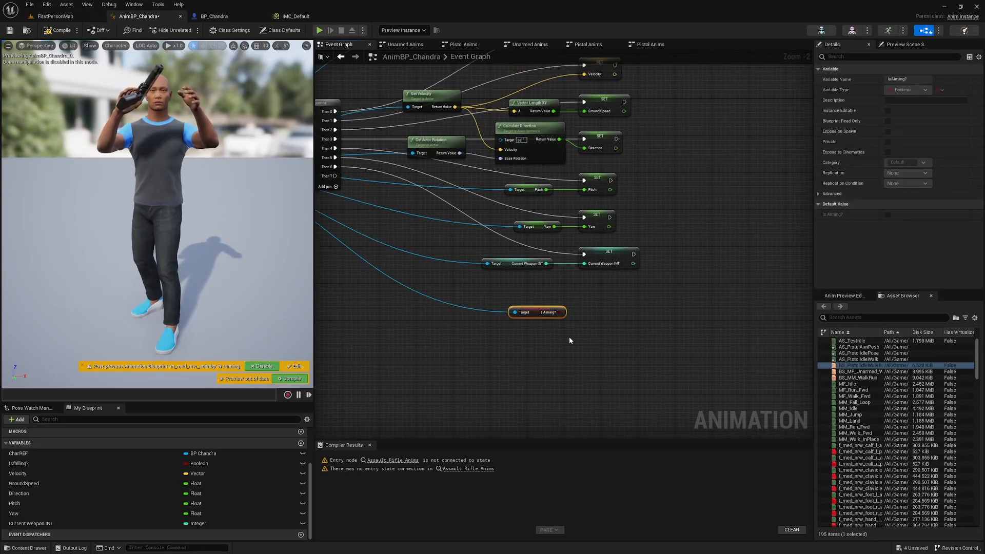
drag(533, 311, 575, 302)
click(615, 329)
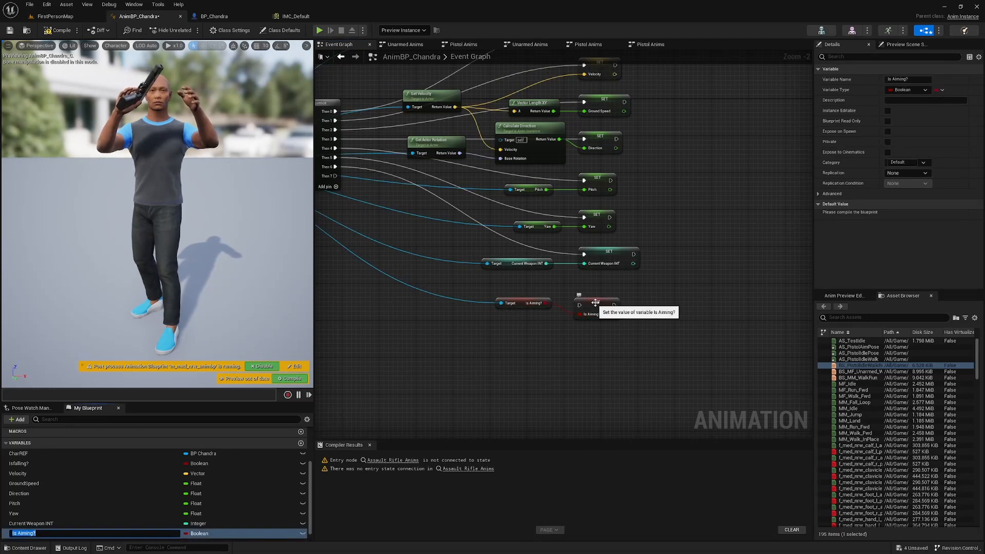
- Align the Is Aiming? getter with its Set node, connect the Set to the Sequence's Then 7 output, and compile
click(595, 302)
ctrl+click(537, 300)
key(q)
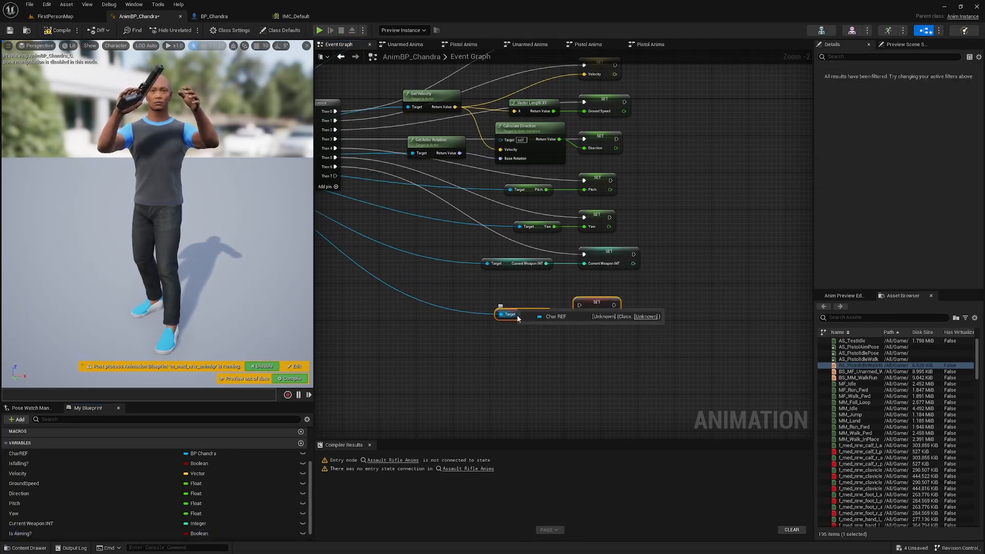
drag(518, 319, 519, 310)
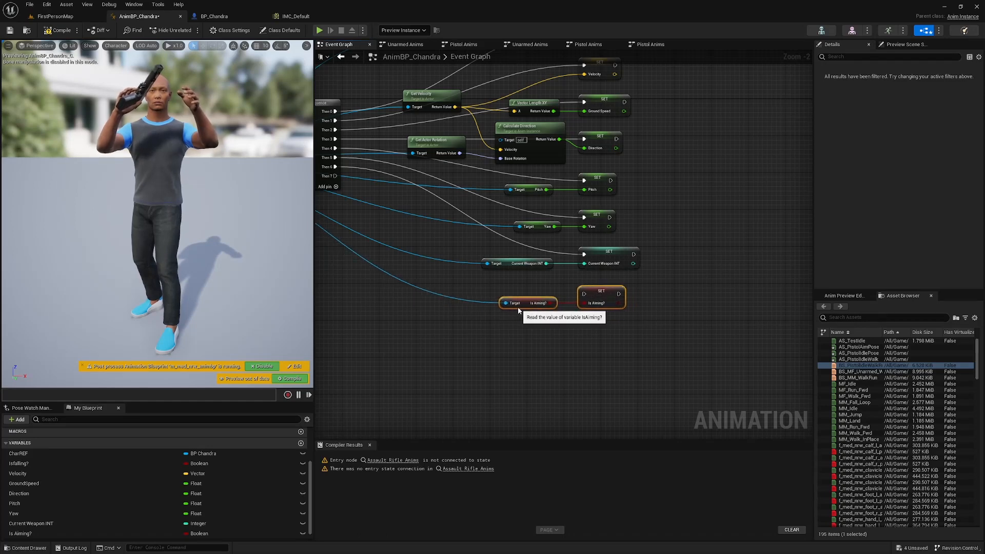
click(564, 323)
drag(584, 293, 336, 177)
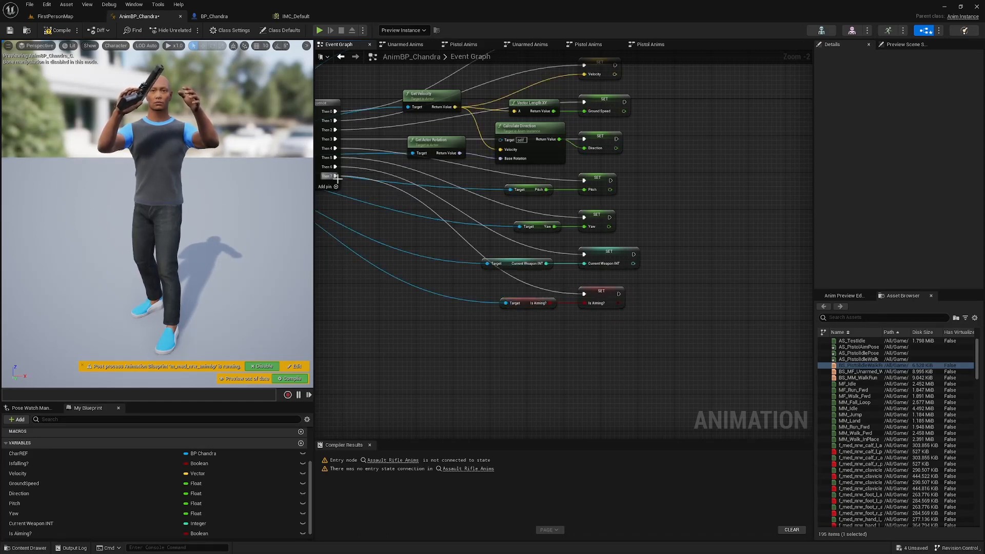
click(48, 32)
- In the Pistol Anims state machine, add an Aim state with transitions to and from Idle/Walk/Run
click(640, 45)
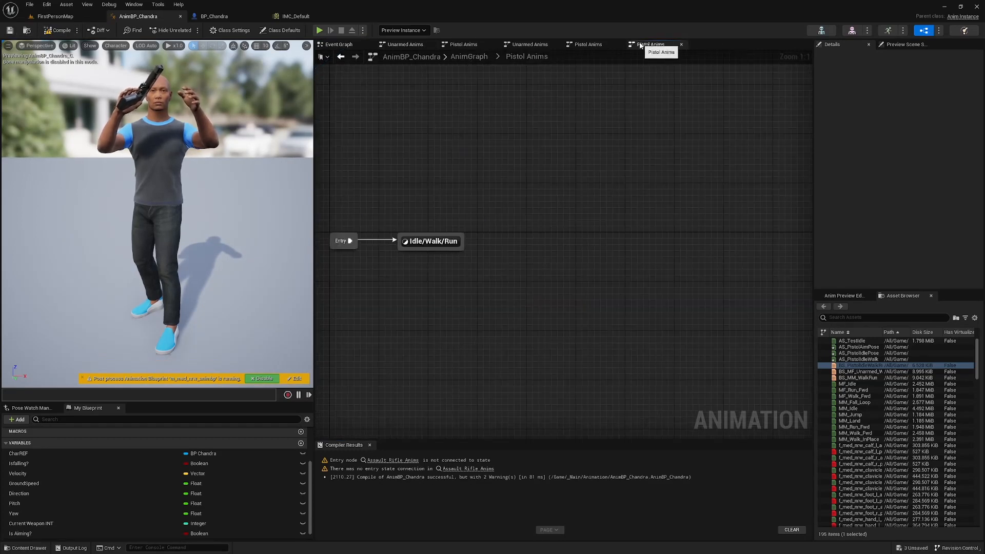
right_drag(480, 262, 549, 291)
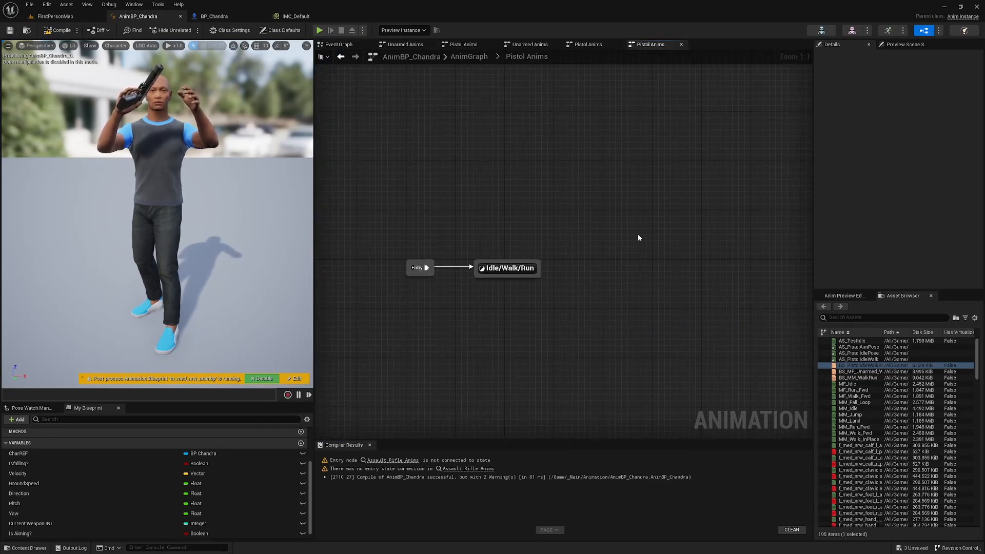
drag(540, 271, 636, 273)
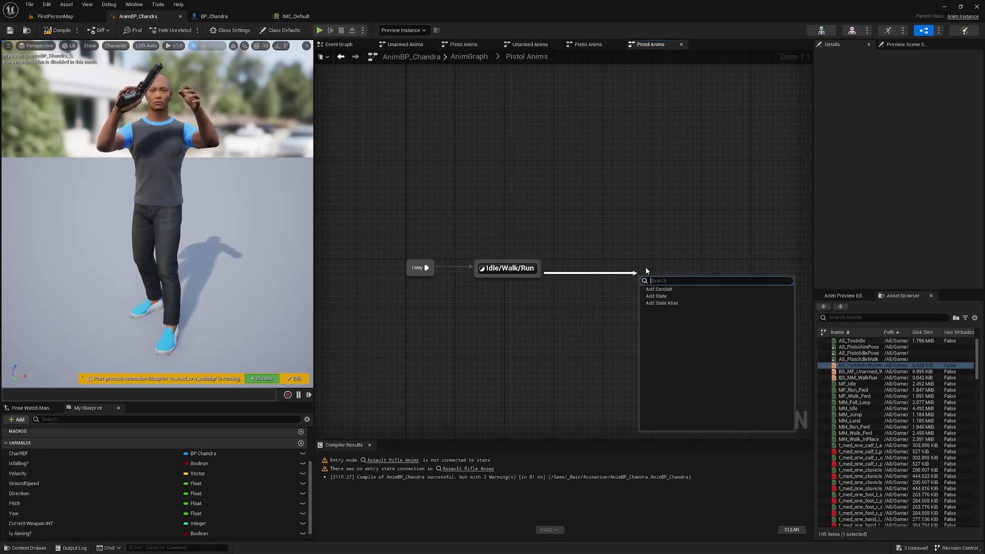
click(672, 297)
text(Aim)
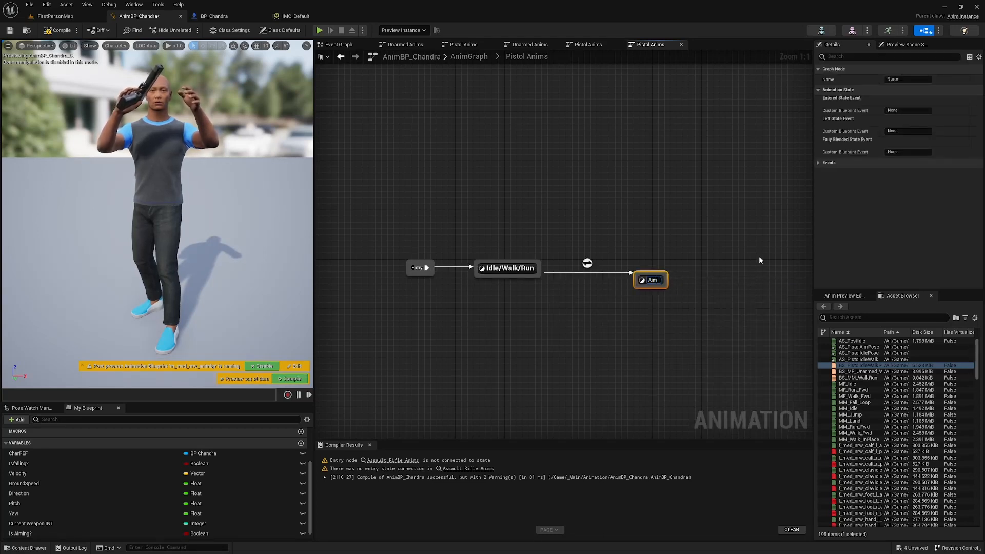
key(Return)
drag(649, 279, 539, 276)
click(641, 281)
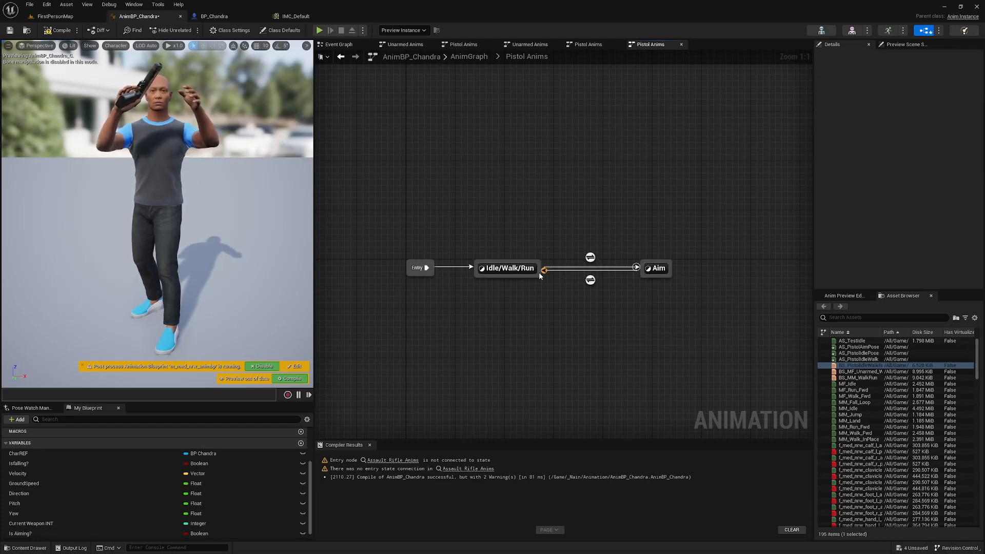
- Connect the Is Aiming? variable to Can Enter Transition in the Idle/Walk/Run to Aim rule and align the nodes
double_click(590, 257)
scroll(123, 501, down, 1)
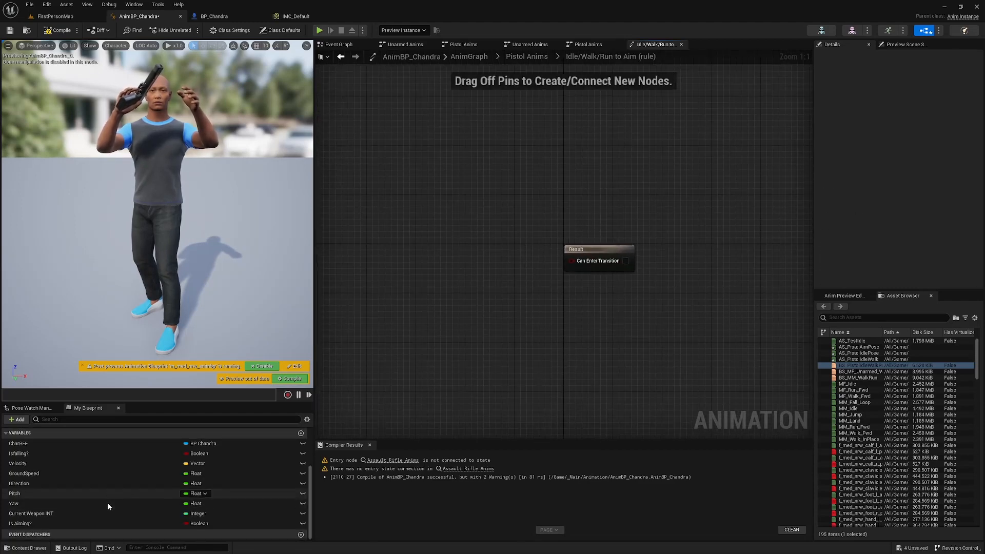
drag(107, 523, 333, 392)
ctrl+drag(456, 257, 457, 257)
drag(494, 263, 571, 260)
drag(618, 302, 493, 253)
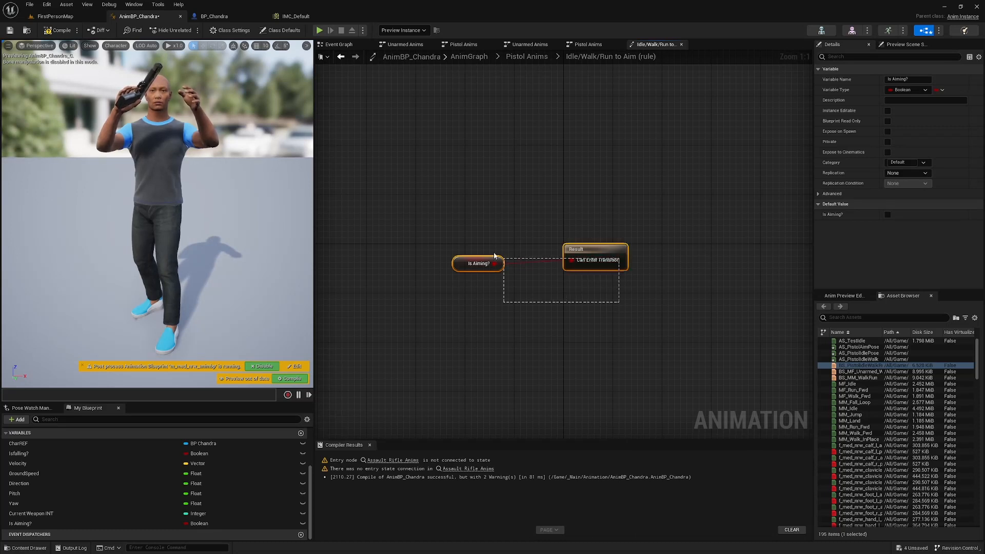
click(534, 175)
- Set the Aim to Idle/Walk/Run rule to Is Aiming? passed through a NOT Boolean node into Can Enter Transition, with the nodes aligned
click(539, 57)
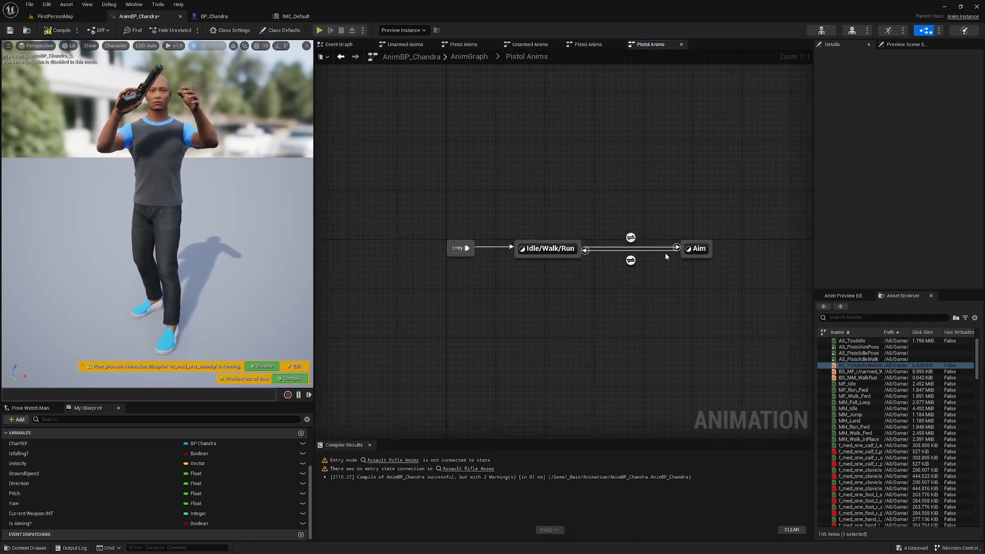
double_click(630, 261)
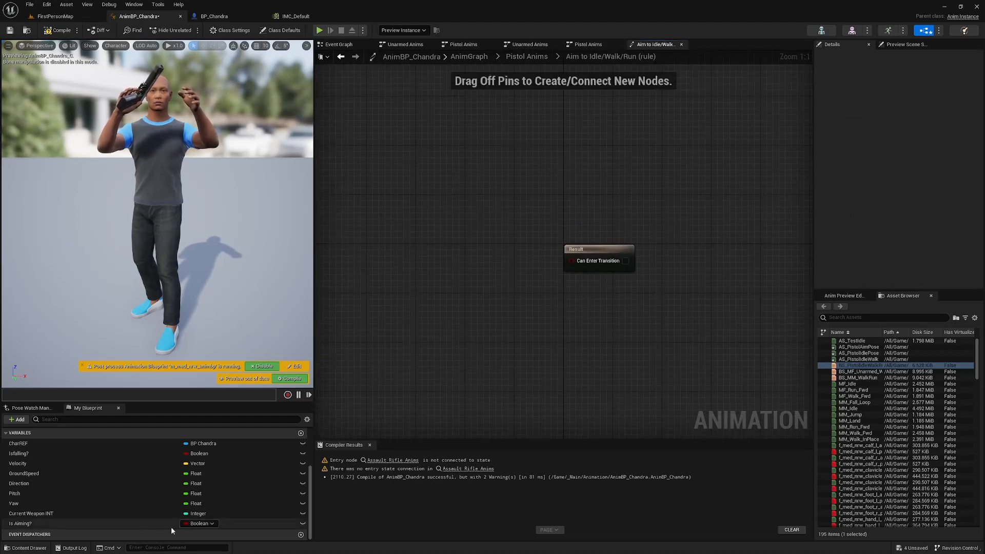
drag(52, 524, 475, 255)
text(not)
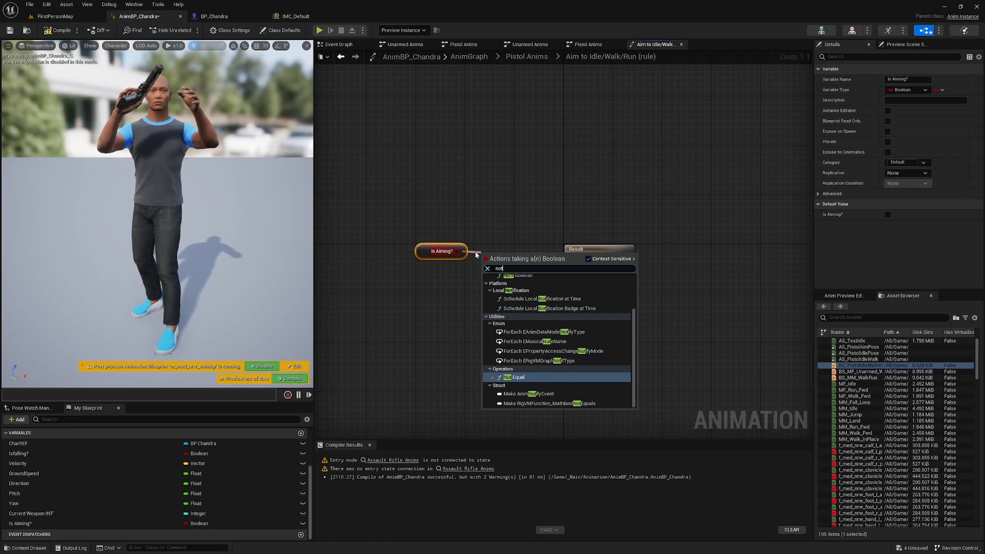
click(518, 275)
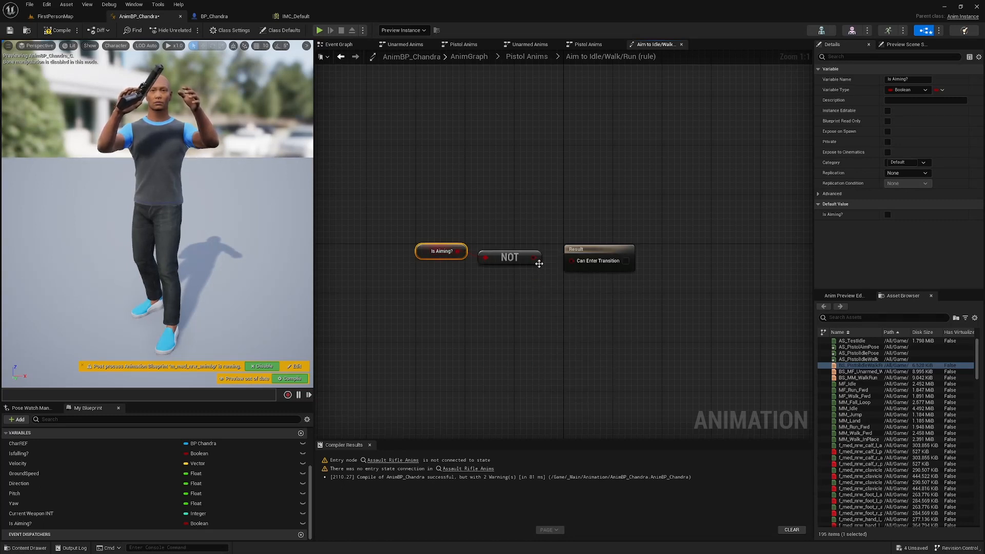
drag(539, 257, 570, 261)
click(611, 183)
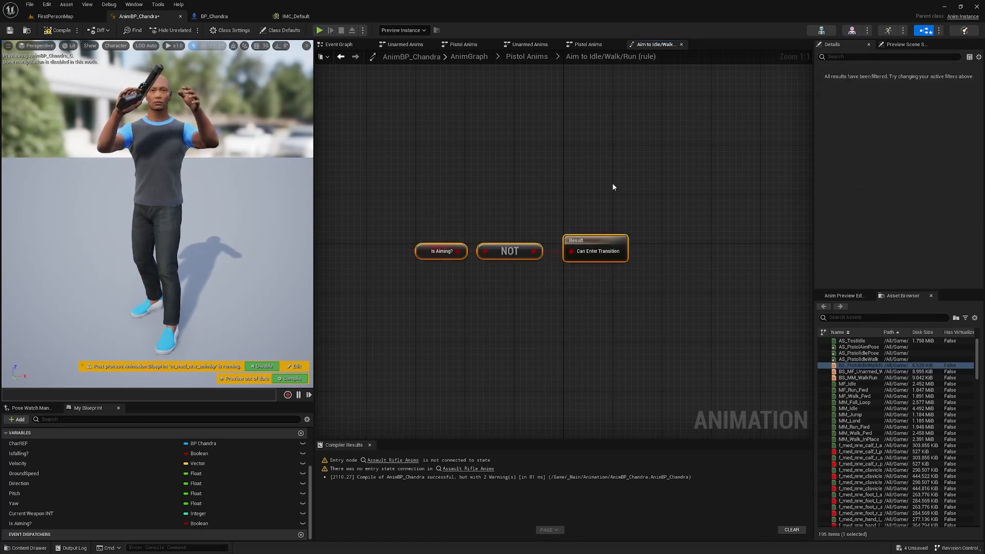
- In the Aim state, connect AS_PistolAimPose with Loop Animation off to Output Animation Pose, straighten the connection and compile
click(534, 55)
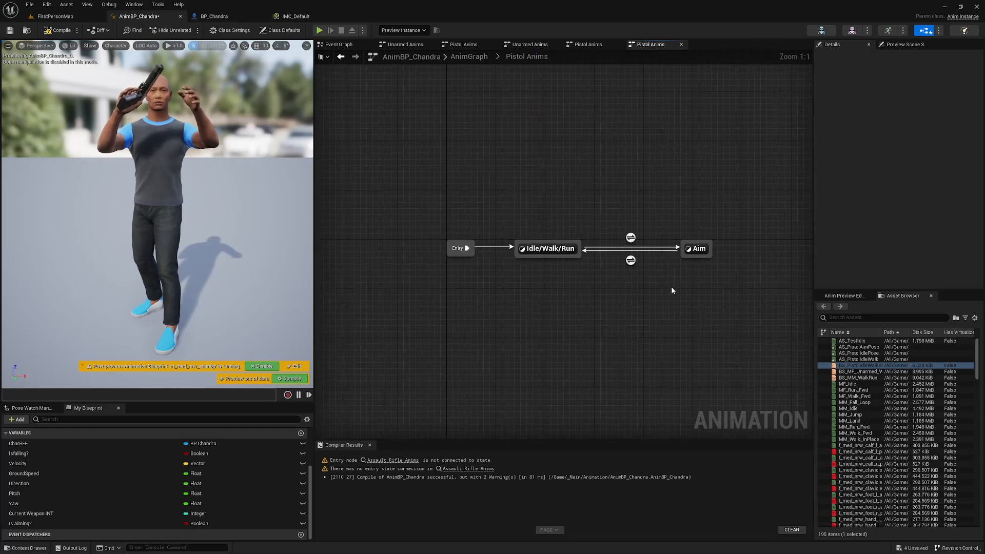
double_click(694, 248)
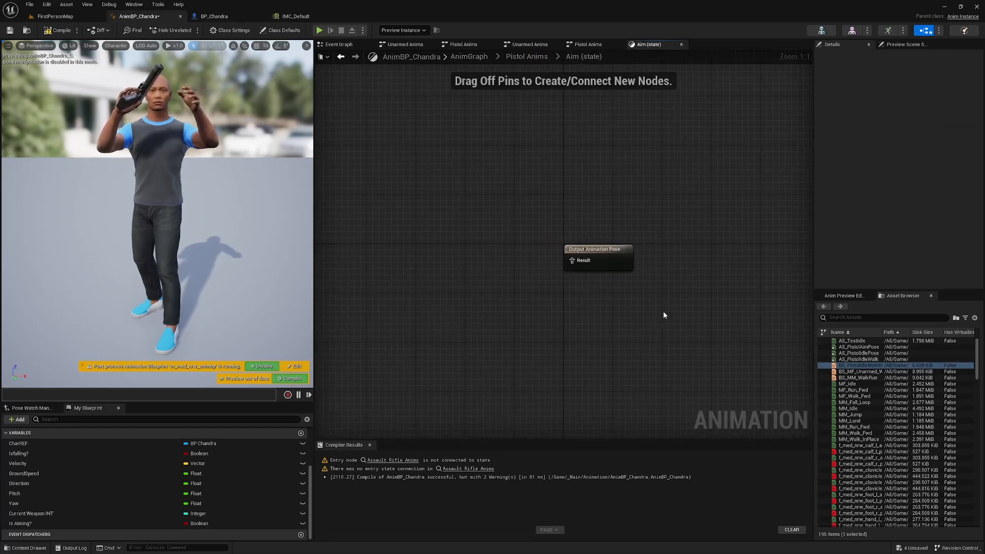
click(872, 347)
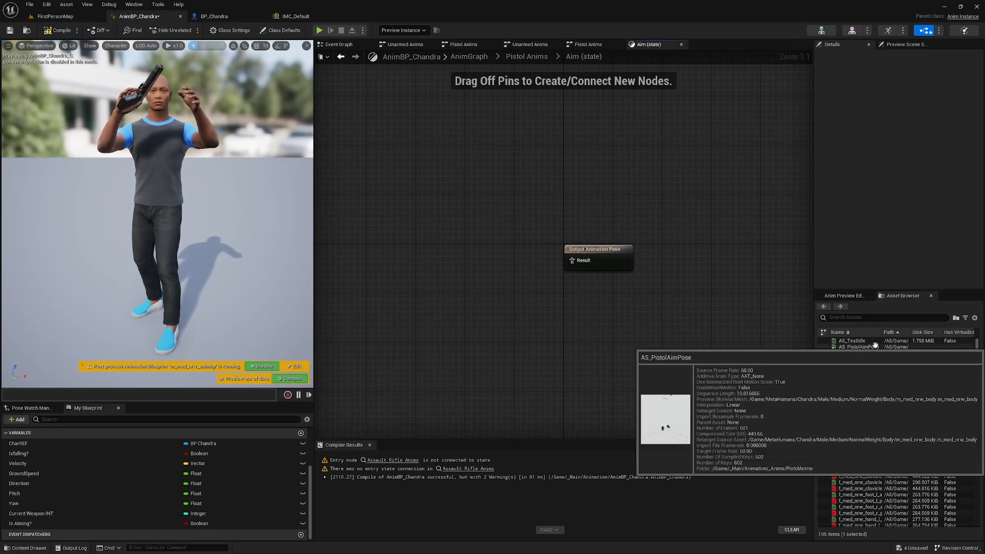
drag(879, 347, 574, 259)
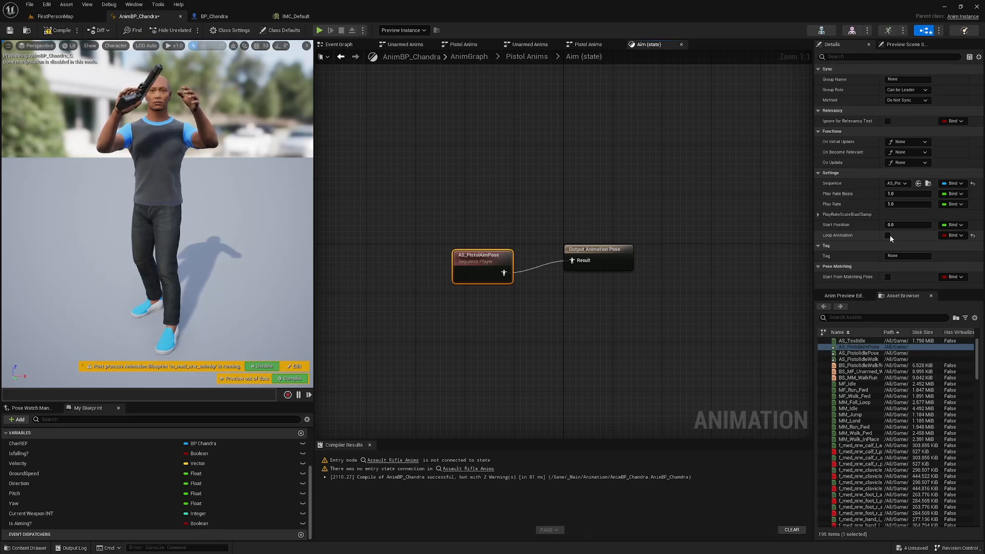
drag(692, 321, 492, 220)
key(q)
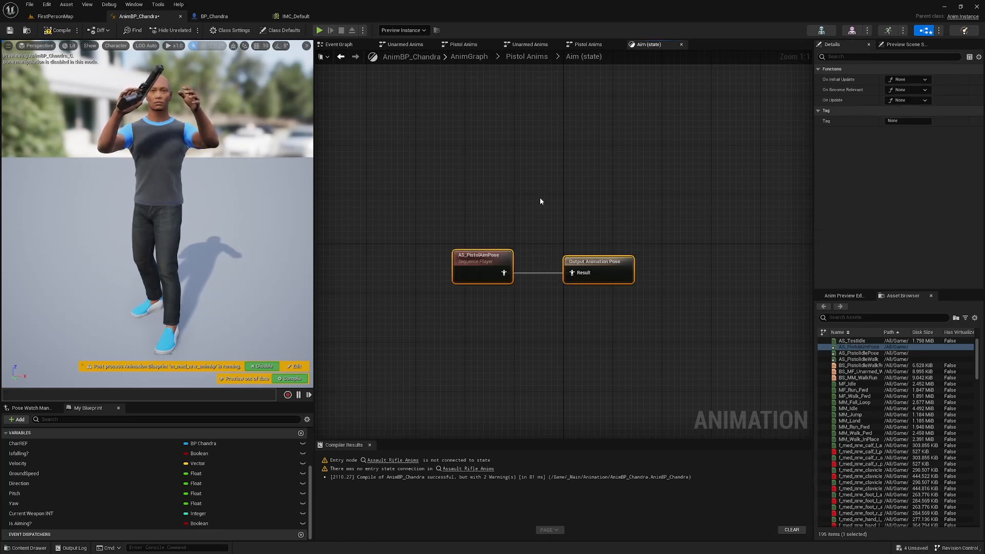
click(539, 198)
click(60, 30)
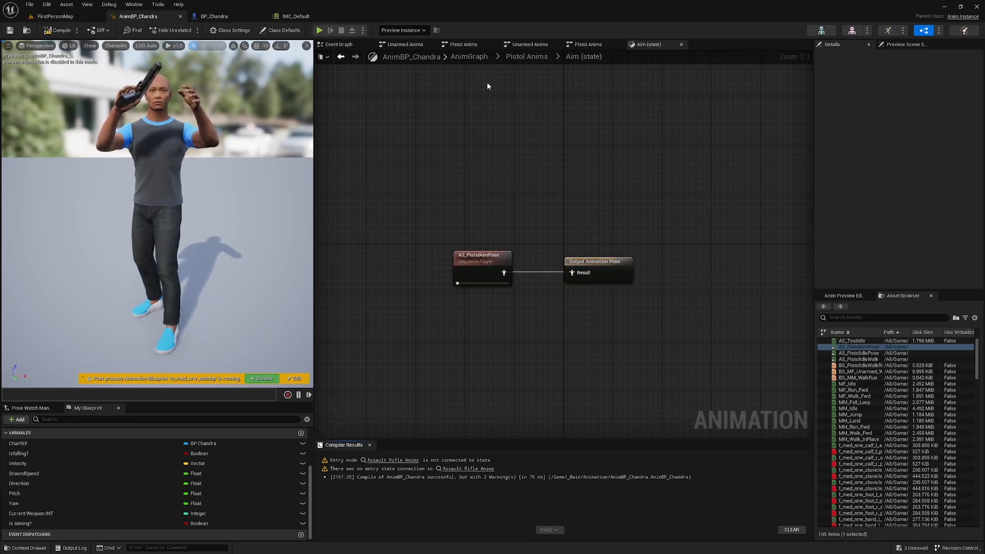
- Check the loop settings of the BS_PistolIdleWalkRun blendspace player in the pistol Idle/Walk/Run state and recompile
click(537, 57)
double_click(564, 250)
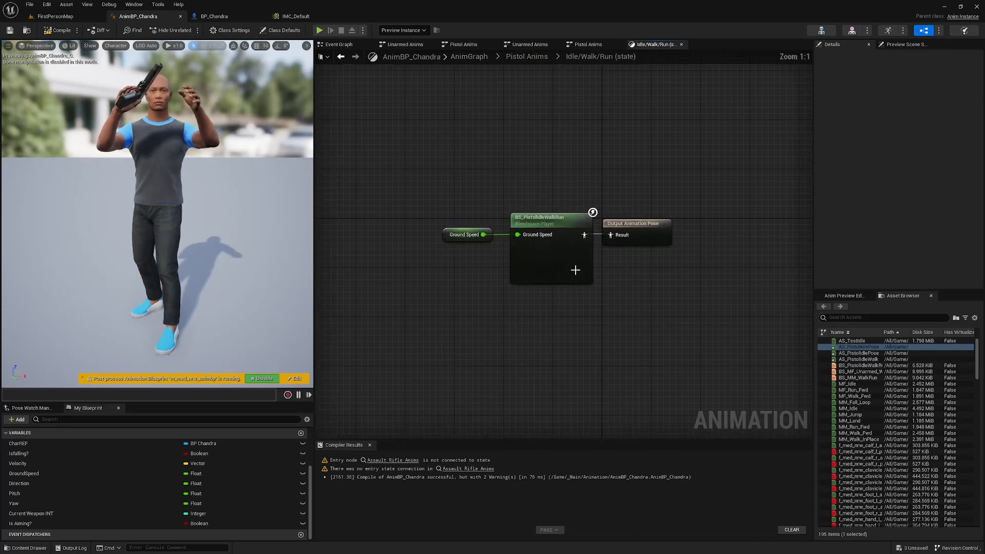
click(594, 241)
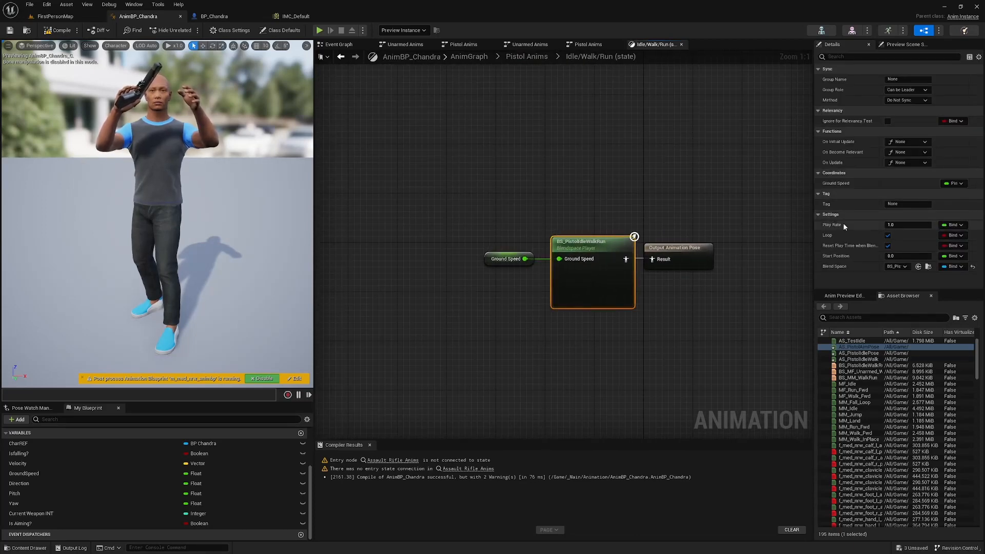
click(581, 176)
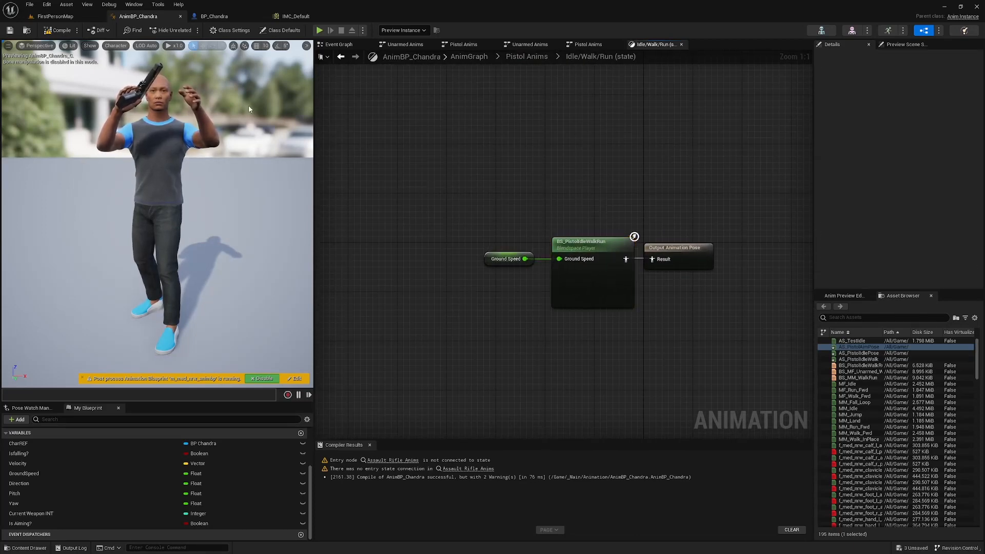
click(57, 31)
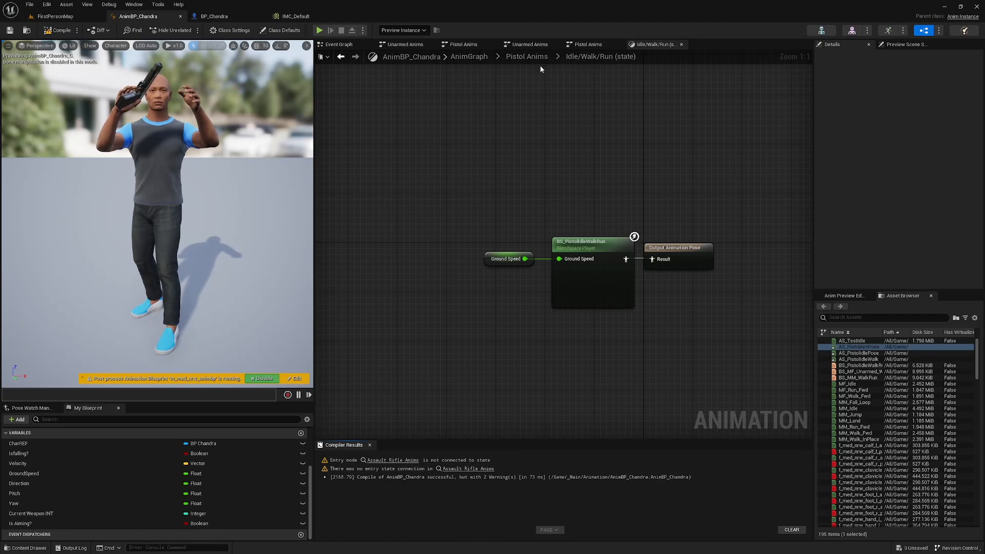
- In the AnimGraph's Assault Rifle Anims state machine, add an Idle/Walk/Run state connected from Entry and compile
click(527, 56)
click(469, 56)
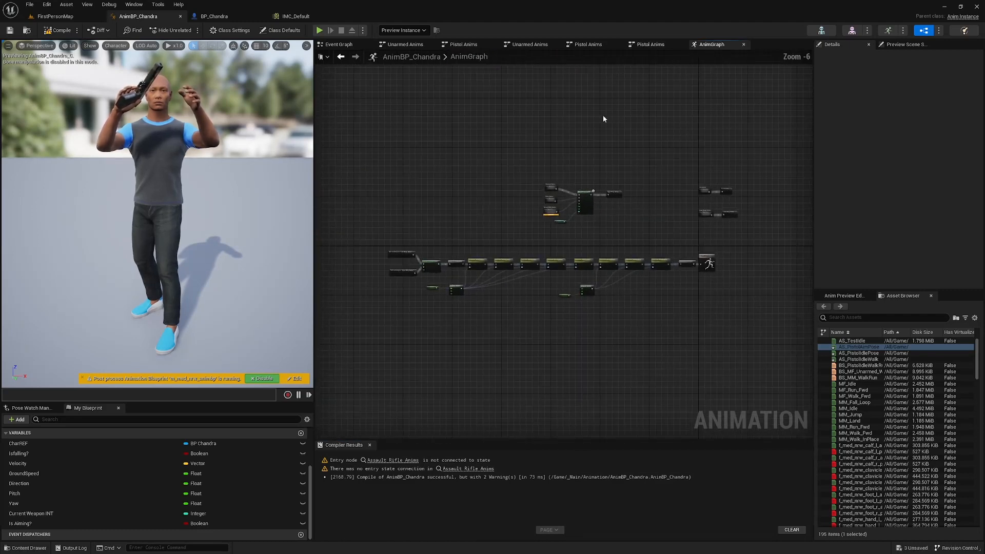
scroll(544, 210, up, 1)
scroll(549, 209, up, 5)
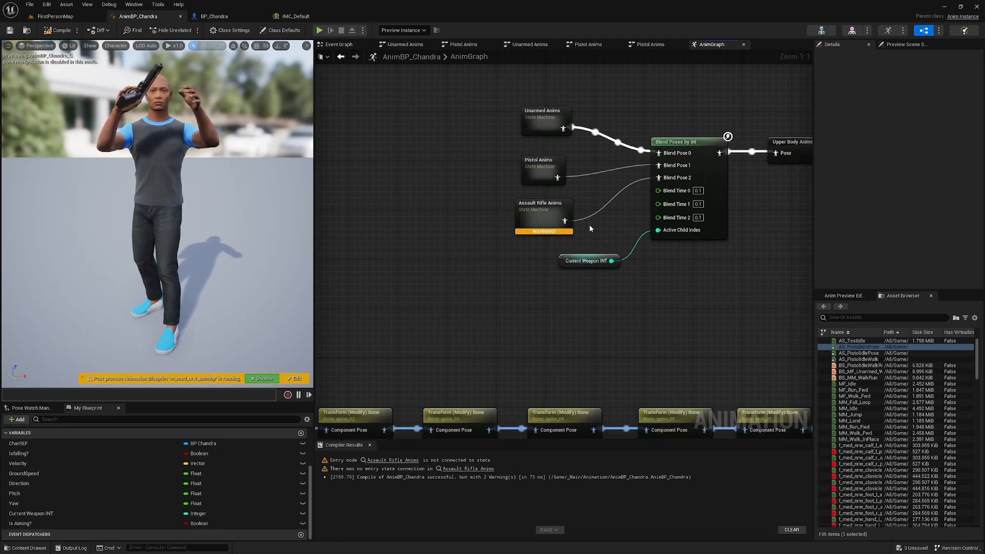
double_click(548, 206)
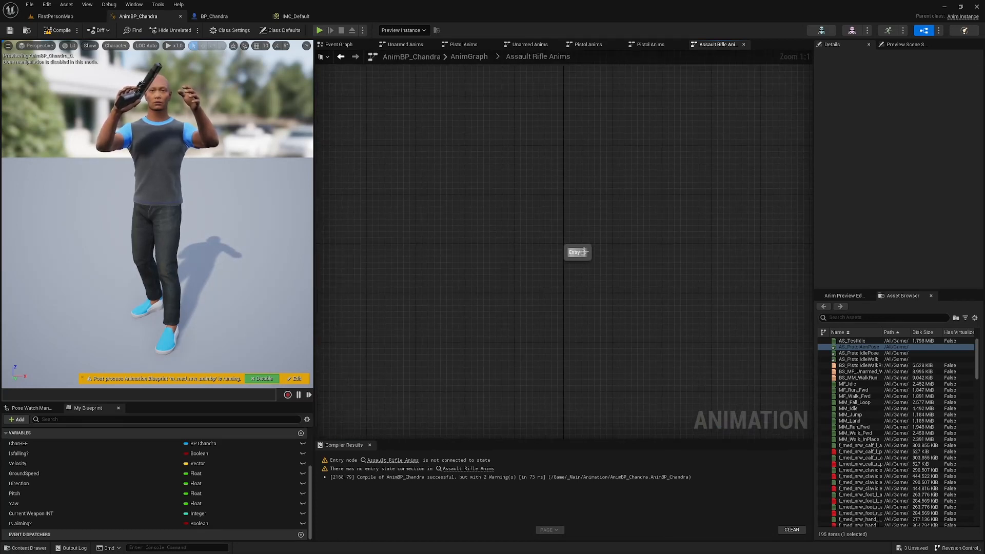
drag(584, 252, 614, 254)
click(692, 274)
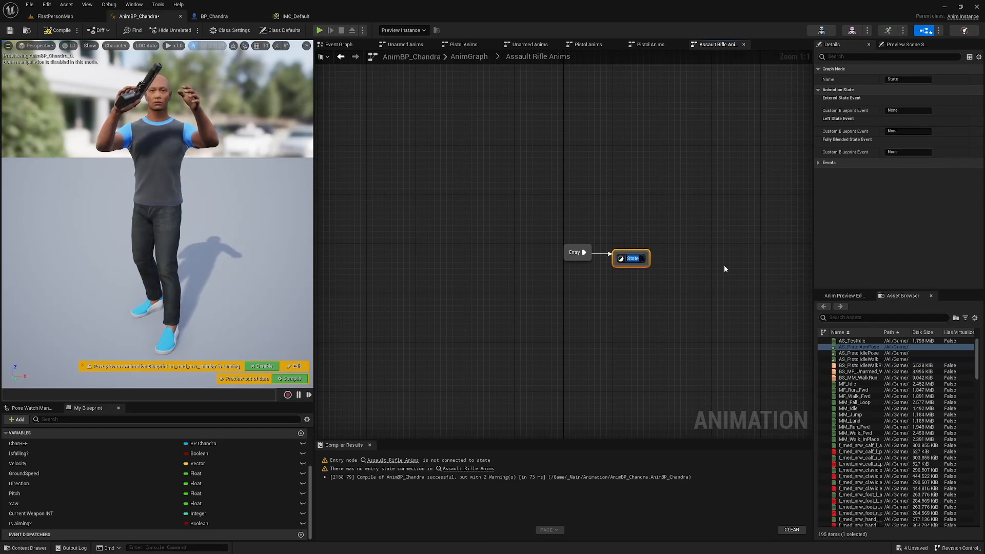
text(I)
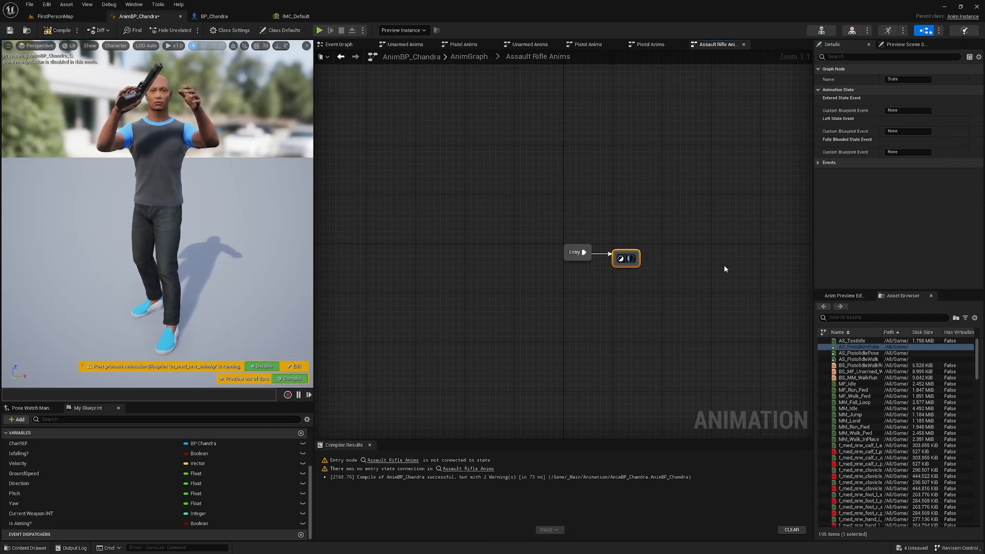
text(dle/W)
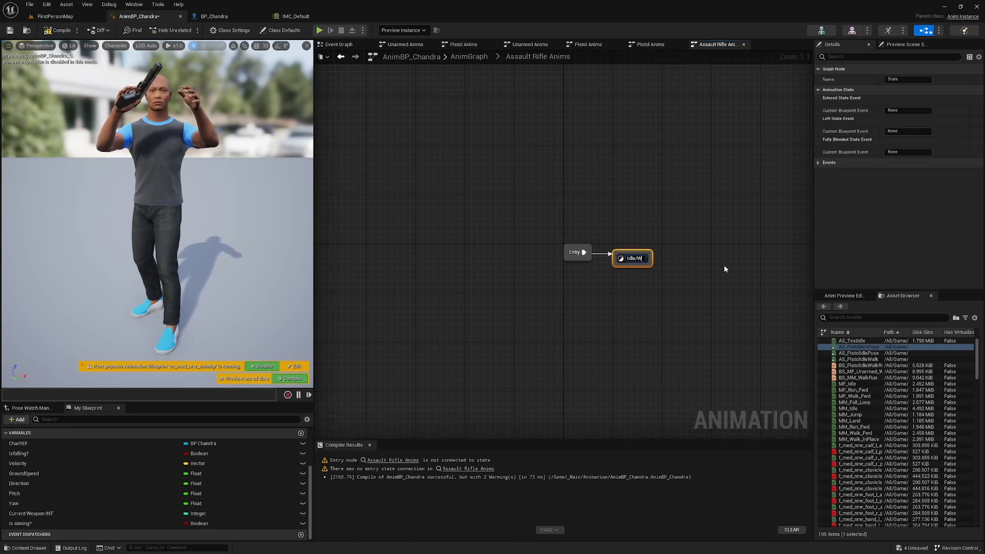
text(alk/Run)
click(749, 270)
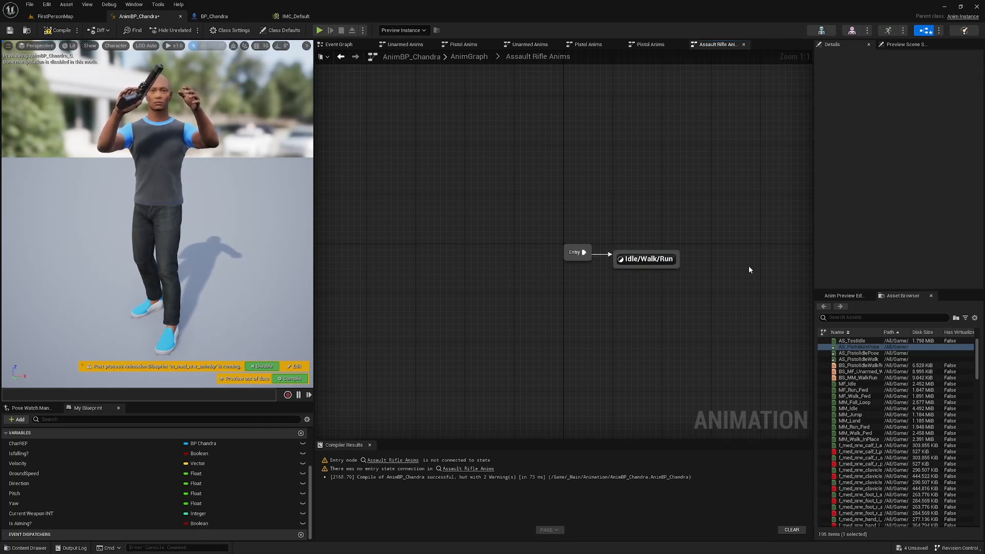
click(68, 32)
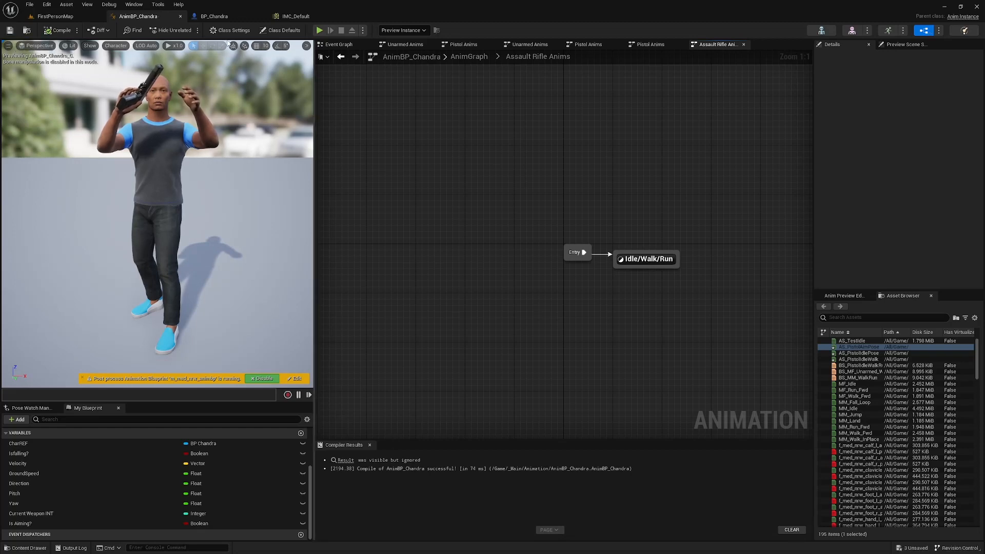
- Start playing the FirstPersonMap level, walk to the nearest pistol pickup and pick up the pistol
click(55, 16)
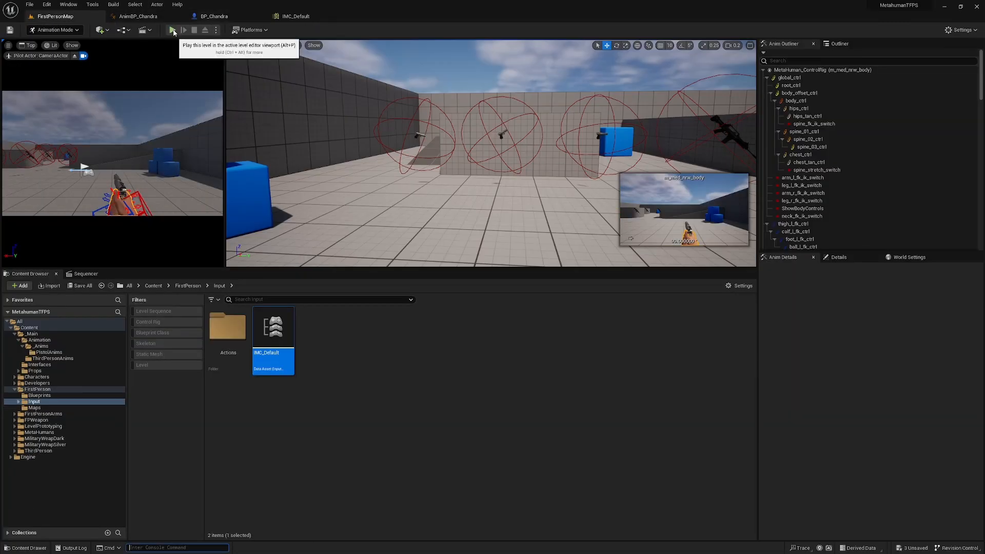
click(172, 30)
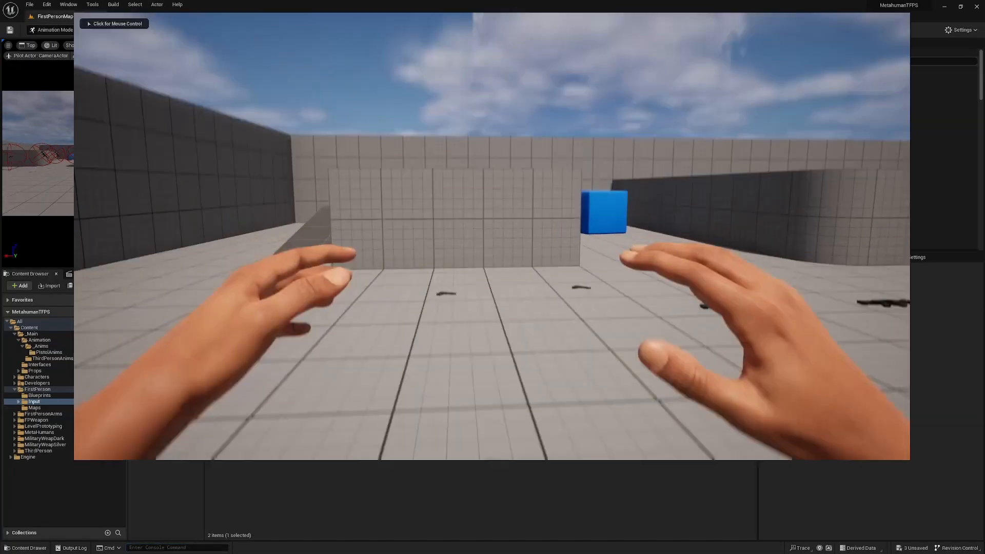
click(492, 277)
key(w)
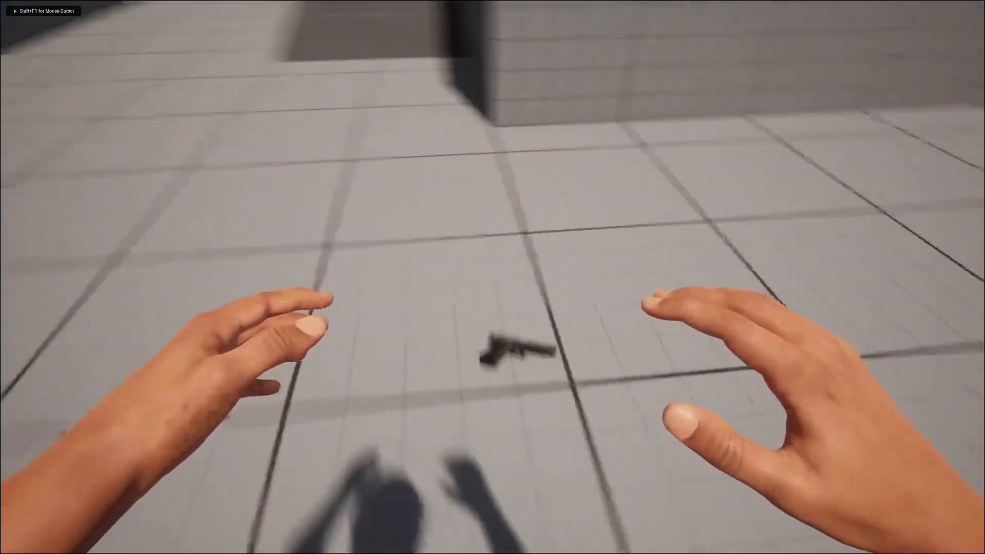
key(e)
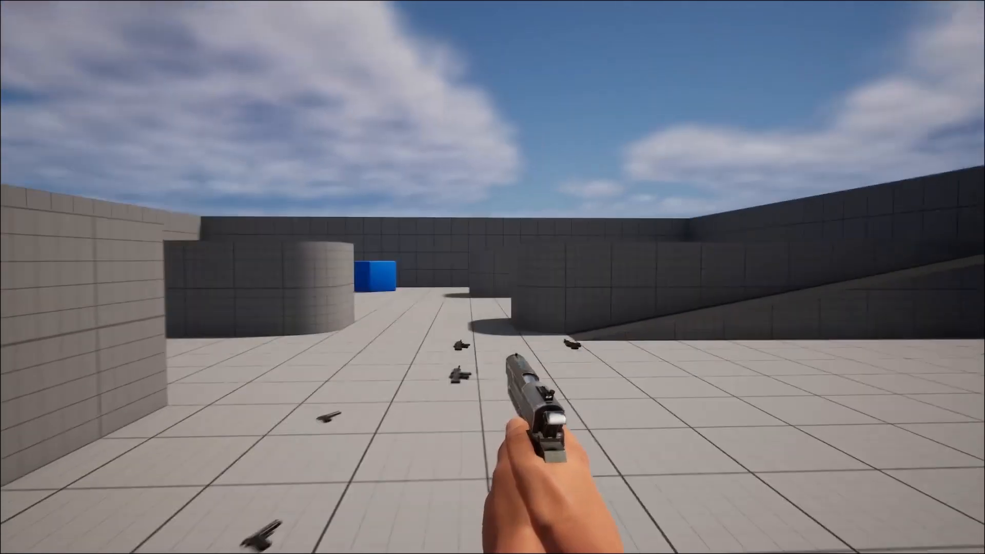
- Test the pistol animations by walking around the level with the pistol and aiming it, and stop the play session
key(w)
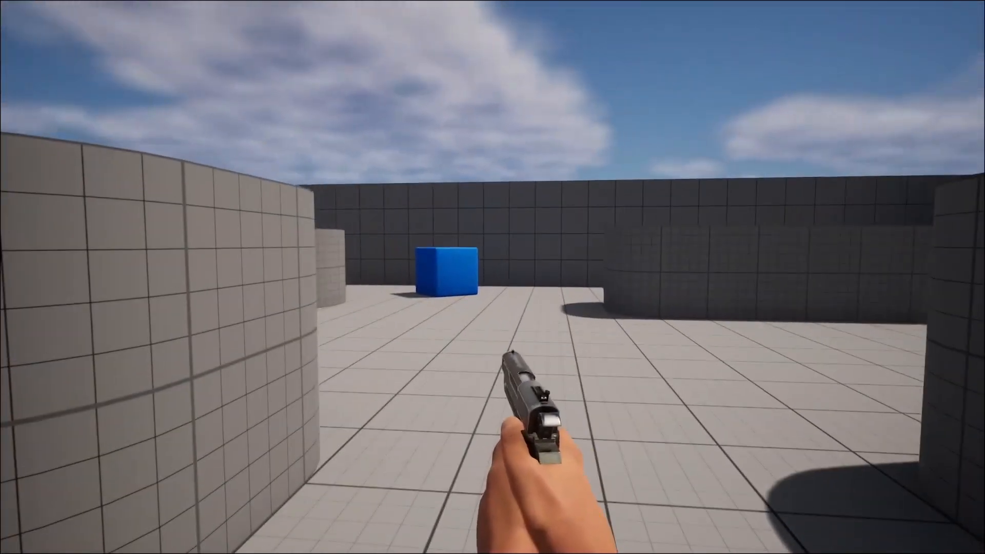
key(w)
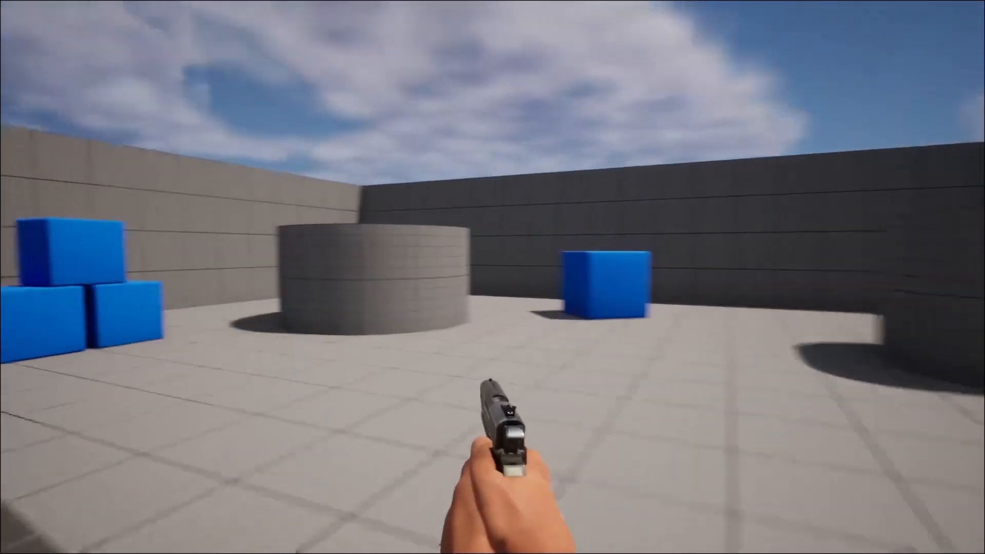
key(w)
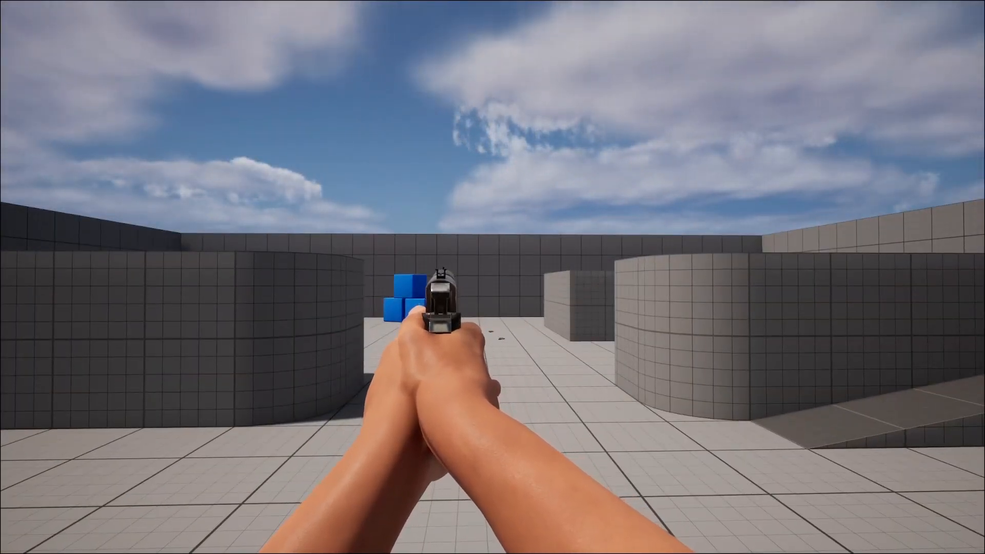
key(w)
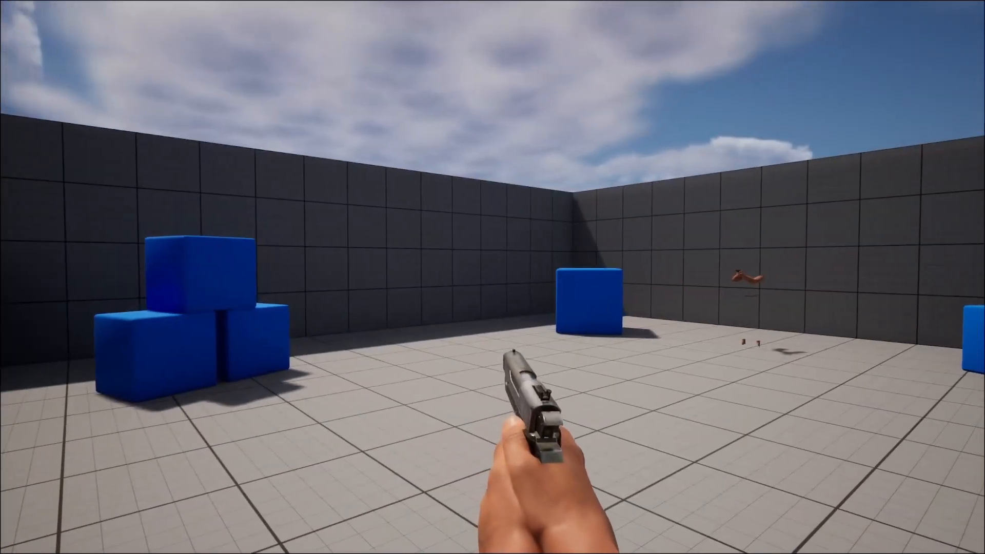
key(w)
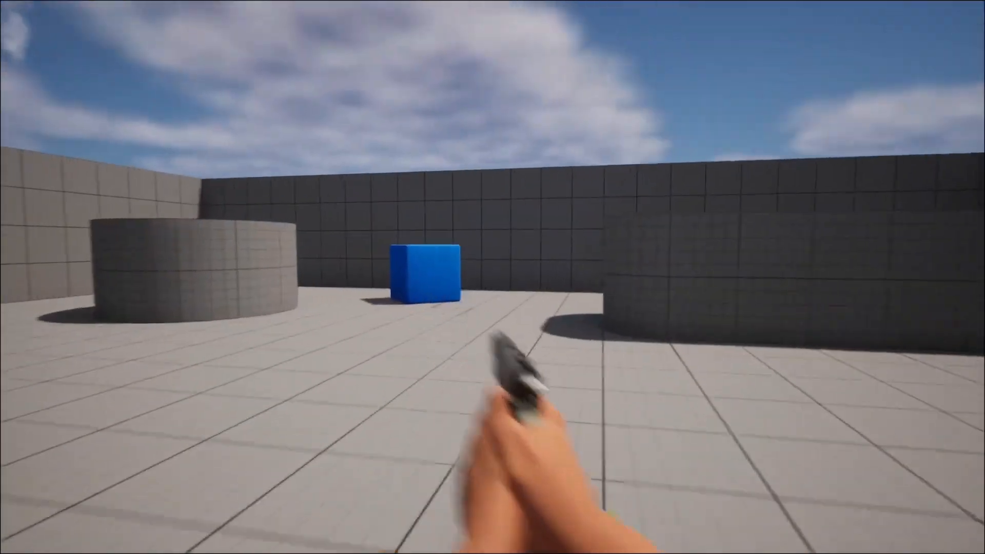
key(w)
key(w)
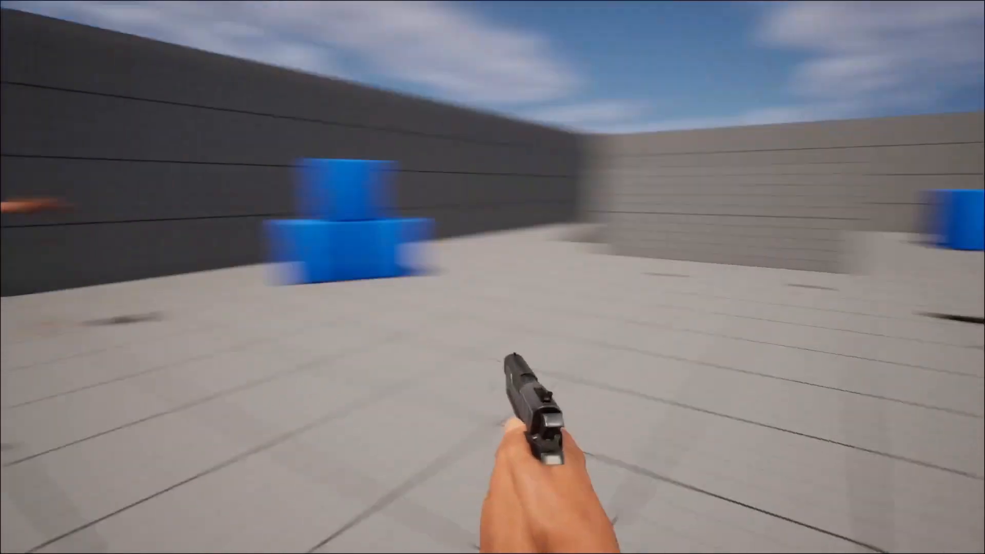
key(w)
key(w)
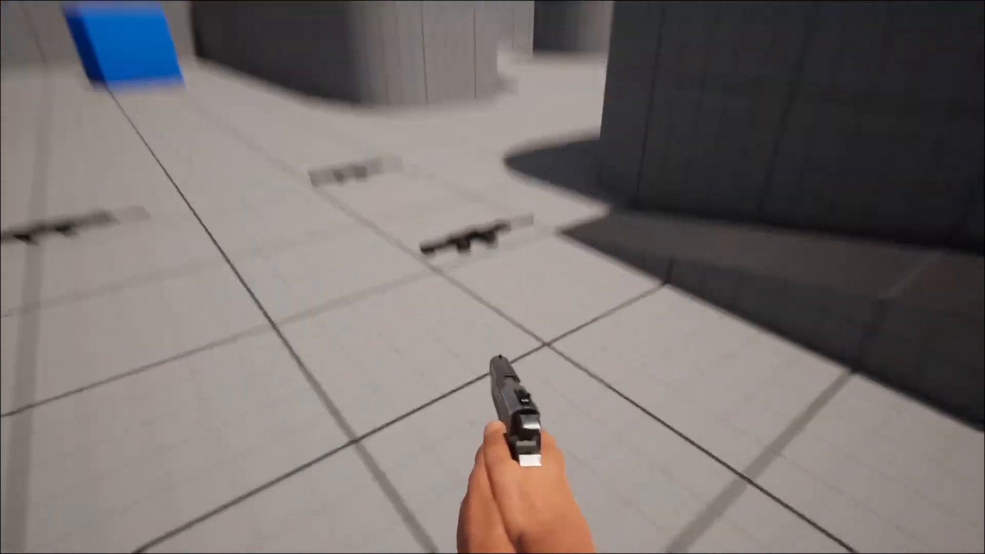
key(w)
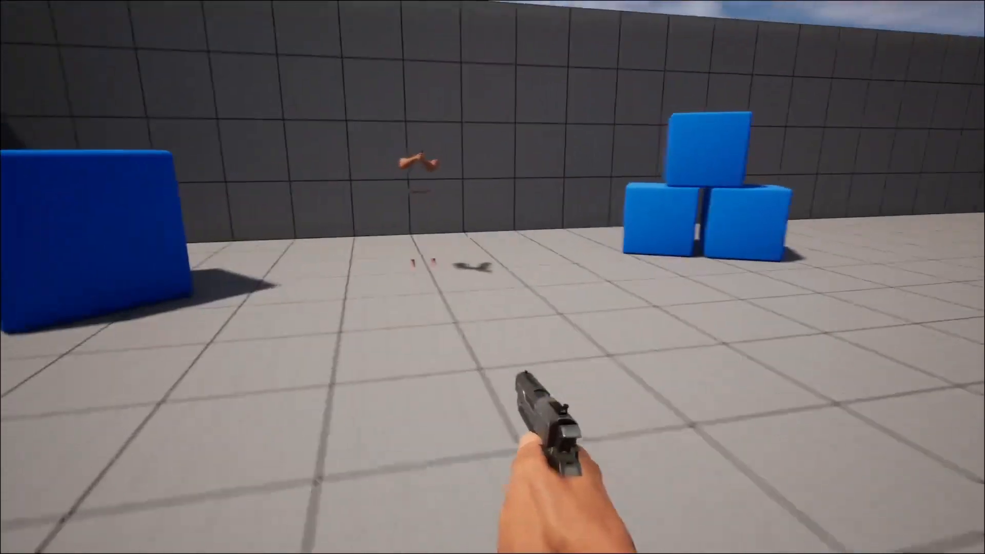
key(w)
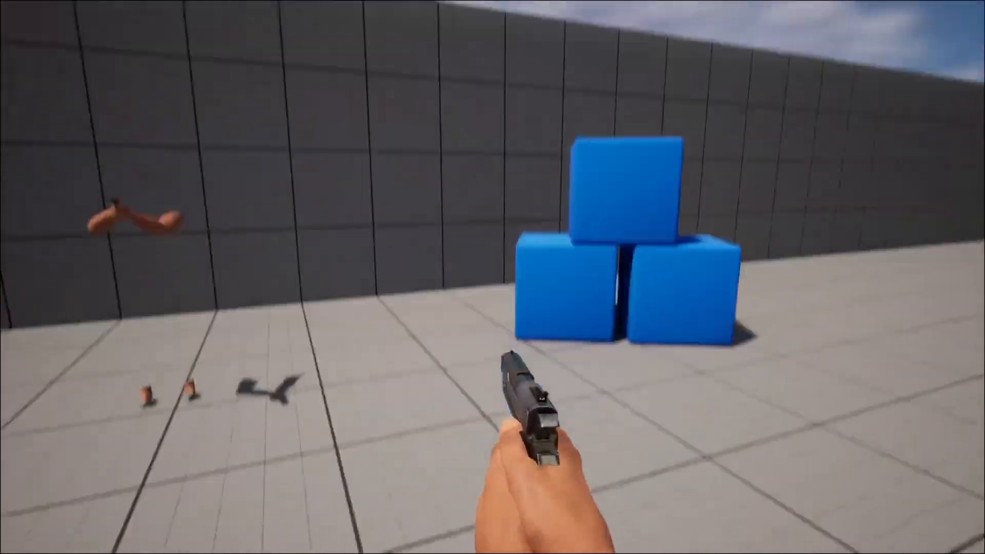
key(Escape)
- Bring back the normal editor layout and close the Sequencer showing LS_PistolIdleWalk
mouse_move(293, 266)
right_down()
mouse_move(318, 266)
mouse_move(221, 264)
mouse_move(292, 266)
right_up()
key(F11)
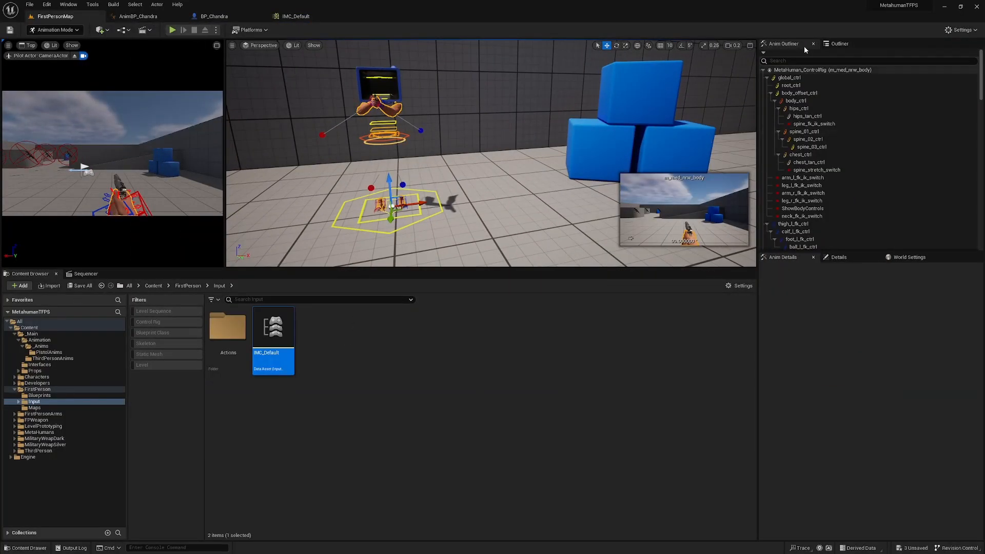
click(83, 275)
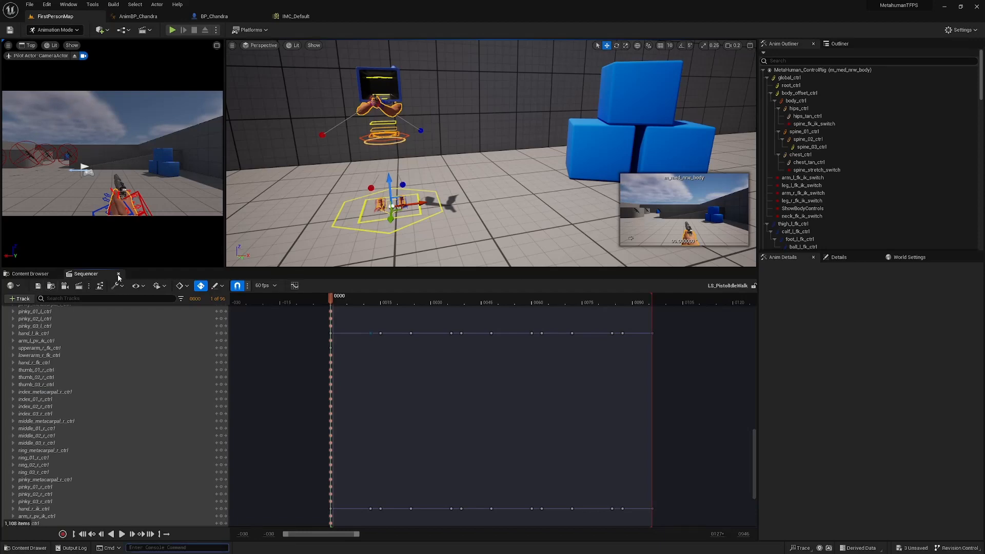
click(119, 273)
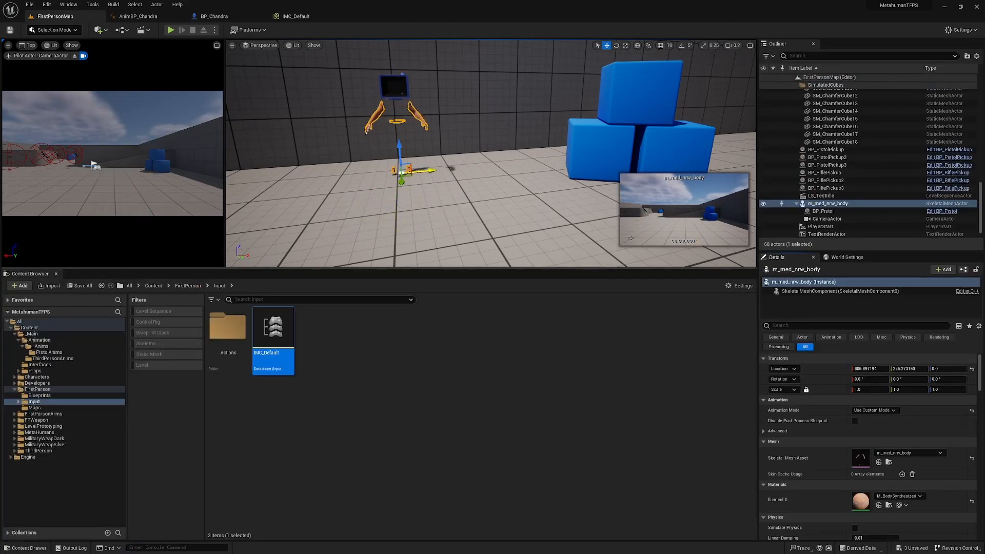
- Duplicate m_med_nrw_body together with its CameraActor and move the copies sideways along one axis, away from the originals
key(w)
right_drag(462, 154, 492, 154)
scroll(461, 154, up, 1)
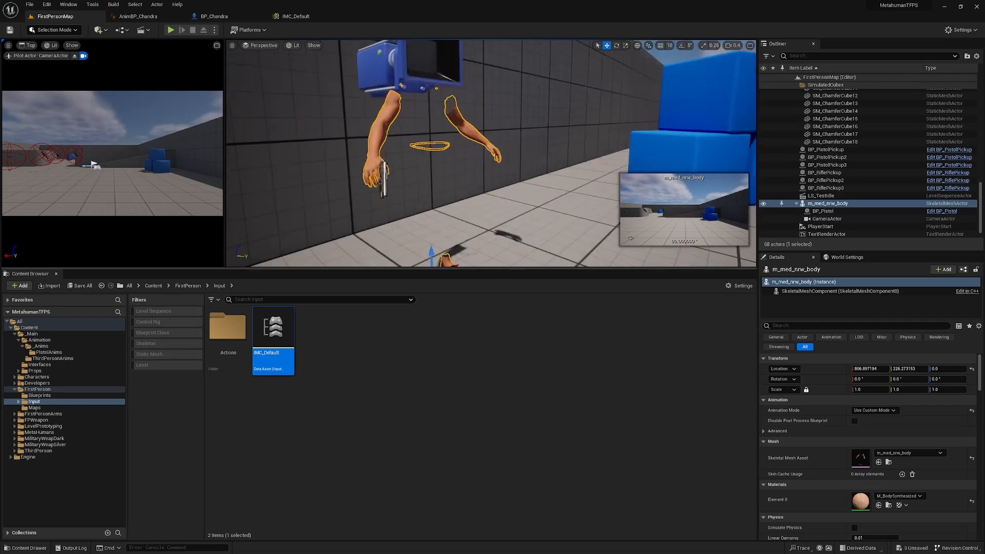
right_drag(402, 117, 408, 164)
key(e)
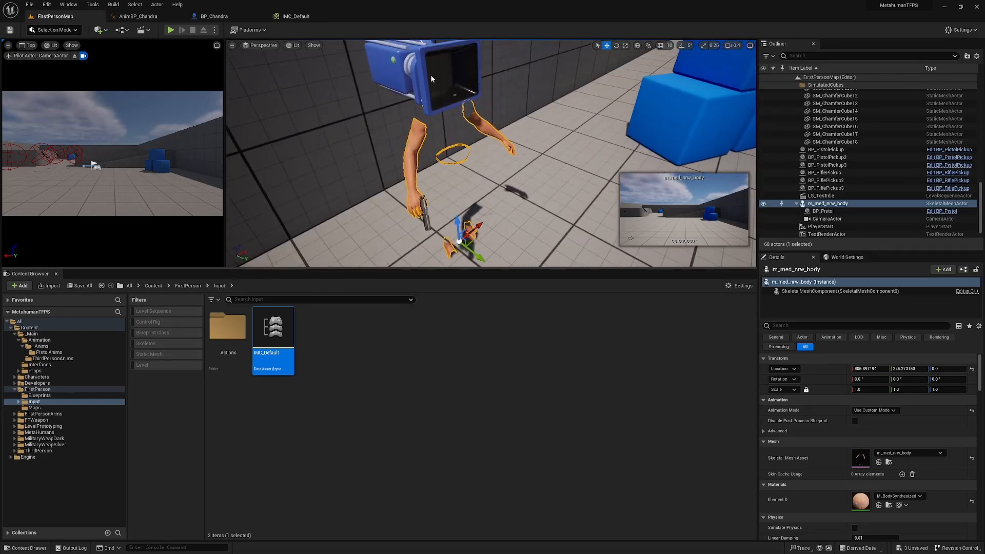
ctrl+click(430, 78)
right_drag(499, 167, 515, 168)
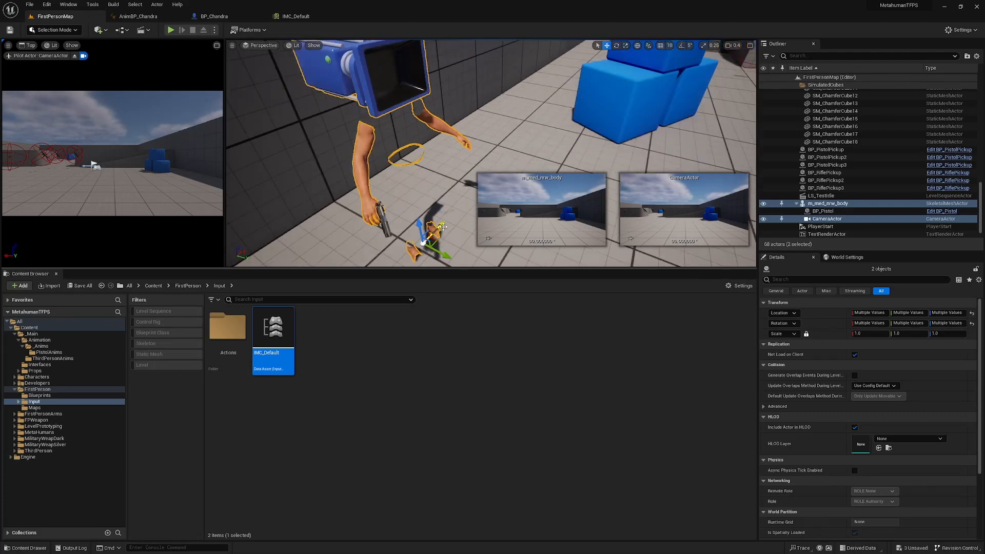
alt+drag(441, 226, 480, 191)
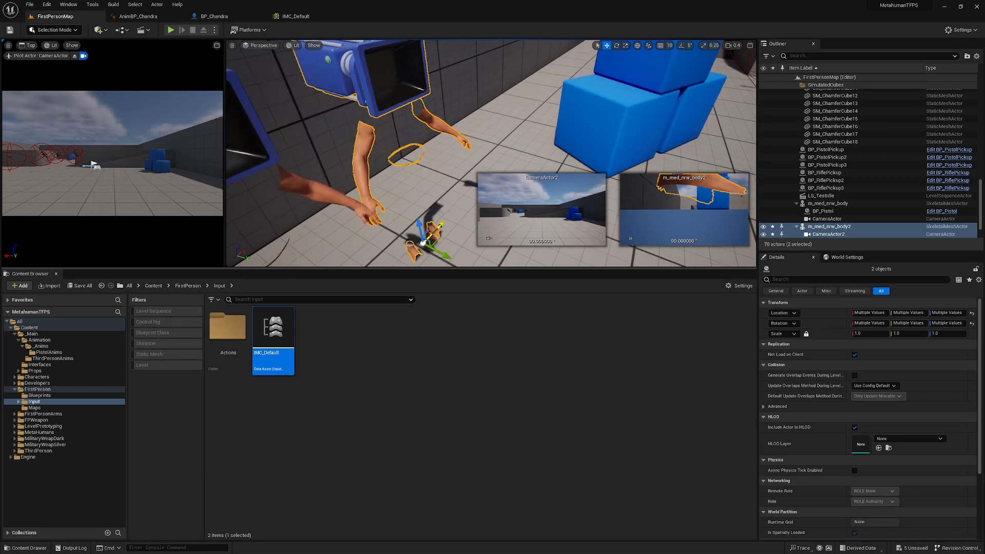
alt+shift+drag(441, 226, 460, 208)
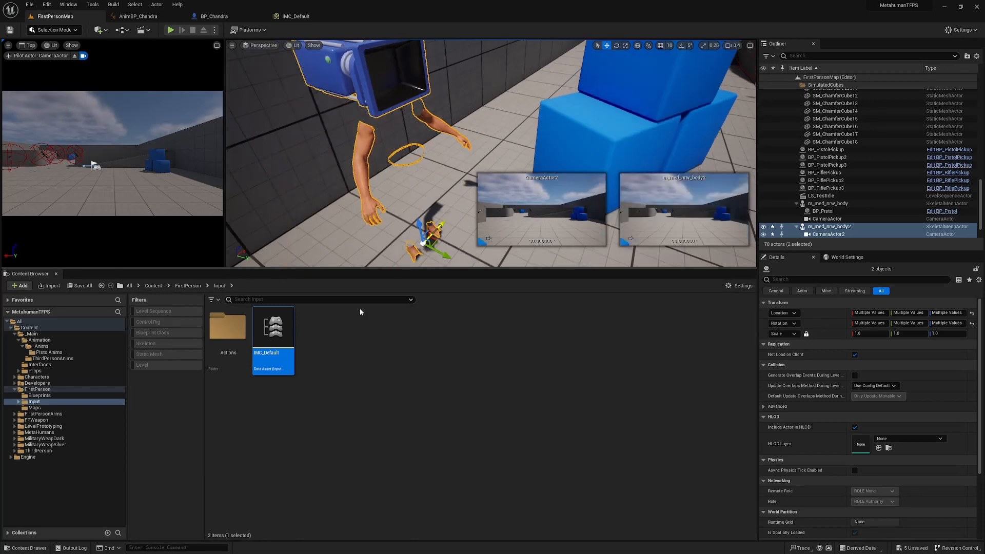
- Place BP_AssaultRifle from the _Main/Props/Weapons folder in the level near the duplicated arms
click(32, 333)
click(35, 370)
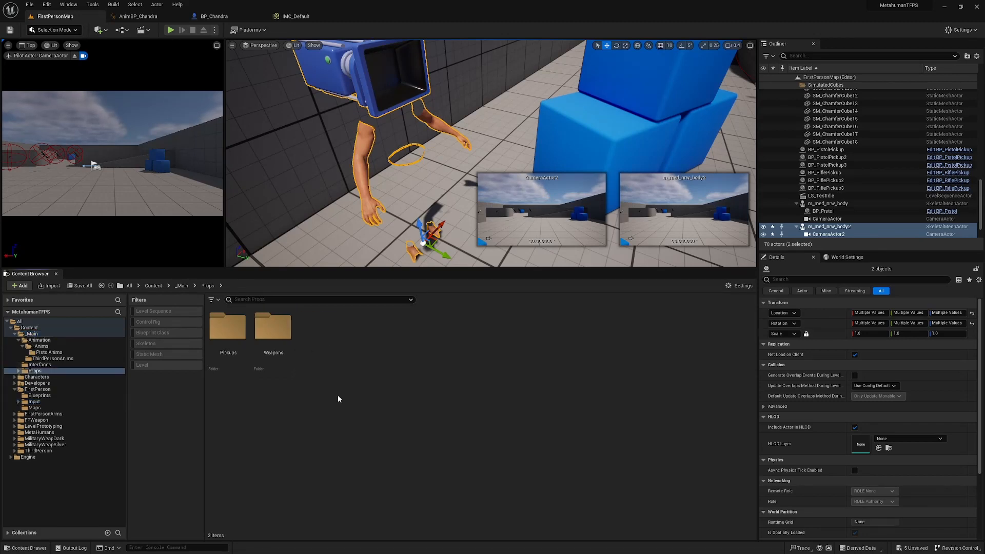
double_click(285, 333)
drag(247, 352, 399, 257)
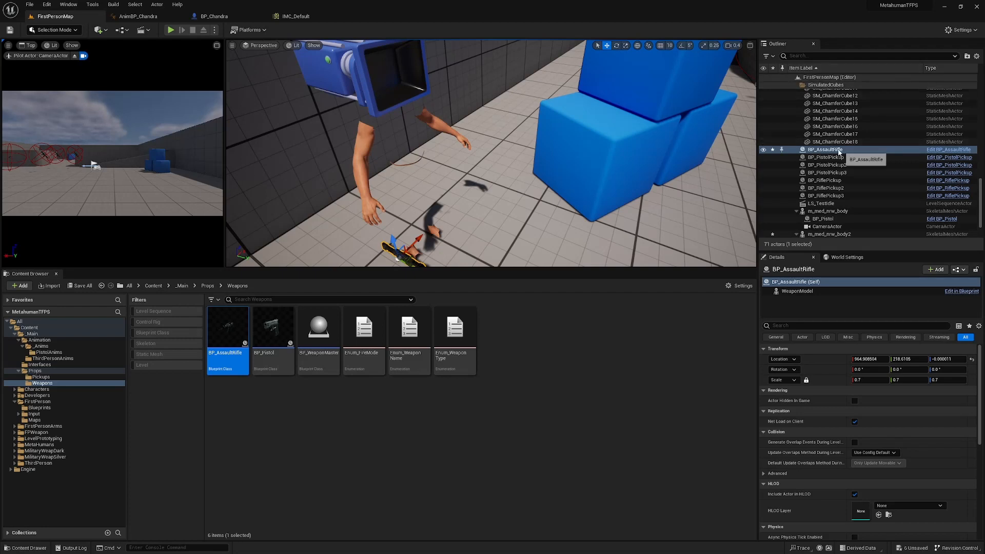
- Attach BP_AssaultRifle to m_med_nrw_body2 at the RifleSocket and reset its rotation and location to zero
click(829, 234)
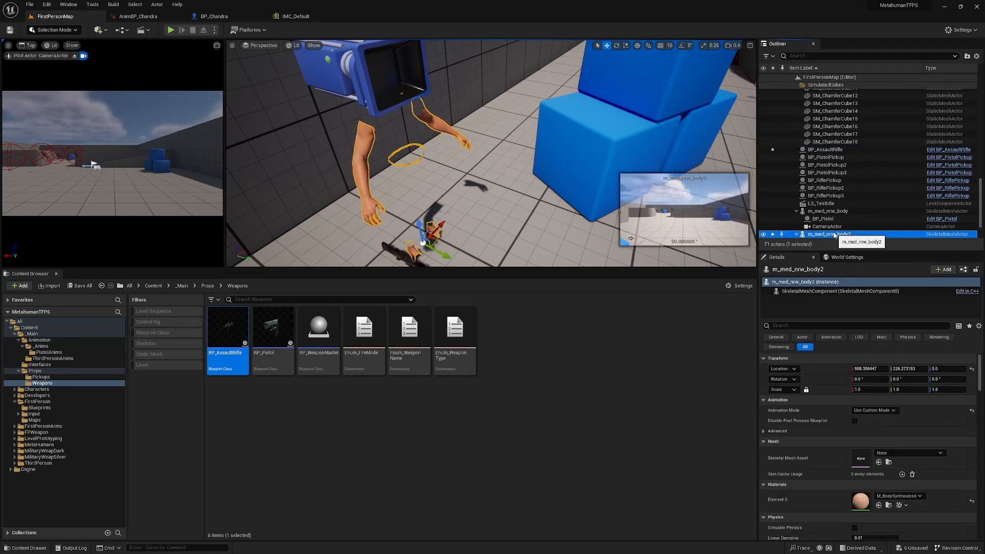
click(833, 150)
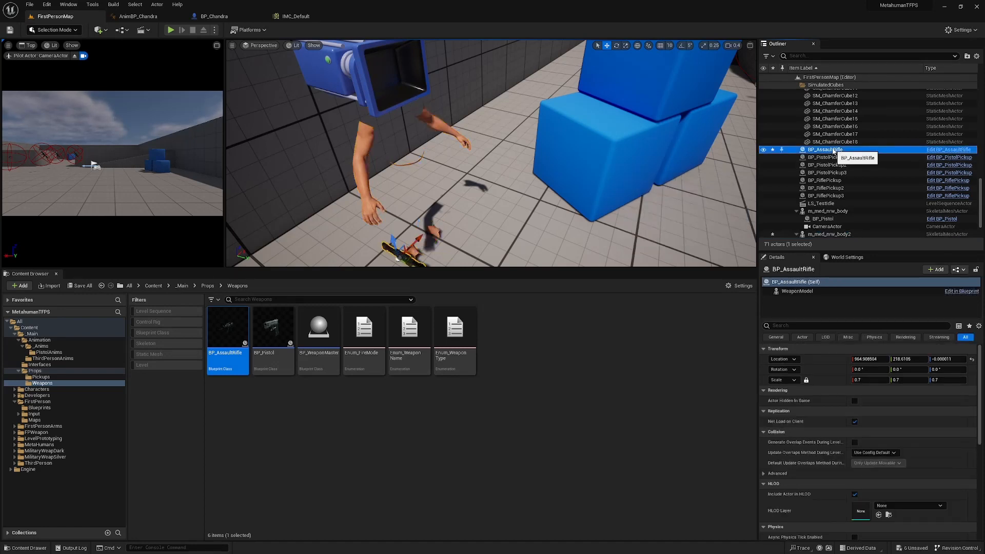
drag(833, 151, 841, 235)
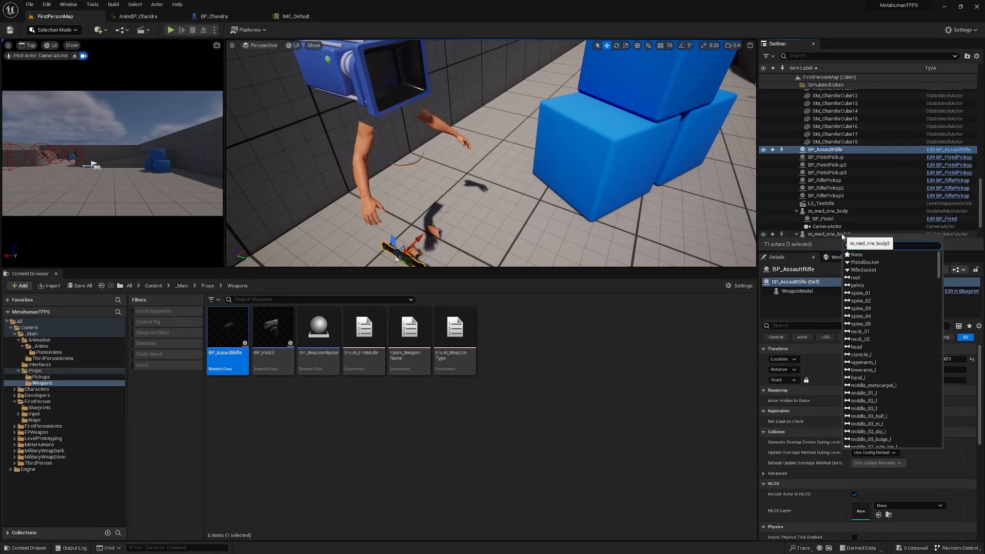
click(867, 269)
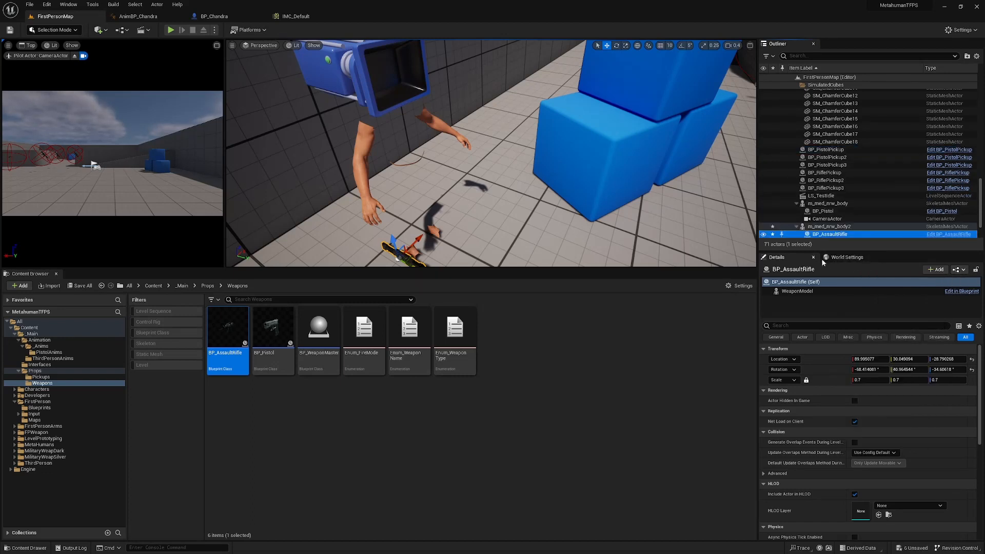
click(972, 370)
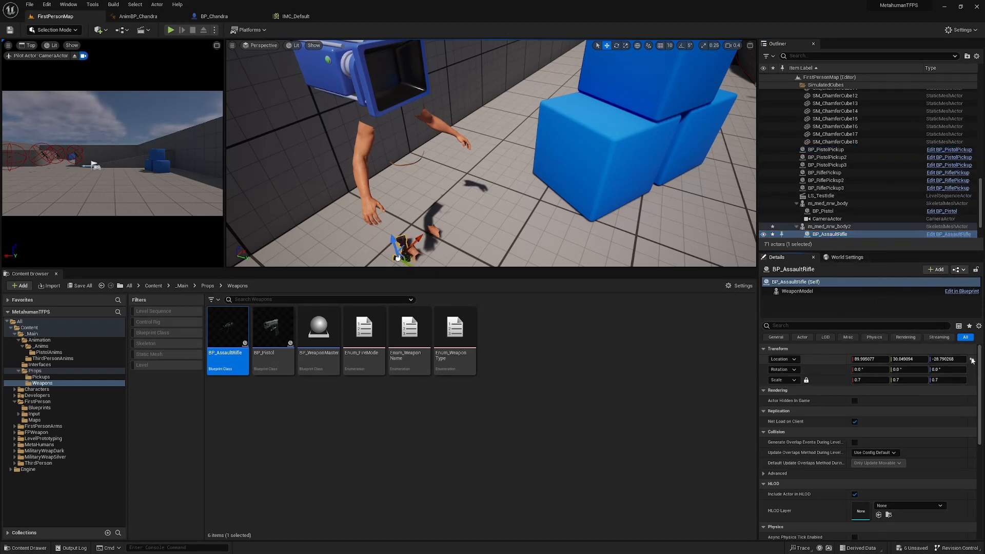
click(972, 360)
right_drag(526, 186, 487, 167)
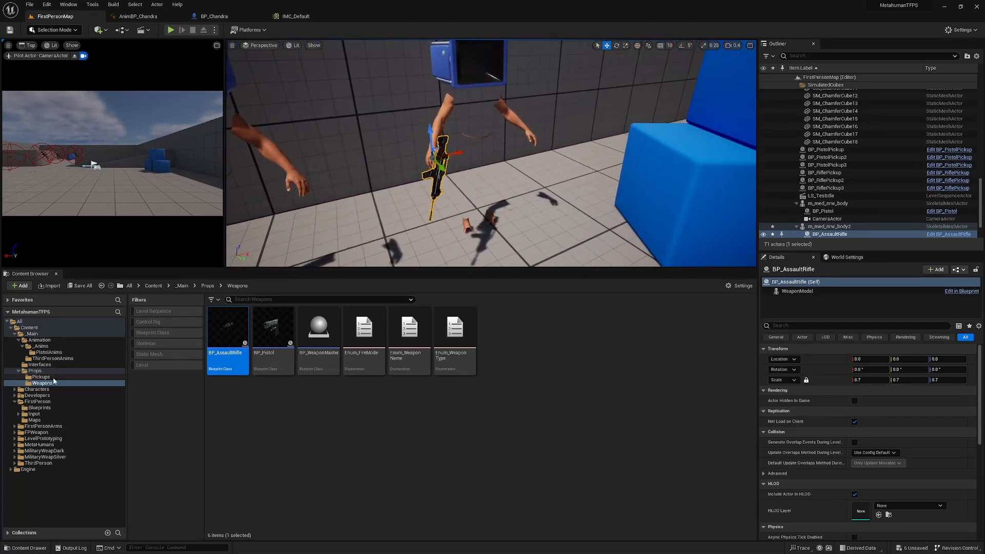
- Create a new folder named AssaultRifleAnims inside the _Main/Animation/_Anims folder
click(34, 346)
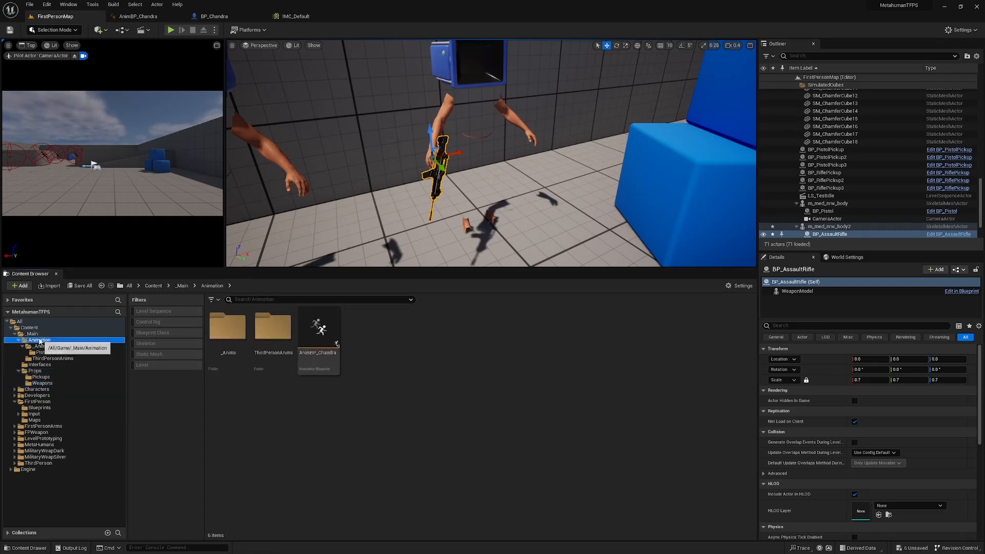
right_click(254, 403)
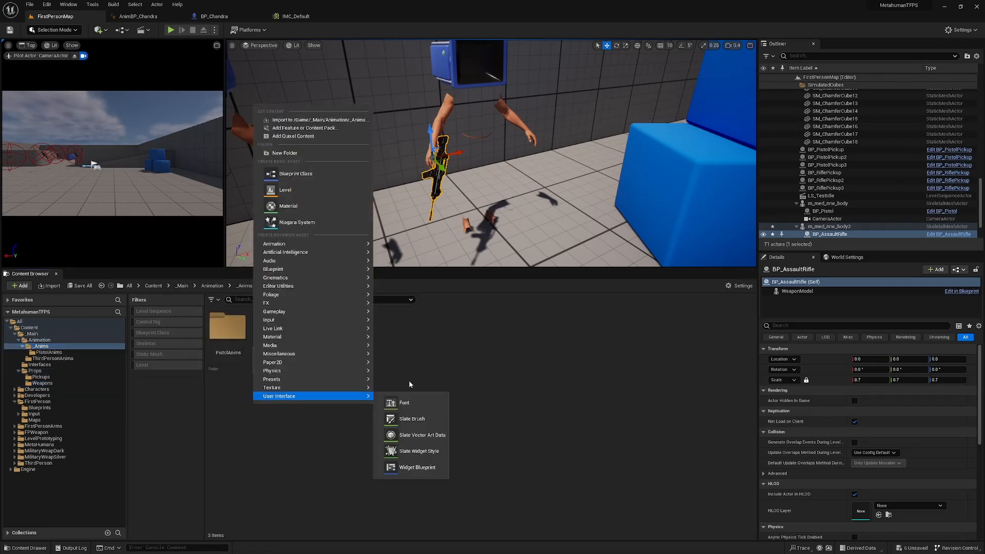
click(284, 153)
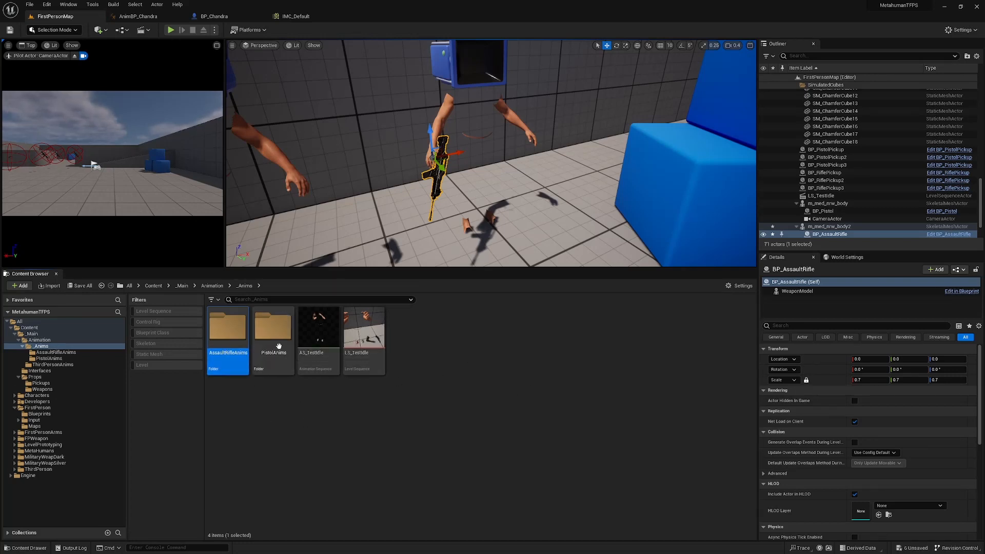
- Copy the LS_PistolAimPose level sequence from the PistolAnims folder into the AssaultRifleAnims folder
double_click(272, 328)
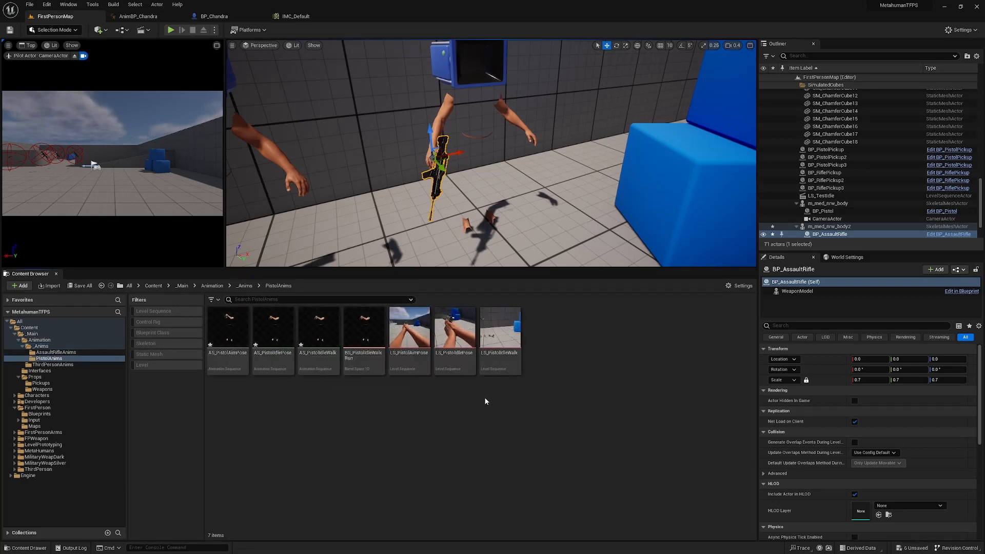
click(421, 343)
drag(388, 362, 68, 353)
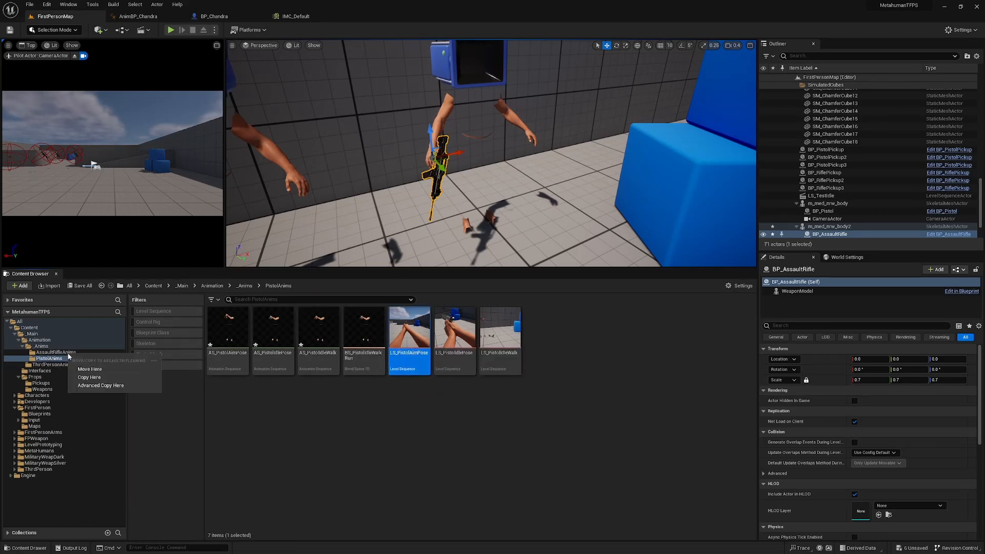
click(82, 370)
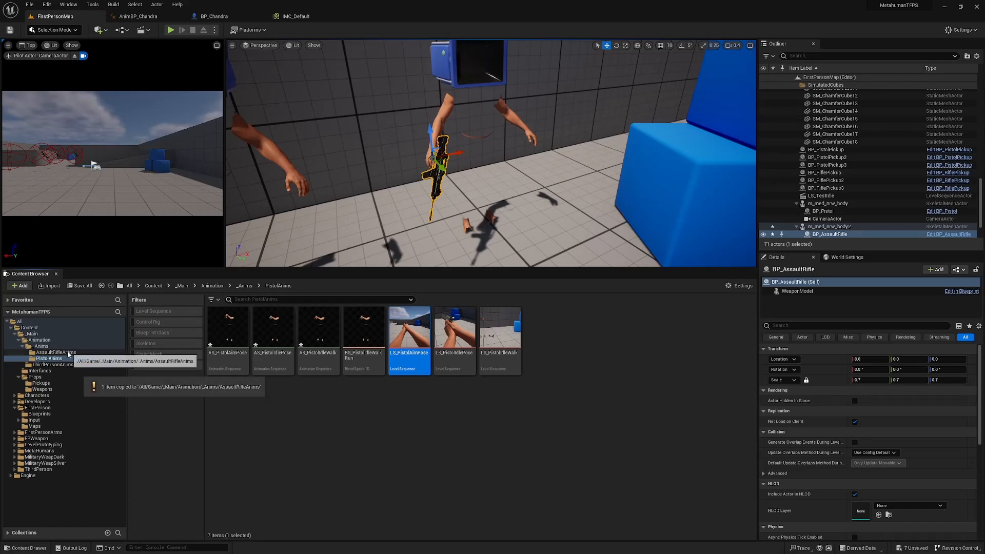
- Open the copied LS_PistolAimPose in the AssaultRifleAnims folder and reassign its m_med_nrw_body track to the m_med_nrw_body2 actor
click(67, 352)
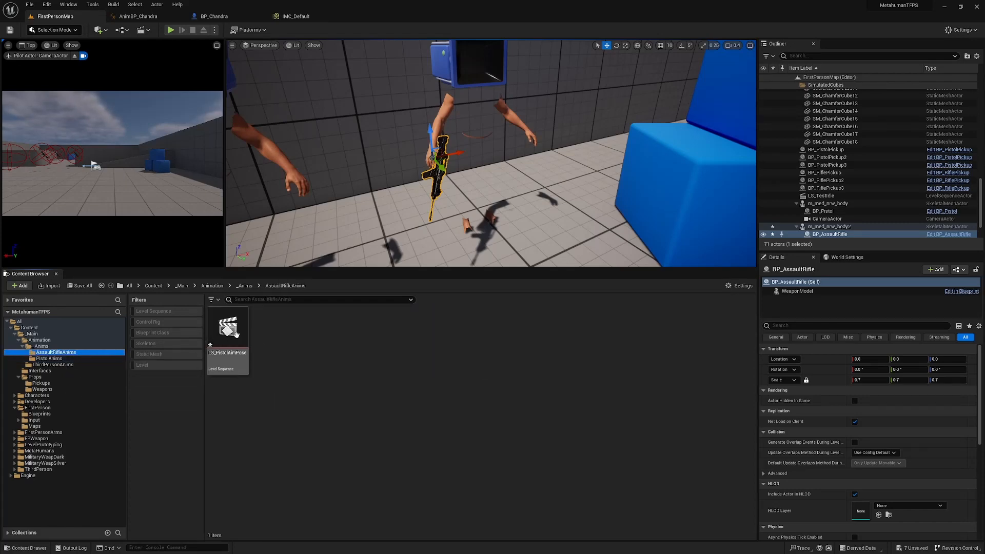
double_click(236, 334)
key(s)
right_drag(397, 219, 428, 250)
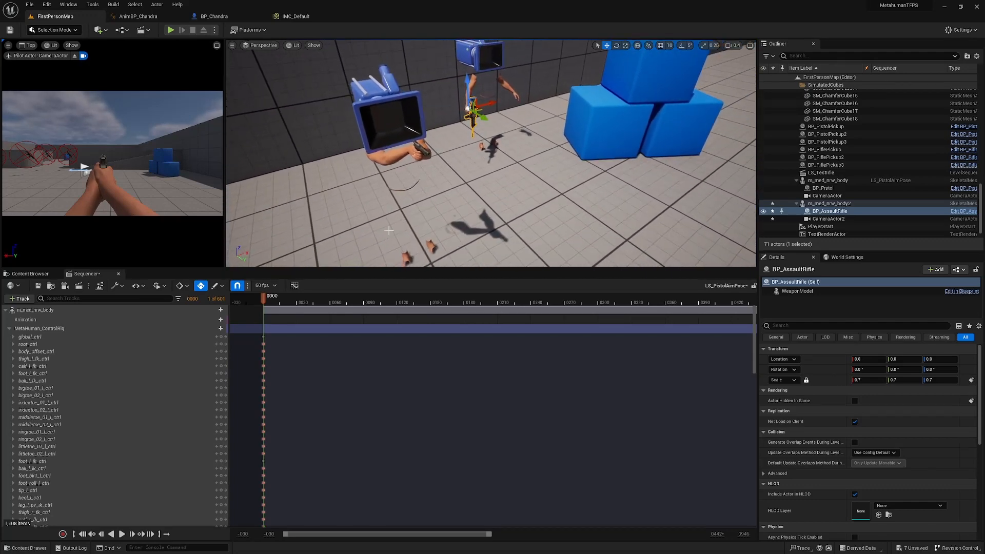
click(45, 310)
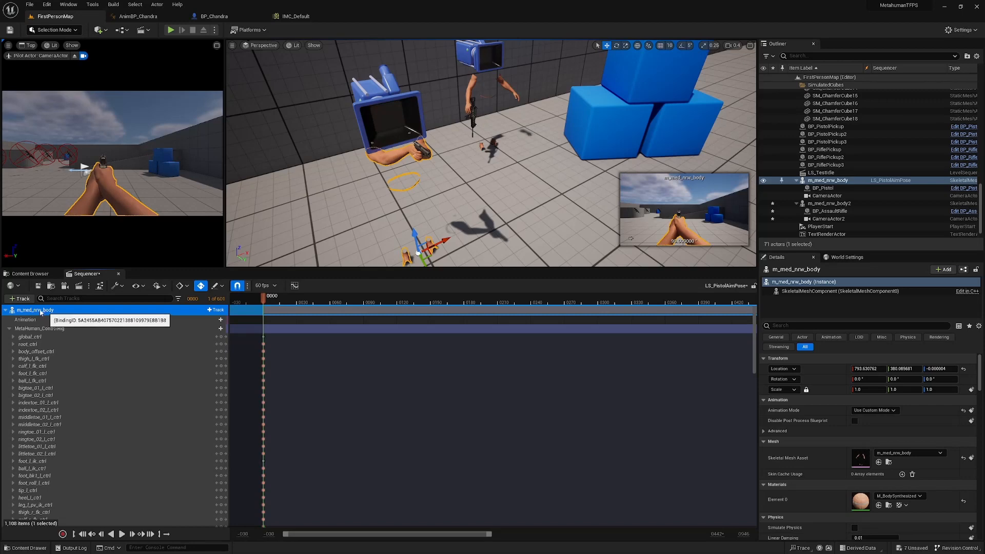
right_click(45, 312)
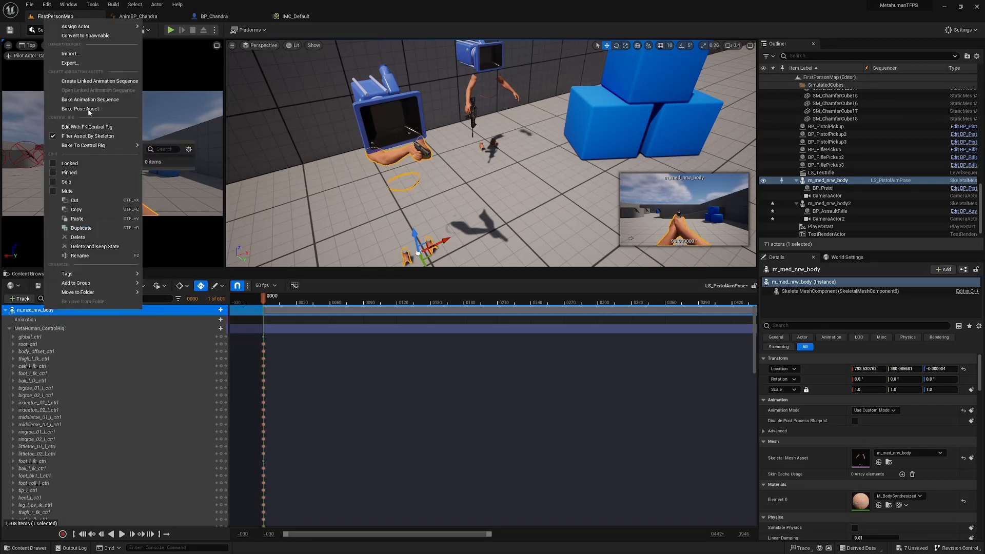
mouse_move(102, 26)
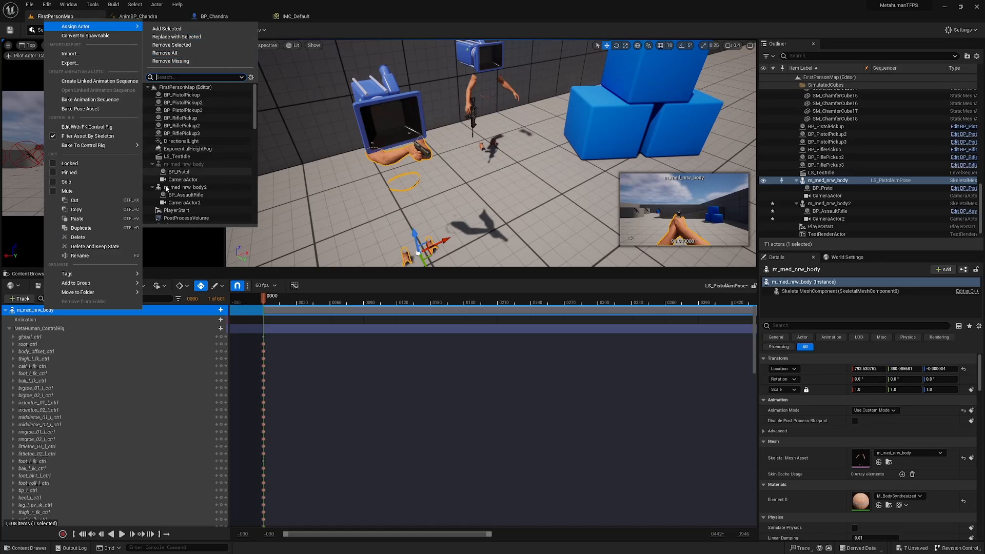
click(204, 188)
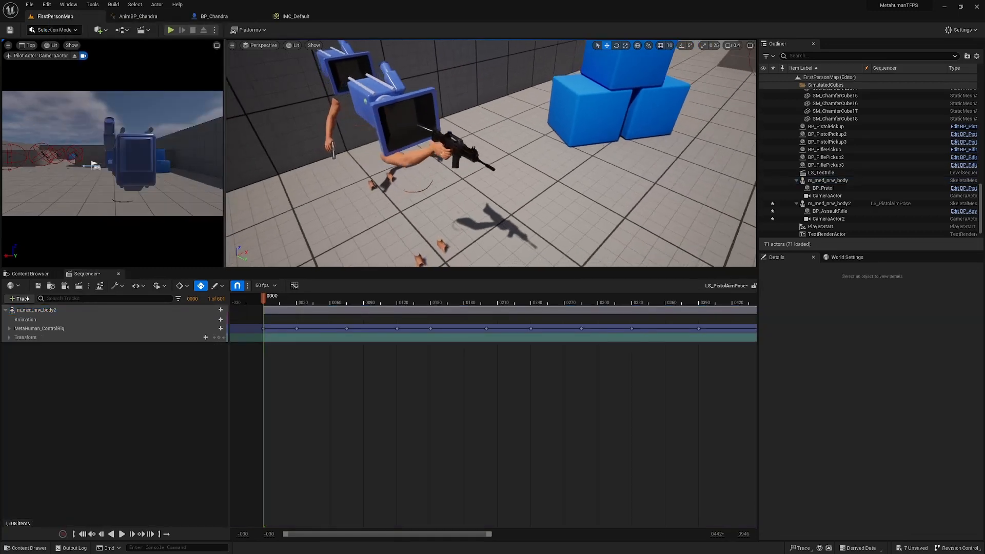
- Set the camera preview viewport to look through CameraActor2
key(a)
right_drag(528, 183, 616, 183)
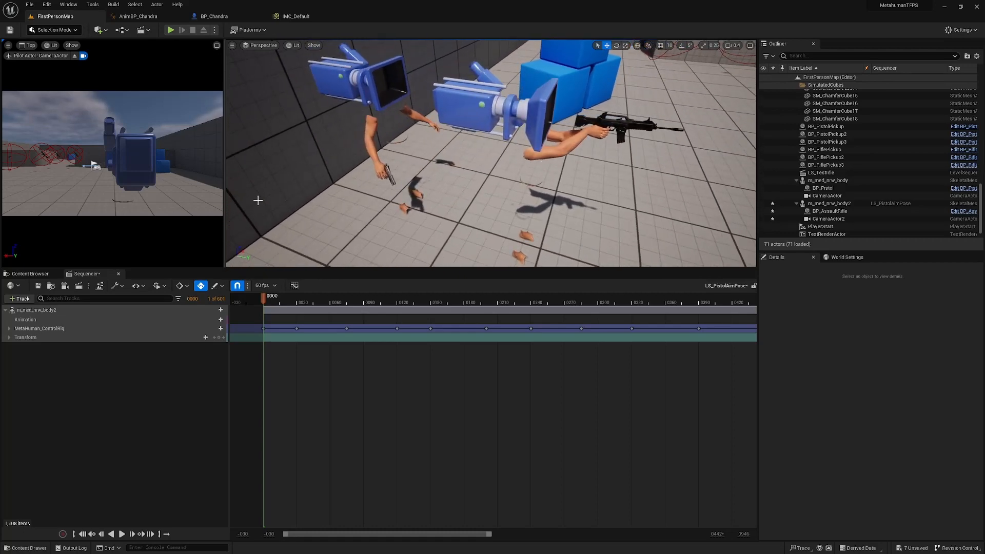
click(28, 45)
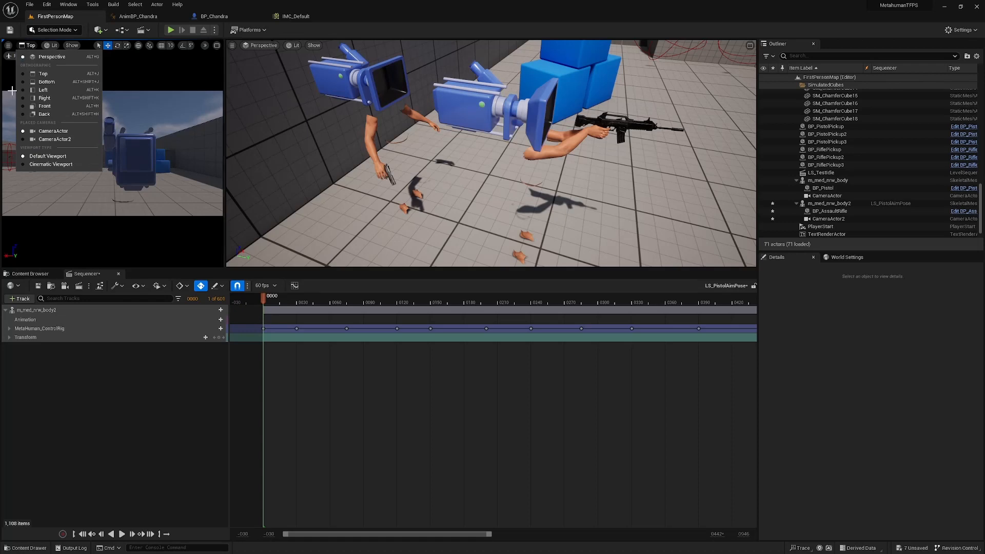
click(55, 139)
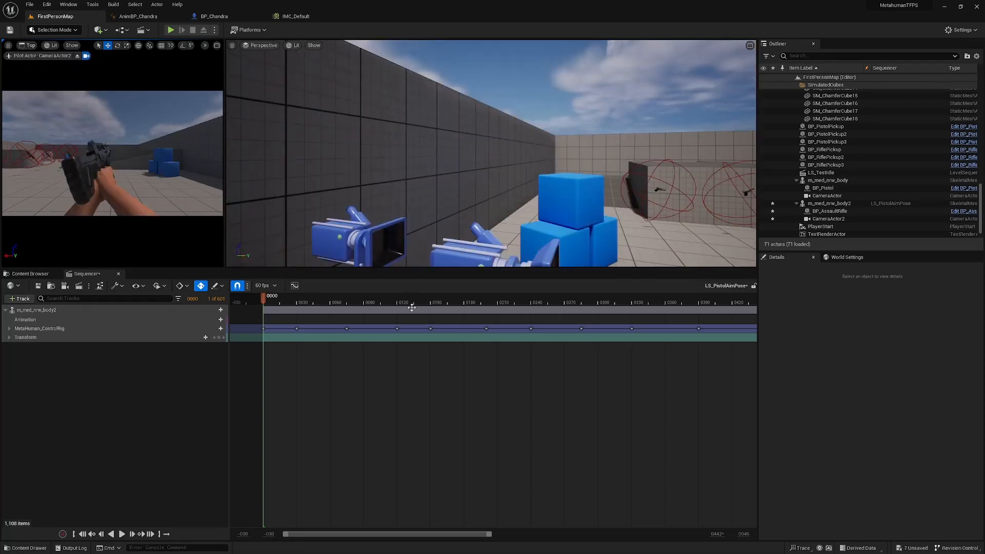
- Move the playhead to frame 1, enlarge the viewports, and activate MetaHuman_ControlRig for posing without the Animation settings panel
mouse_move(263, 297)
mouse_down()
mouse_move(563, 300)
mouse_move(264, 299)
mouse_up()
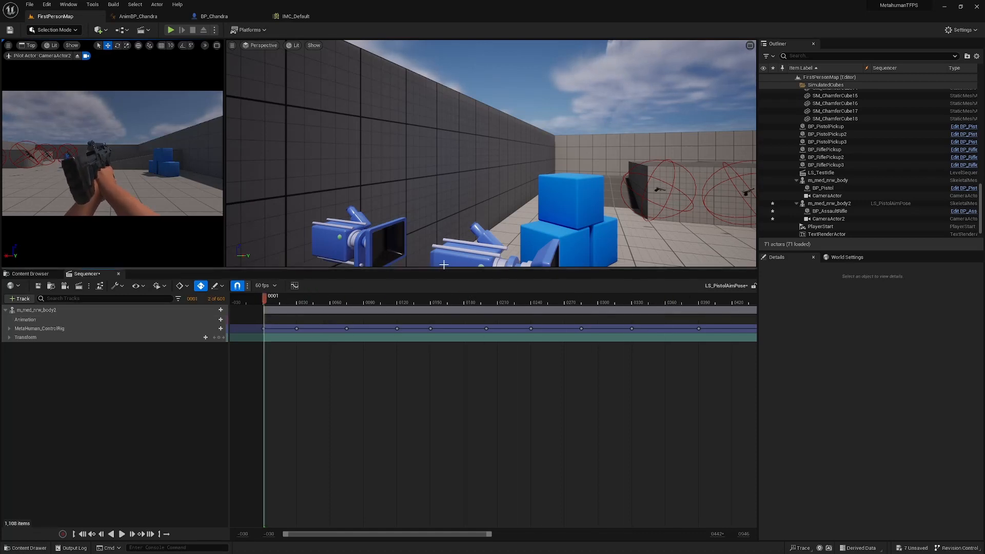
drag(448, 267, 448, 388)
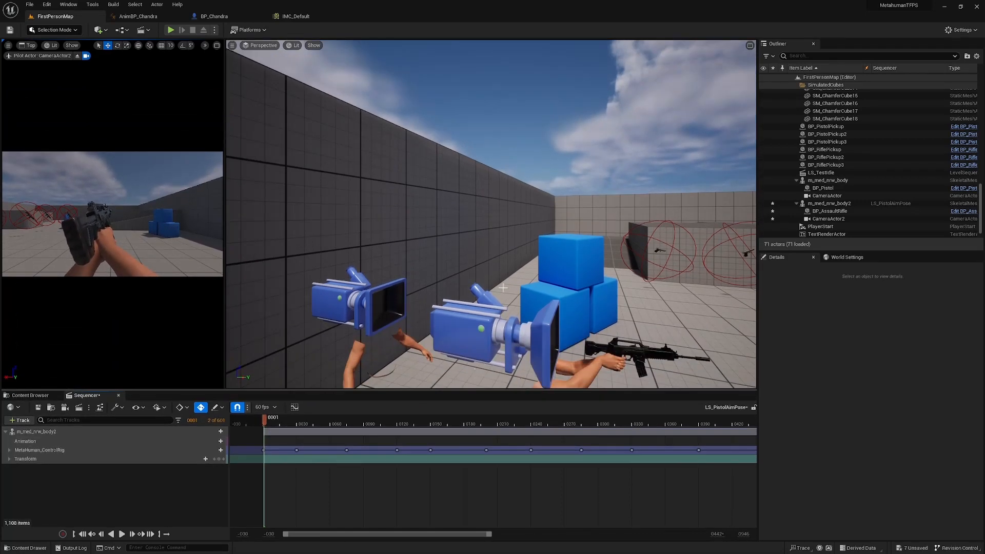
key(w)
right_drag(491, 221, 556, 223)
scroll(448, 226, down, 2)
key(a)
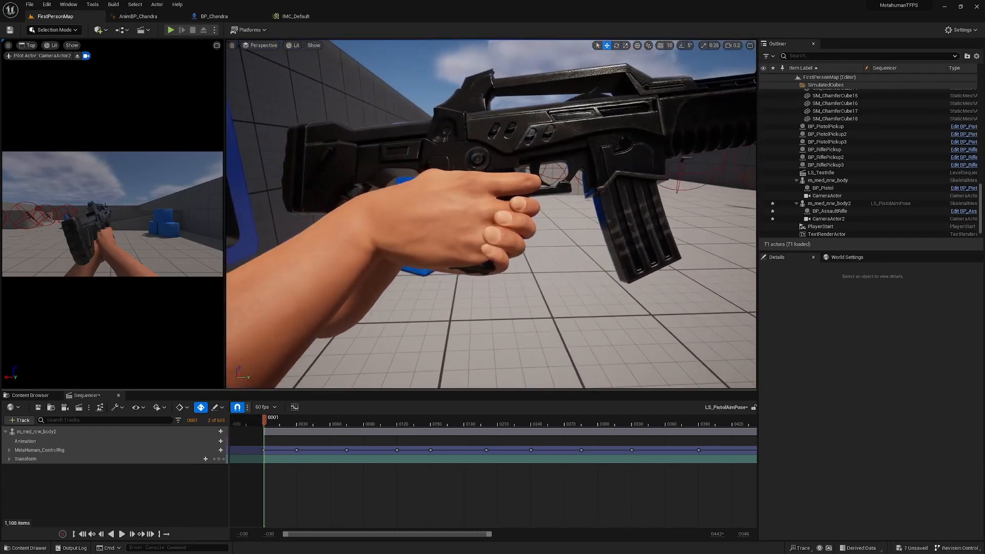
click(128, 450)
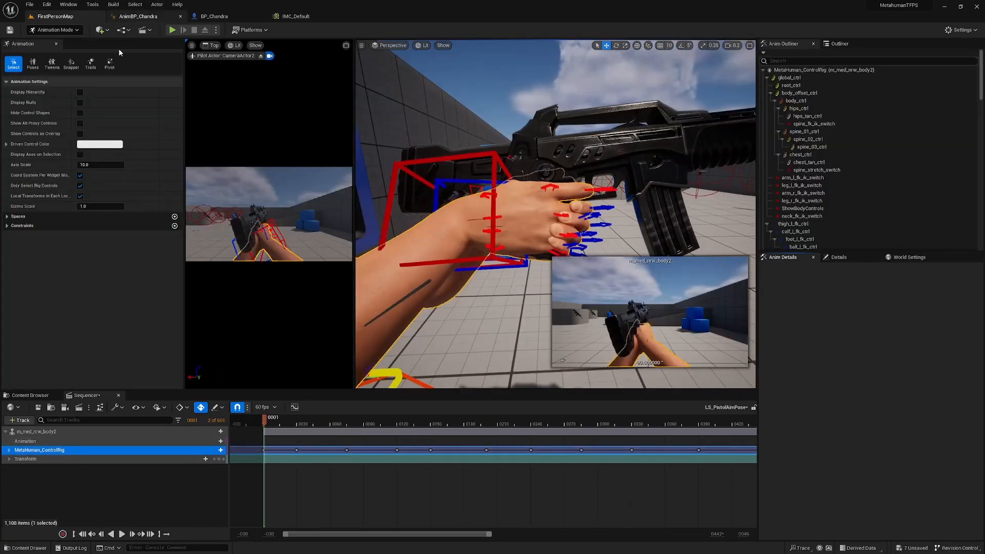
click(56, 44)
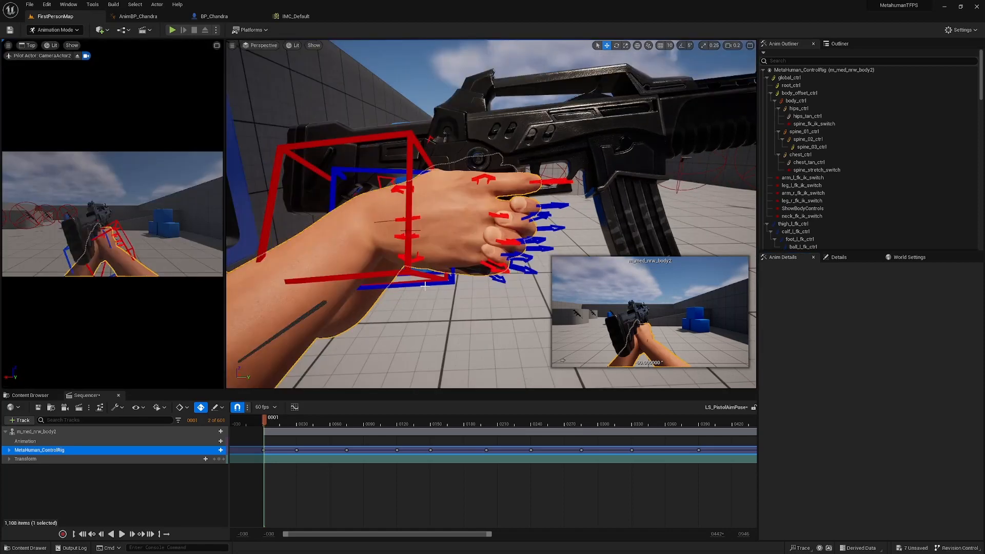
- Move the left hand control hand_l_ik_ctrl away from the rifle grip to a location of about -11.4, 38.7, 50.0
click(345, 169)
alt+drag(413, 225, 572, 210)
alt+drag(571, 210, 505, 210)
right_drag(505, 210, 346, 207)
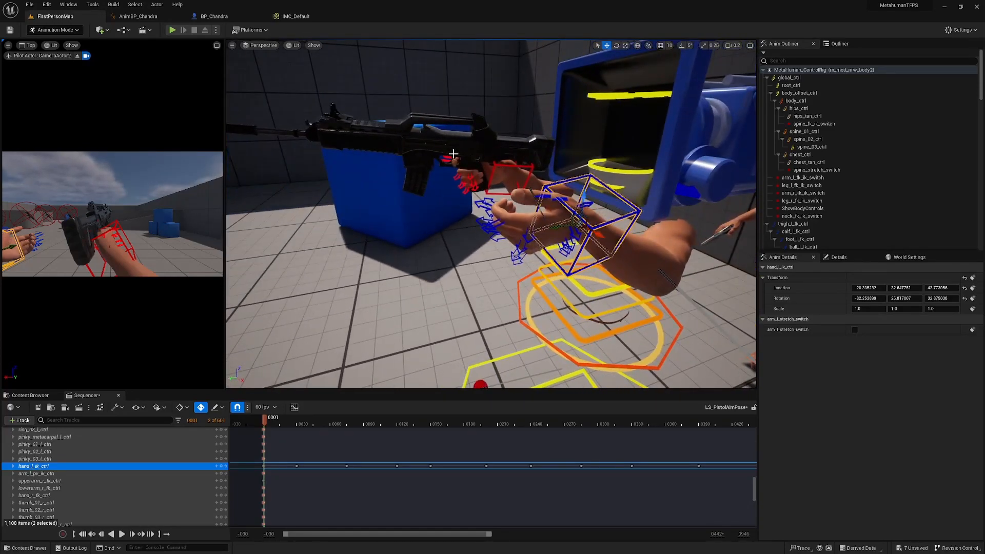
drag(577, 228, 513, 242)
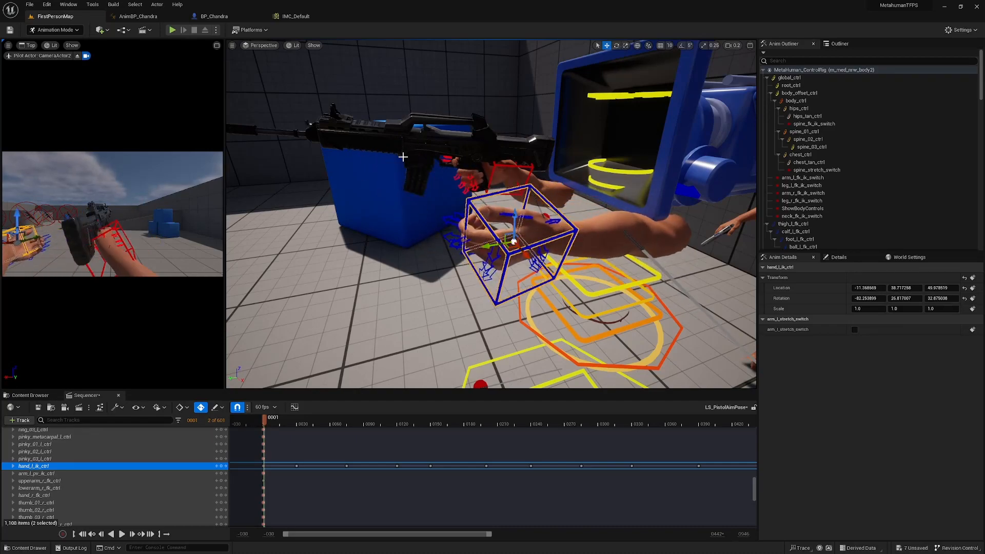
- Move the right hand control hand_r_ik_ctrl, along with the rifle, lower and farther to the character's right
right_drag(403, 157, 202, 158)
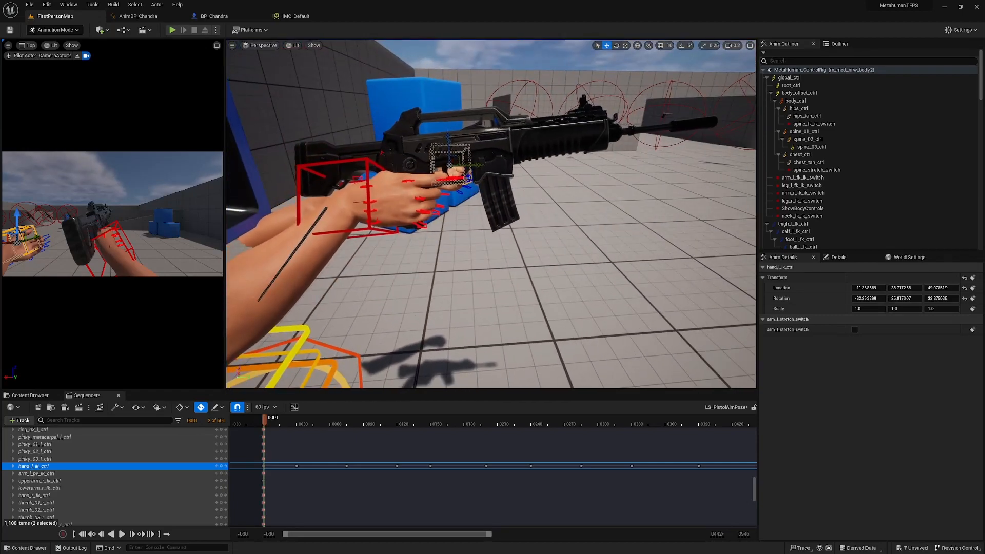
mouse_move(623, 119)
right_down()
mouse_move(610, 123)
mouse_move(624, 119)
right_up()
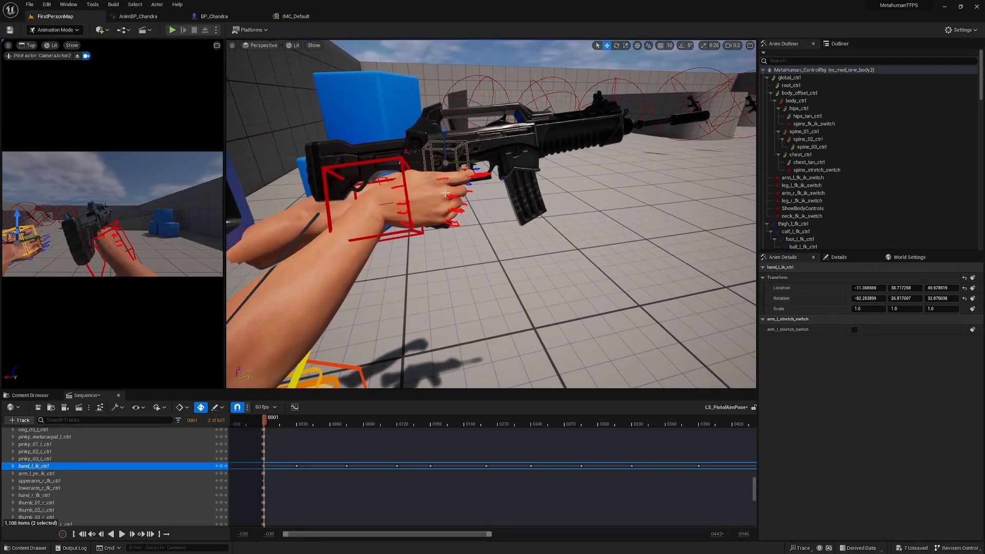
right_drag(434, 194, 541, 183)
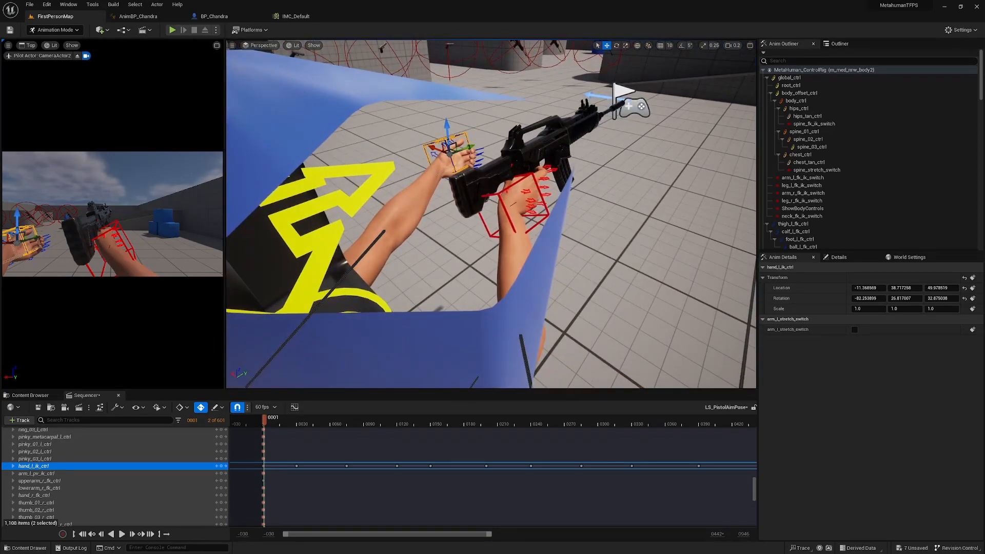
click(530, 203)
drag(492, 197, 559, 264)
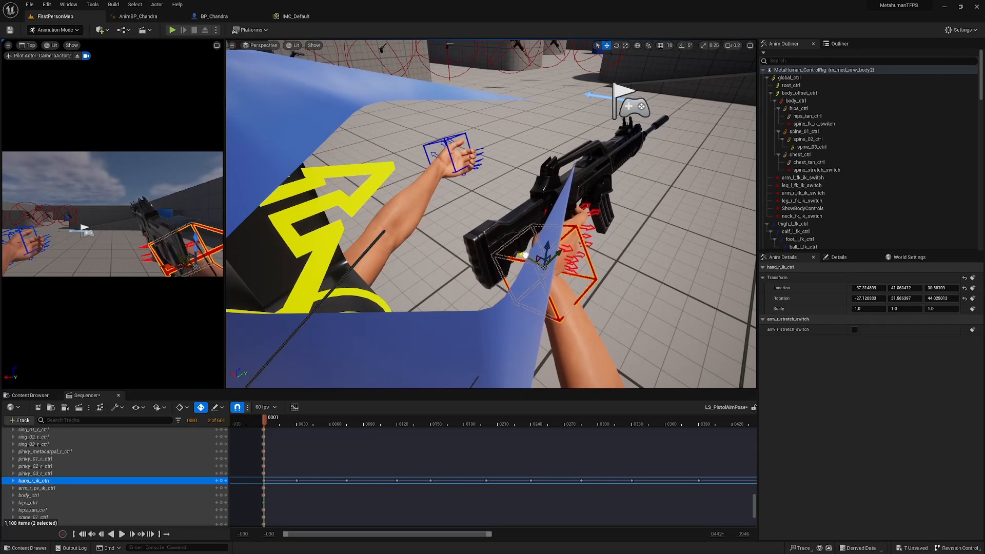
- Move hand_l_ik_ctrl beneath the front of the rifle, to a location of about -32, 75, 26
click(444, 144)
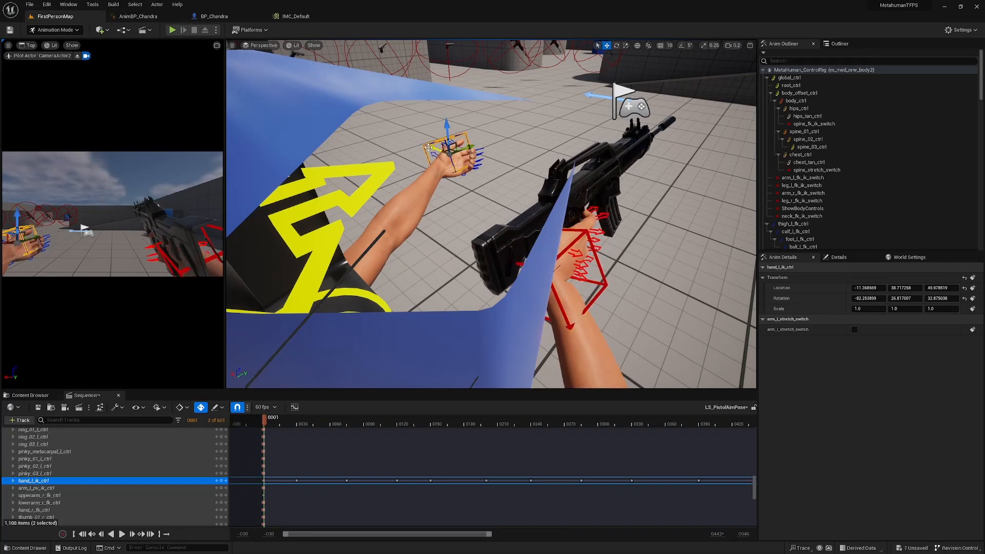
drag(428, 147, 636, 231)
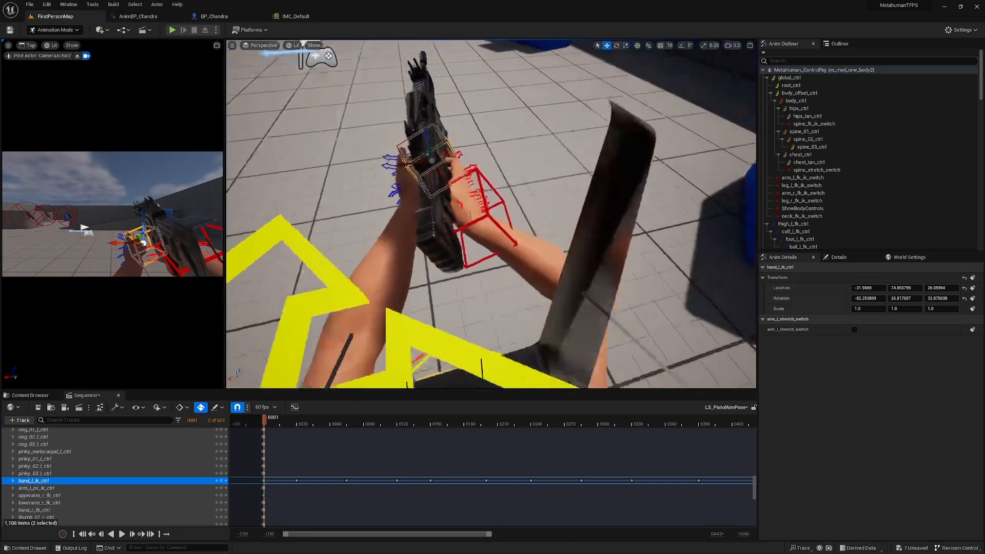
right_drag(491, 214, 478, 161)
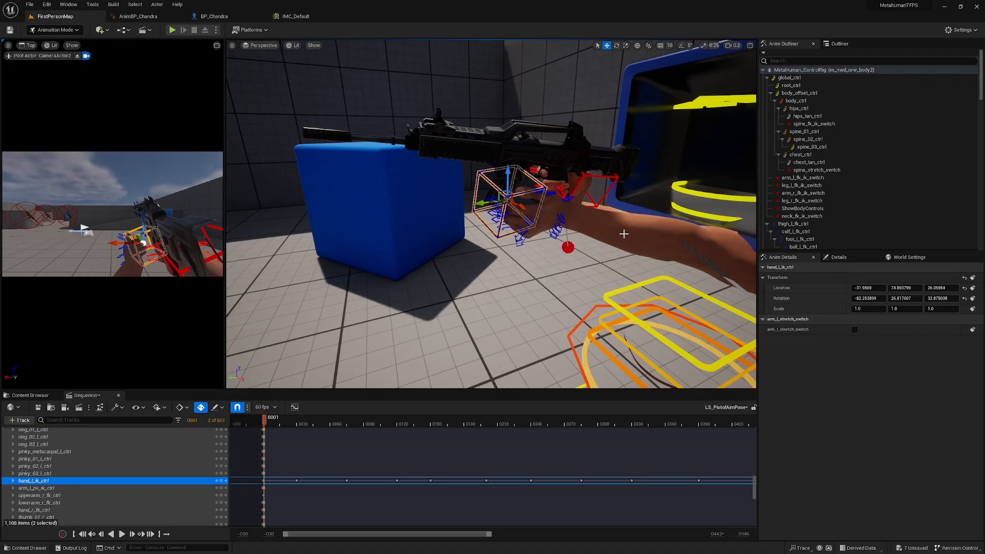
right_drag(623, 234, 400, 234)
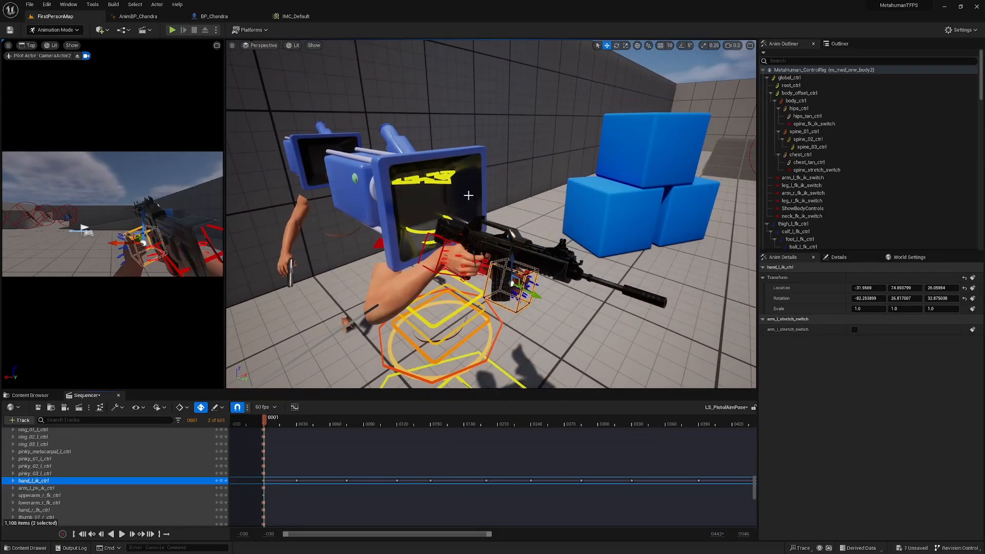
right_drag(479, 226, 386, 170)
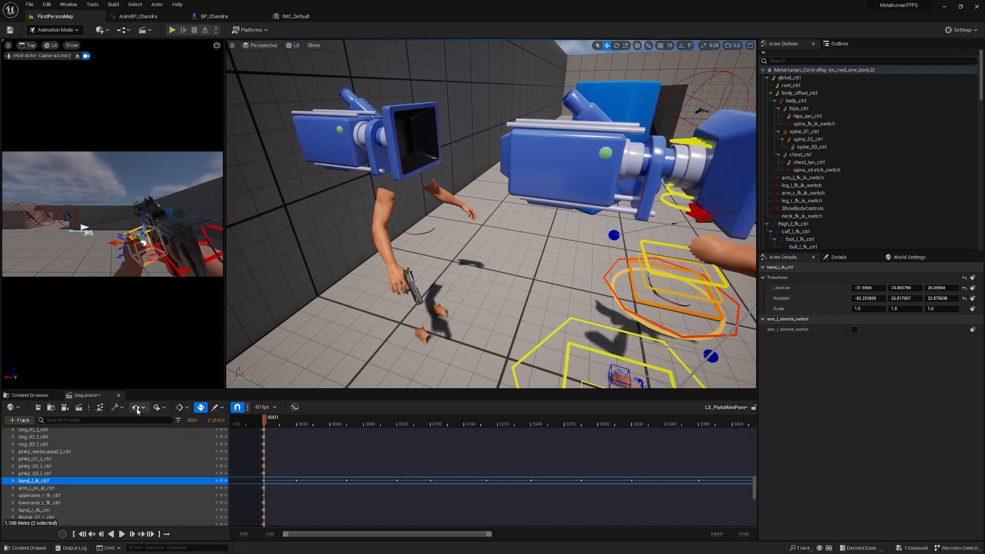
- Open the original LS_PistolAimPose from the PistolAnims folder and set the camera preview viewport to look through CameraActor
click(30, 395)
click(48, 480)
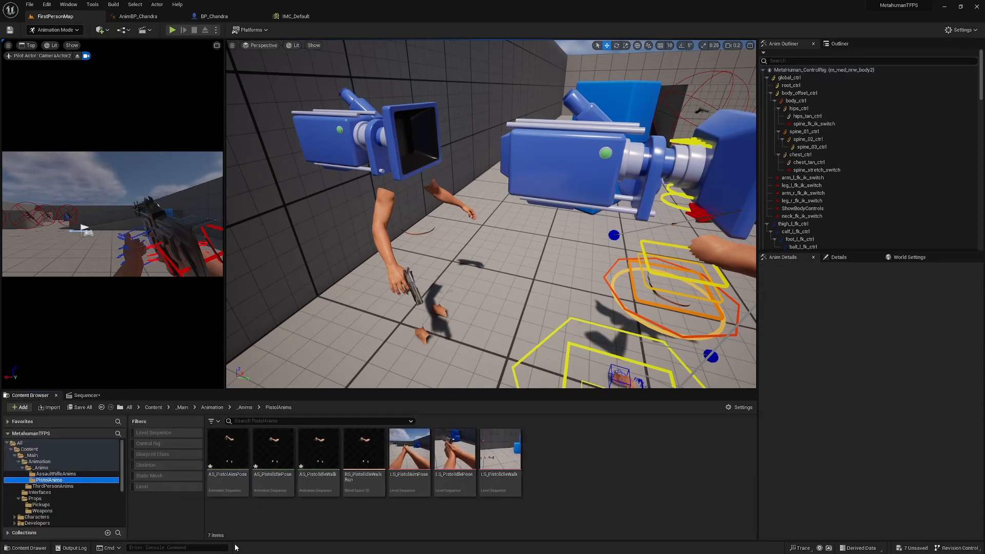
double_click(228, 454)
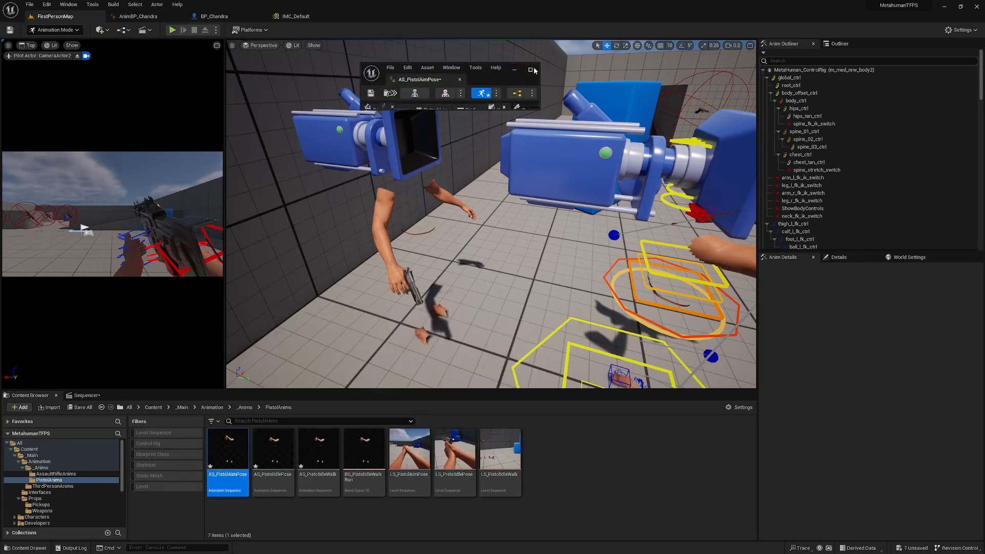
click(460, 79)
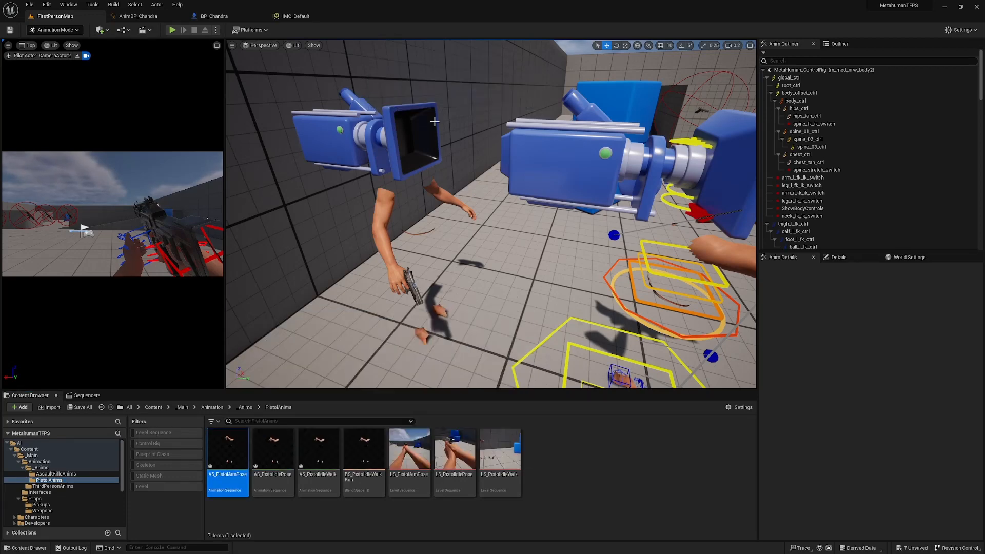
double_click(409, 469)
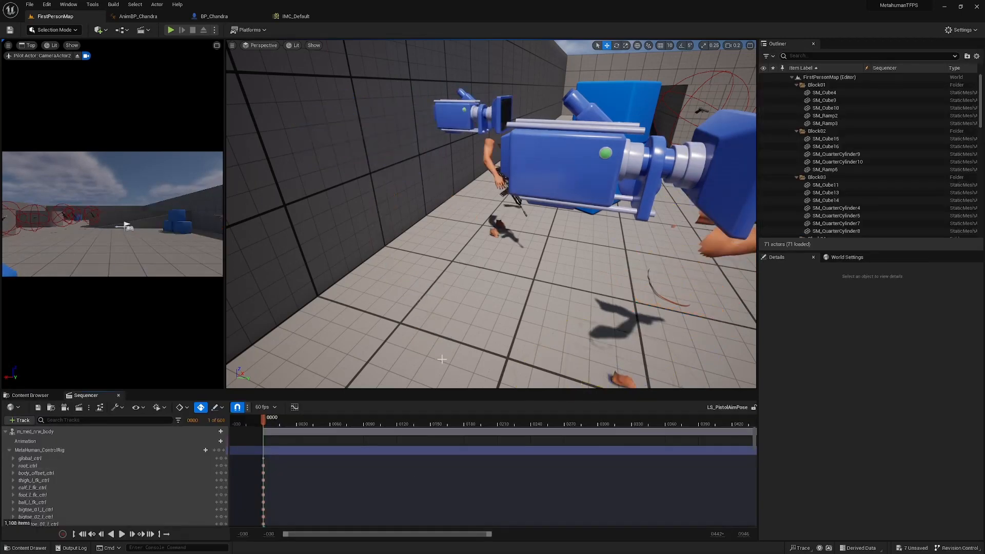
click(44, 47)
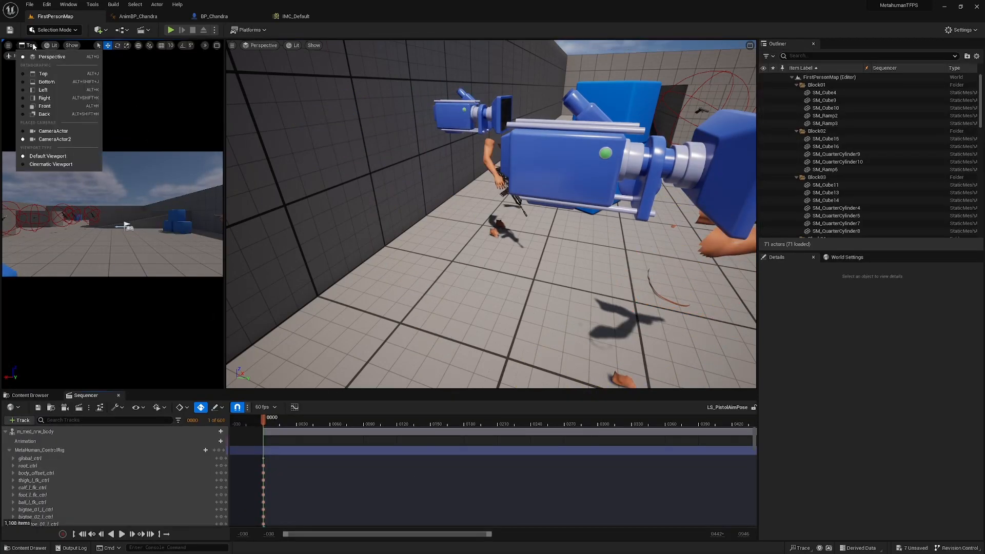
click(56, 133)
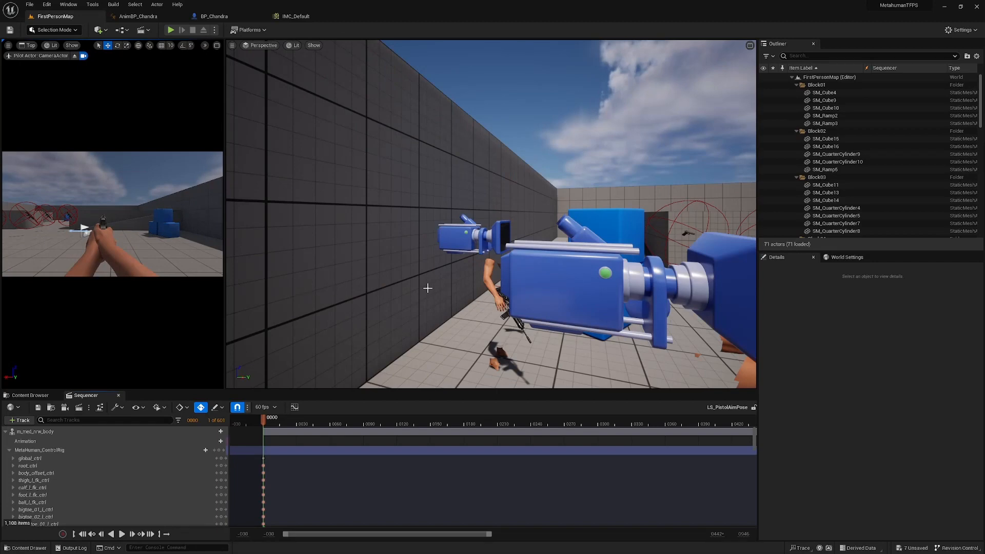
- Delete all hand control keyframes after frame 0 in LS_PistolAimPose and shorten the playback range to end at about frame 30
right_drag(428, 288, 375, 344)
drag(622, 390, 622, 190)
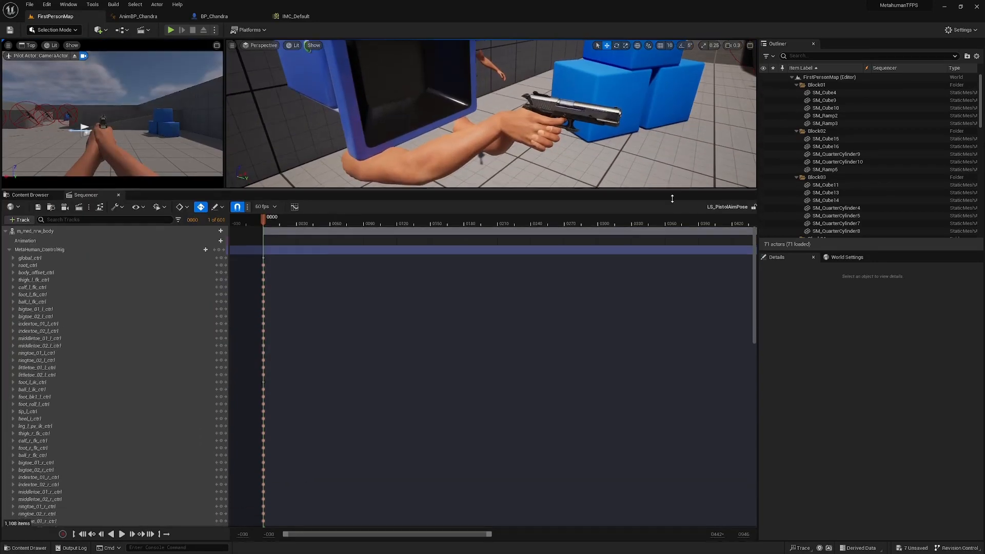
drag(755, 308, 761, 468)
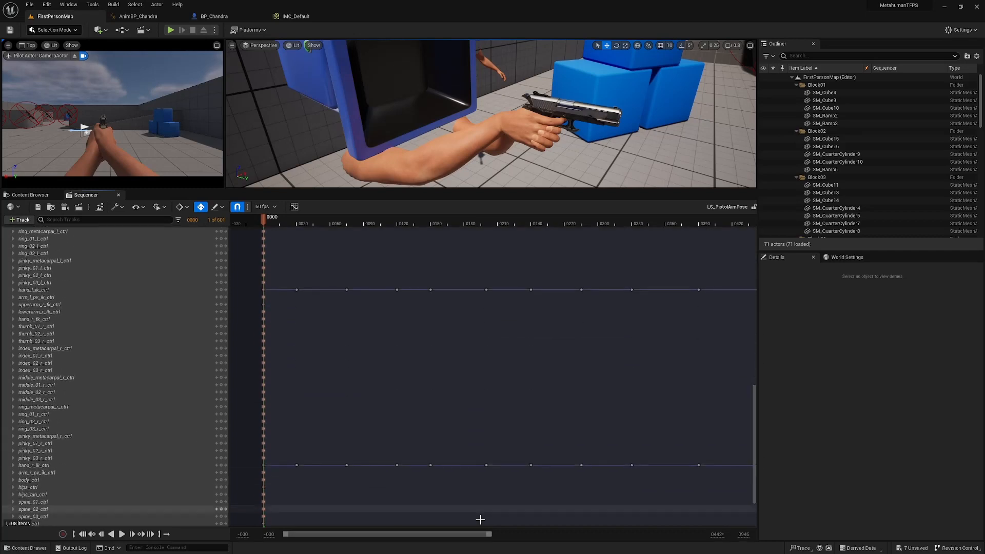
drag(454, 536, 618, 534)
drag(672, 473, 264, 274)
key(Delete)
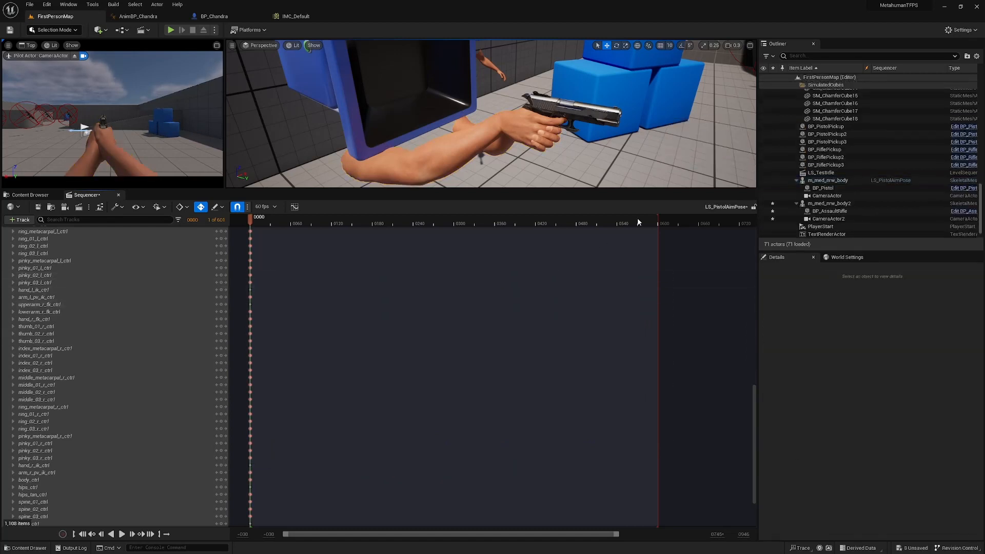
drag(608, 224, 270, 223)
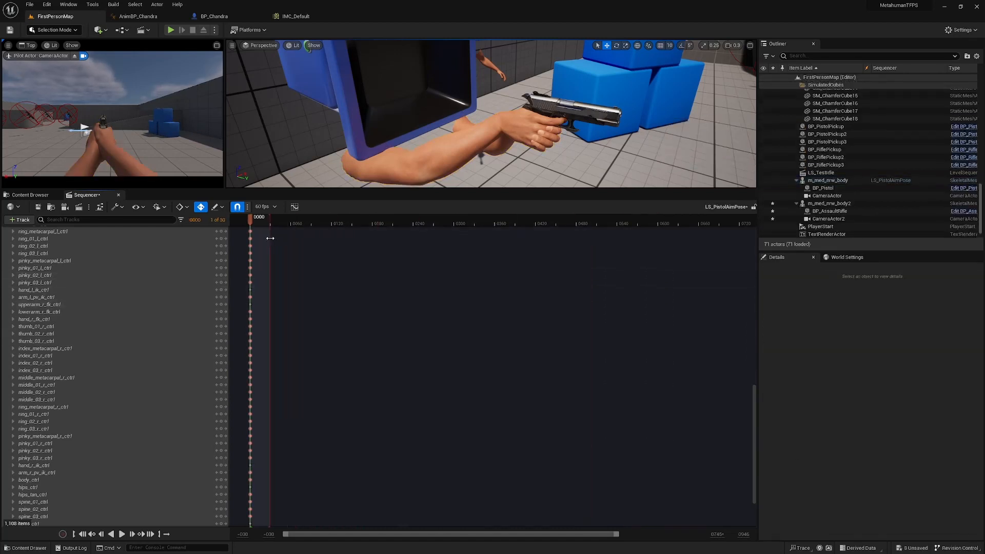
- Shorten the LS_PistolAimPose playback range to end at frame 15 and select the MetaHuman_ControlRig track
drag(617, 536, 321, 547)
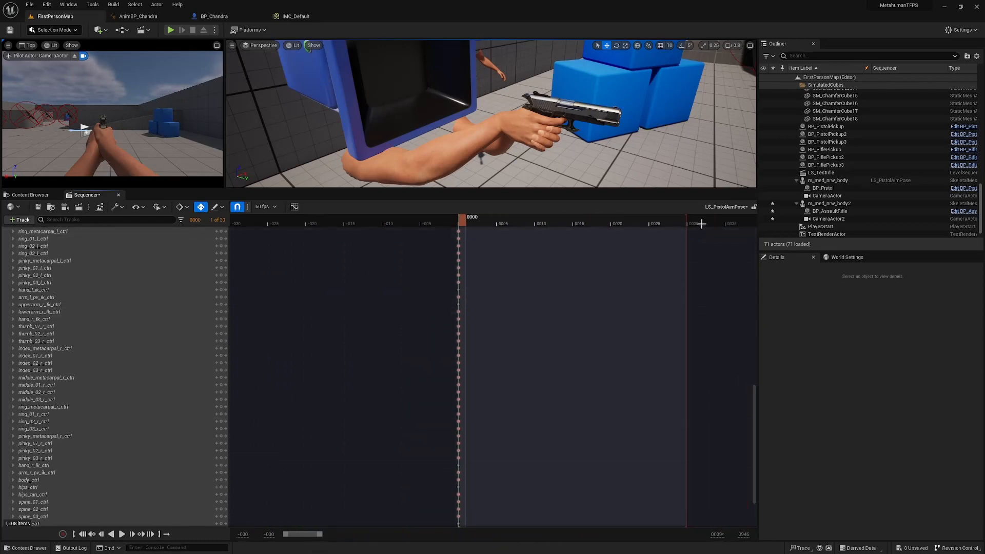
mouse_move(687, 219)
mouse_down()
mouse_move(527, 228)
mouse_move(566, 234)
mouse_move(577, 223)
mouse_up()
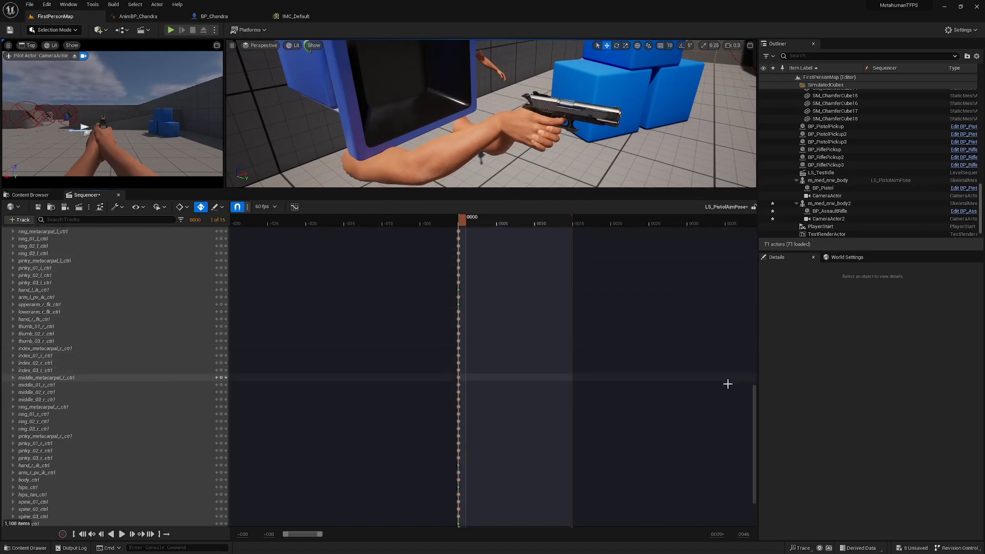
drag(752, 398, 749, 227)
click(56, 249)
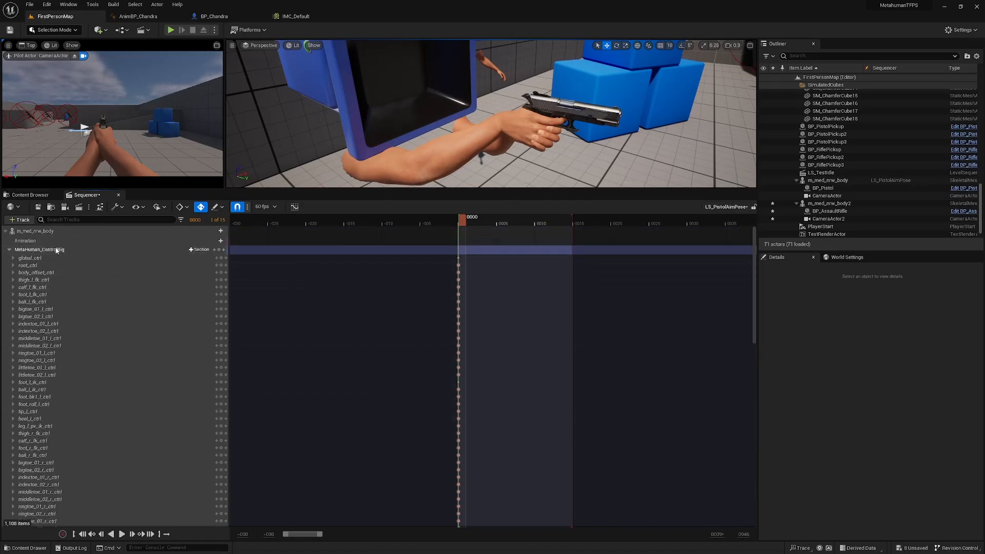
click(56, 44)
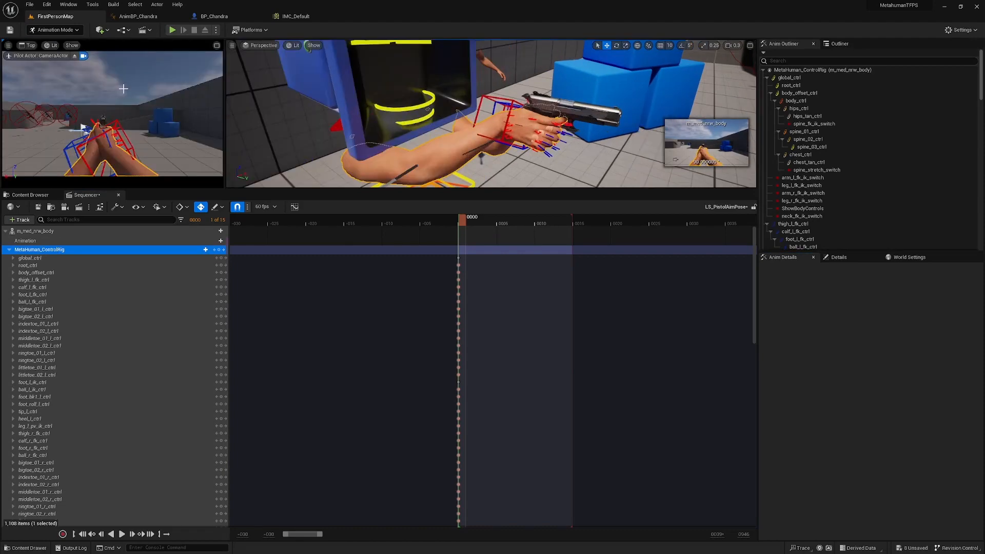
- At frame 8, pull hand_l_ik_ctrl and hand_r_ik_ctrl together back toward the body and rotate them so the pistol tips upward
right_drag(543, 135, 584, 128)
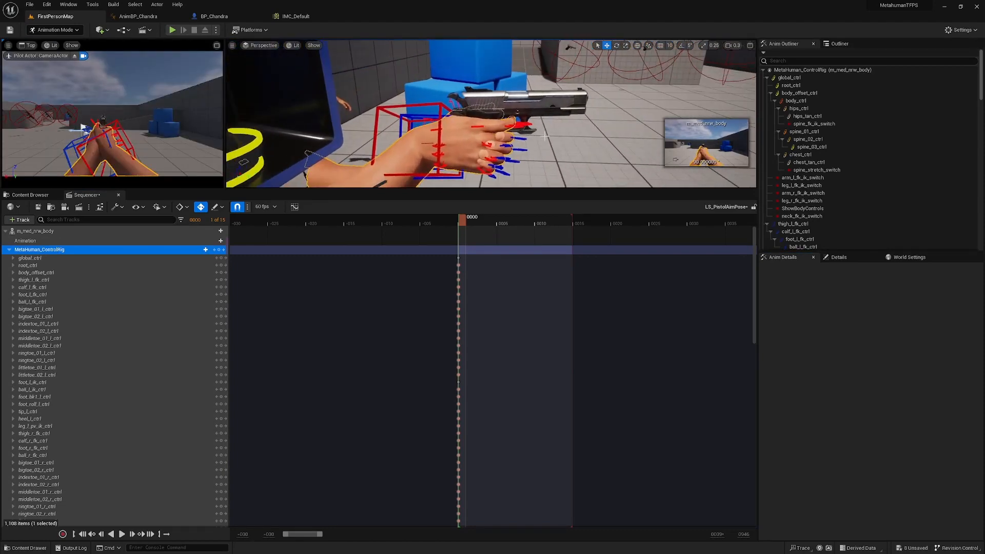
click(535, 224)
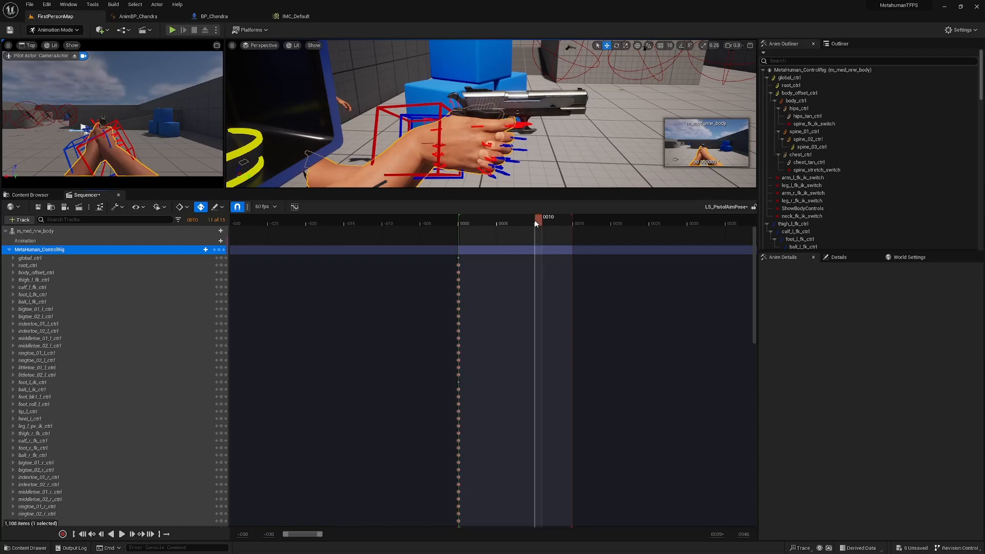
click(525, 223)
right_drag(505, 142, 465, 114)
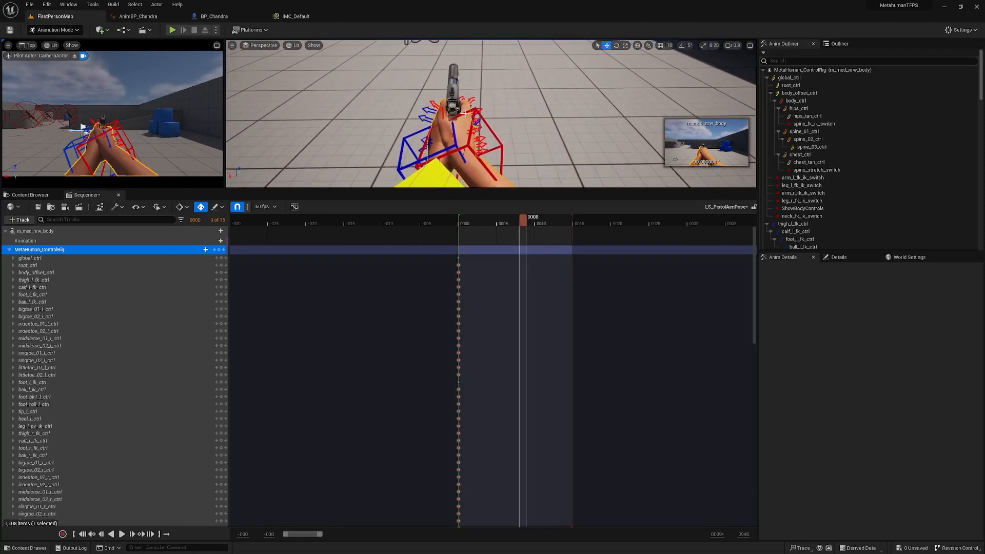
click(432, 148)
shift+click(405, 140)
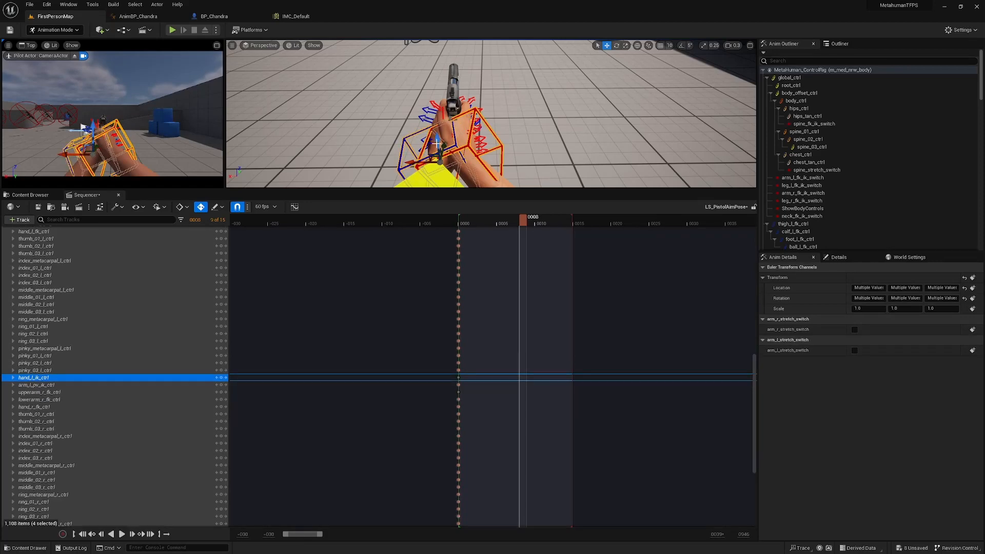
right_drag(437, 144, 473, 137)
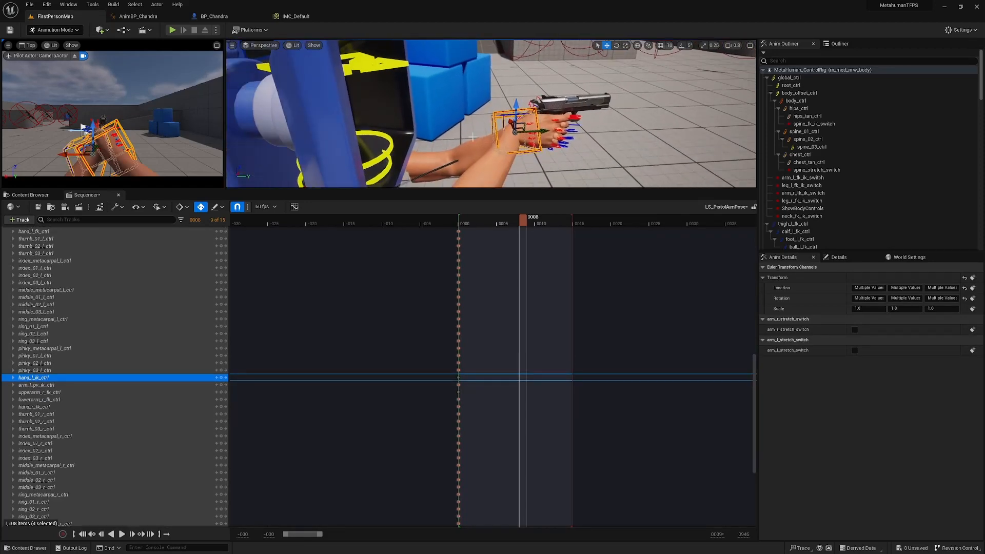
drag(517, 105, 531, 140)
key(e)
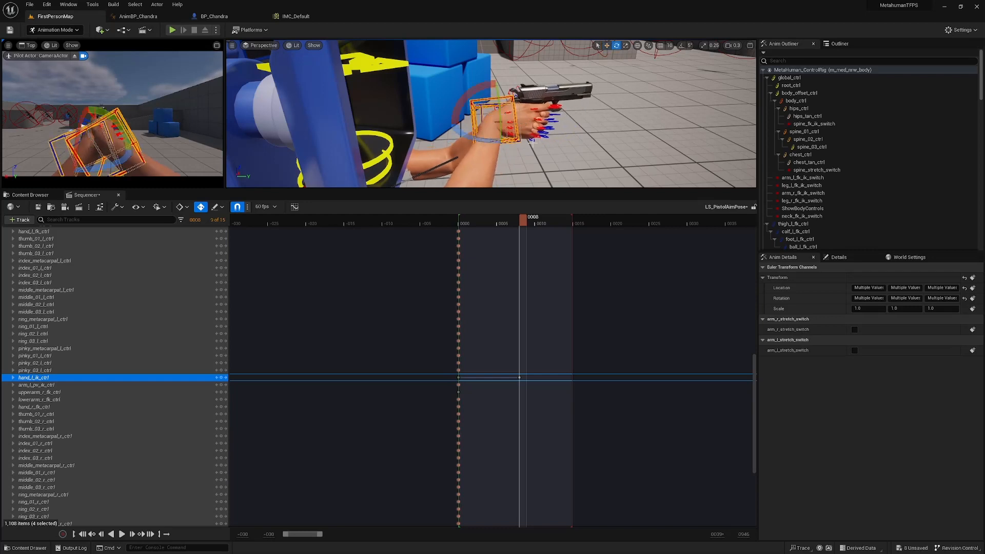
drag(462, 101, 472, 81)
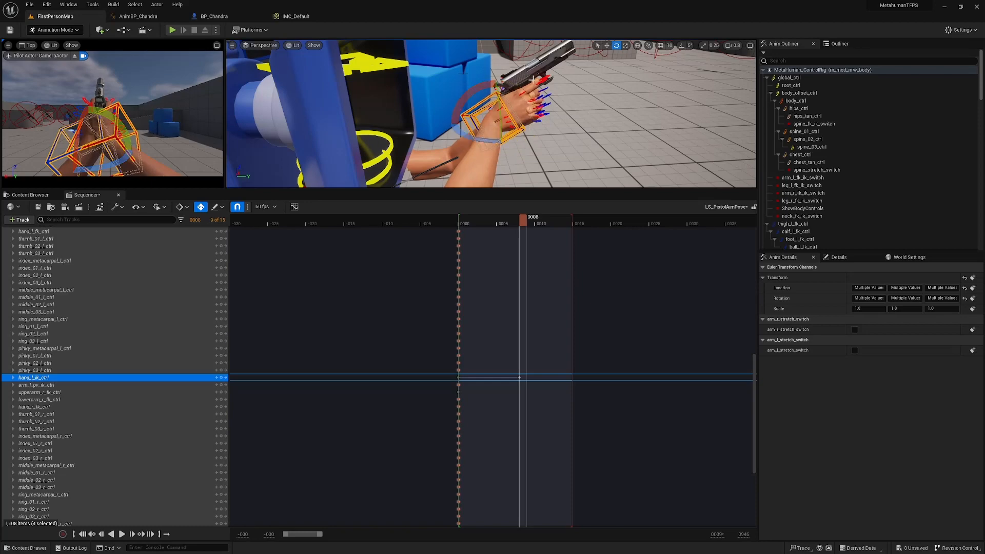
- Return to frame 0 and examine the hands' grip on the pistol up close from the side
right_drag(472, 81, 361, 103)
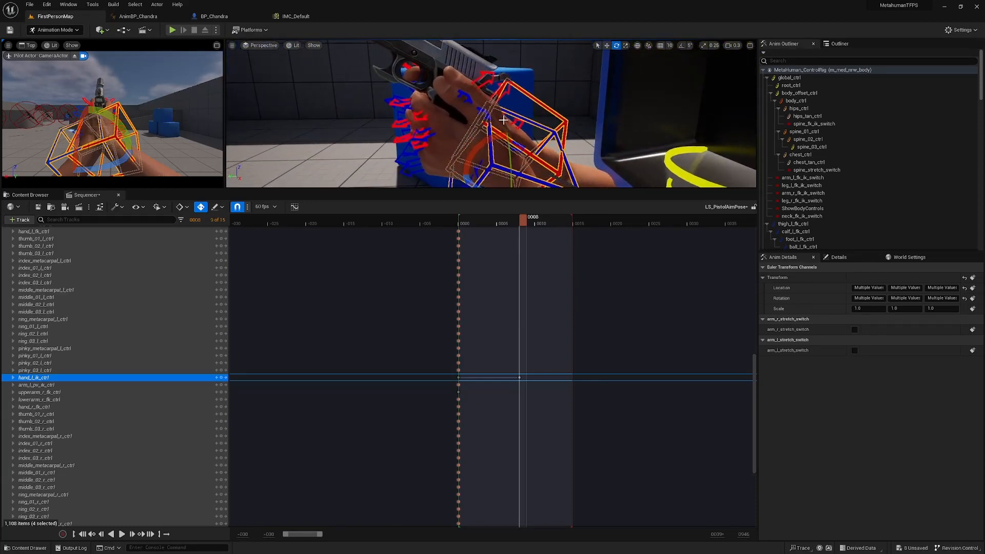
drag(523, 222, 464, 227)
mouse_move(484, 131)
right_down()
mouse_move(520, 115)
mouse_move(511, 110)
mouse_move(483, 128)
right_up()
key(w)
key(s)
key(w)
scroll(490, 120, down, 1)
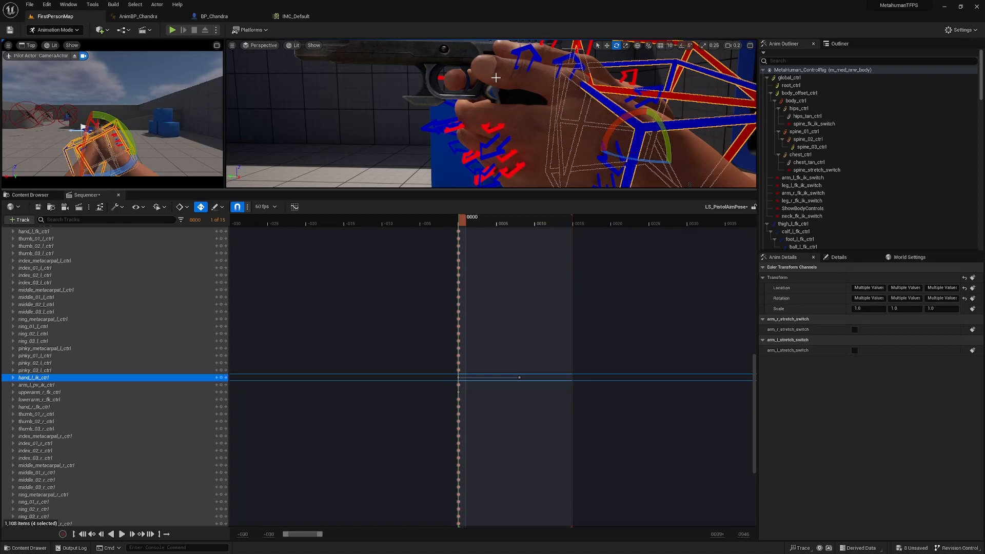
key(s)
right_drag(502, 68, 517, 62)
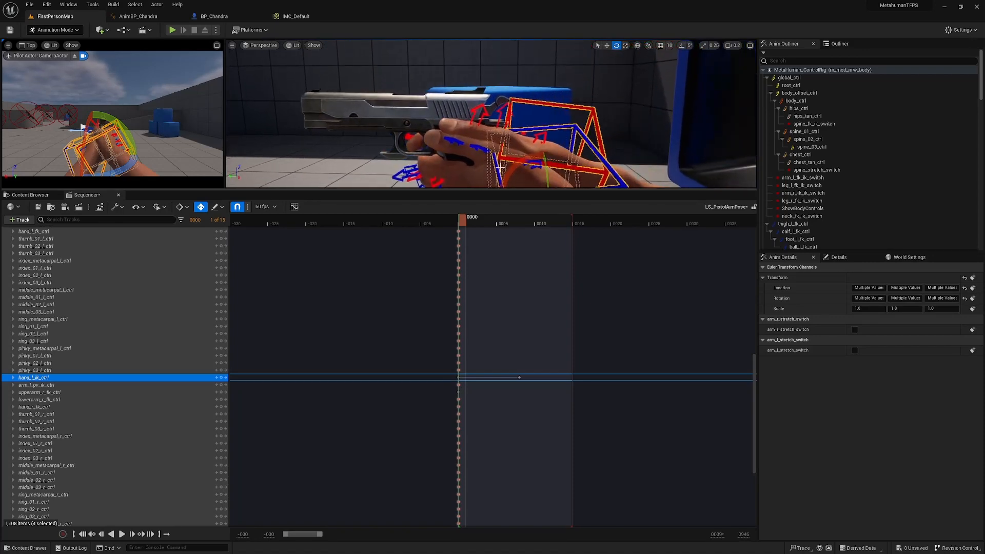
- At frame 8, shift hand_l_ik_ctrl to a location of about -37.8, 51.9, 30.3 to keep the left hand on the grip
click(519, 378)
click(600, 146)
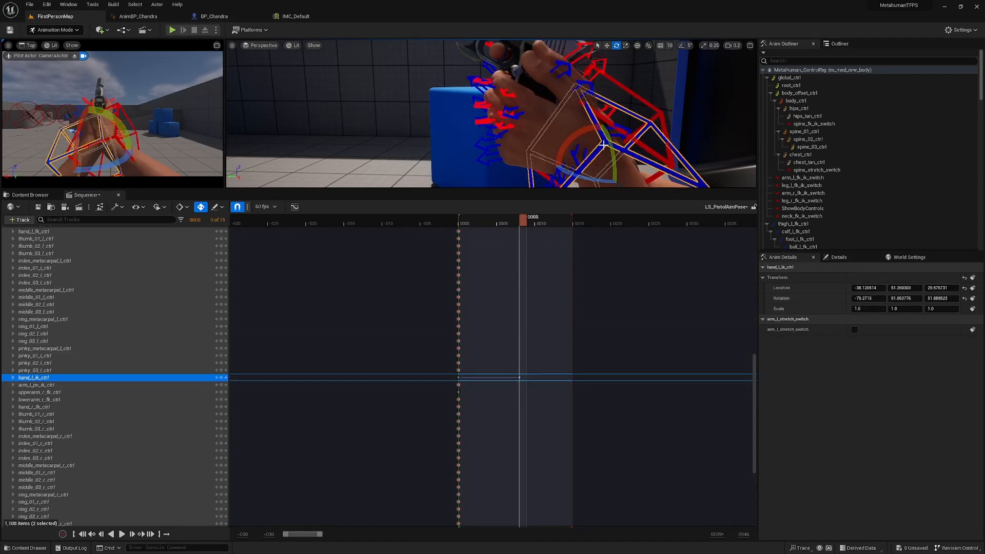
key(w)
drag(592, 159, 587, 155)
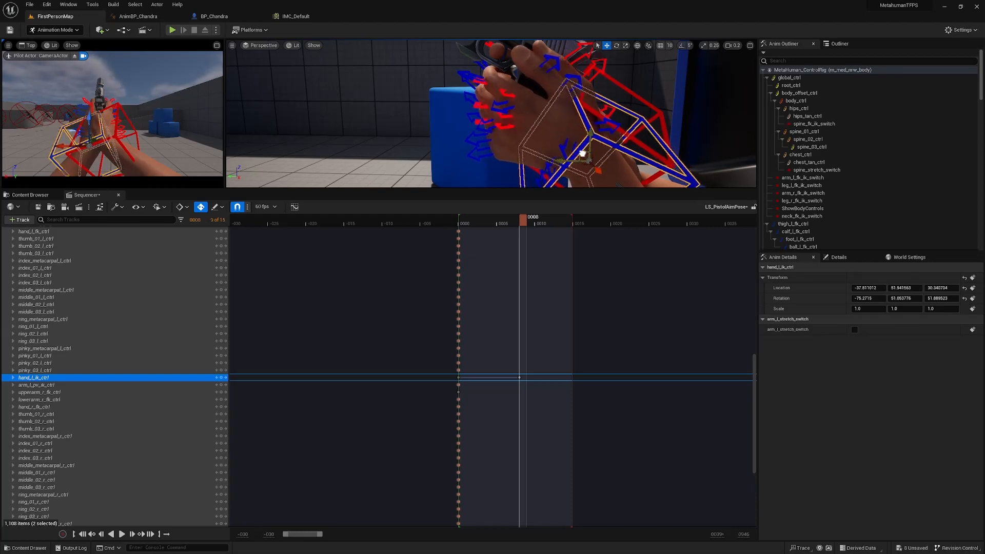
mouse_move(523, 220)
mouse_down()
mouse_move(477, 232)
mouse_move(522, 232)
mouse_up()
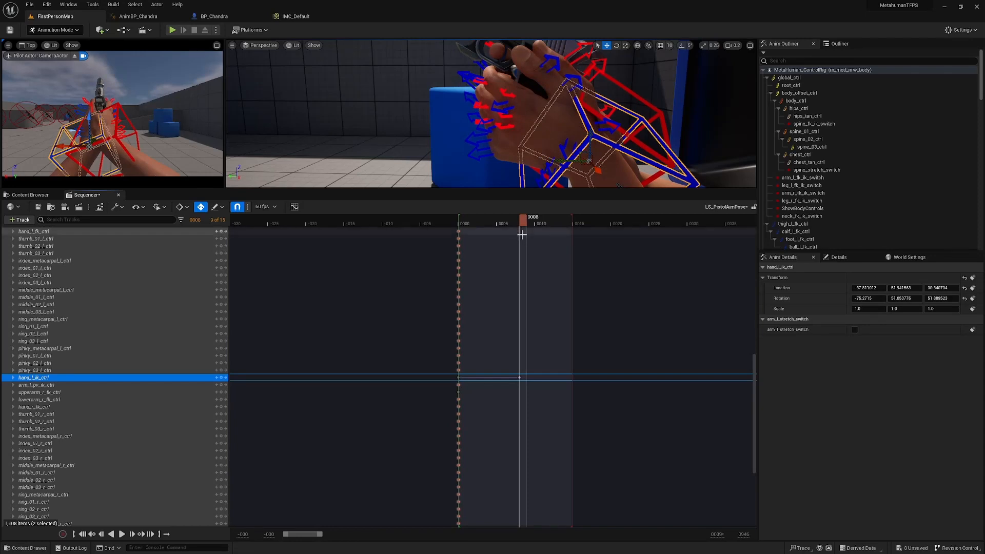
- Copy the frame 0 keyframes of hand_l_ik_ctrl and hand_r_ik_ctrl to frame 15
drag(755, 413, 757, 451)
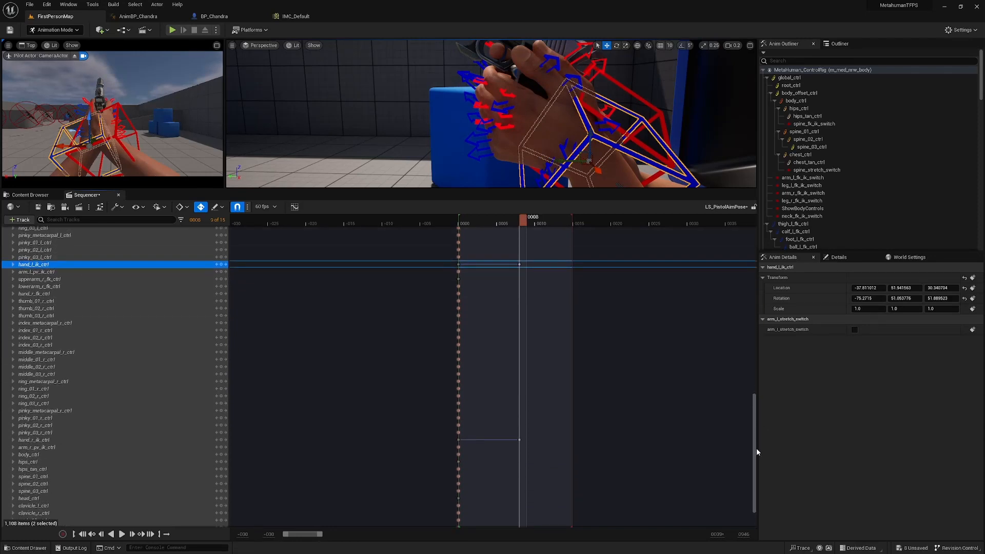
click(458, 265)
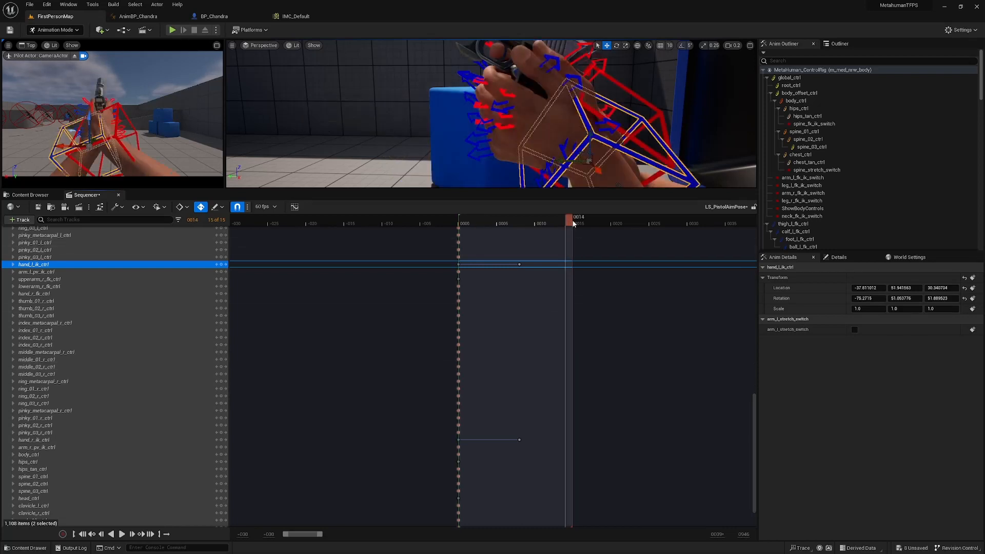
mouse_move(574, 225)
mouse_down()
mouse_move(467, 234)
mouse_move(572, 230)
mouse_up()
key(ctrl+v)
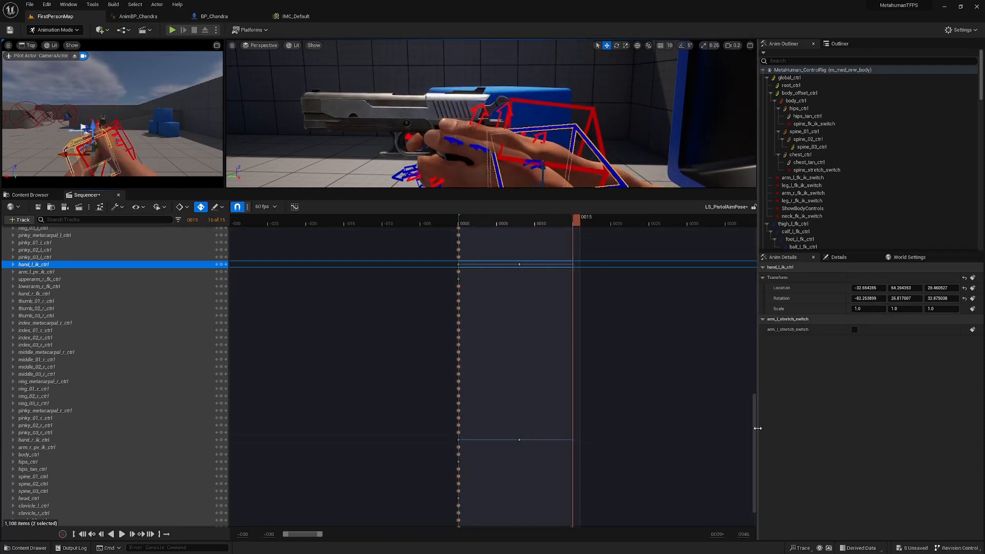
drag(753, 428, 753, 257)
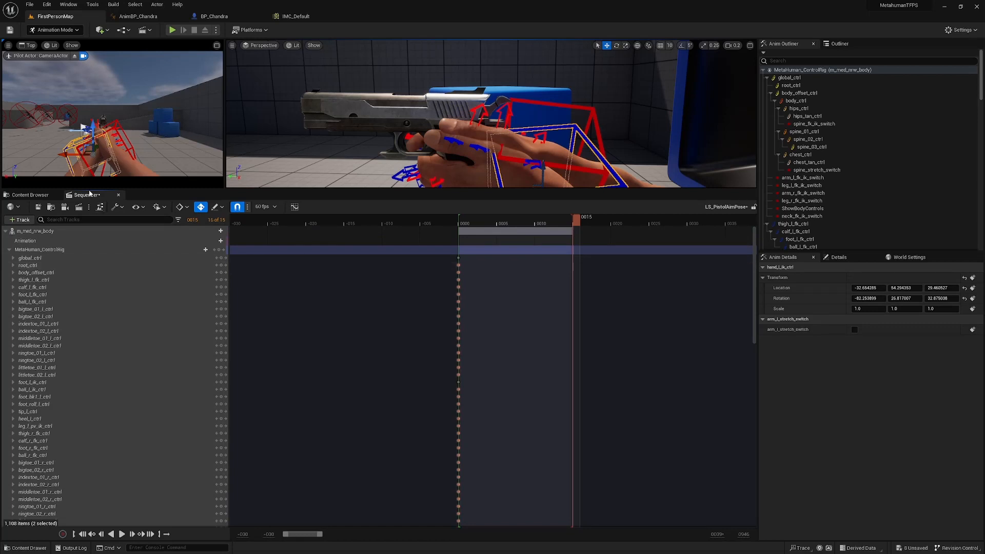
click(58, 196)
click(401, 278)
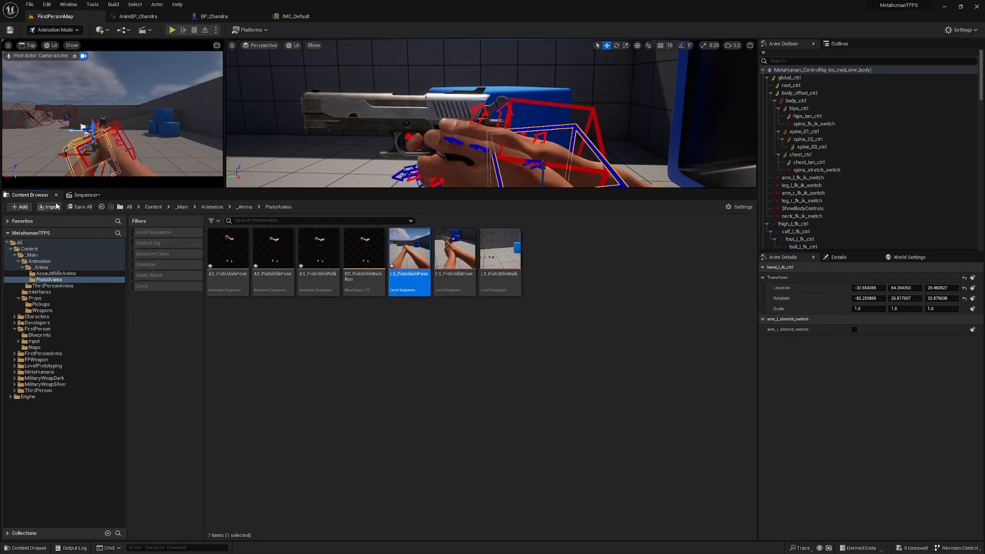
click(77, 197)
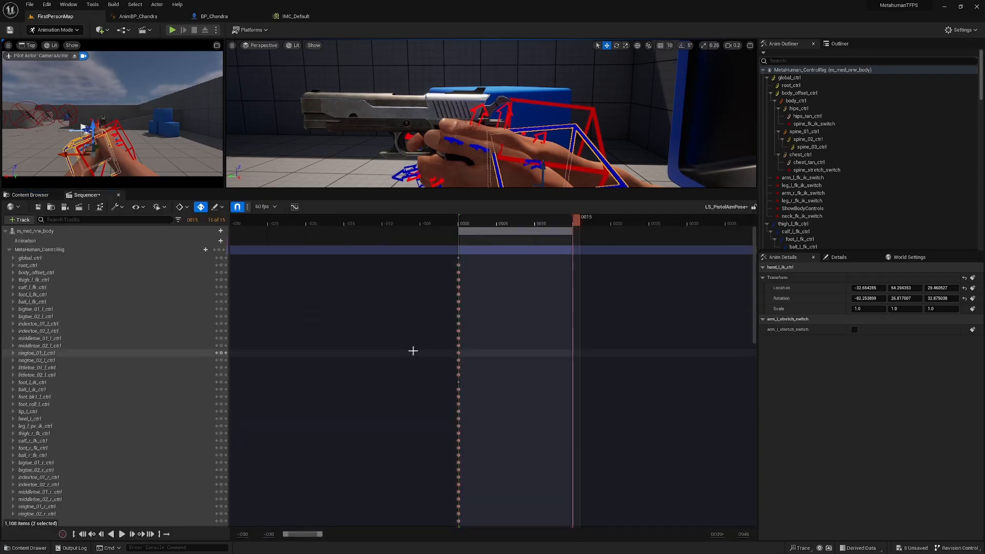
- Undo the hand edits, playback range changes and keyframe deletion in LS_PistolAimPose, and move the playhead back to frame 1
drag(755, 284, 755, 435)
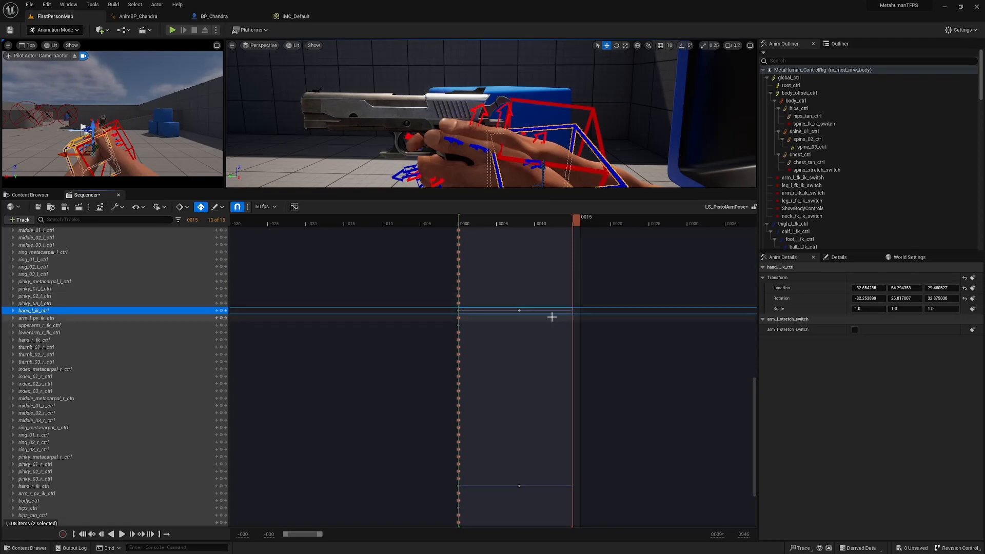
key(ctrl+z)
key(ctrl+z)
key(ctrl+z)
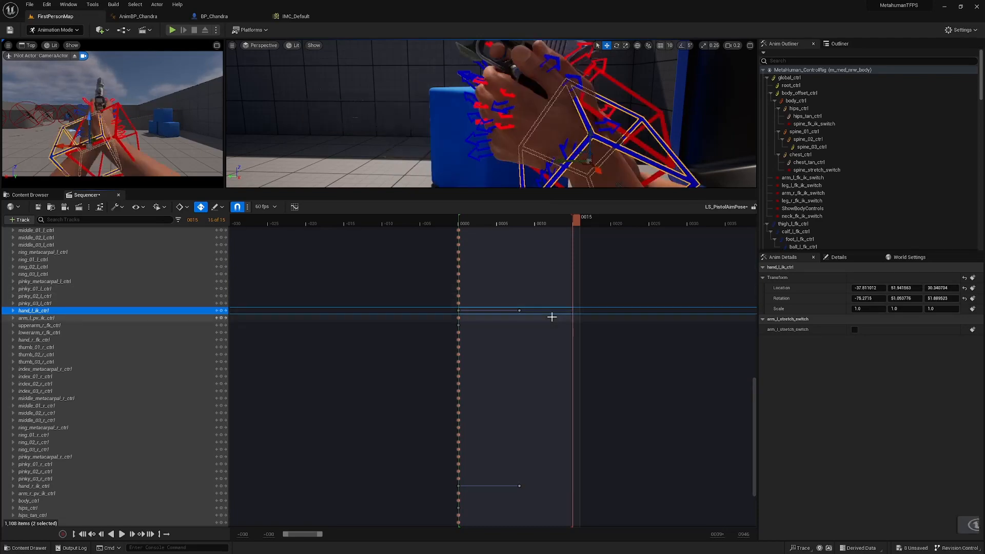
key(ctrl+z)
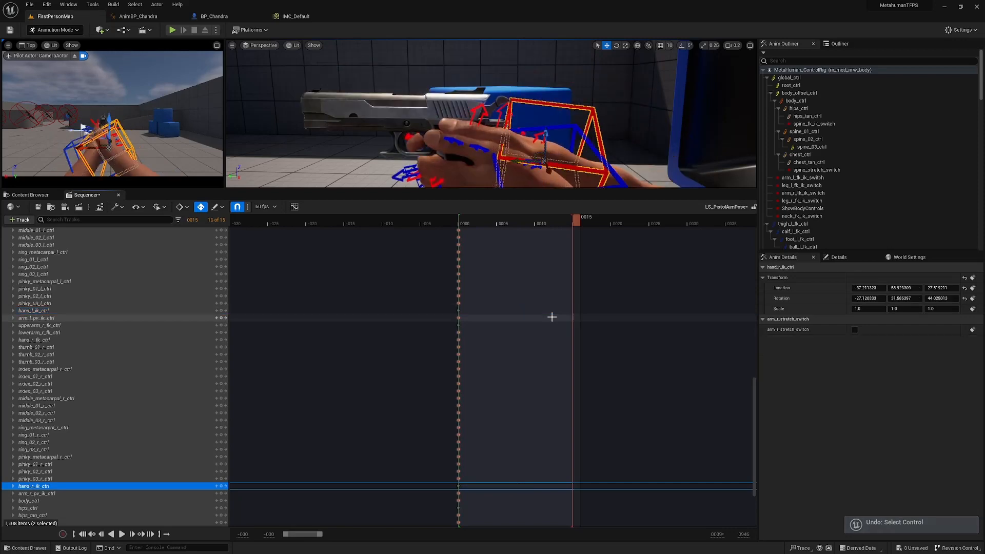
key(ctrl+z)
click(551, 317)
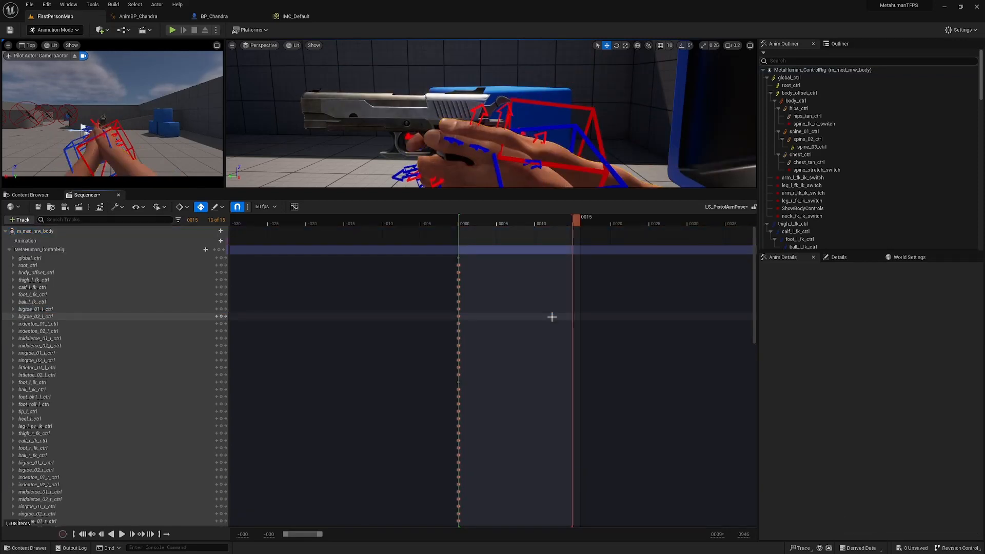
key(ctrl+z)
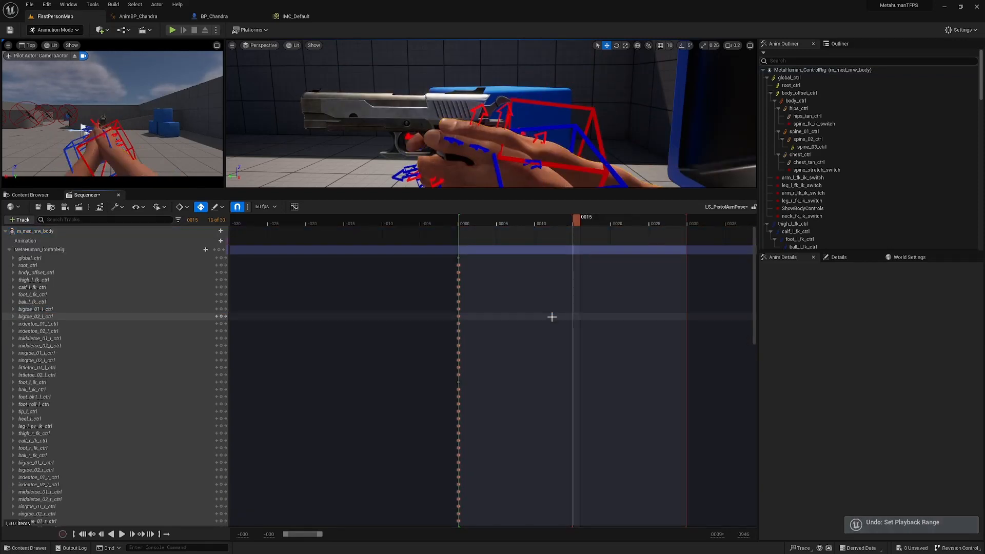
key(ctrl+z)
key(ctrl+z)
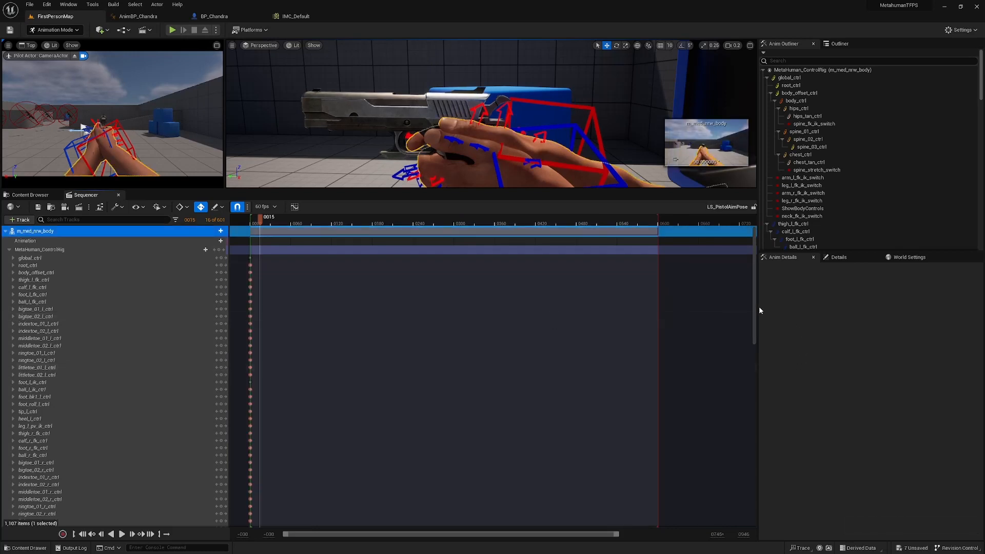
drag(754, 311, 754, 463)
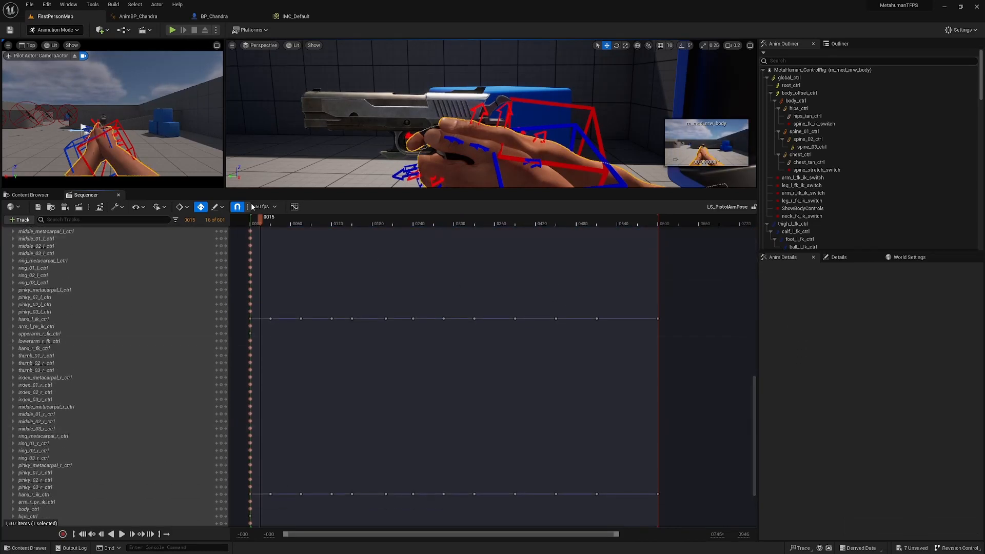
key(space)
drag(354, 236, 250, 241)
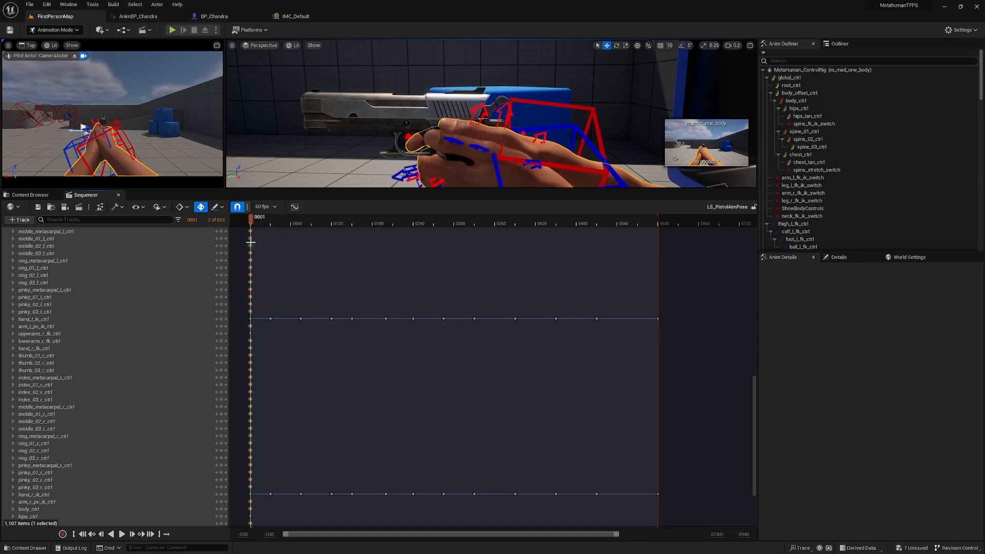
- Duplicate the LS_PistolAimPose level sequence in the PistolAnims folder and return to the original sequence
click(36, 196)
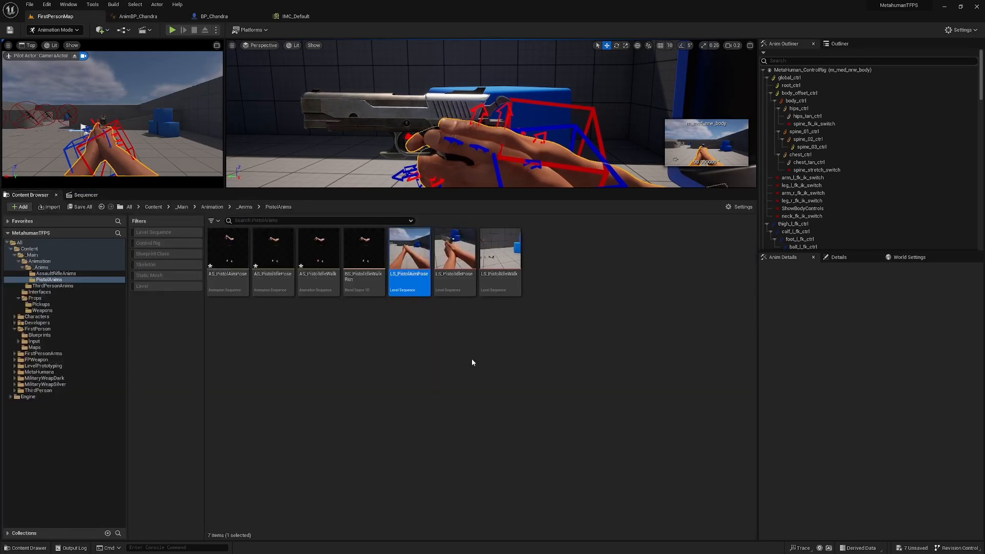
key(ctrl+d)
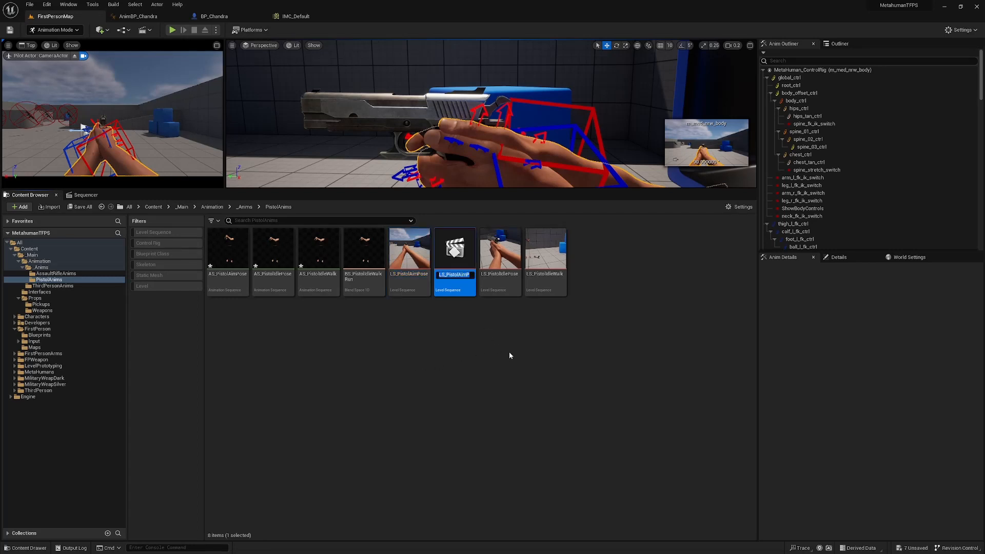
click(408, 256)
click(92, 196)
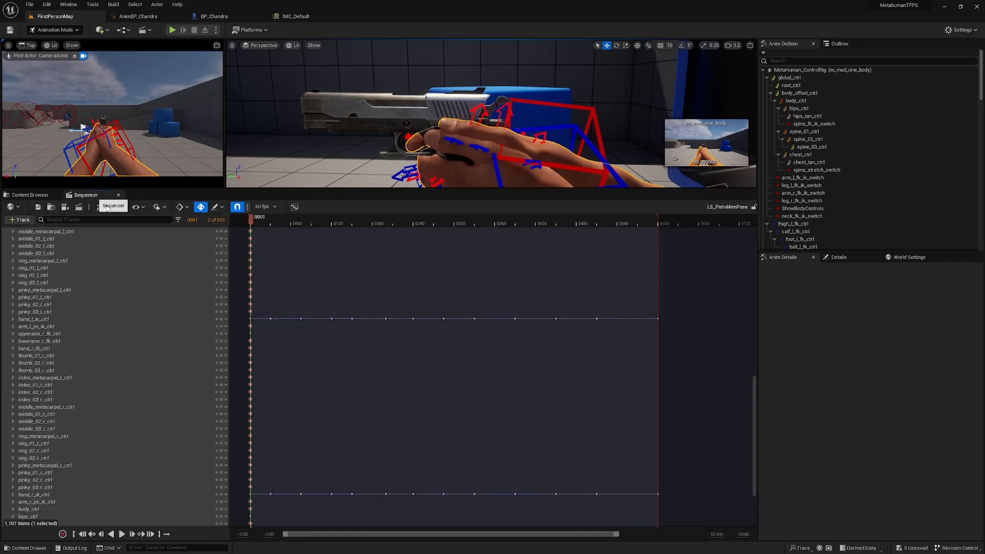
click(46, 4)
click(47, 7)
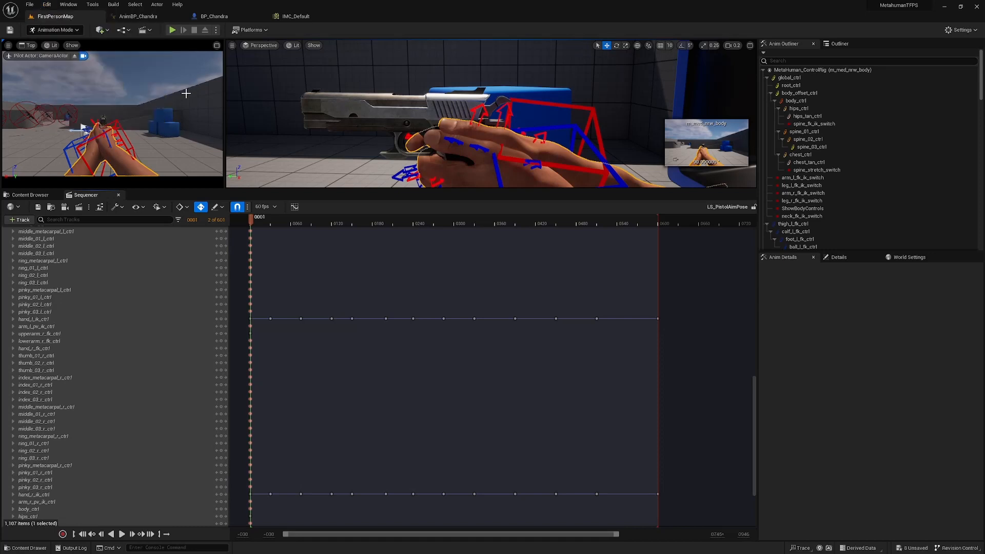
- Redo the undone playback range change, keyframe deletion and hand control edits in LS_PistolAimPose
key(ctrl+y)
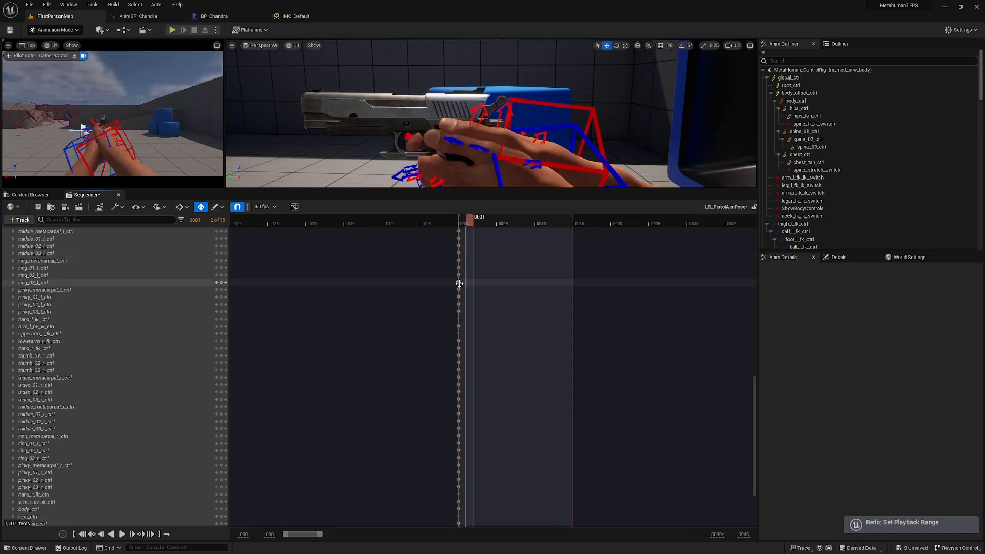
key(ctrl+y)
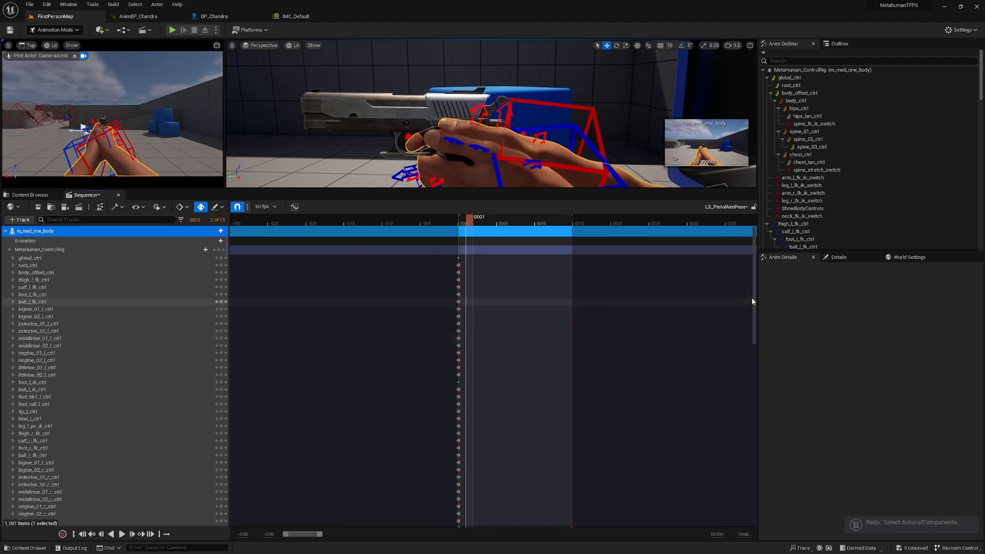
drag(753, 300, 751, 323)
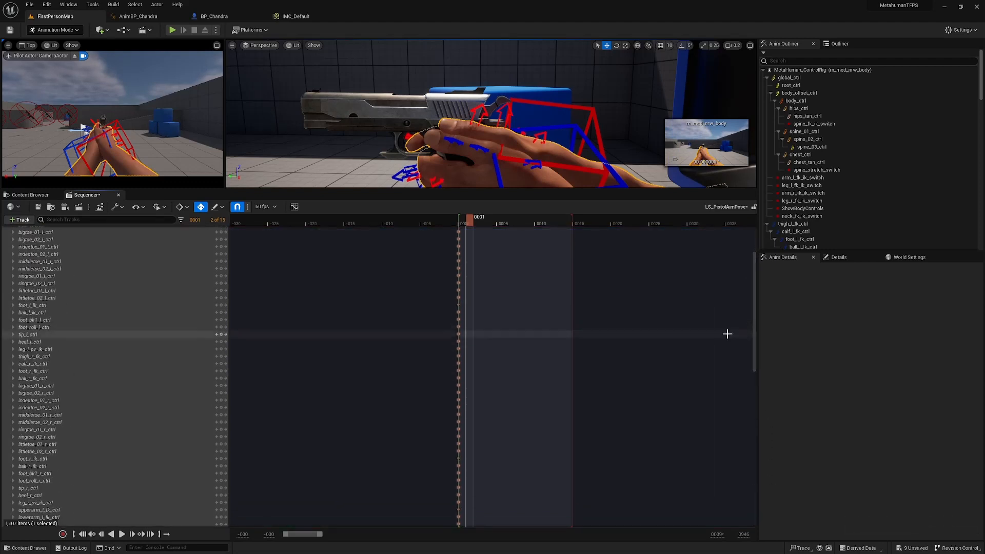
key(ctrl+y)
key(ctrl+y)
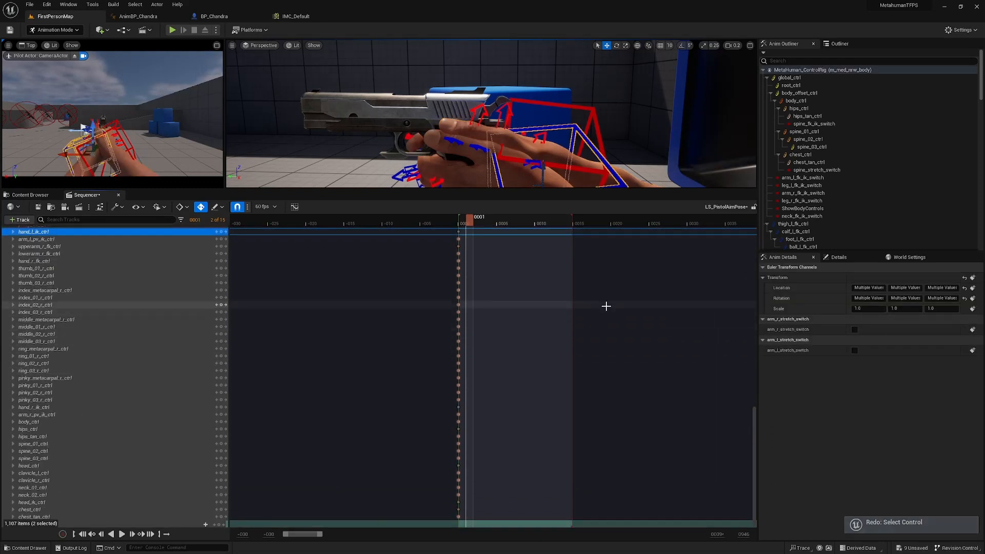
drag(751, 443, 741, 382)
key(ctrl+y)
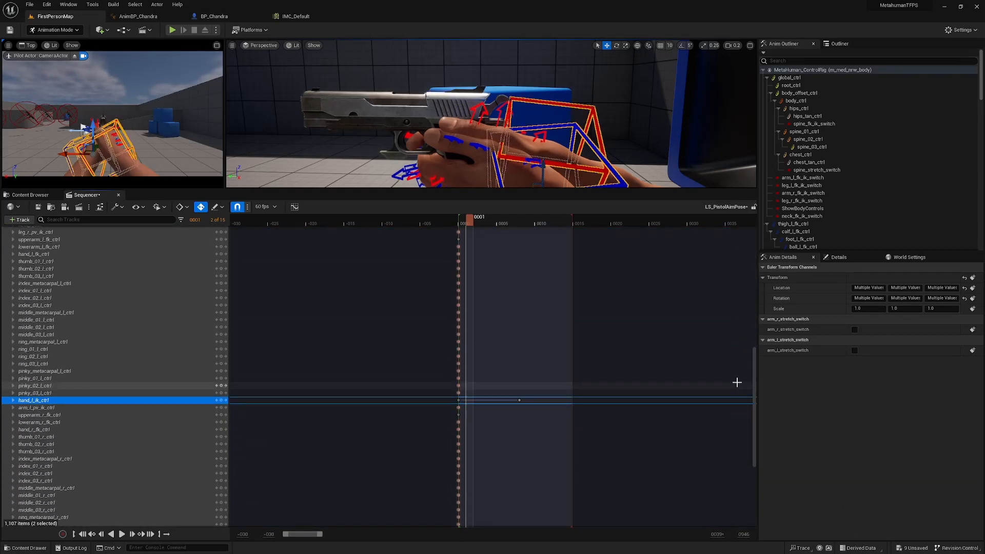
key(ctrl+y)
key(ctrl+y)
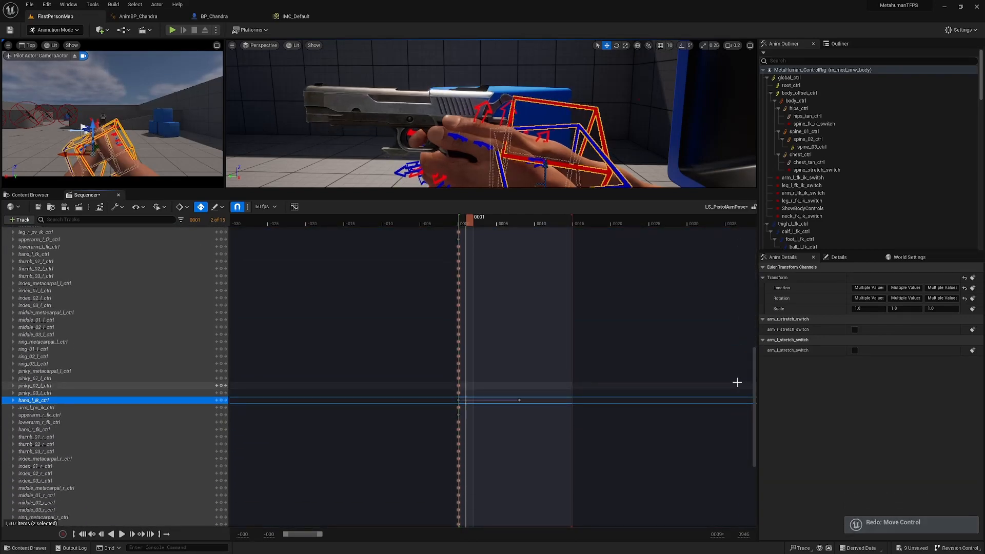
key(ctrl+y)
key(ctrl+y)
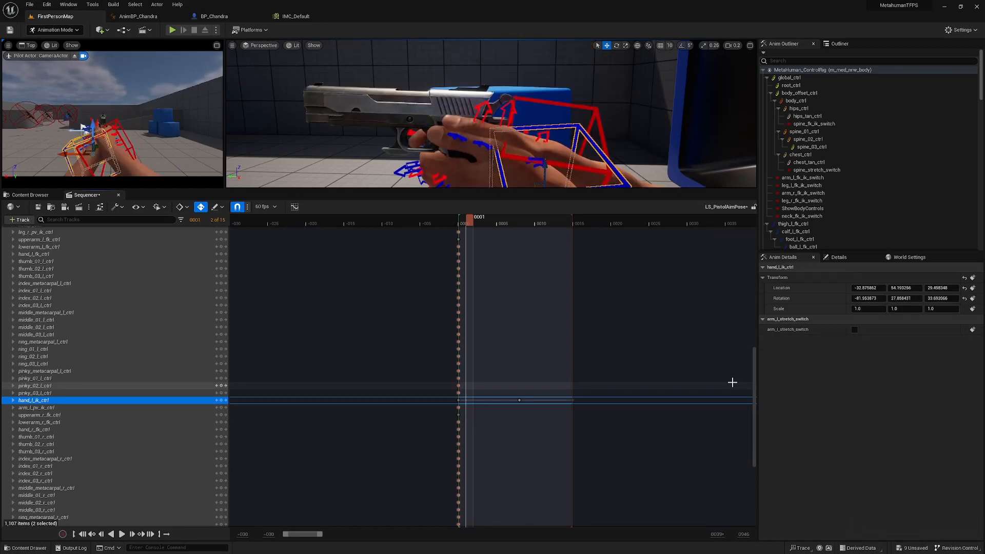
drag(754, 395, 754, 440)
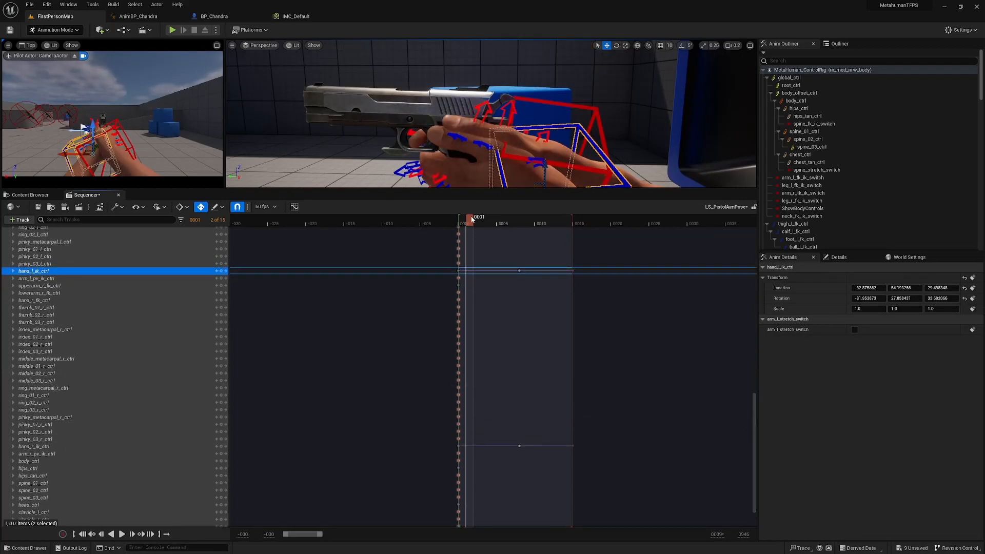
- Return the playhead to frame 0, then save and close the LS_PistolAimPose sequence
drag(466, 224, 462, 243)
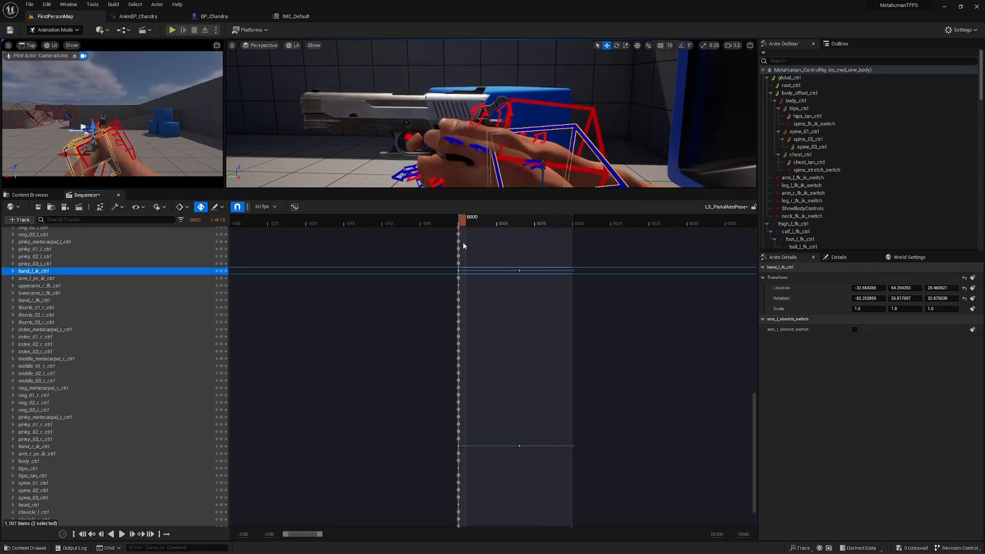
click(38, 208)
click(118, 195)
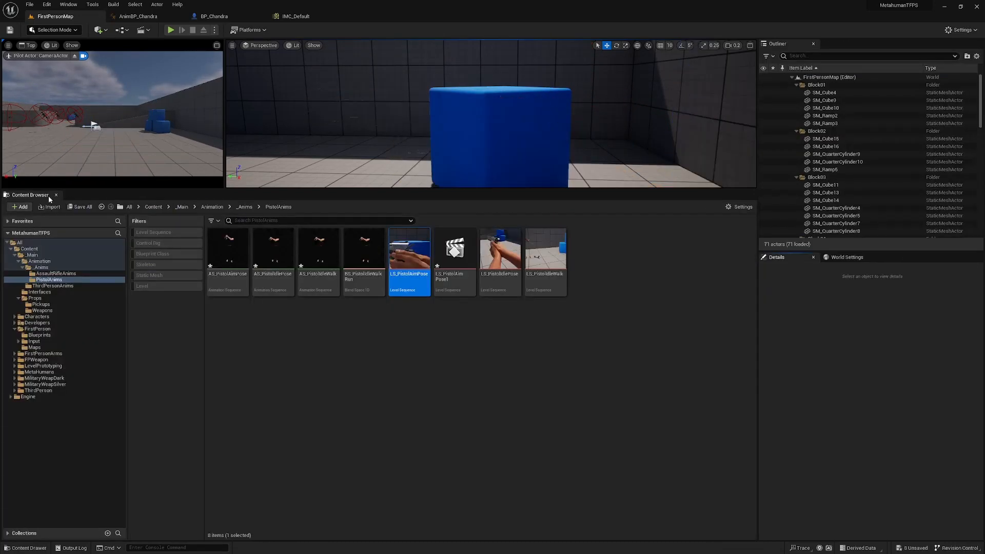
- Rename the edited LS_PistolAimPose level sequence as LS_PistolAimFire
click(421, 275)
drag(422, 276, 487, 275)
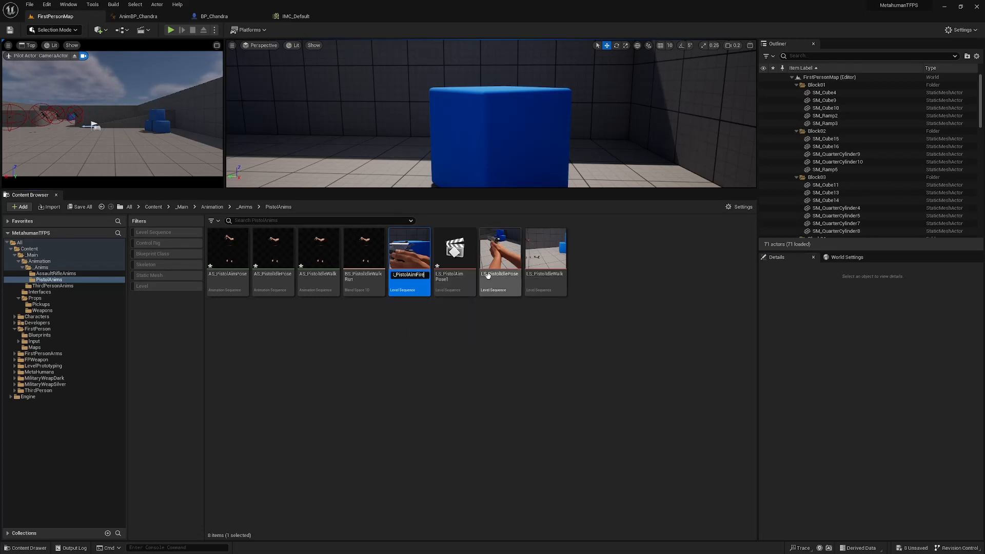
key(Return)
- Rename the duplicate level sequence LS_PistolAimPose1 as LS_PistolAimPose
click(454, 277)
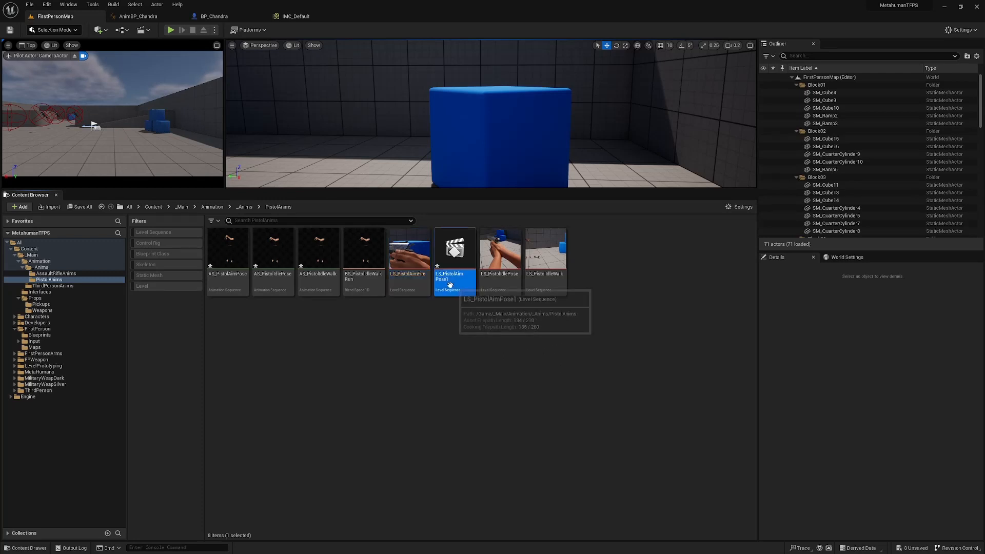
click(464, 276)
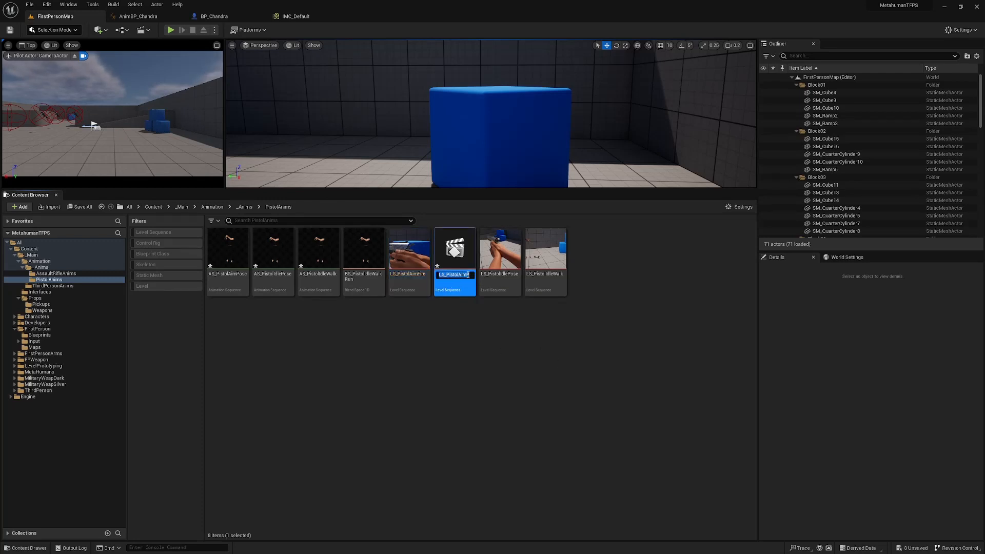
drag(467, 276, 472, 275)
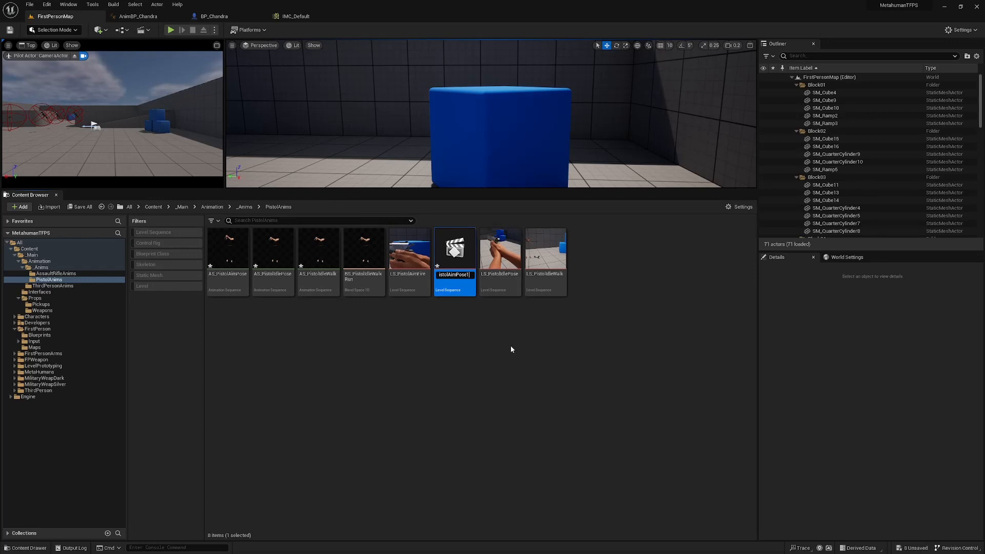
key(Return)
- Open LS_PistolAimPose and LS_PistolAimFire in turn and scrub each timeline to check its contents
double_click(454, 251)
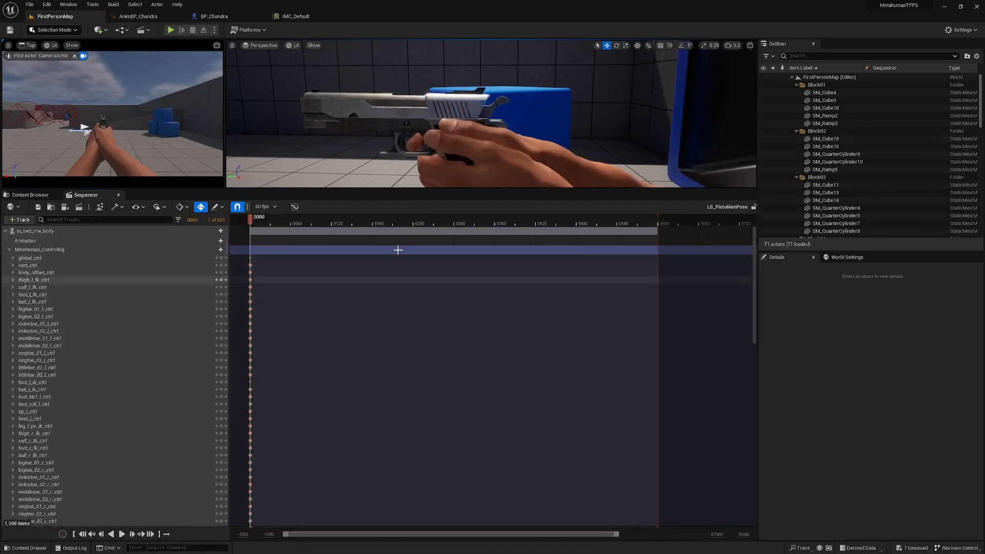
drag(249, 220, 665, 219)
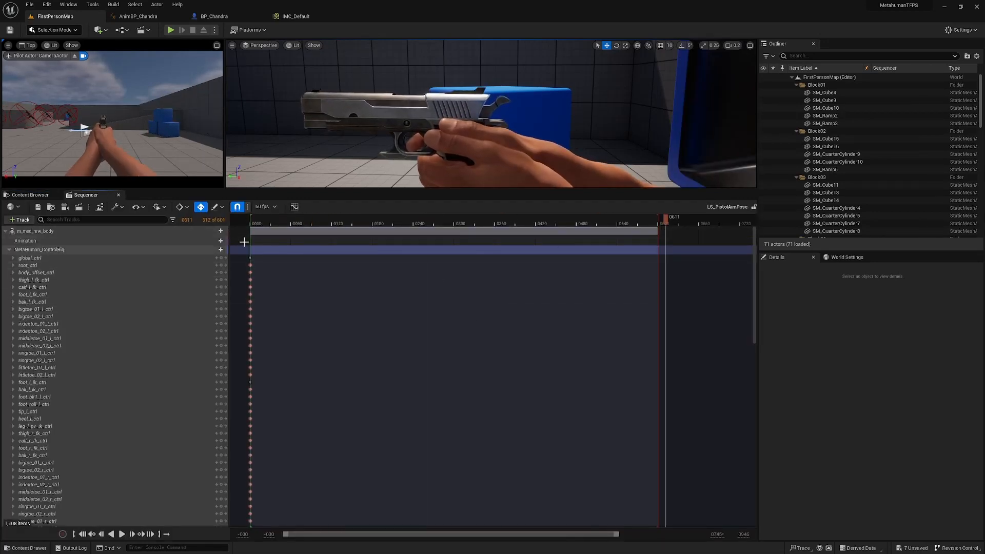
click(31, 195)
double_click(411, 264)
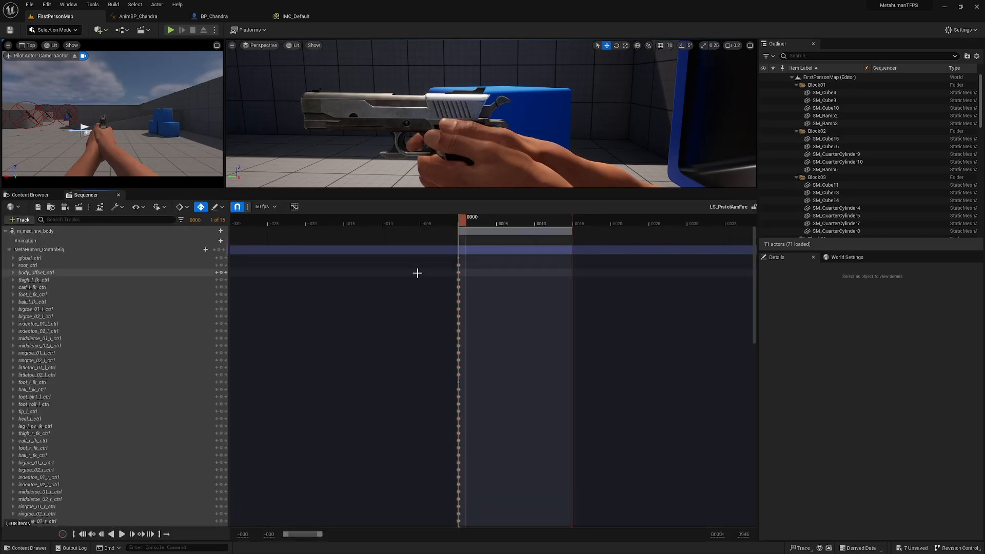
mouse_move(467, 221)
mouse_down()
mouse_move(571, 221)
mouse_move(467, 239)
mouse_up()
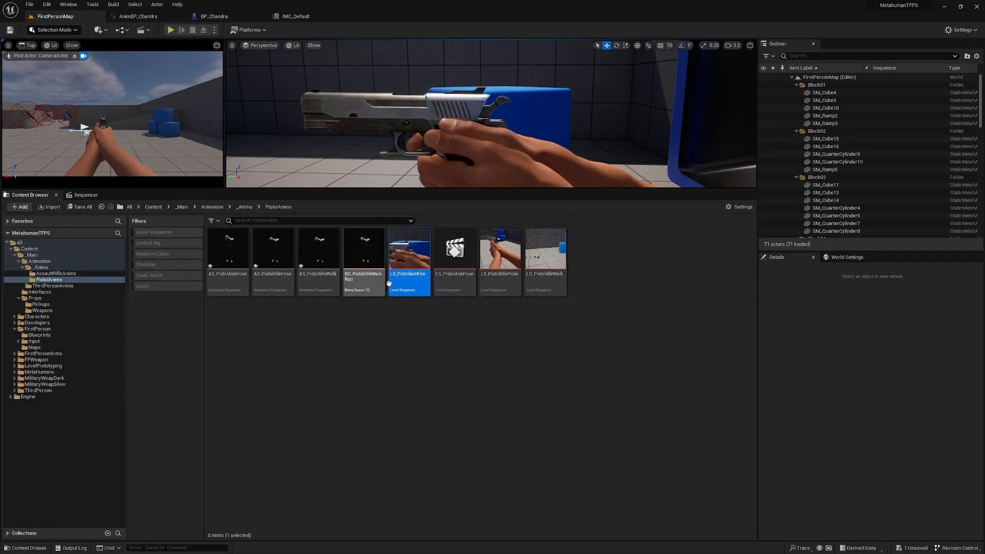
- Copy the asset name LS_PistolAimFire from the PistolAnims folder and return to its open sequence
click(31, 195)
click(415, 274)
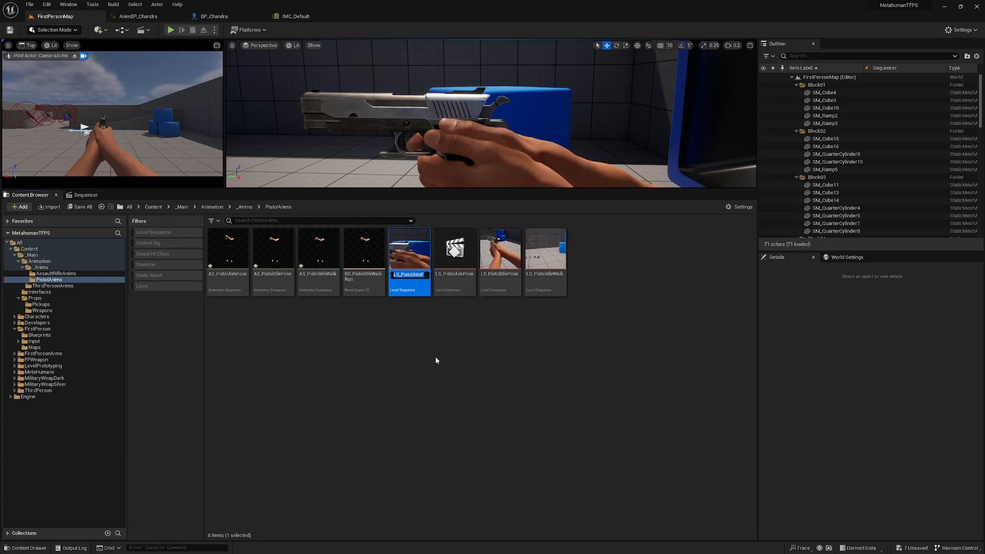
click(436, 360)
click(85, 195)
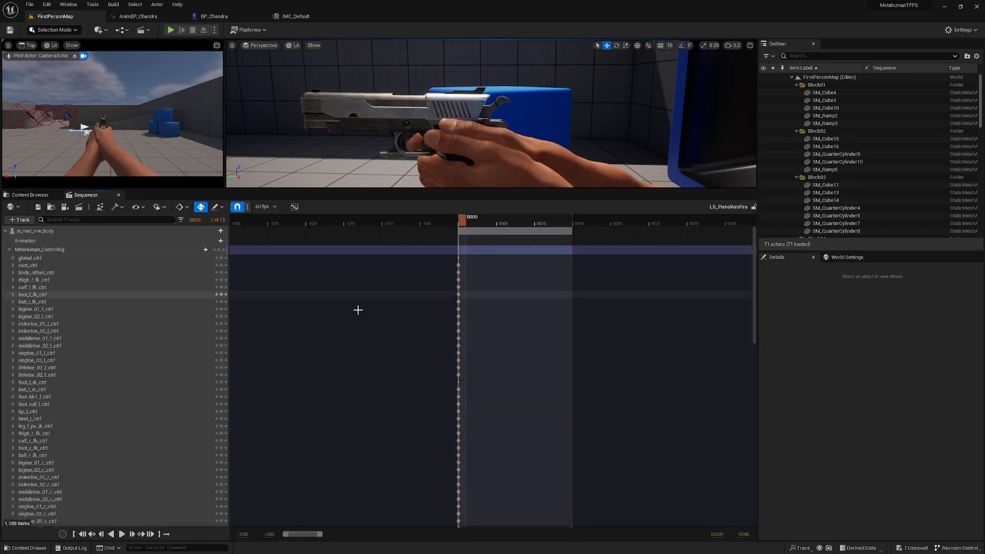
- Bake the m_med_nrw_body track to an animation sequence named AS_PistolAimFire in the PistolAnims folder, using the default export options
right_click(48, 230)
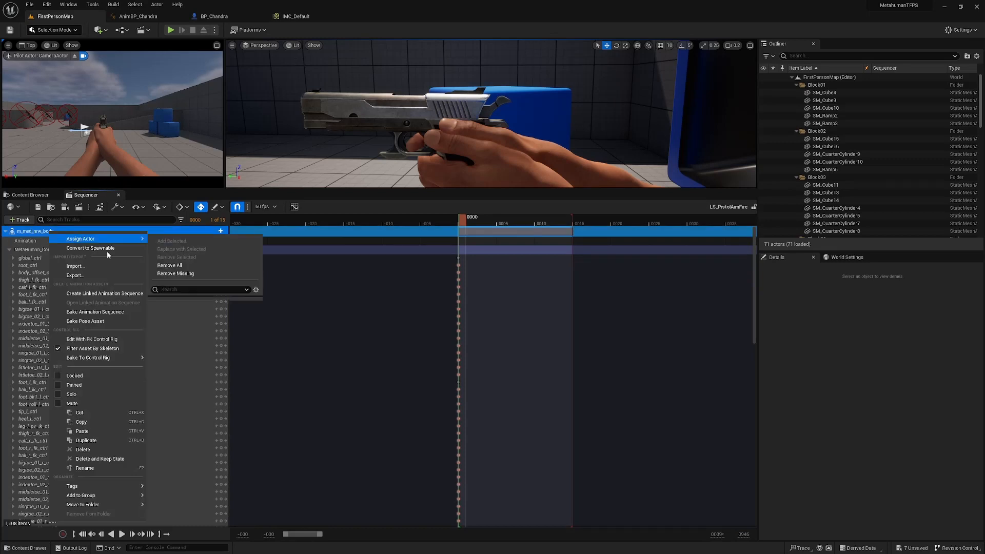
click(94, 313)
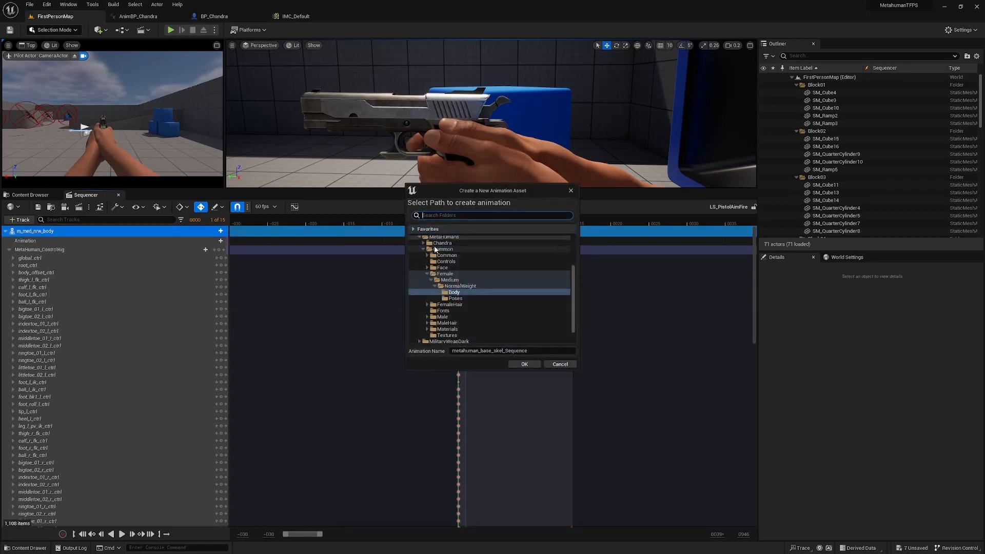
scroll(421, 254, up, 5)
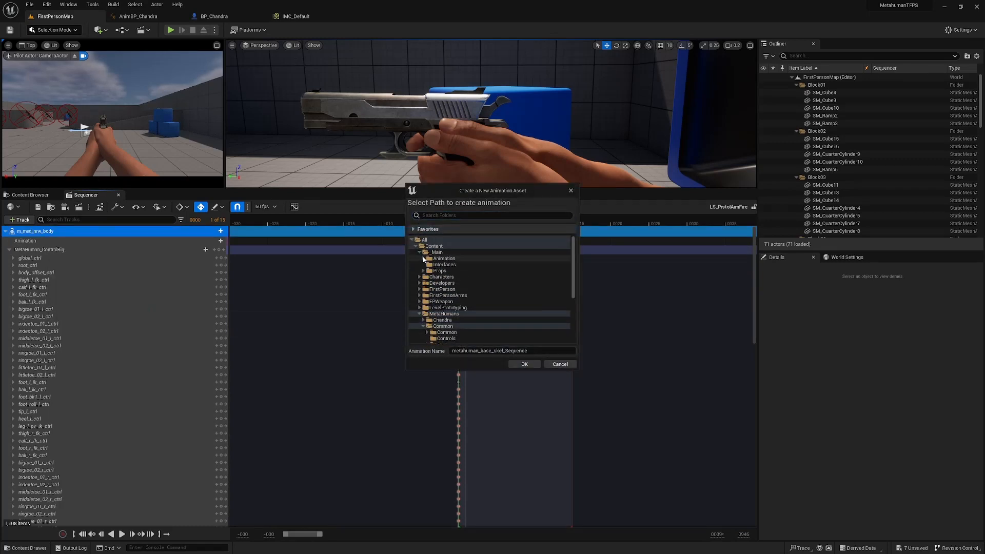
click(423, 258)
click(427, 264)
click(451, 277)
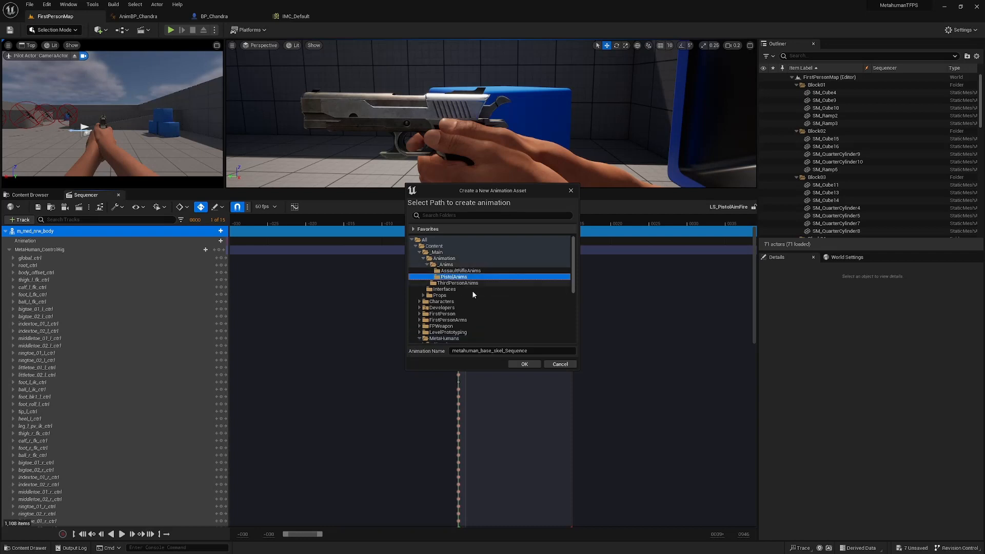
click(453, 350)
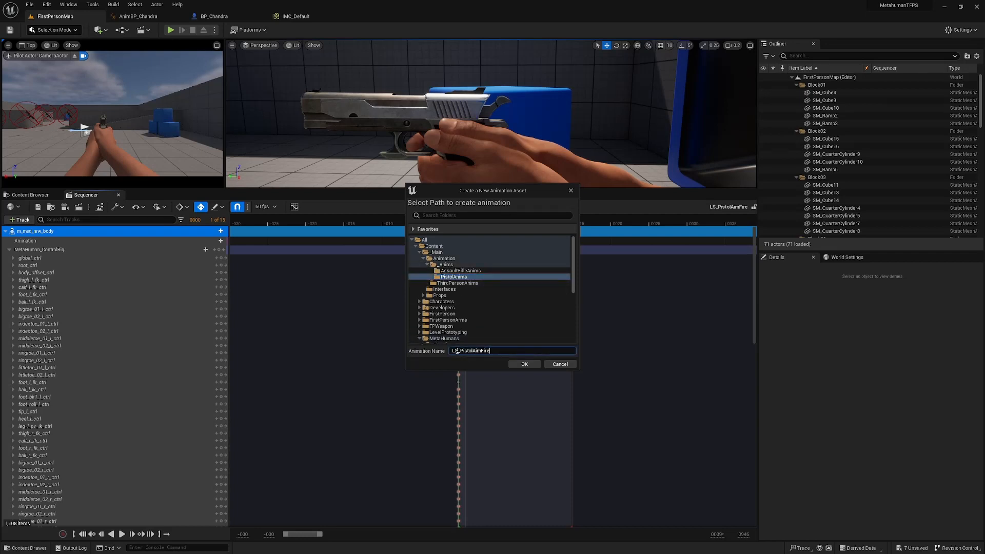
click(525, 364)
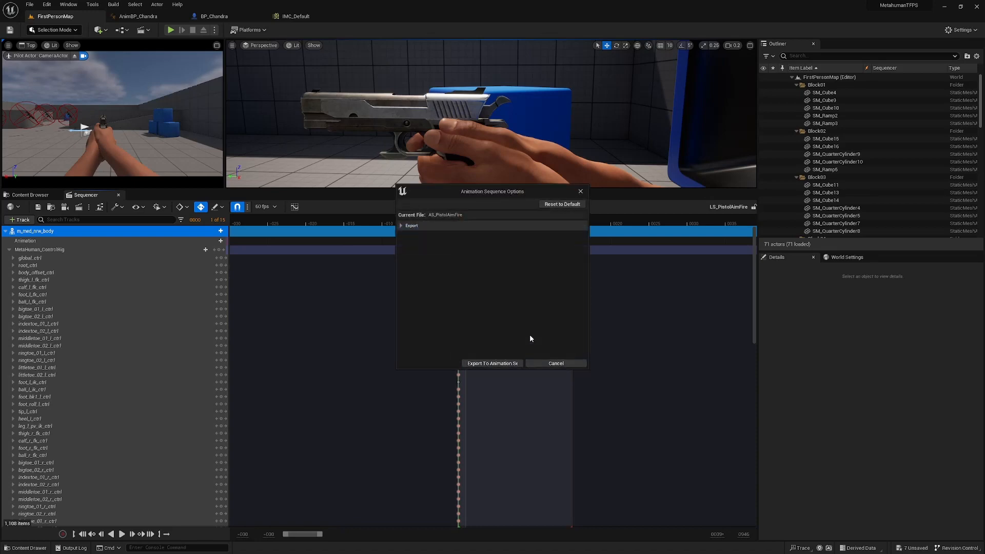
click(484, 363)
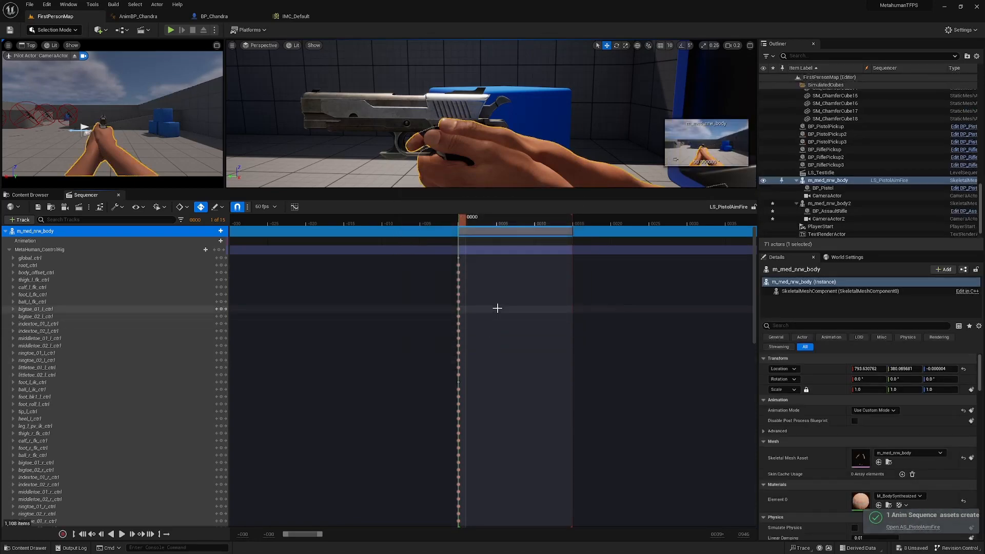
- Create an animation montage from AS_PistolAimFire in the PistolAnims folder and name it AM_PistolAimFire
click(30, 195)
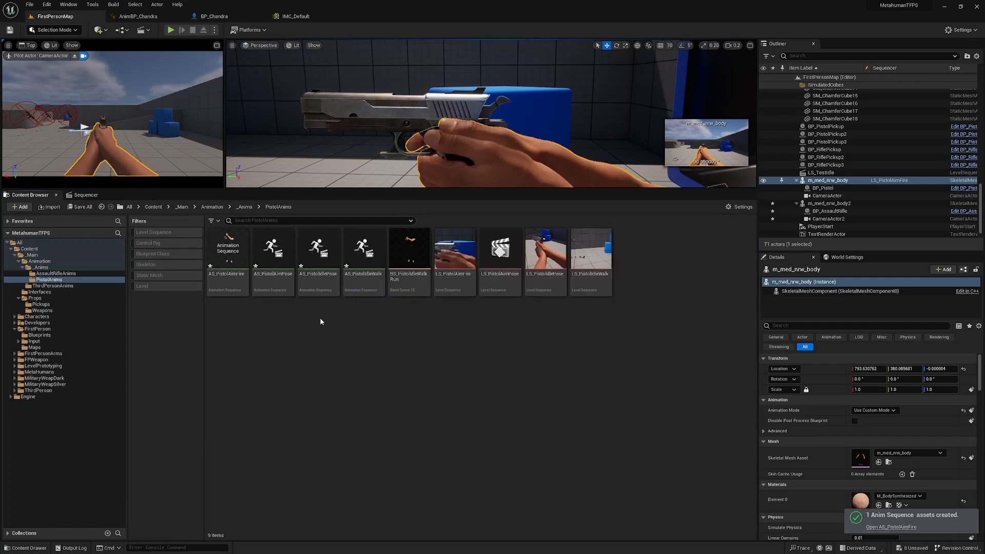
right_click(232, 272)
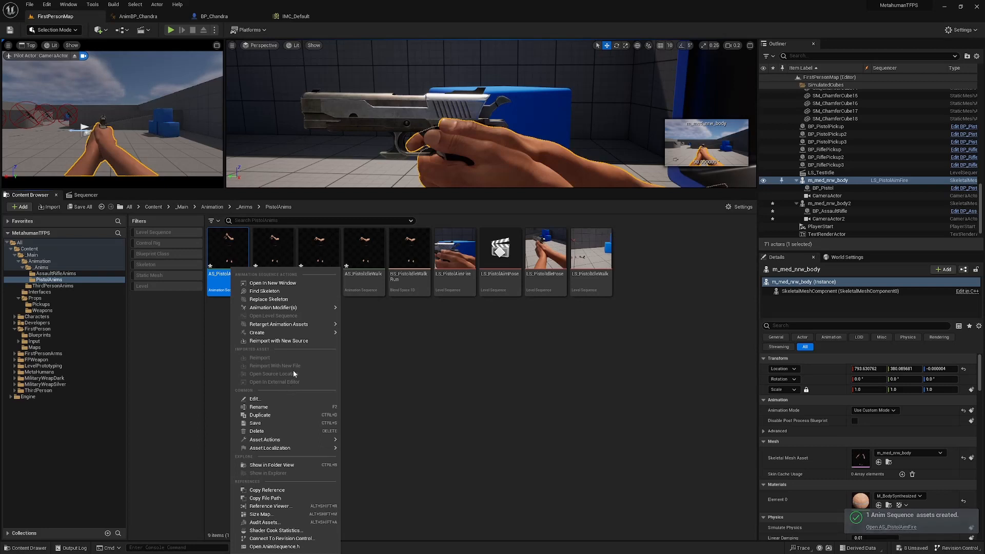
mouse_move(328, 332)
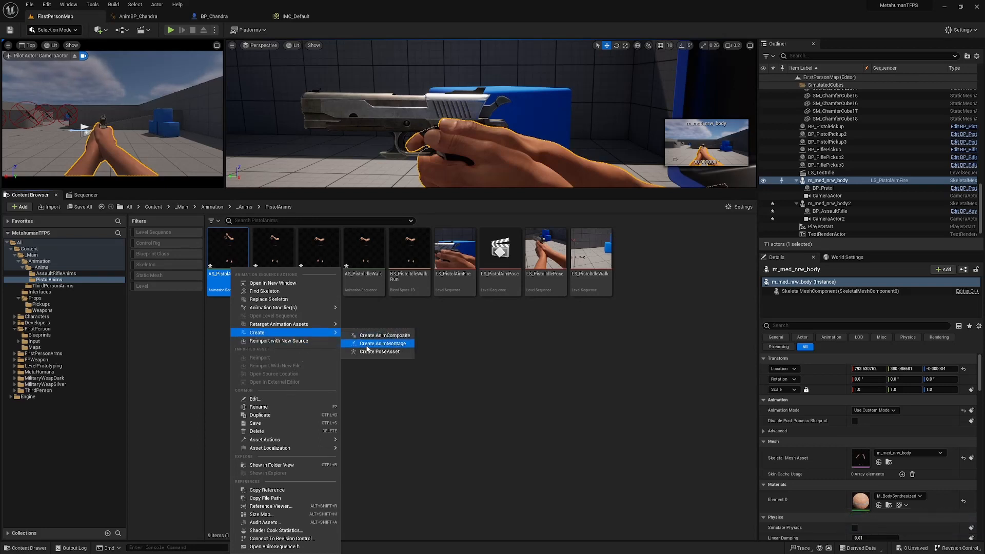
click(397, 343)
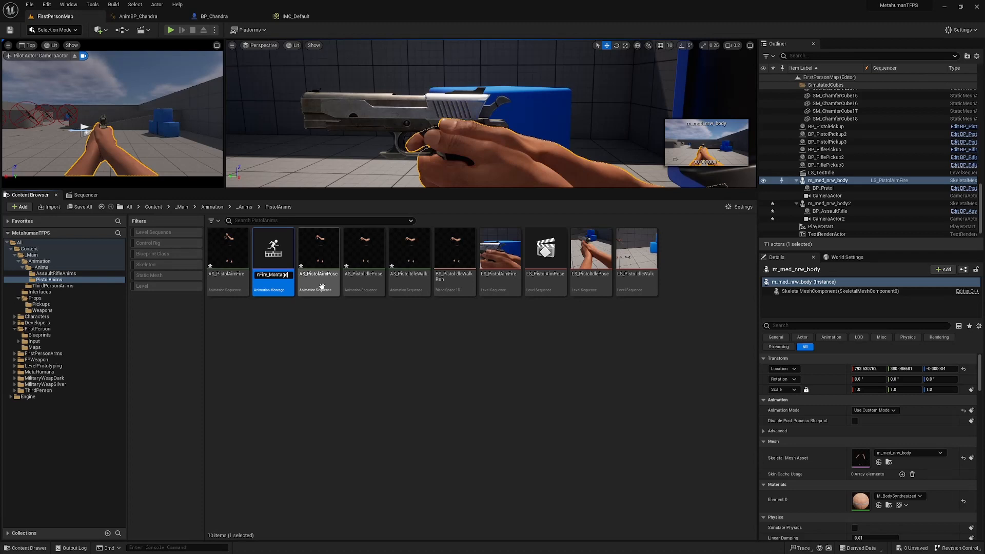
drag(268, 275, 331, 352)
key(BackSpace)
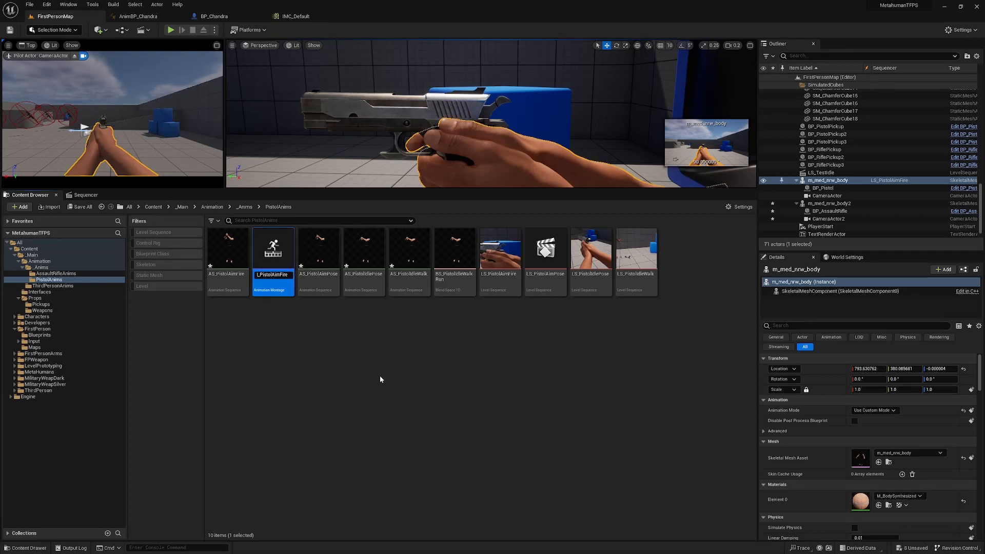
key(Return)
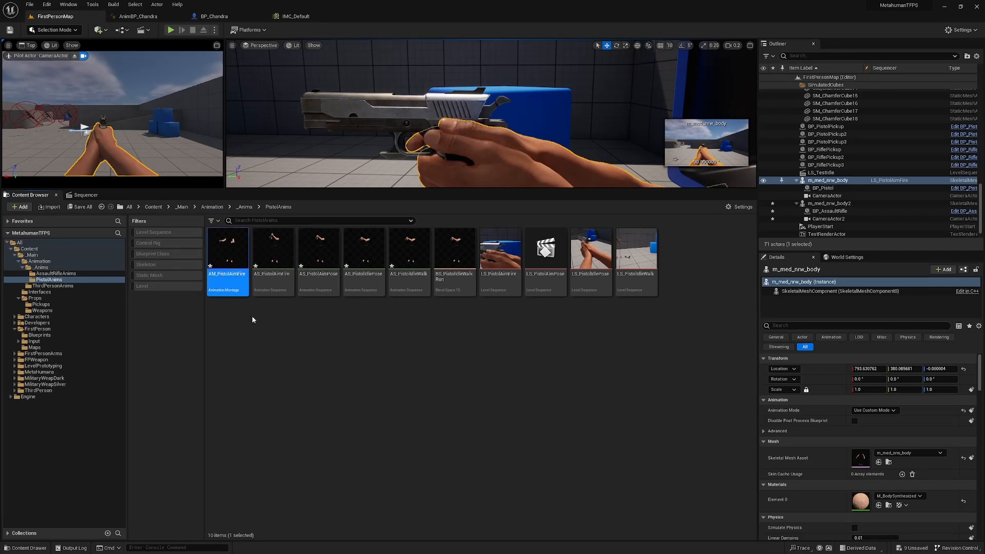
- Open the AM_PistolAimFire montage and pause its preview playback
double_click(233, 269)
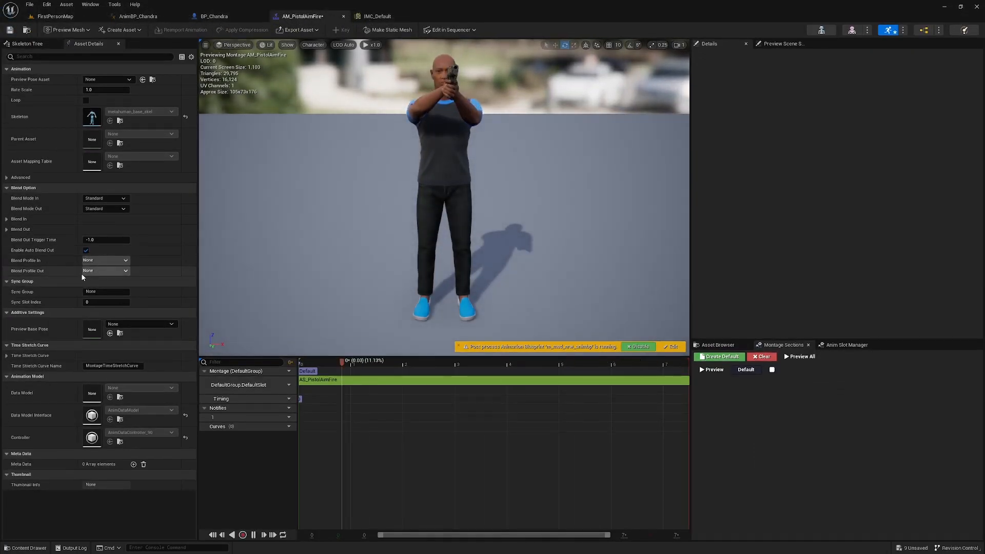
click(254, 534)
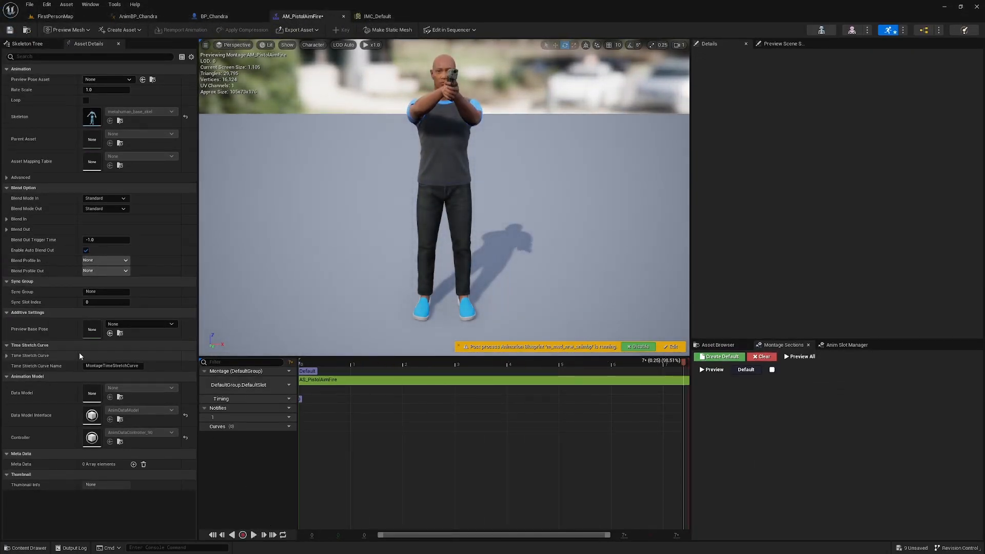
- Set the montage's Blend In time and Blend Out Trigger Time to 0.05 and save AM_PistolAimFire
click(6, 219)
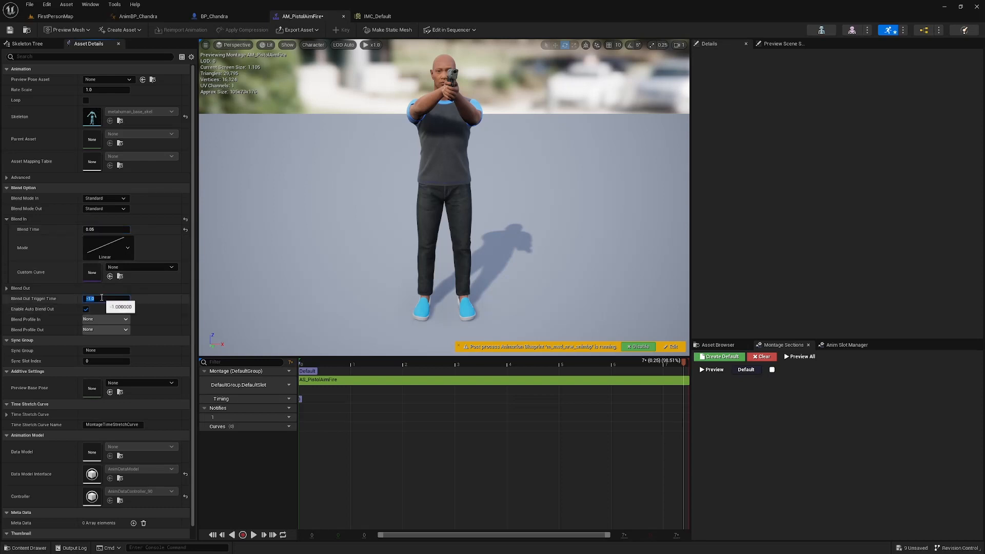
key(Return)
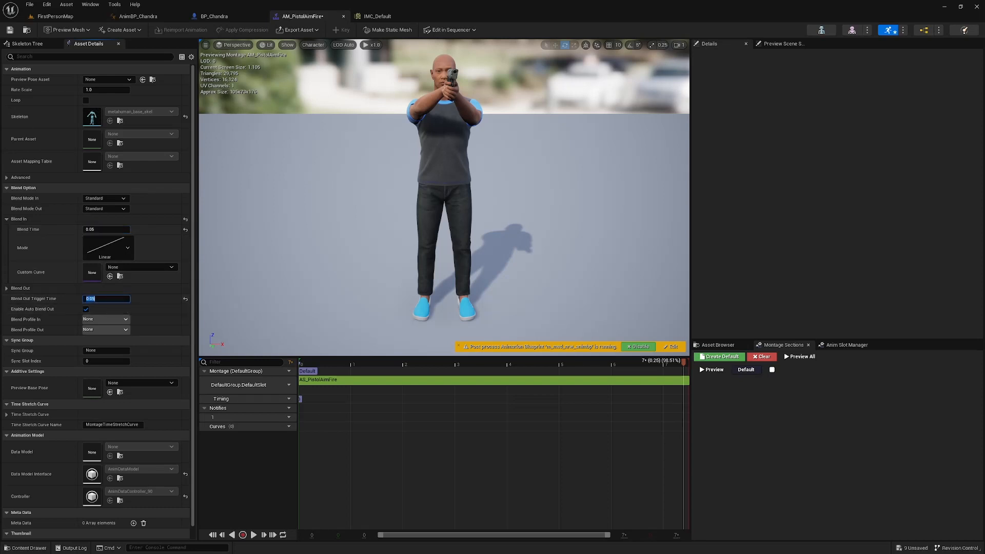
key(ctrl+s)
- Switch to BP_Chandra and examine the IA_Fire logic in the Event Graph, from the fire mode switch to the semi-auto and full-auto Fire calls
click(227, 18)
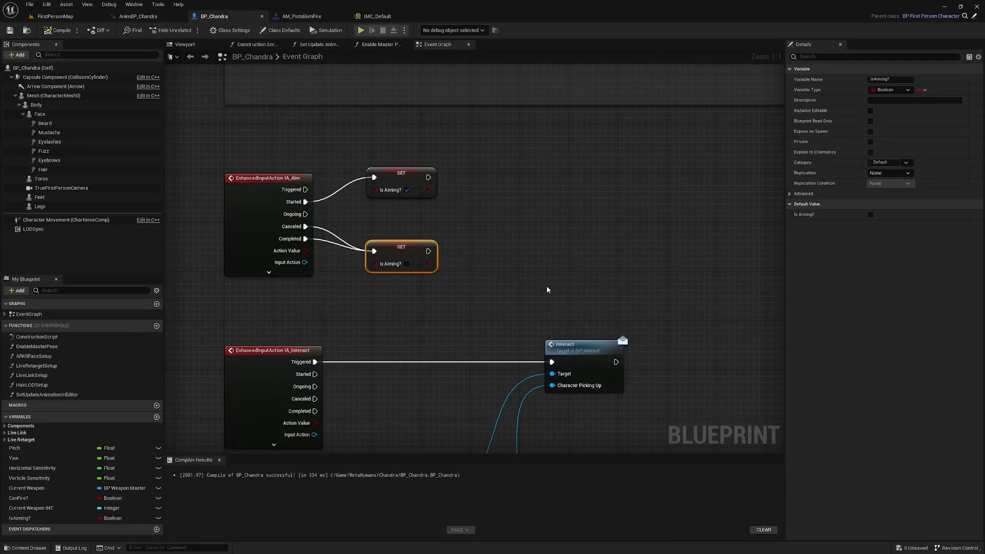
right_drag(546, 290, 525, 168)
scroll(526, 168, down, 6)
right_drag(587, 269, 559, 207)
scroll(431, 227, up, 4)
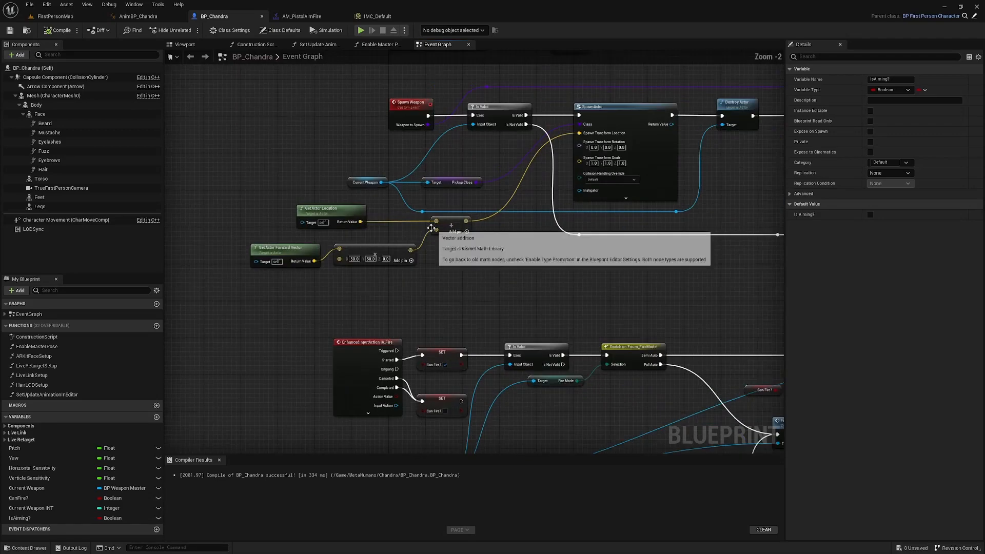
scroll(424, 328, down, 5)
scroll(560, 282, up, 5)
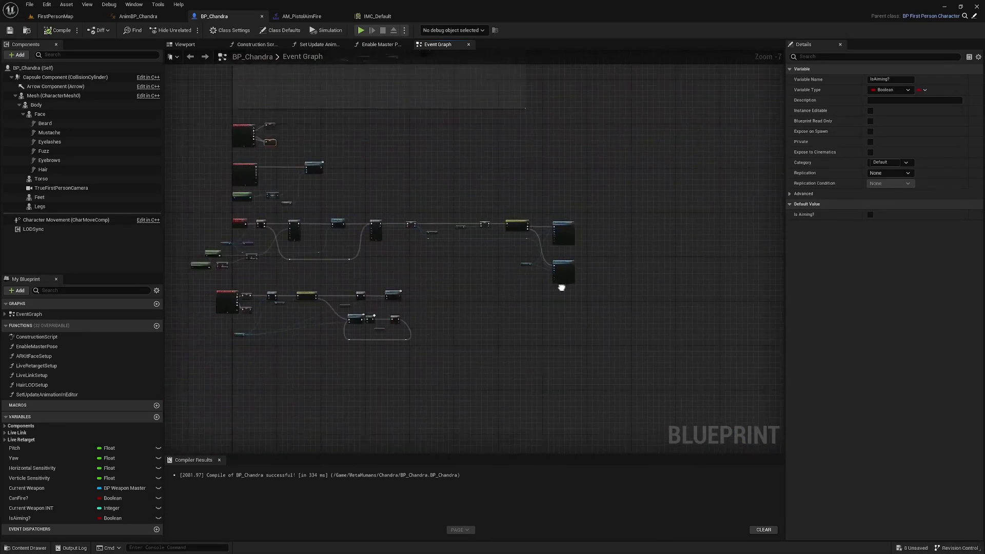
right_drag(441, 241, 486, 312)
scroll(486, 312, down, 2)
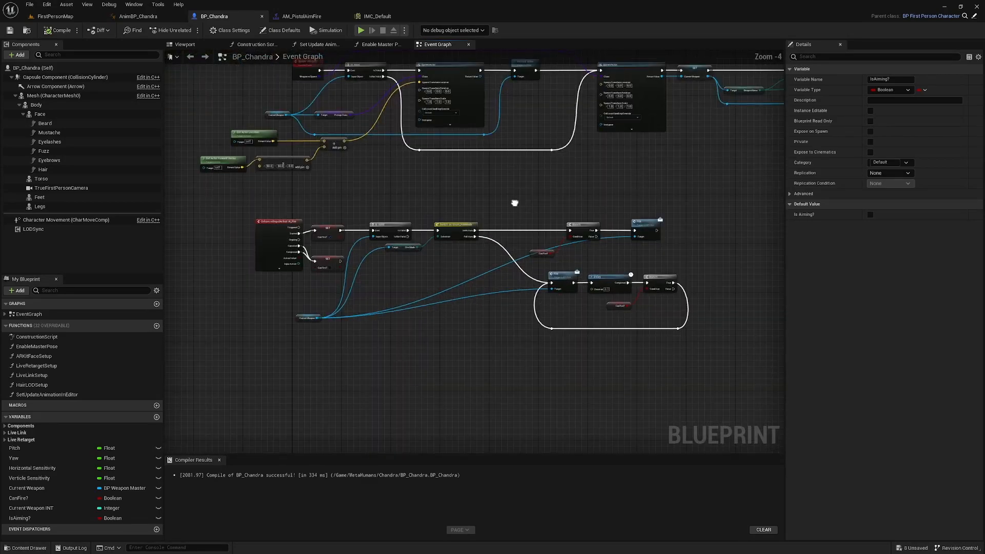
right_drag(515, 204, 413, 179)
scroll(604, 212, up, 3)
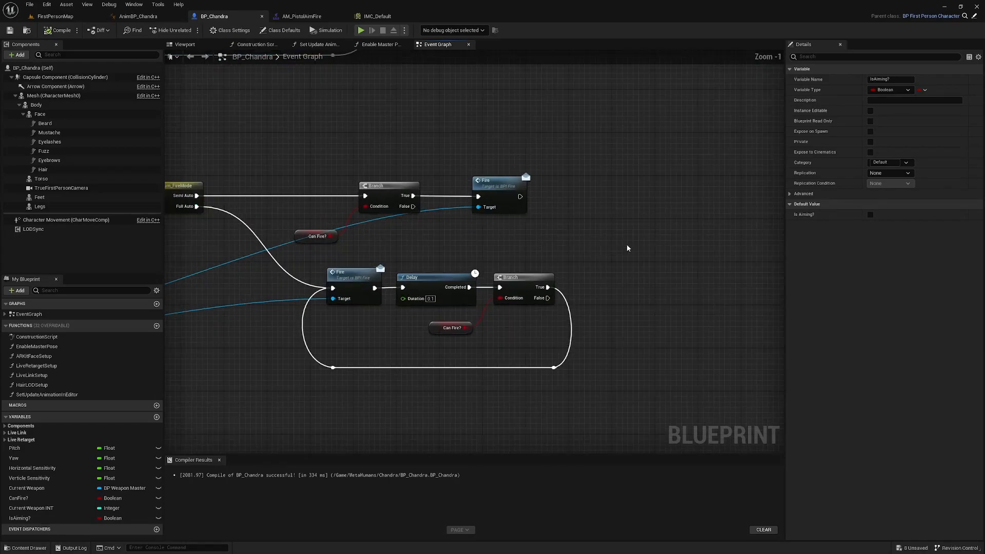
right_drag(297, 118, 601, 114)
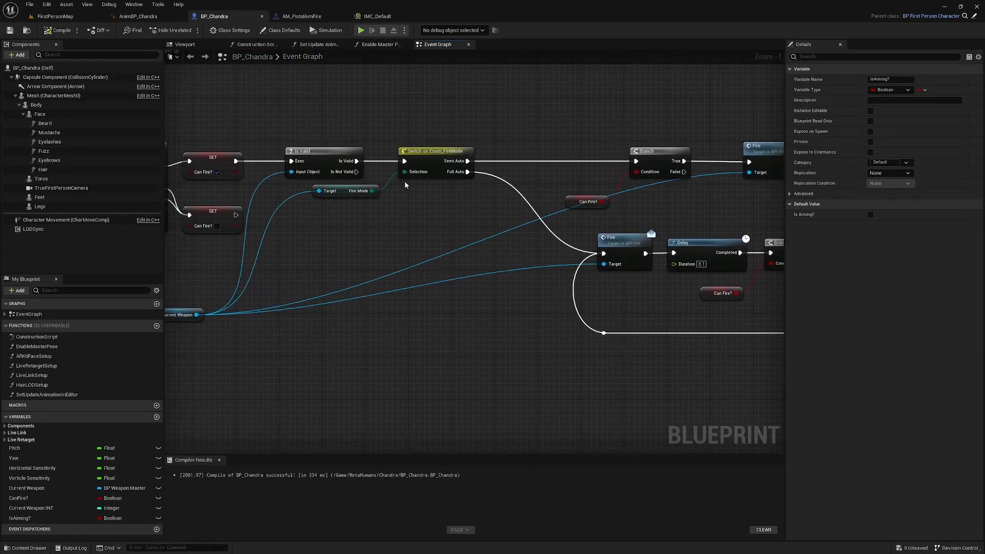
right_drag(403, 181, 184, 225)
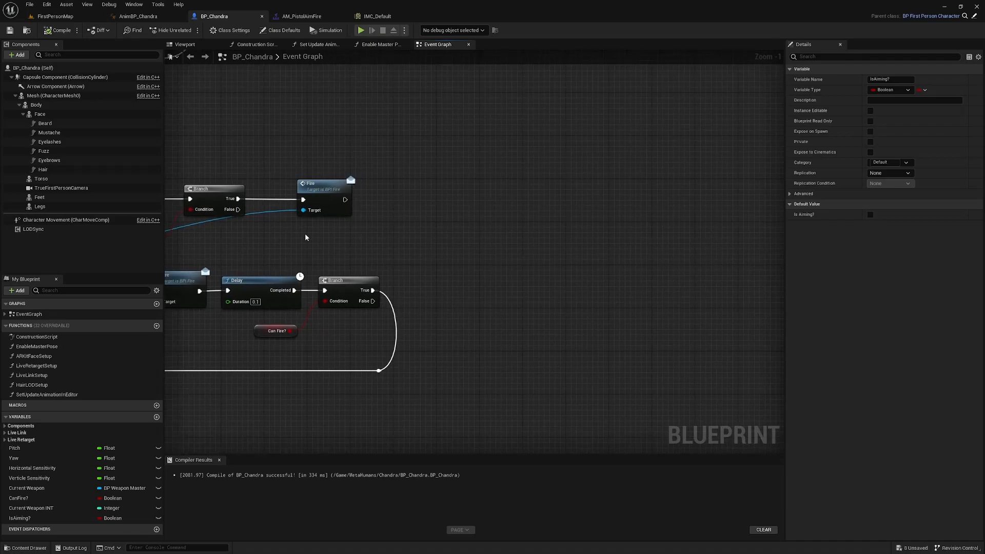
right_drag(305, 237, 398, 235)
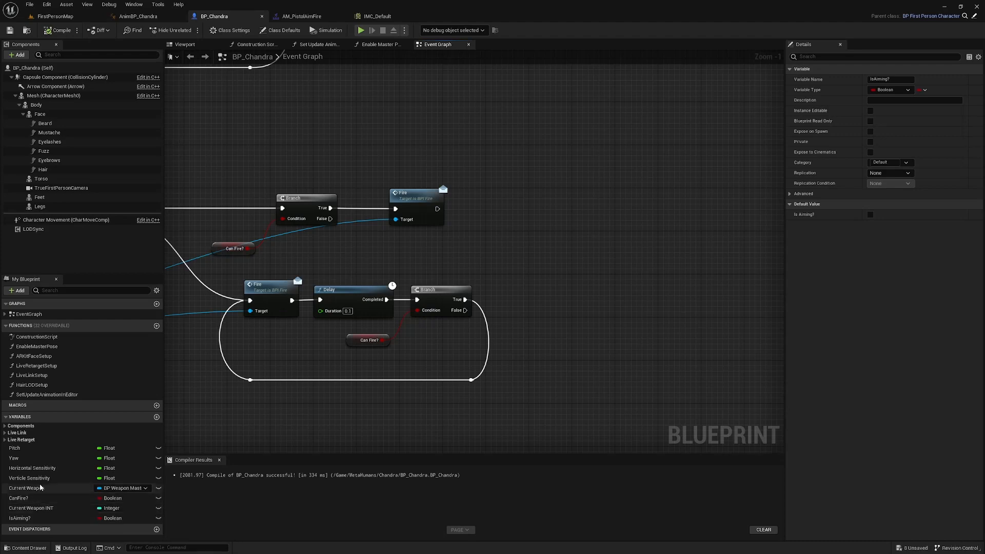
- Add a Current Weapon getter below the semi-auto Fire call and get its Weapon Name
drag(41, 488, 349, 290)
ctrl+drag(374, 253, 449, 255)
text(g)
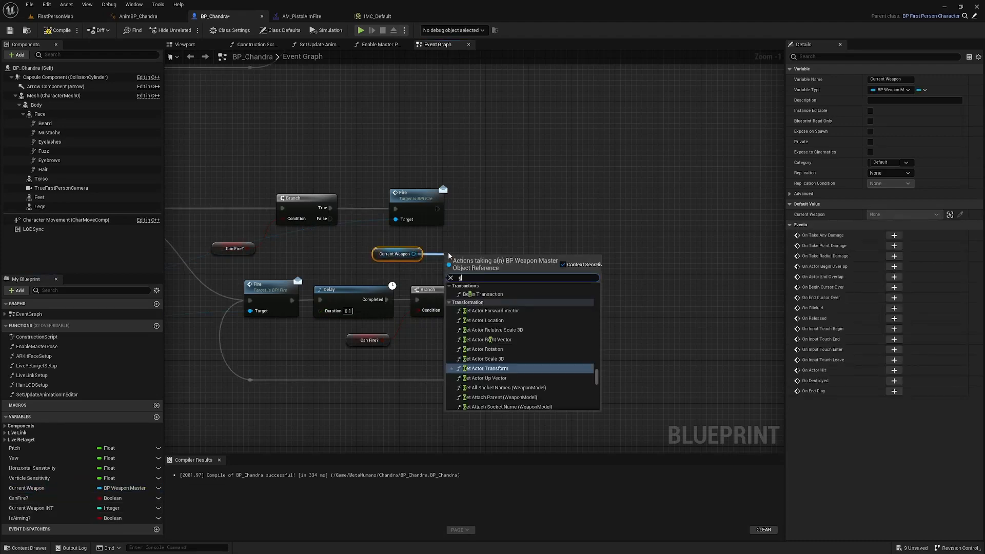
text(et weapon)
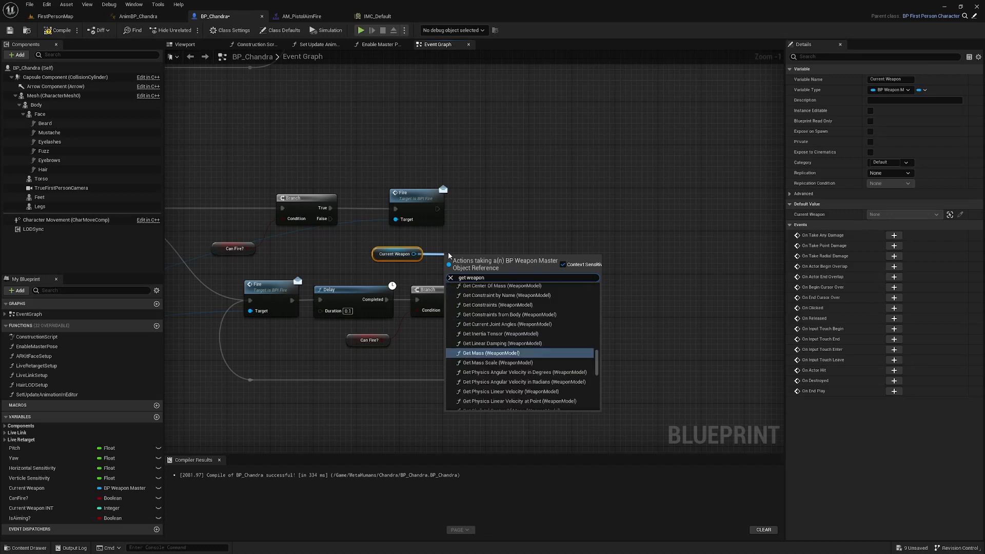
text( name)
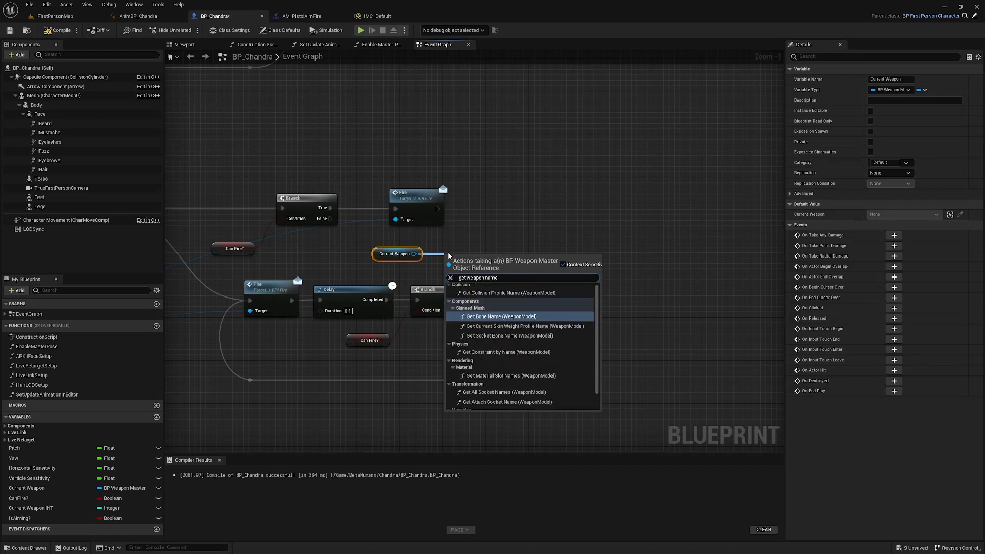
scroll(587, 382, down, 1)
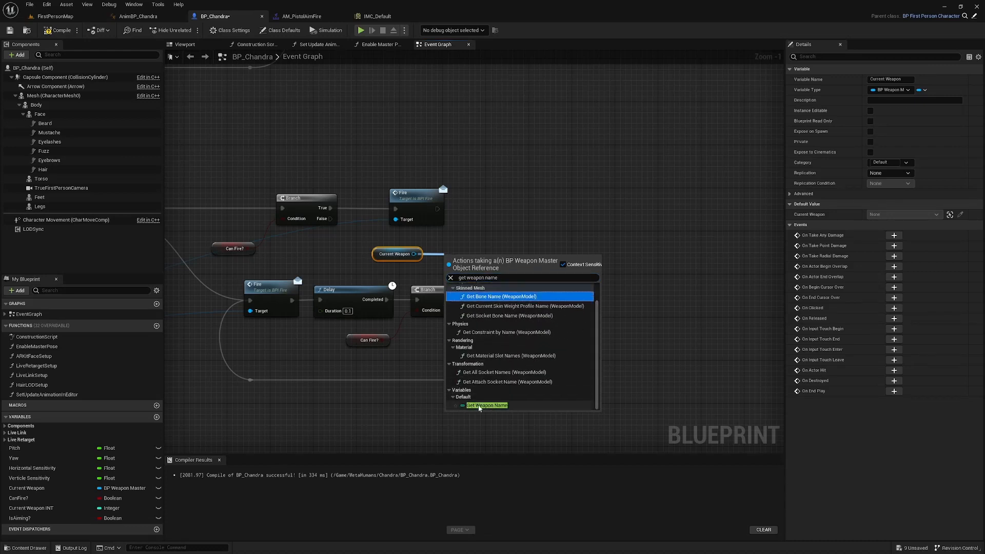
click(479, 405)
- Add a Switch on Enum_WeaponName driven by Weapon Name and run it after the semi-auto Fire call
drag(472, 261, 552, 207)
text(sw)
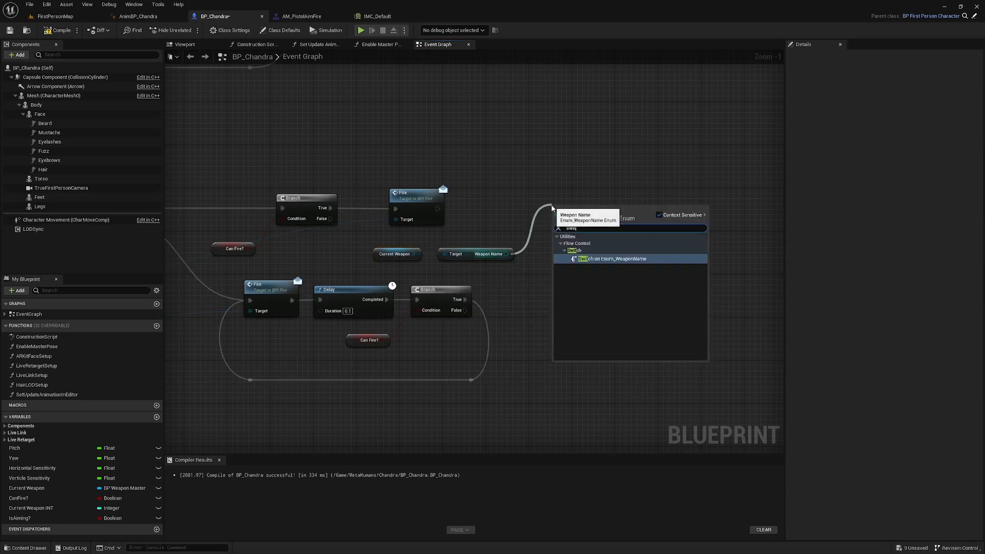
text(it)
key(Return)
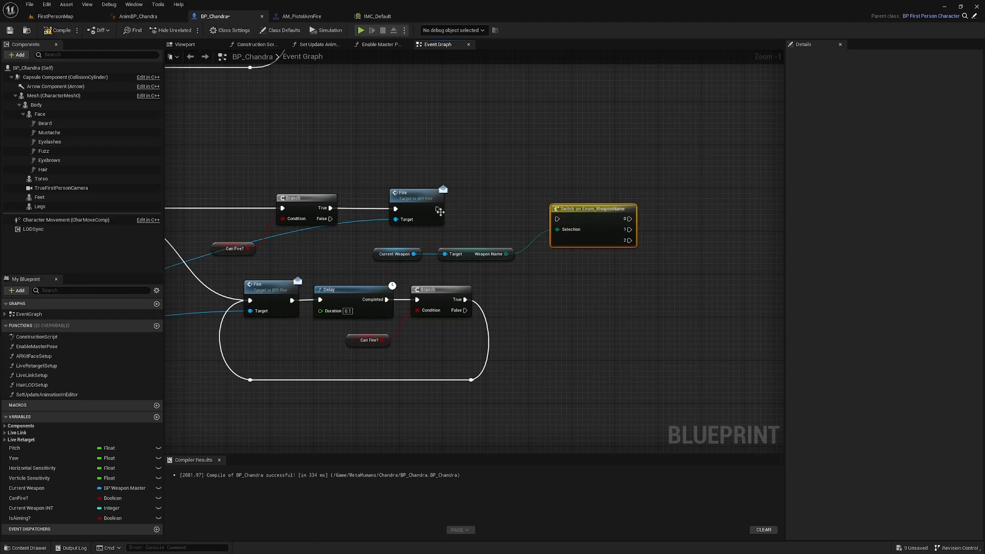
drag(449, 211, 584, 198)
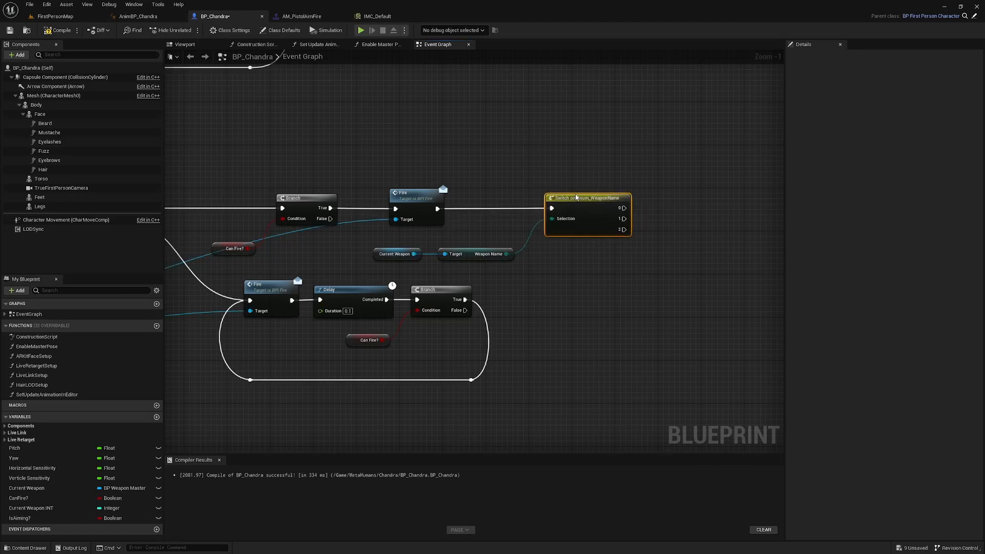
- Add a Play Montage node on output 1 of the weapon name switch and align it with that output
right_drag(641, 244, 441, 256)
drag(423, 230, 458, 232)
text(play anim)
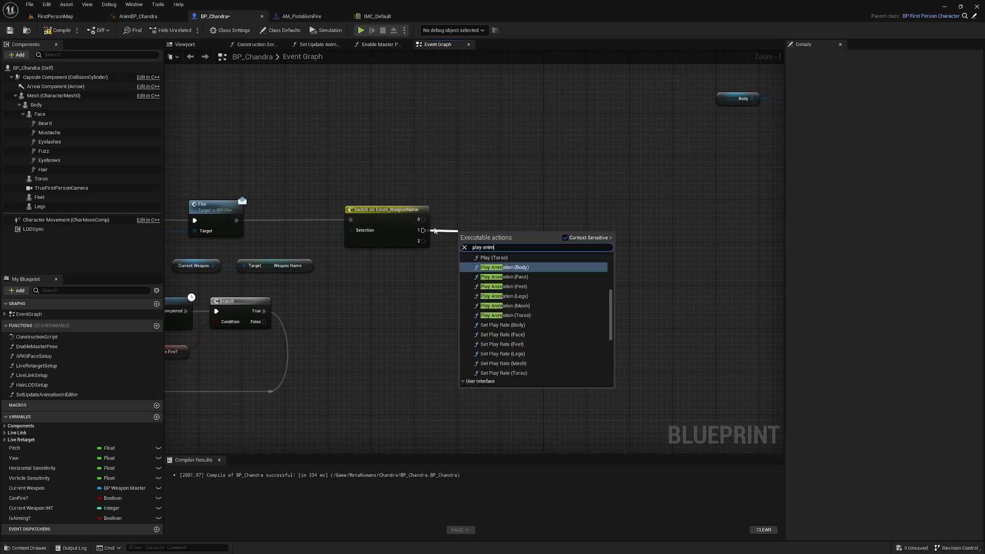
key(BackSpace)
key(BackSpace)
key(BackSpace)
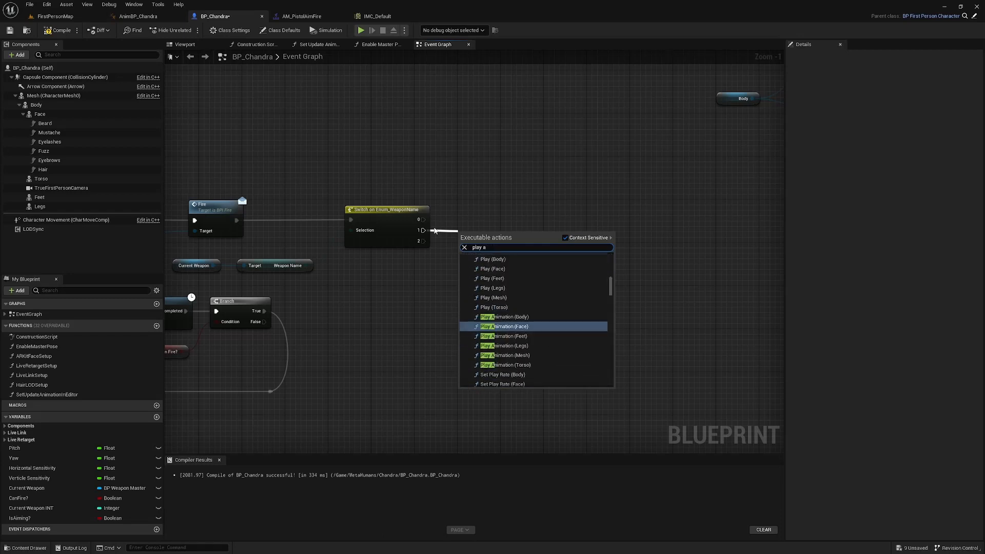
text(mont)
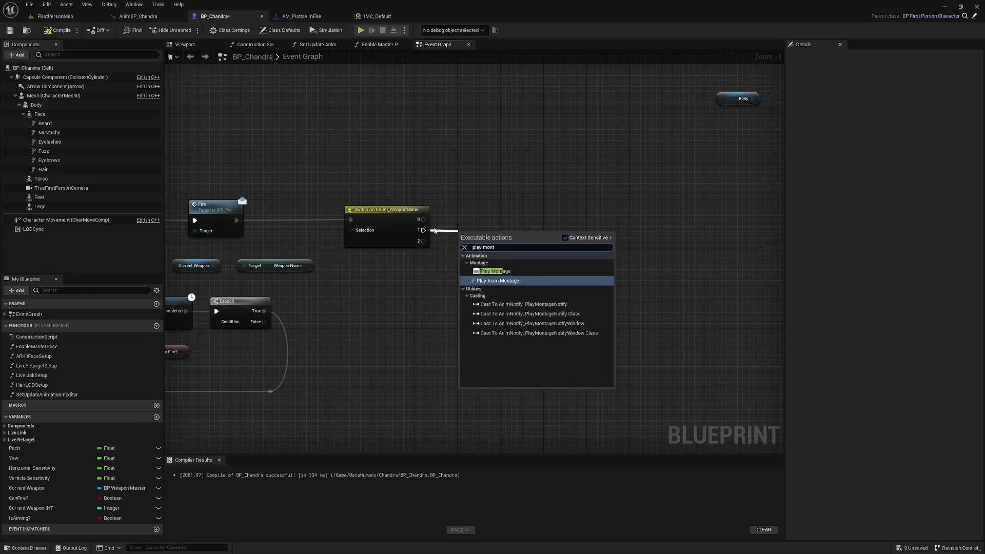
click(496, 270)
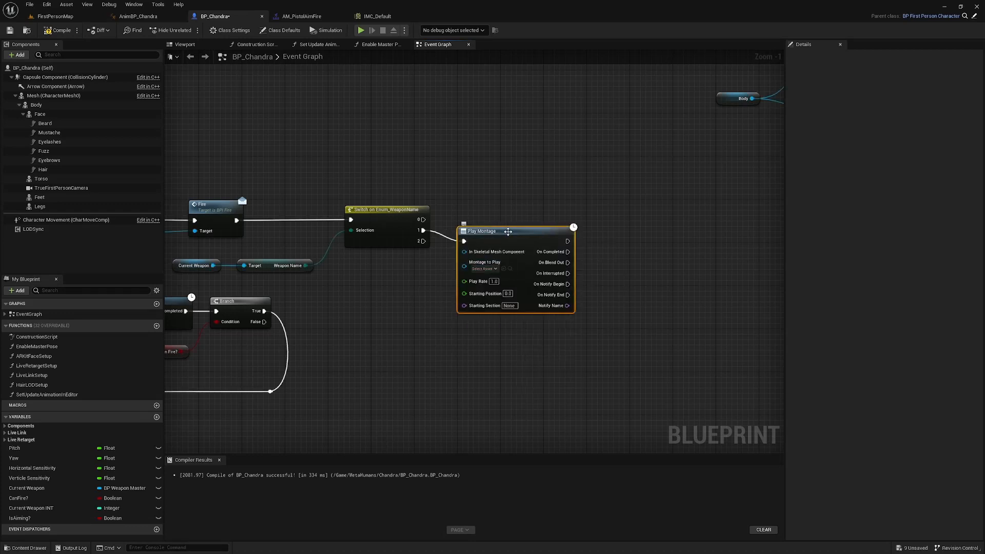
drag(508, 231, 524, 220)
click(546, 206)
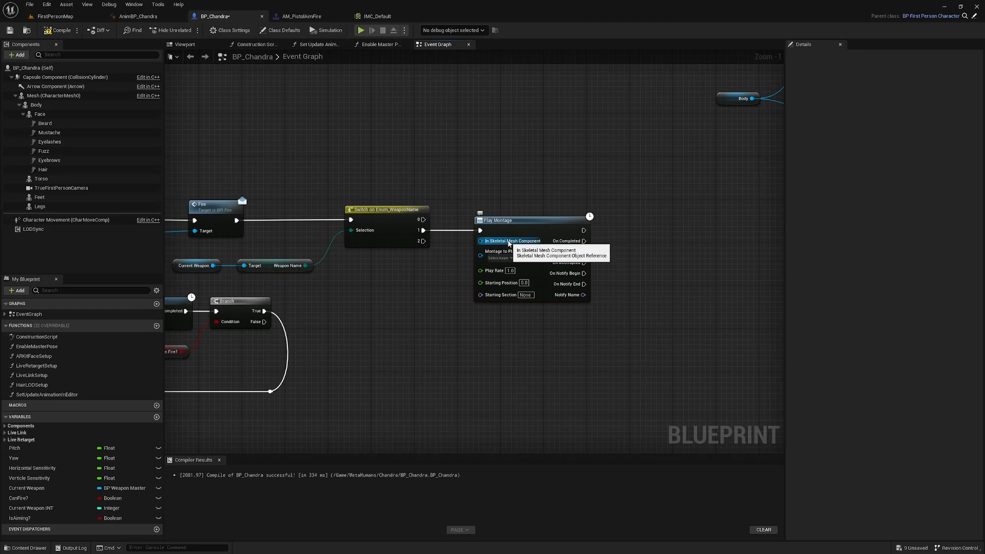
- Feed the Body component into Play Montage as its skeletal mesh and choose AM_PistolAimFire as the montage to play
drag(36, 105, 480, 241)
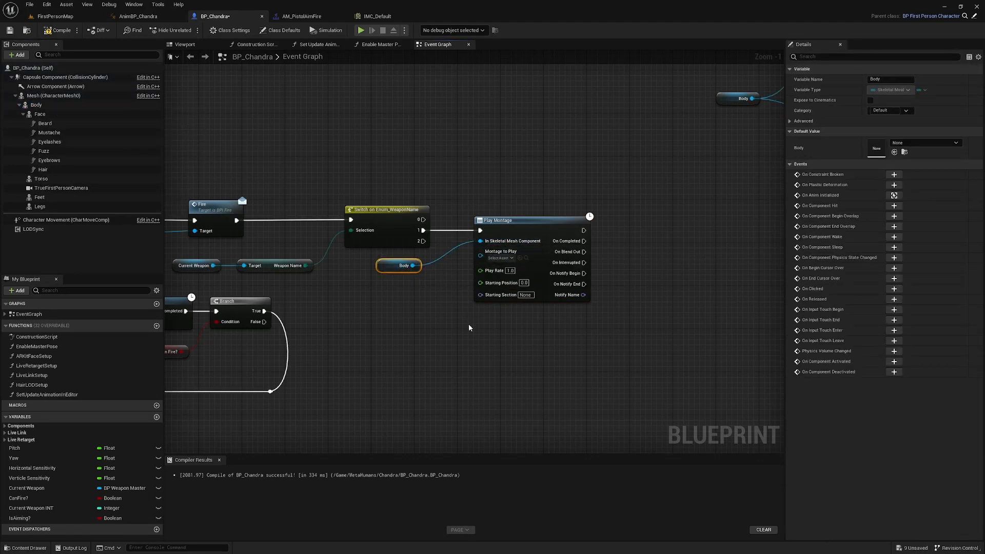
click(500, 258)
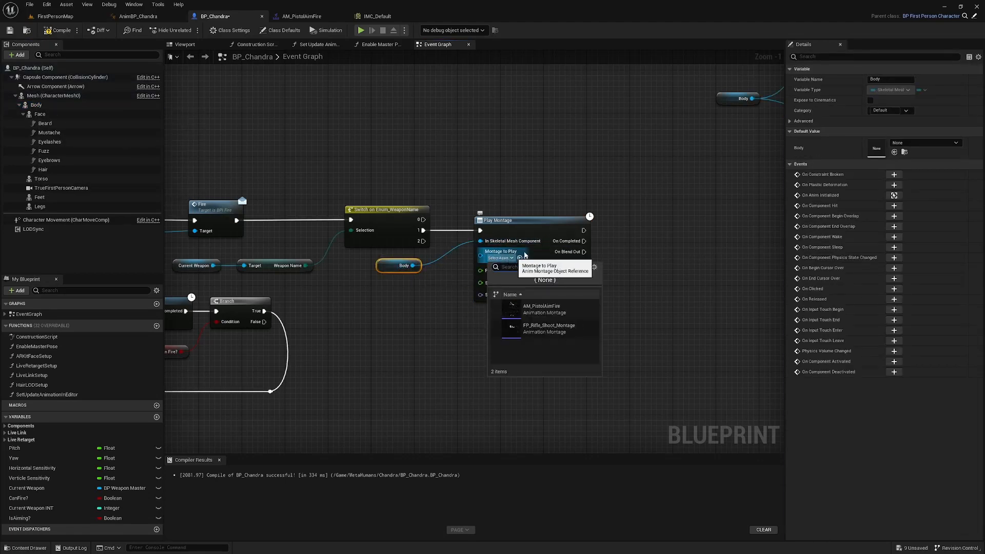
click(541, 309)
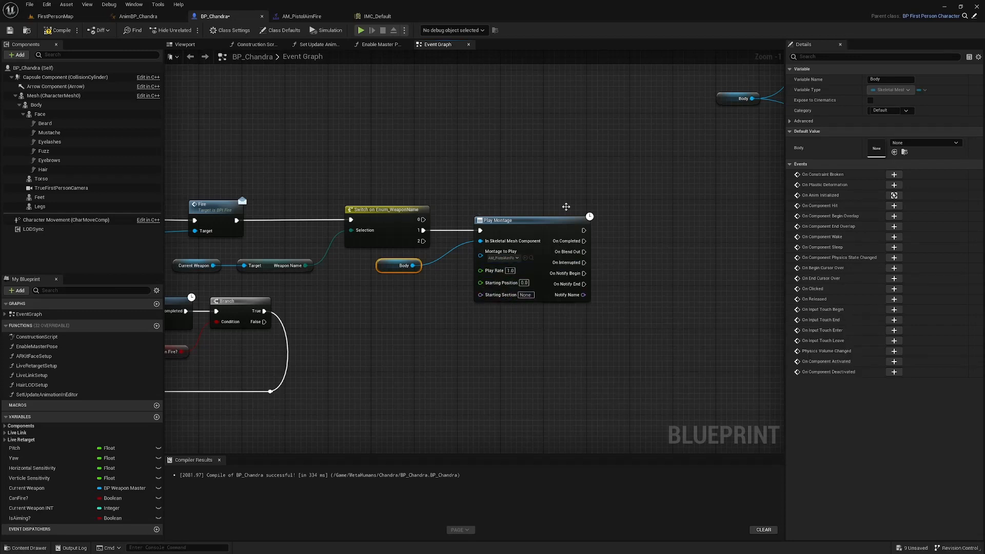
- Move the Play Montage and Body nodes farther from the weapon name switch to make room between them
drag(540, 358, 395, 254)
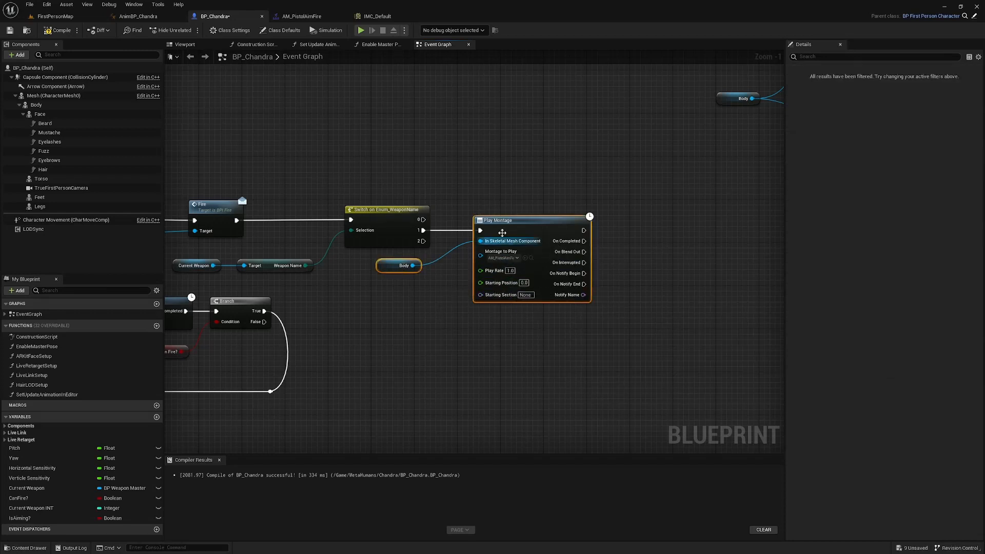
drag(528, 218, 609, 218)
click(544, 235)
right_drag(539, 314, 666, 283)
scroll(666, 283, down, 2)
right_drag(628, 318, 496, 342)
scroll(499, 275, up, 2)
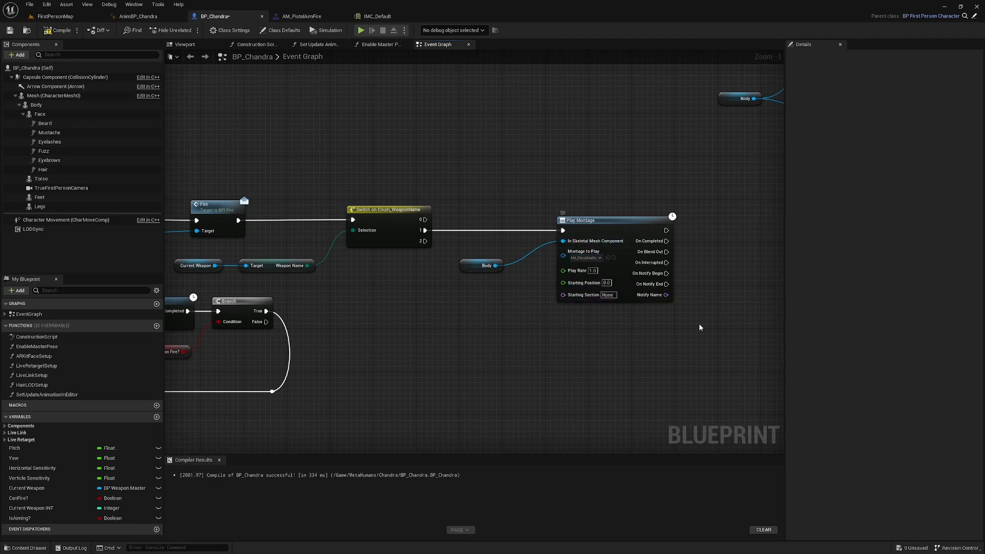
drag(699, 327, 455, 214)
drag(600, 222, 697, 222)
click(606, 183)
right_drag(606, 183, 464, 218)
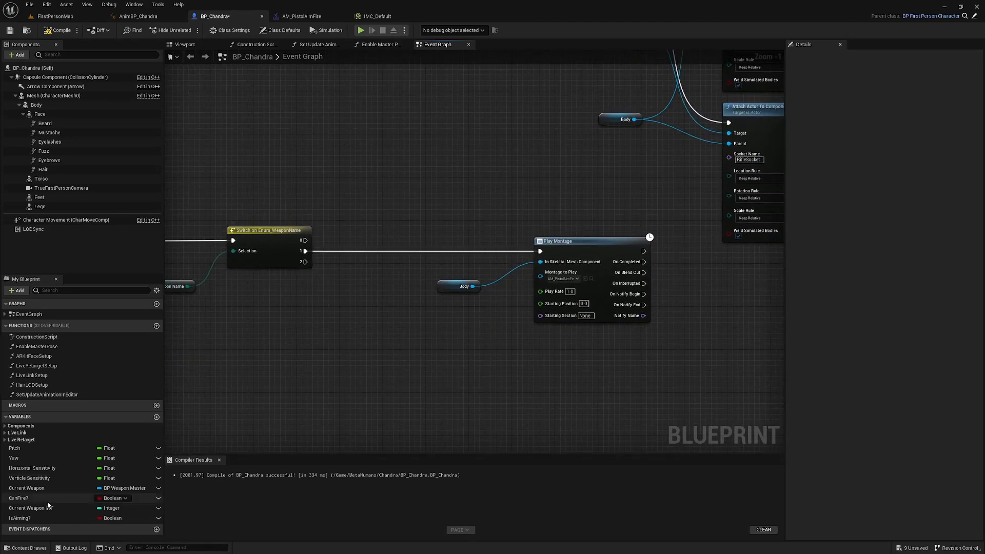
- Insert a Branch conditioned on IsAiming? between switch output 1 and Play Montage, playing the montage on True
ctrl+drag(20, 518, 305, 252)
text(b)
click(442, 373)
drag(425, 257, 540, 251)
click(501, 251)
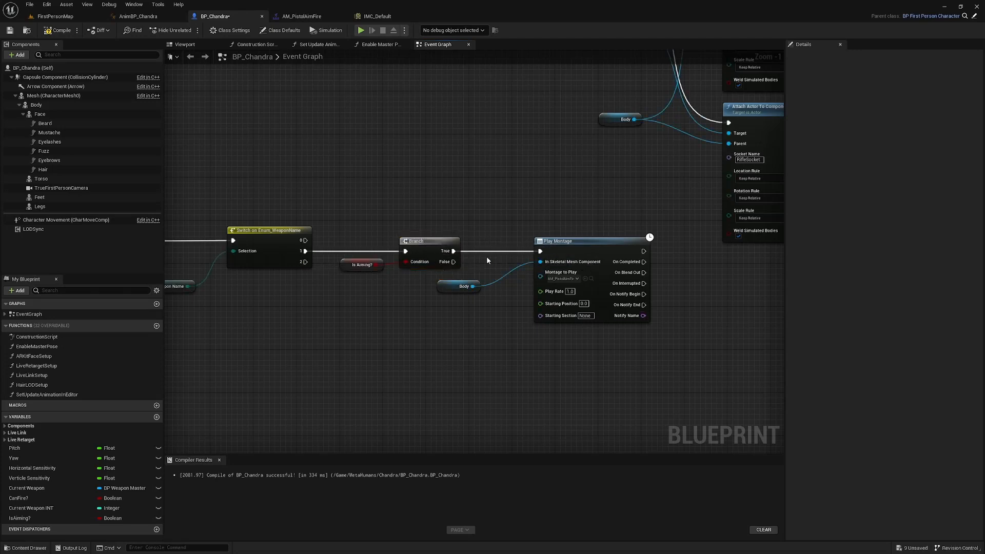
- Space the Play Montage node away from the Branch and place its Body getter lower beside it
drag(542, 315, 462, 281)
drag(575, 240, 618, 239)
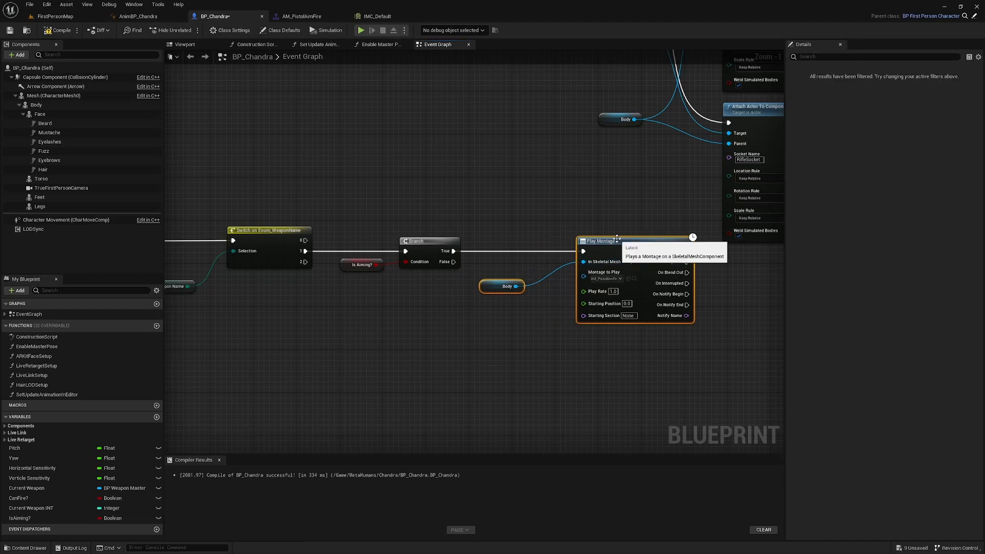
click(483, 301)
drag(491, 291, 465, 317)
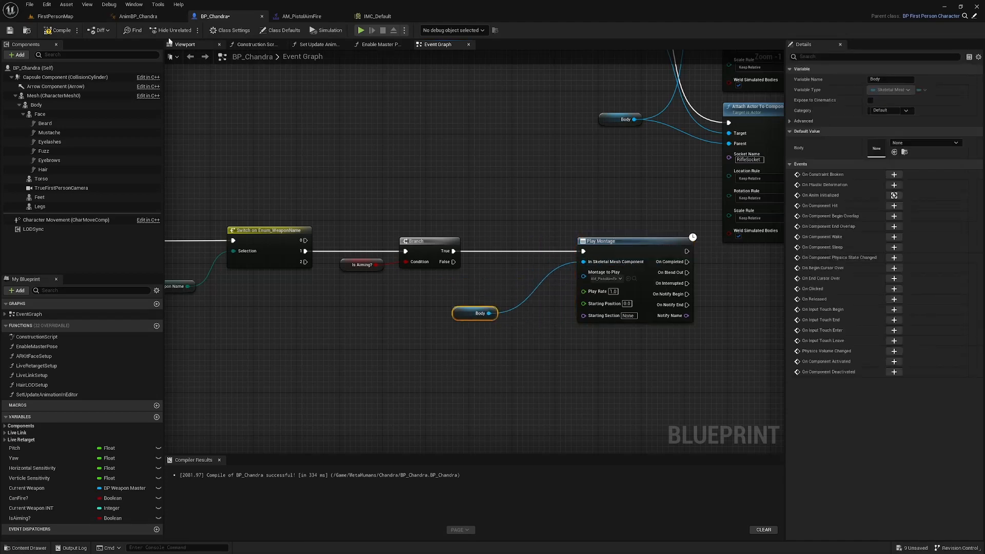
- Review the LS_PistolAimFire sequence, the AS_PistolIdlePose animation asset and the AM_PistolAimFire montage
click(55, 16)
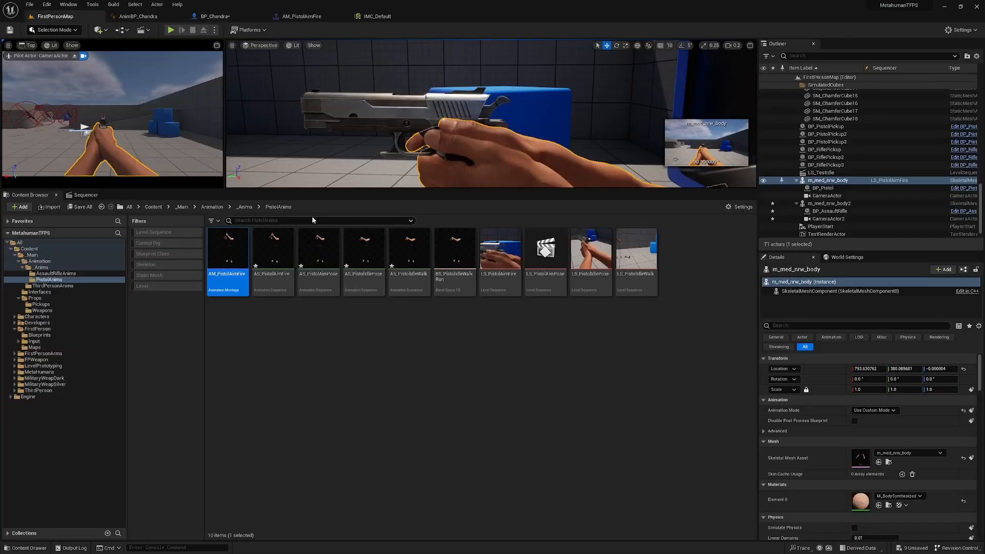
click(82, 195)
click(484, 219)
drag(519, 220, 460, 220)
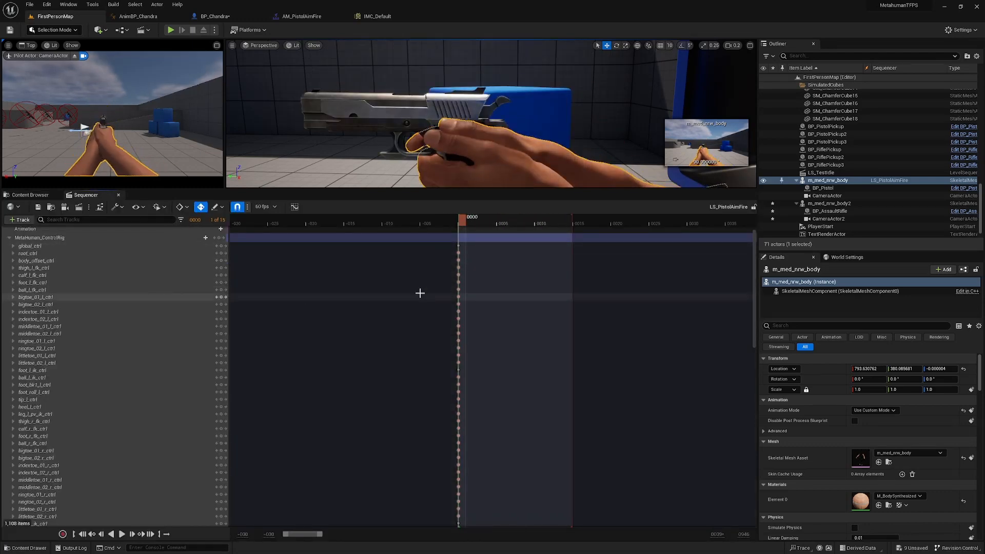
click(27, 195)
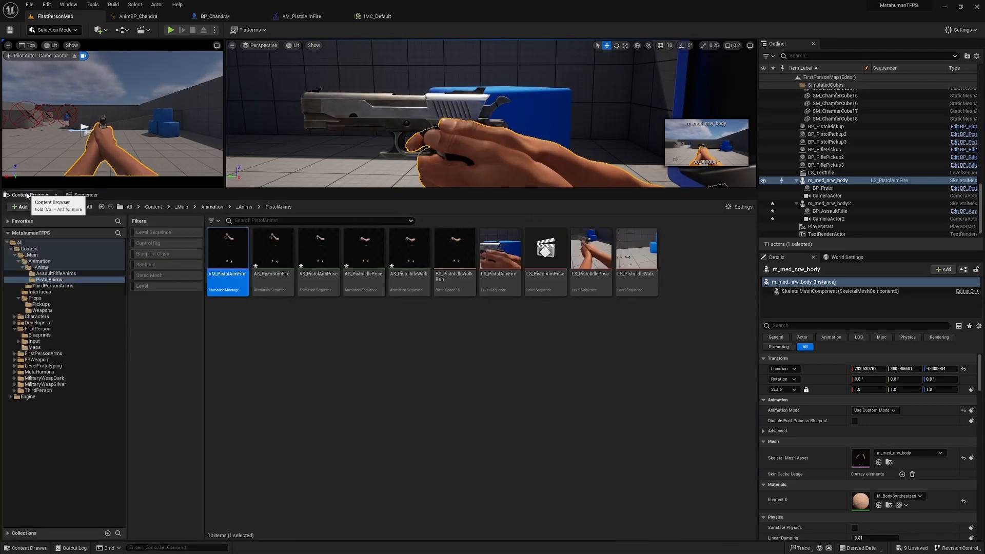
click(364, 272)
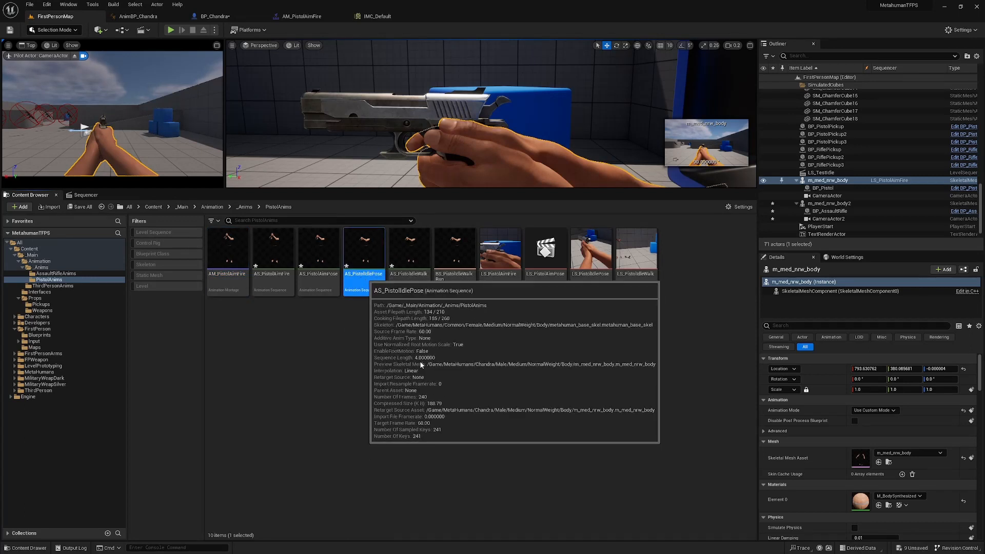
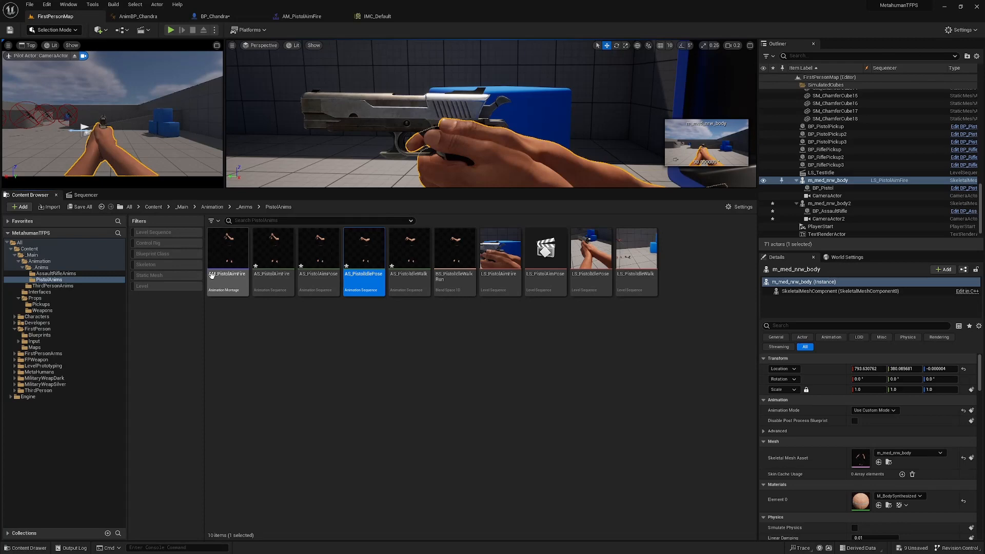
click(295, 18)
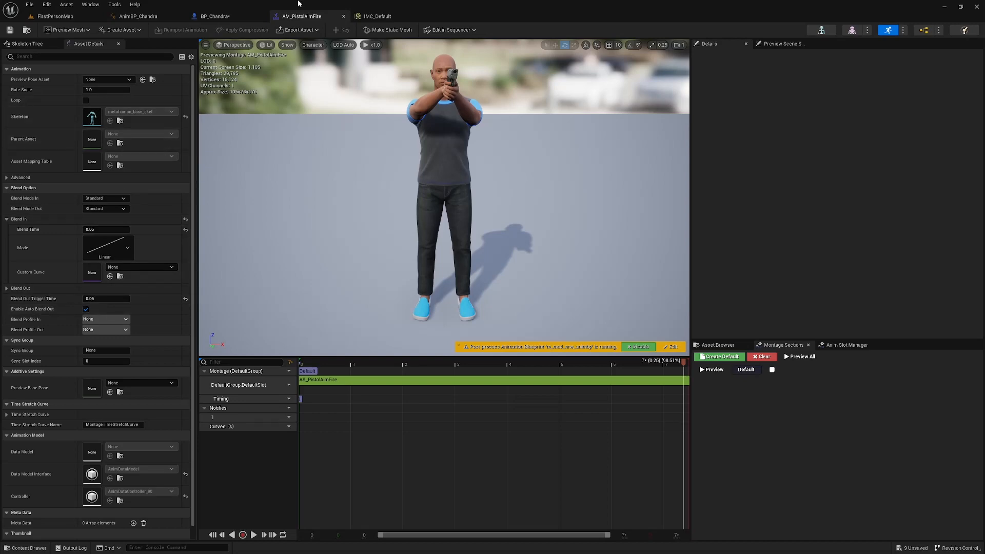
click(54, 16)
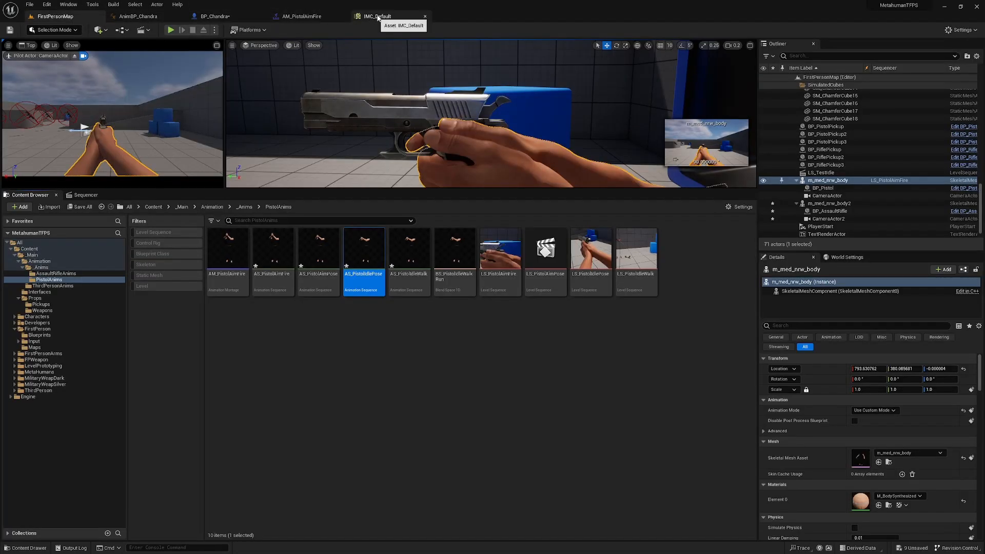
- In BP_Chandra, duplicate the Play Montage node, run the copy from the Branch's False output and feed it the Body component
click(208, 16)
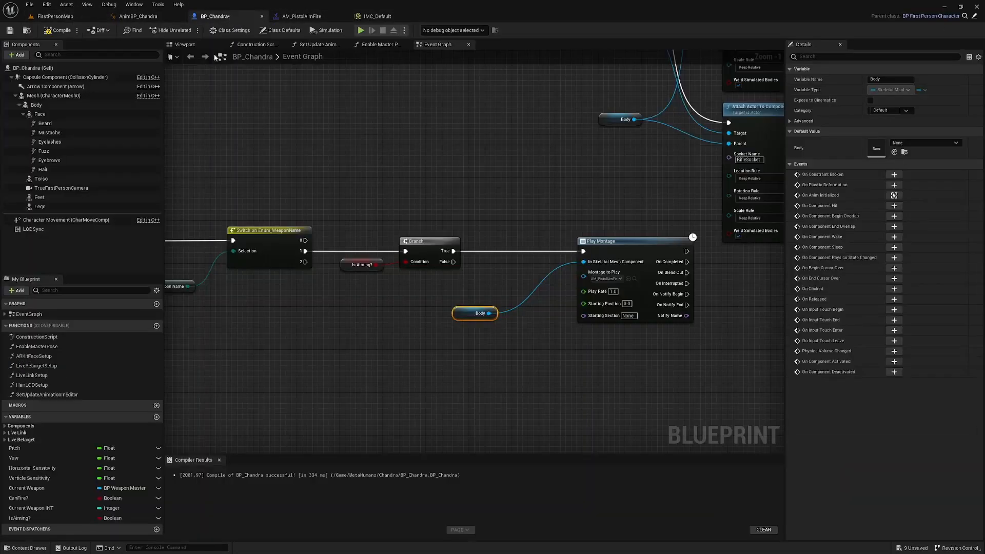
click(504, 209)
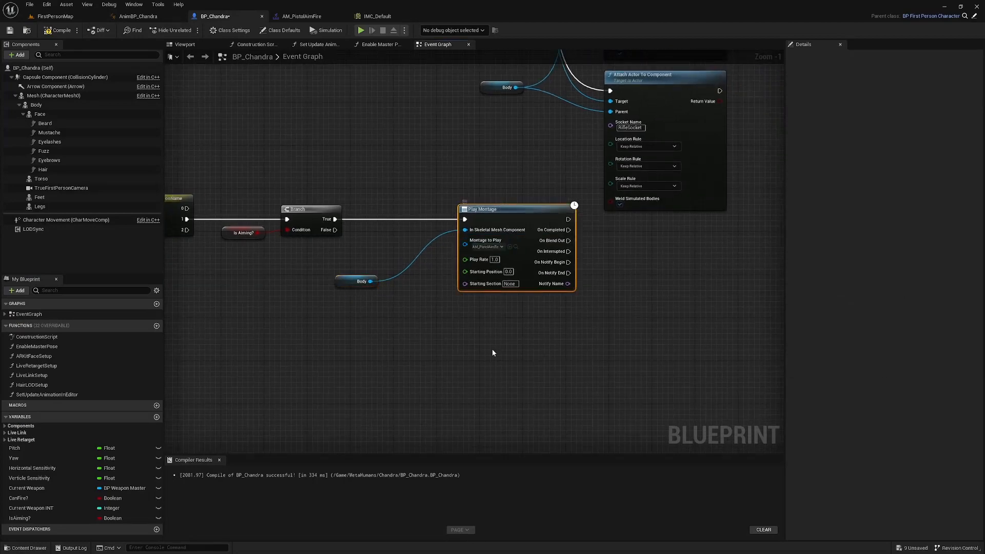
key(ctrl+c)
key(ctrl+v)
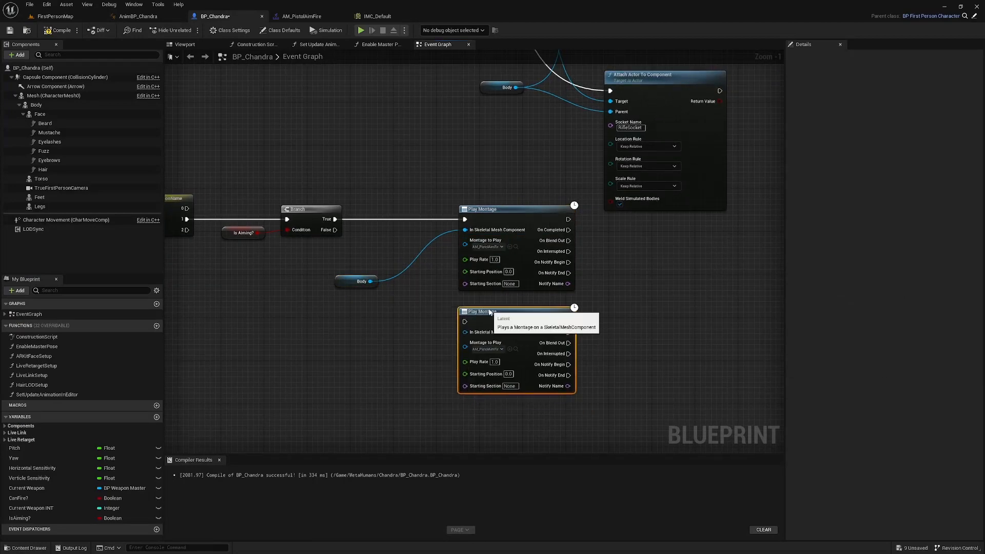
click(347, 251)
drag(334, 231, 405, 232)
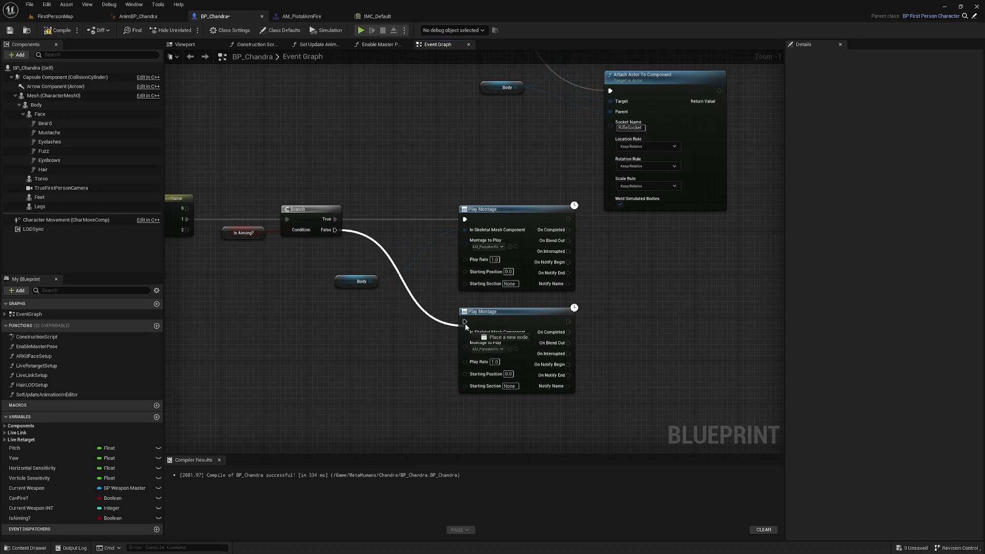
drag(466, 323, 465, 322)
drag(371, 282, 465, 332)
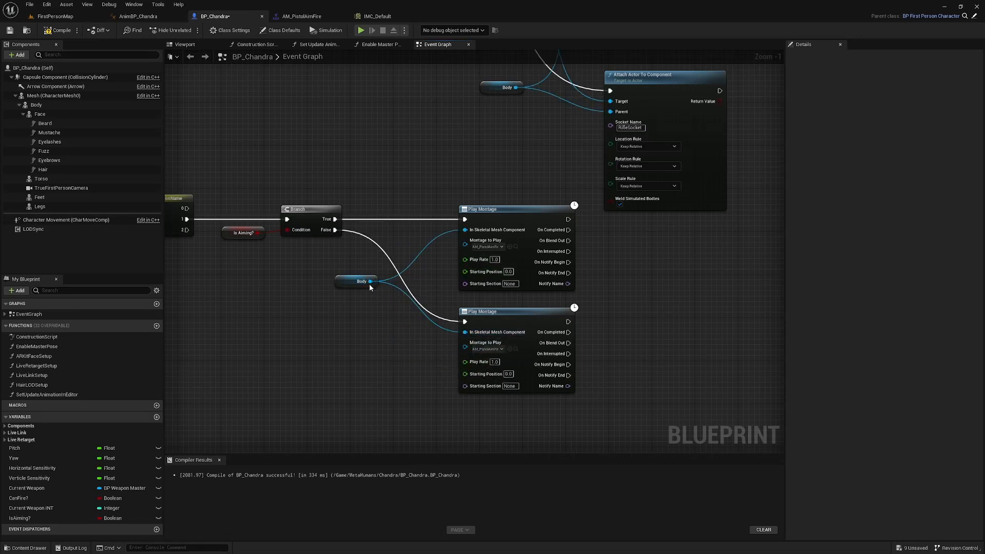
- Look through the montages available for the duplicated Play Montage node, then delete that node
click(497, 351)
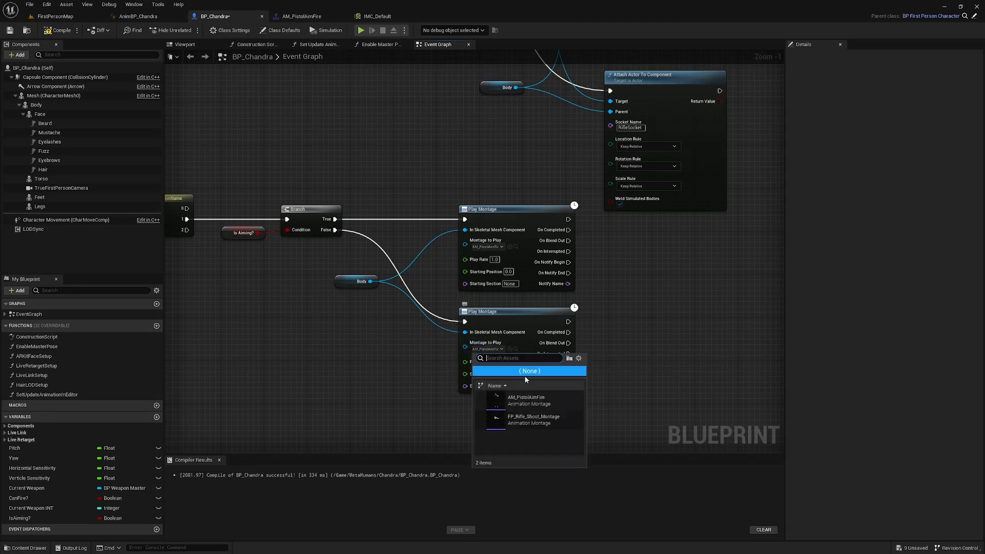
click(475, 323)
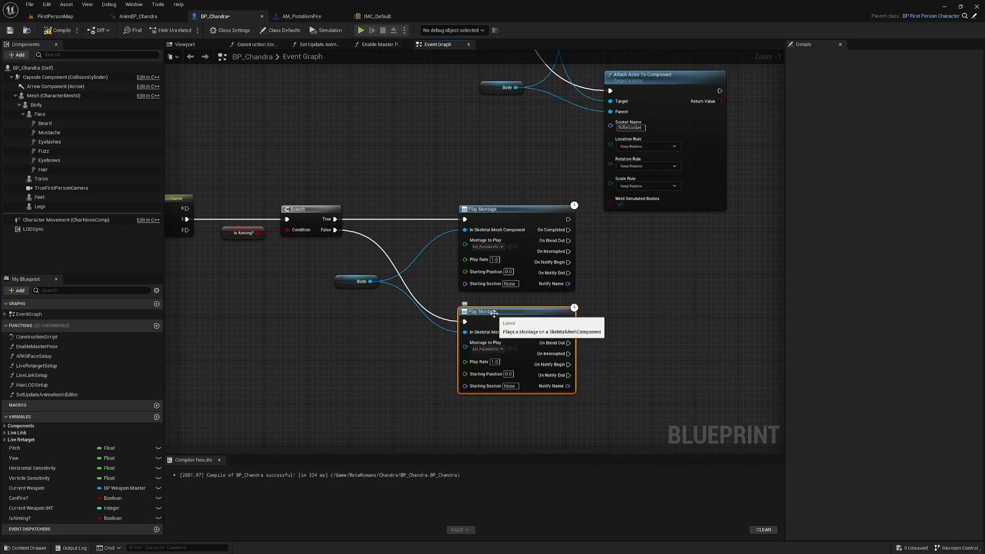
click(494, 314)
key(Delete)
- Compile and save BP_Chandra, then play FirstPersonMap in full screen
right_drag(438, 345, 607, 325)
scroll(611, 308, down, 1)
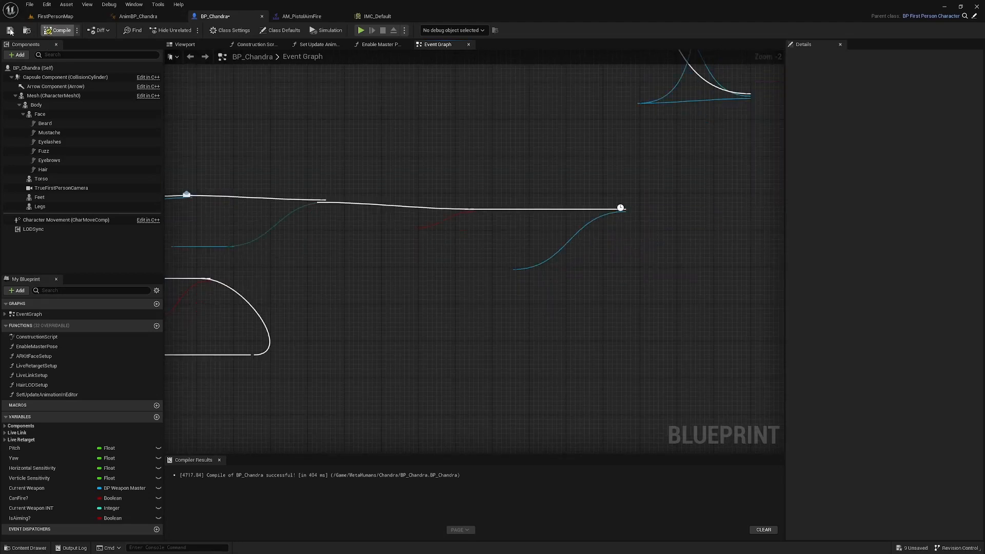
click(55, 15)
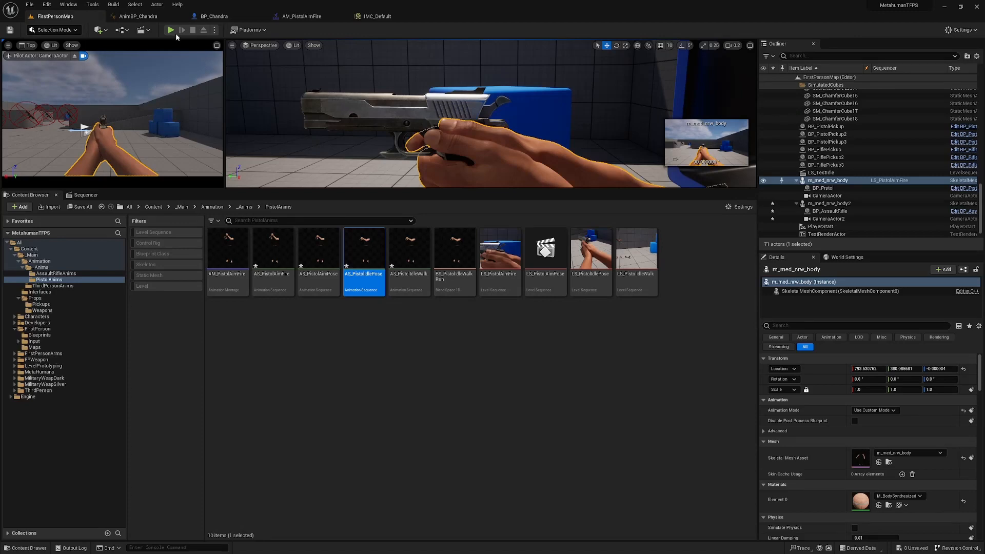
click(171, 30)
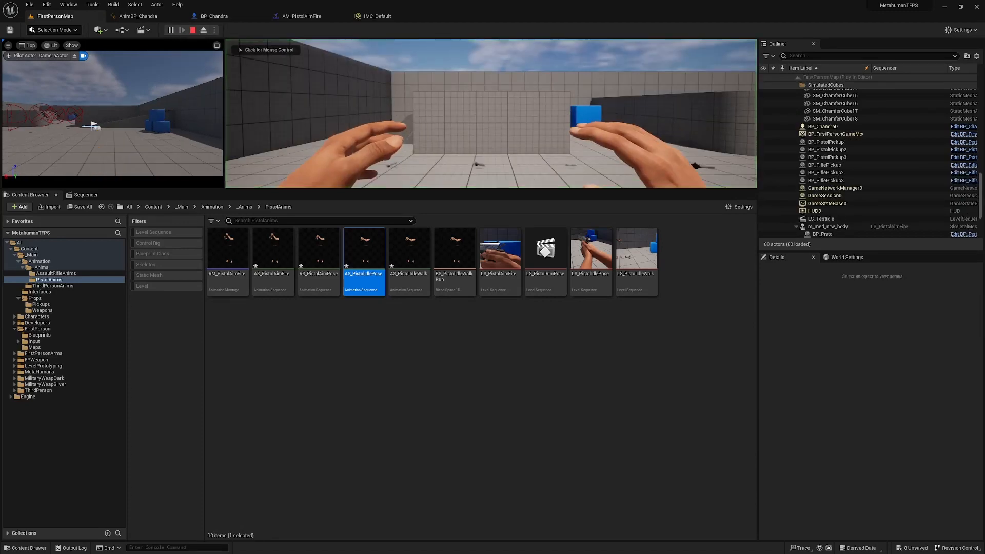
key(F11)
- Pick up a pistol in the level and fire it without aiming while moving around
key(w)
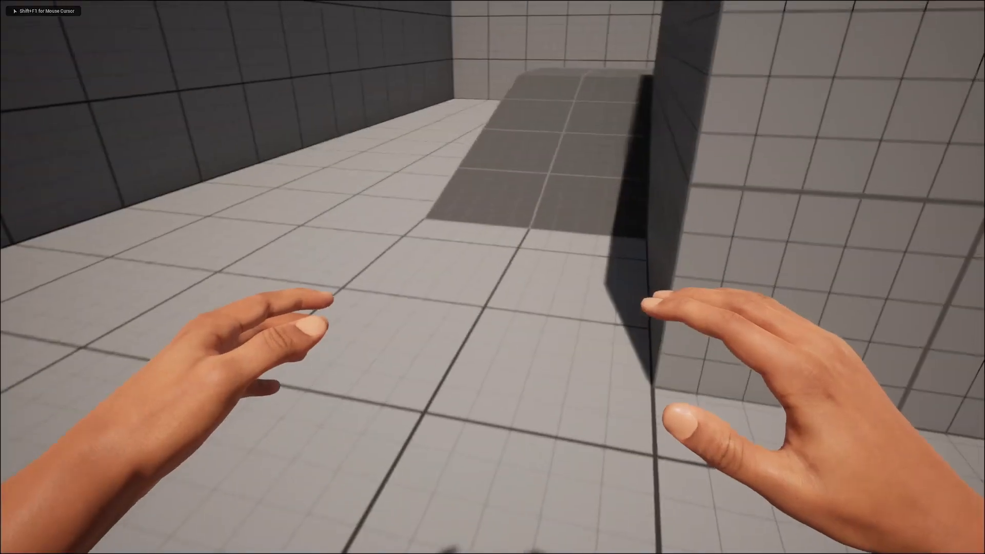
key(w)
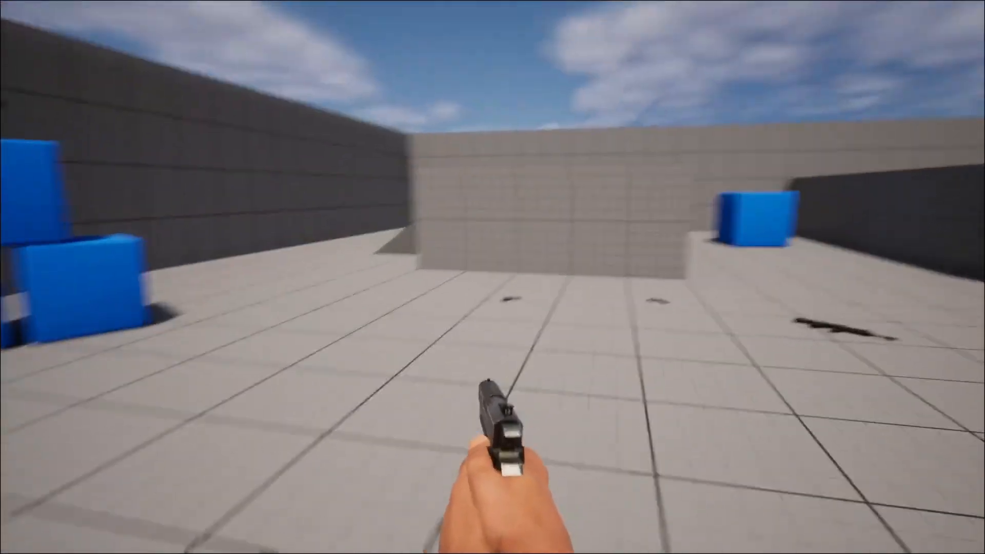
key(w)
click(493, 277)
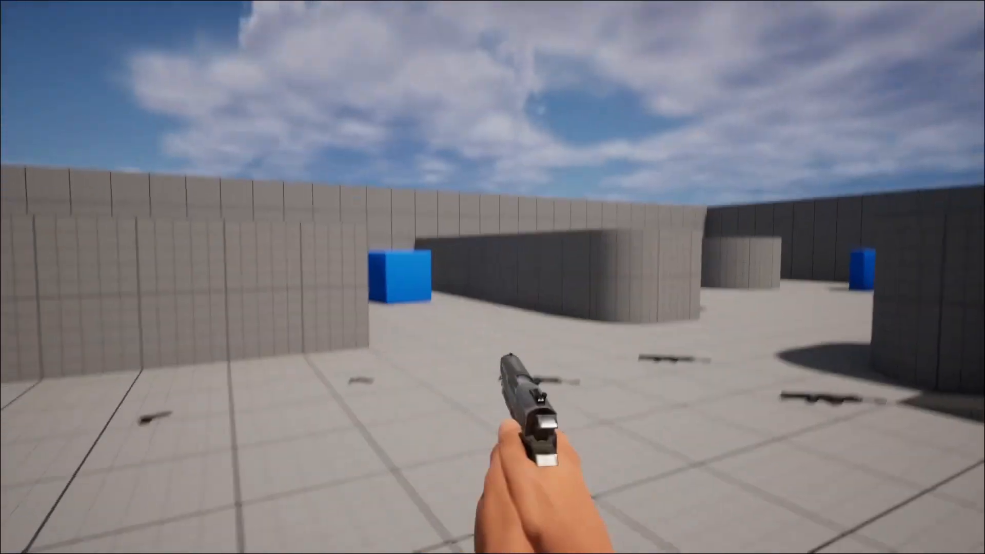
key(a)
click(492, 277)
key(d)
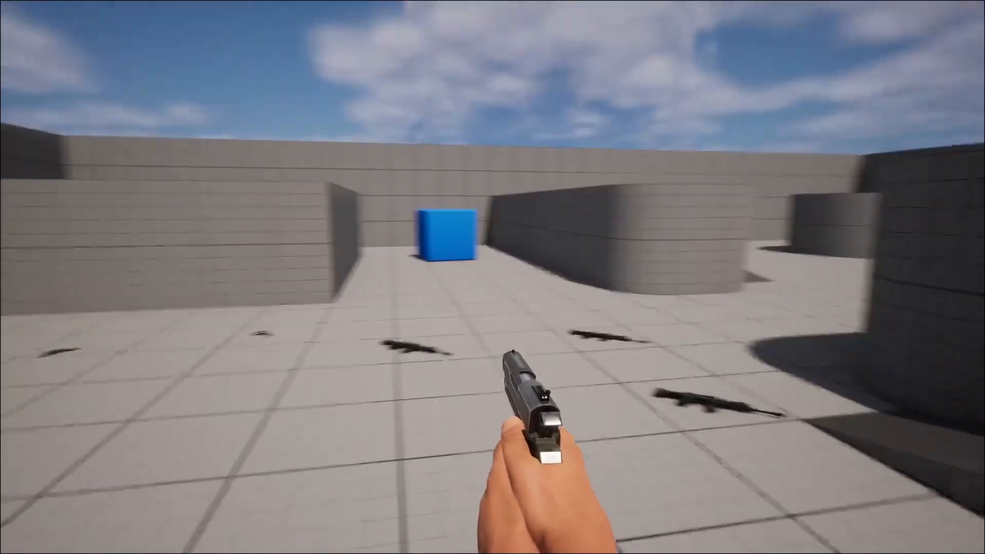
click(492, 277)
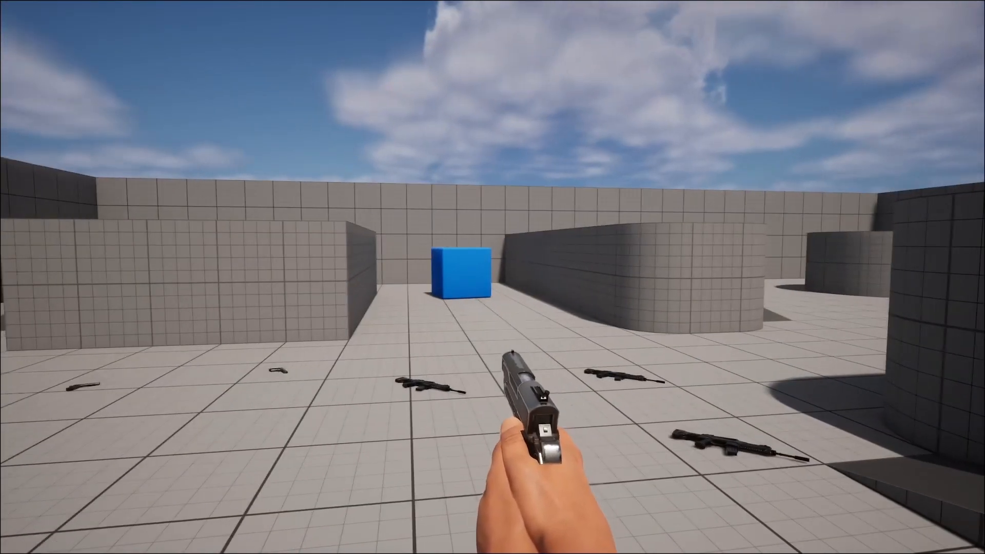
- Aim the pistol and fire it twice to test the recoil montage, then end play and leave full screen
right_click(492, 277)
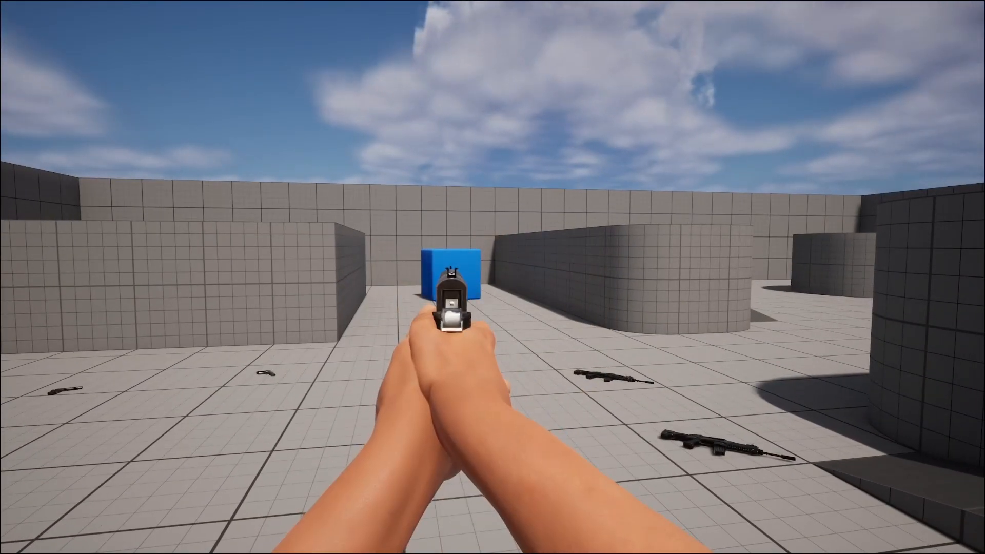
click(492, 277)
click(492, 277)
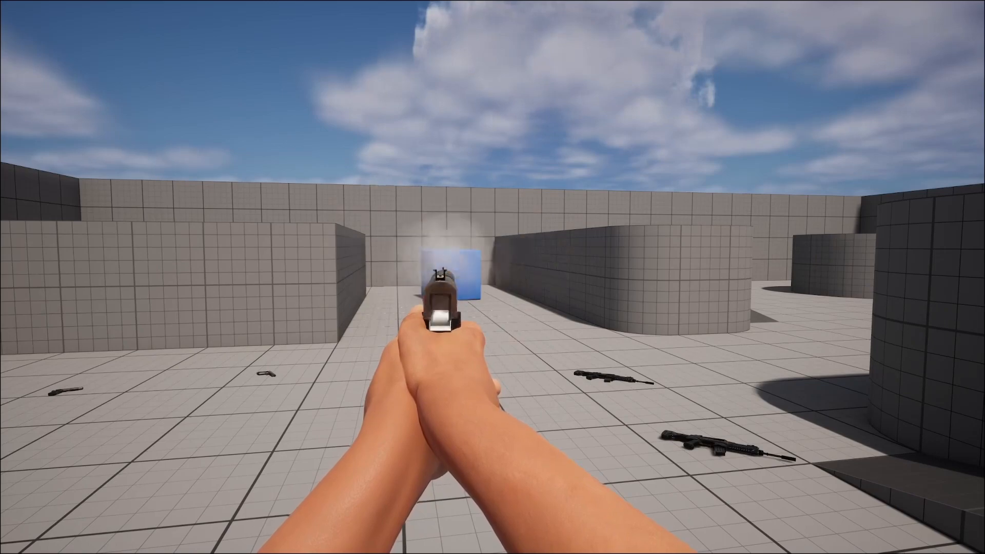
key(Escape)
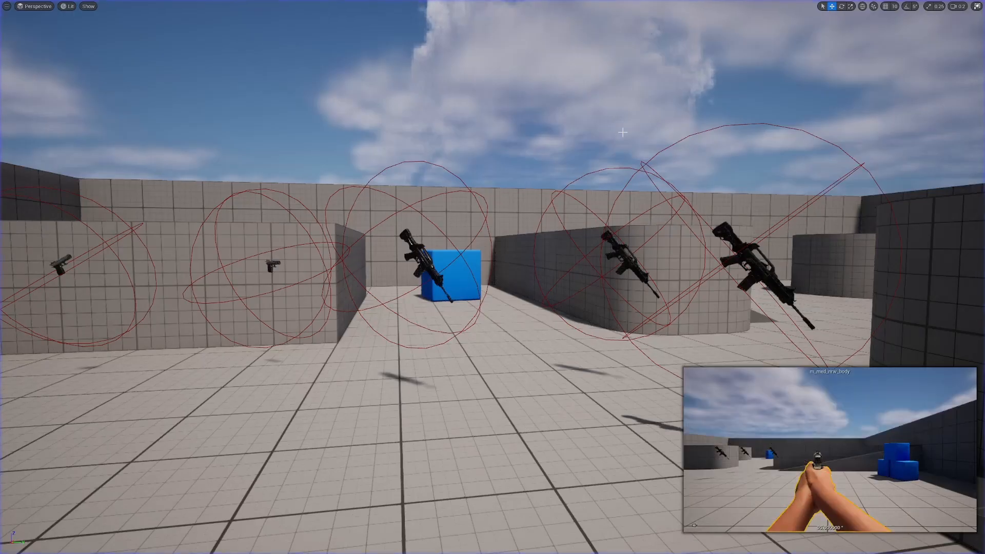
key(F11)
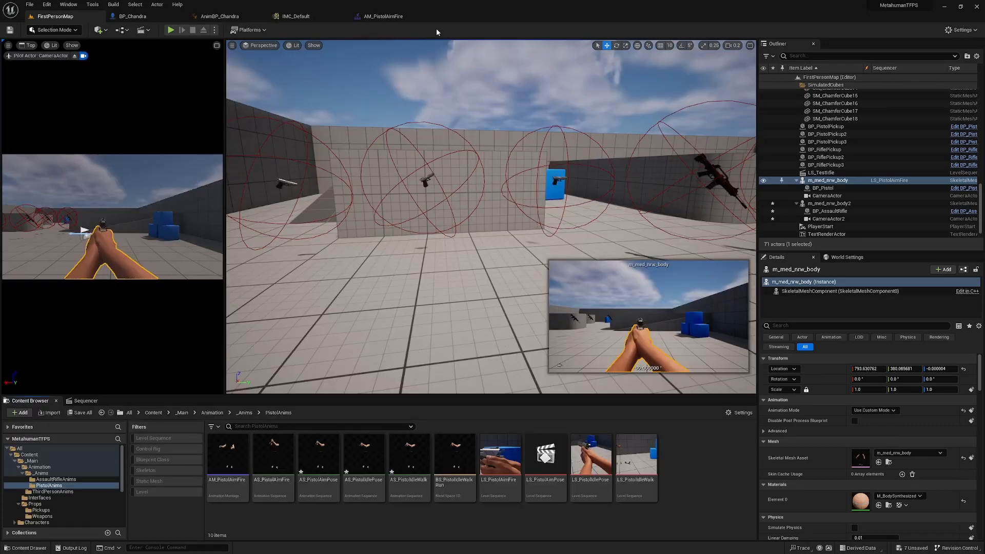
- In AnimBP_Chandra's AnimGraph, insert a Slot 'DefaultSlot' node between the Upper Body Anims cached pose and the layered blend's Blend Poses 0
click(213, 18)
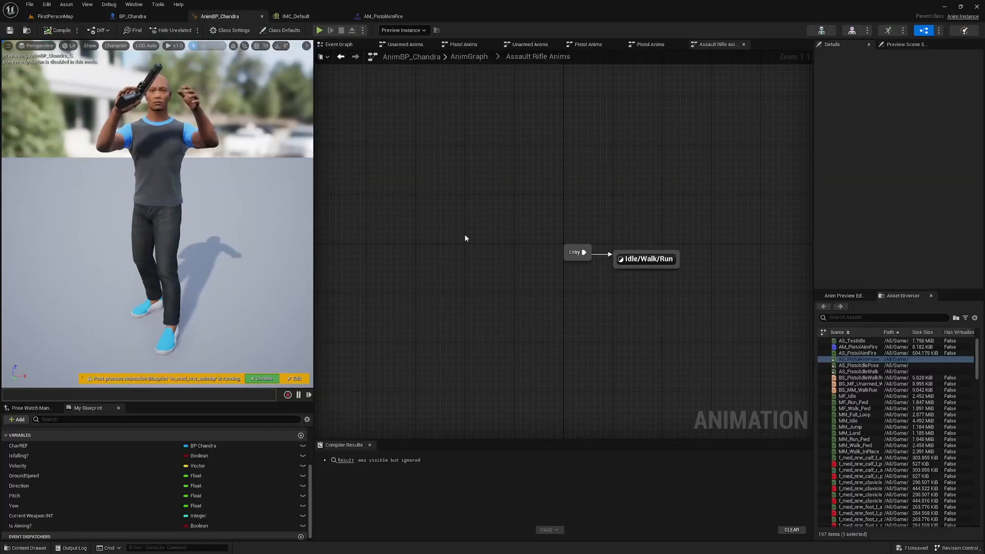
click(469, 56)
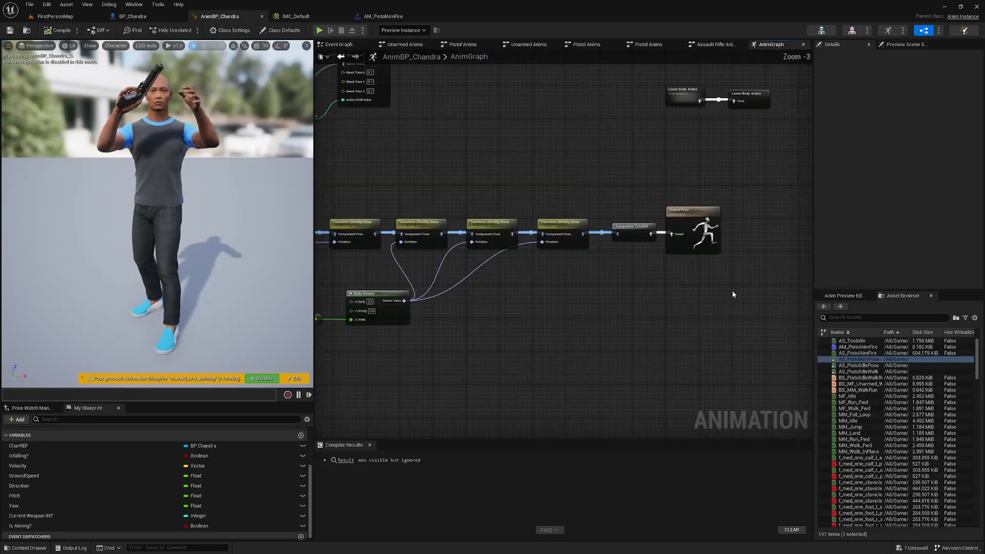
scroll(655, 295, down, 2)
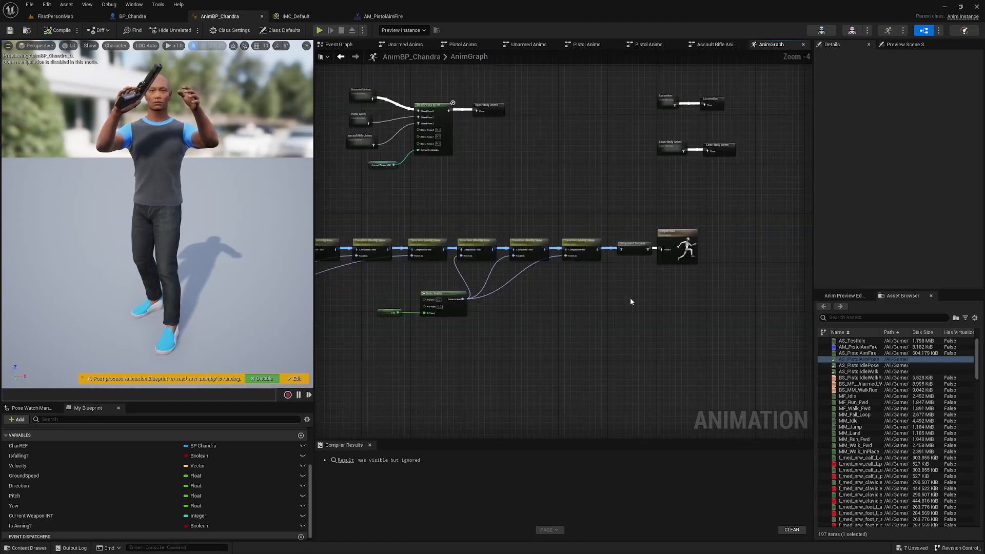
right_drag(528, 168, 657, 175)
right_drag(351, 247, 625, 221)
scroll(500, 236, up, 5)
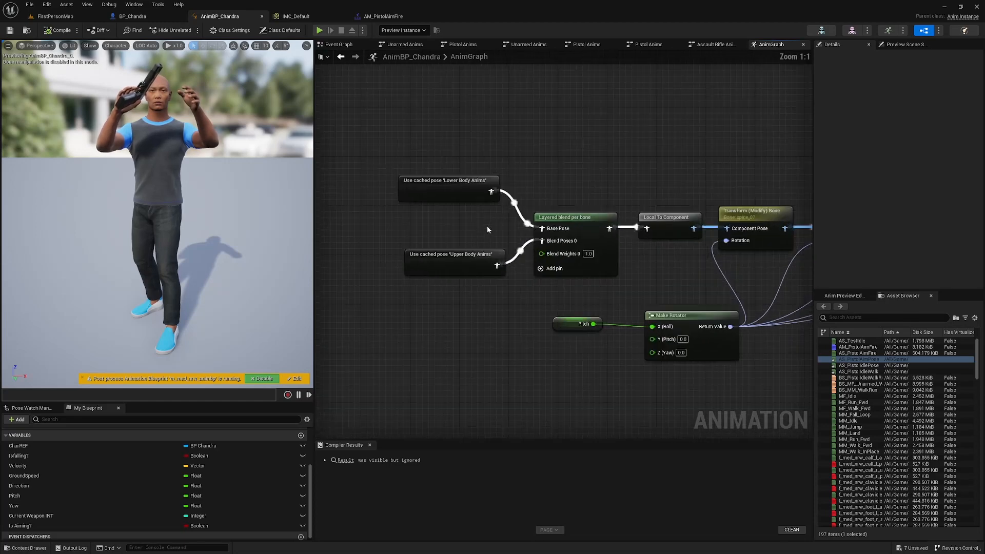
right_drag(500, 236, 593, 199)
click(560, 220)
drag(560, 221, 517, 225)
text(slot def)
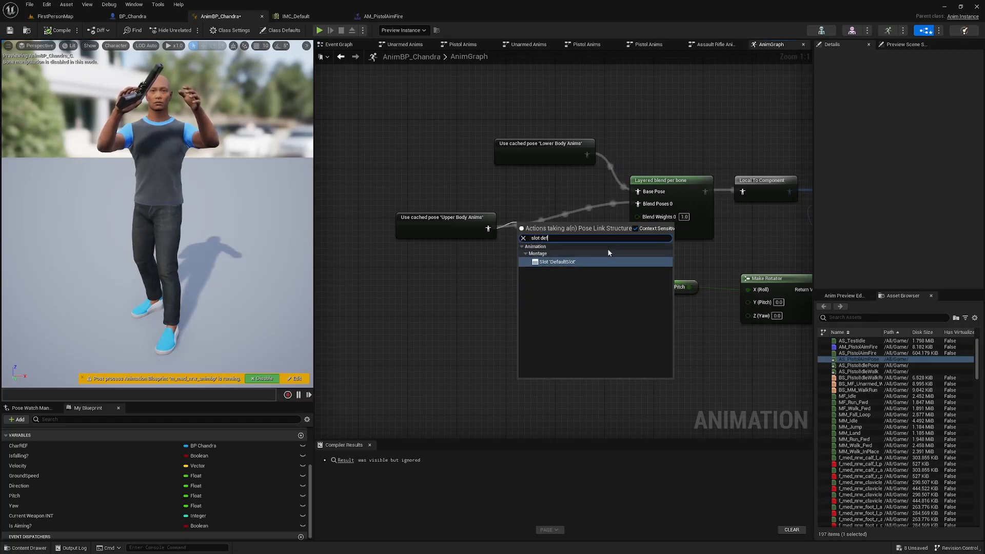
click(561, 262)
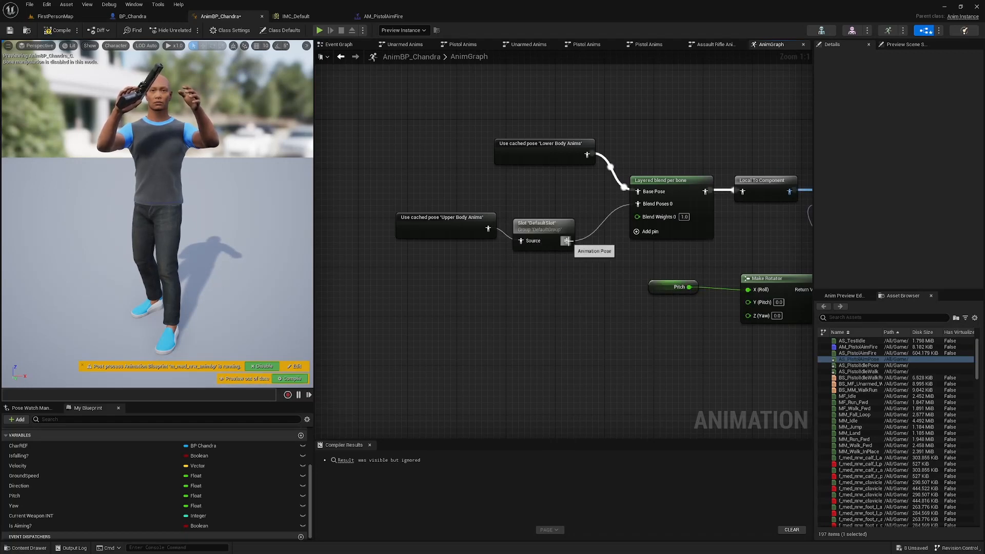
- Align the DefaultSlot node with the Upper Body Anims cached pose, then compile and save AnimBP_Chandra
drag(554, 222, 573, 210)
click(591, 279)
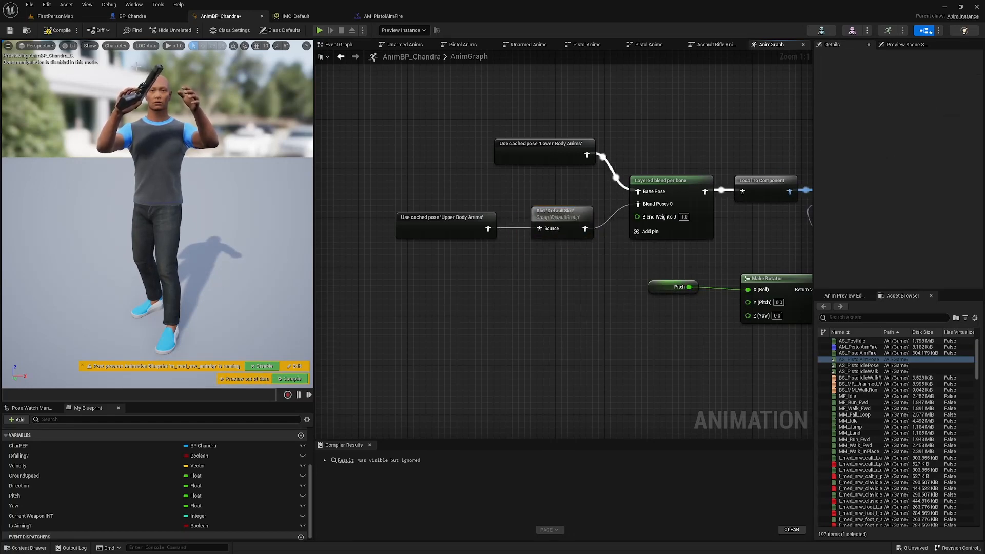
click(60, 31)
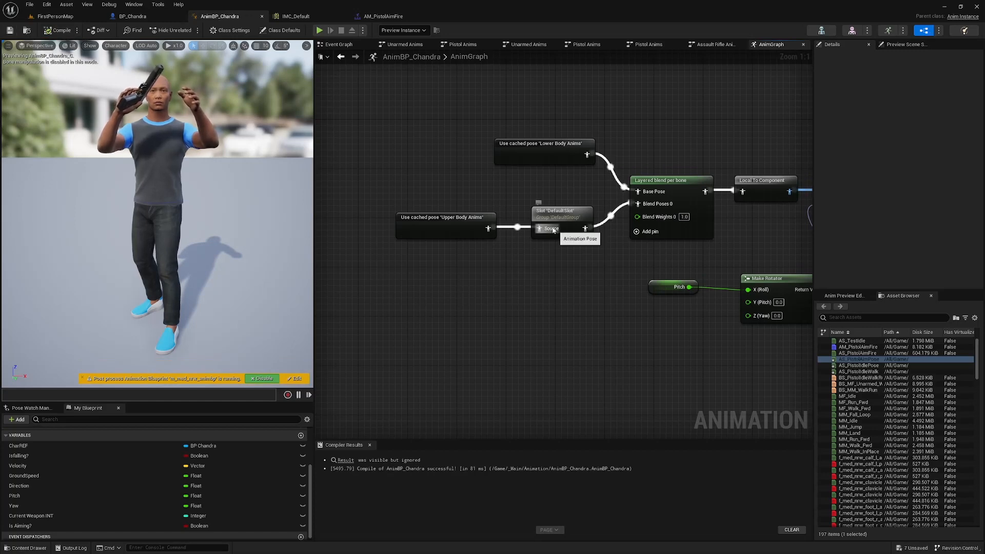
- Set AM_PistolAimFire's Blend Out Trigger Time to 0.05, change its Blend In time, and save the montage
click(383, 16)
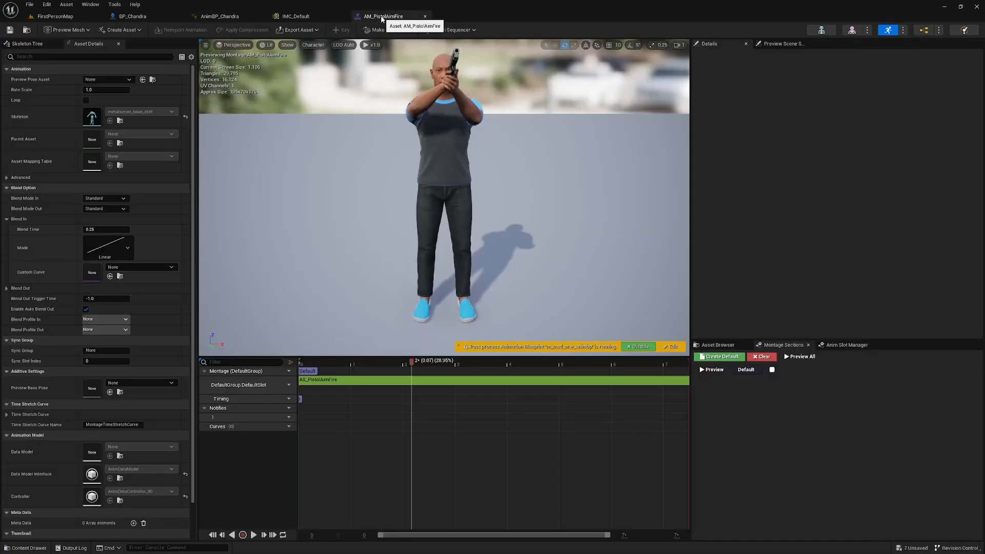
click(98, 298)
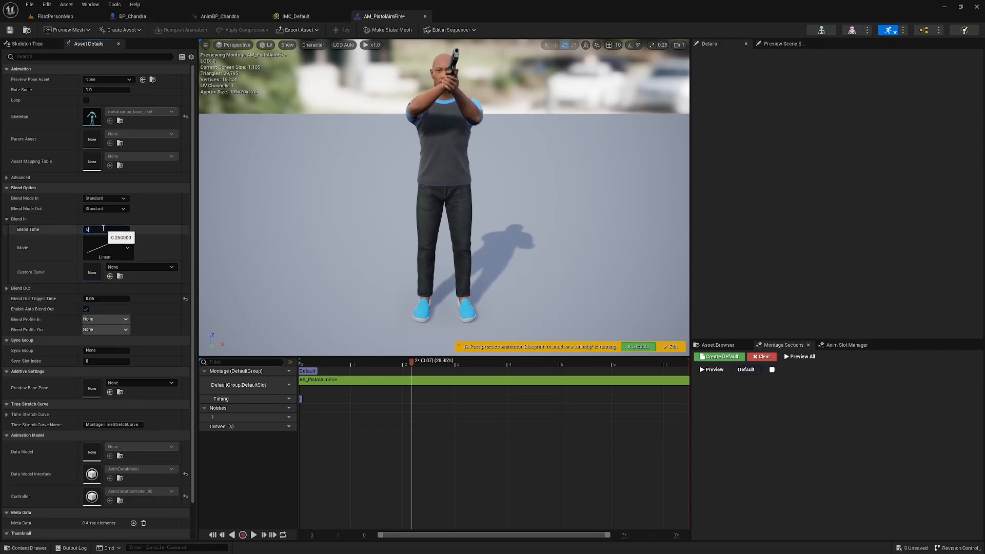
click(25, 31)
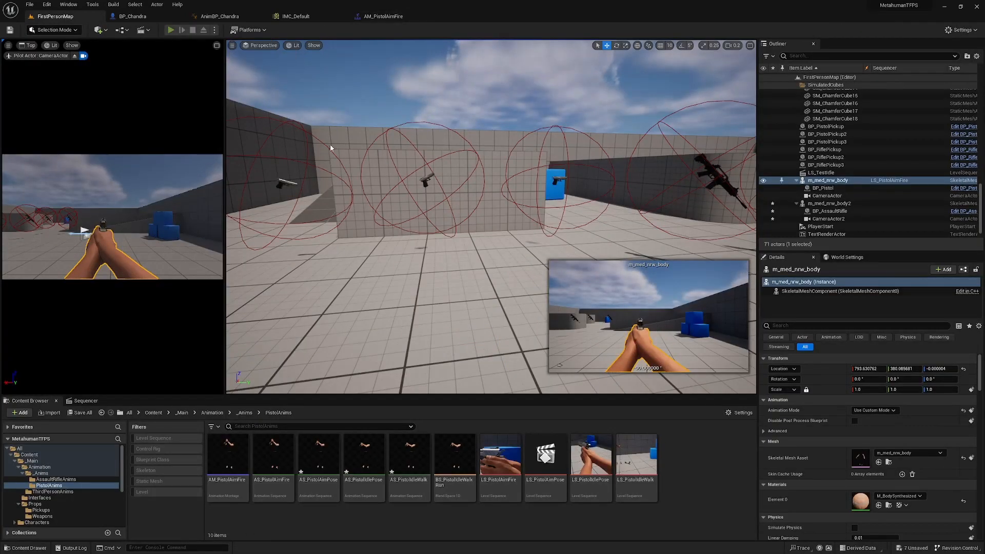
- Play FirstPersonMap full screen with a picked-up pistol, firing it while aiming and moving around to test the recoil montage's blending
key(alt+p)
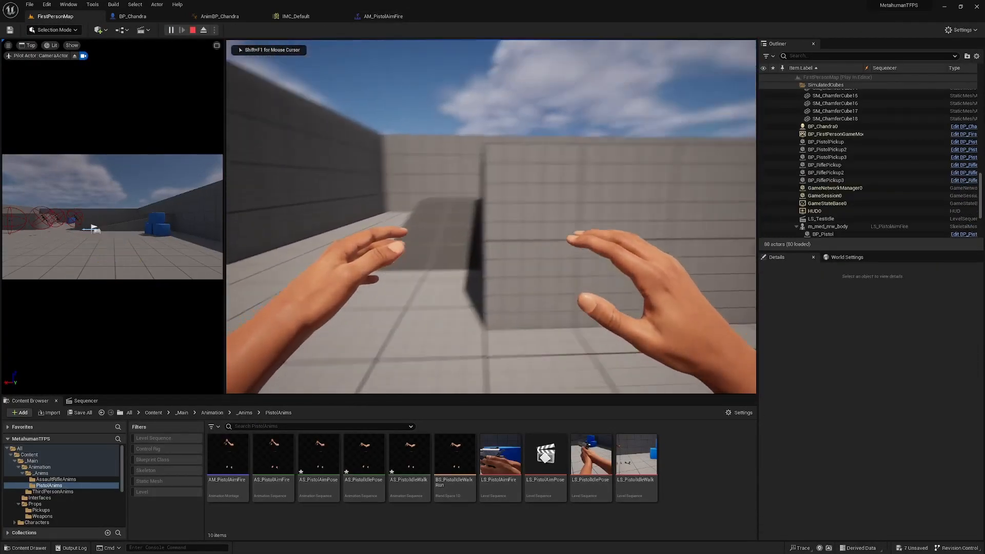
click(491, 217)
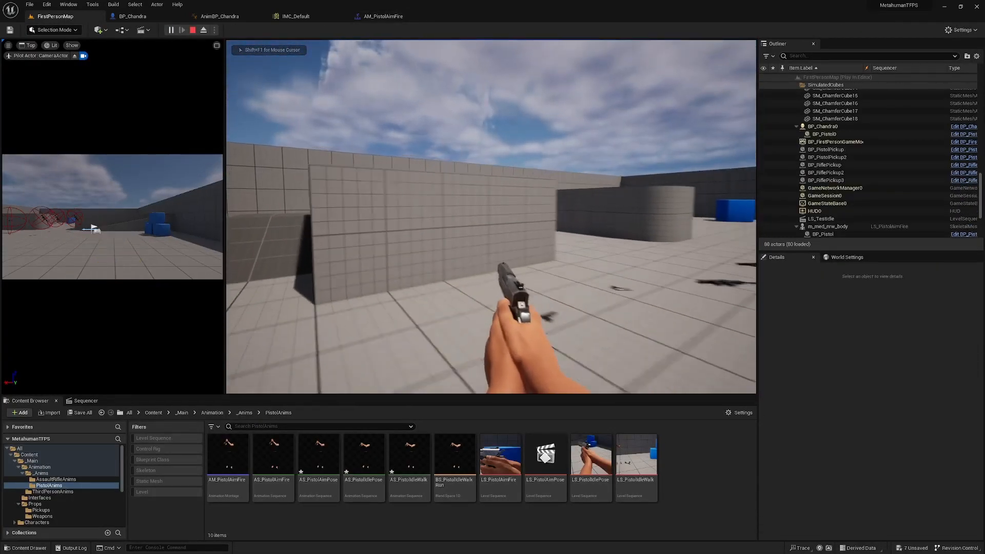
key(F11)
click(492, 277)
click(492, 276)
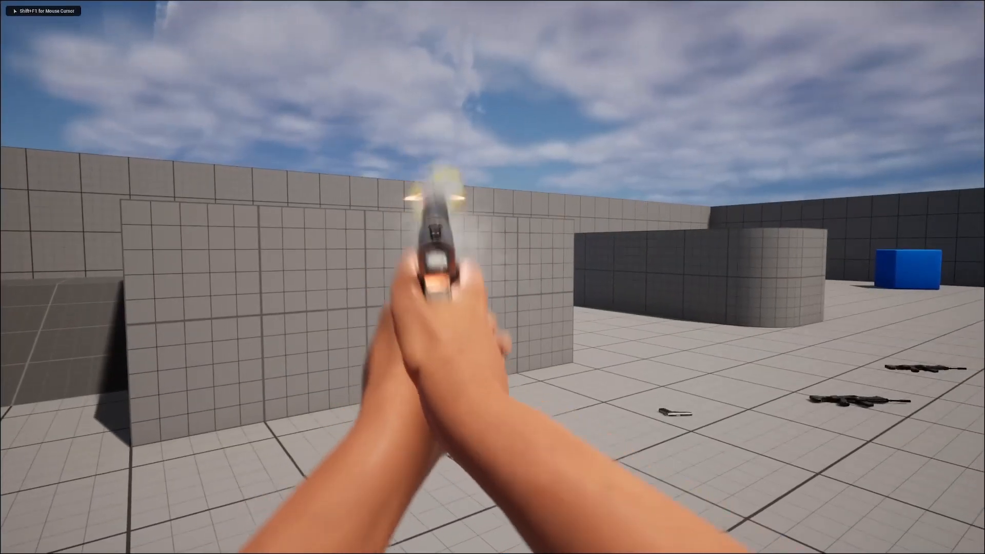
key(d)
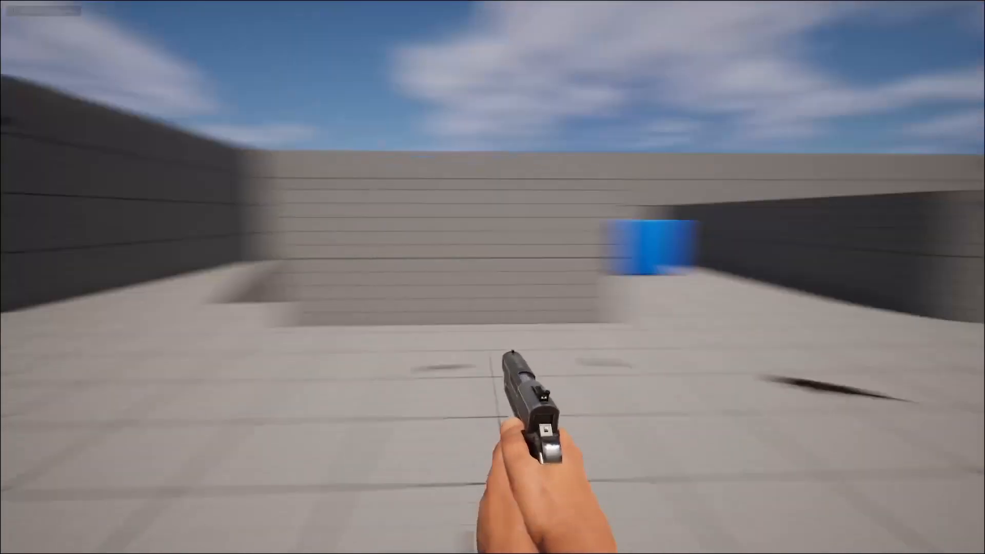